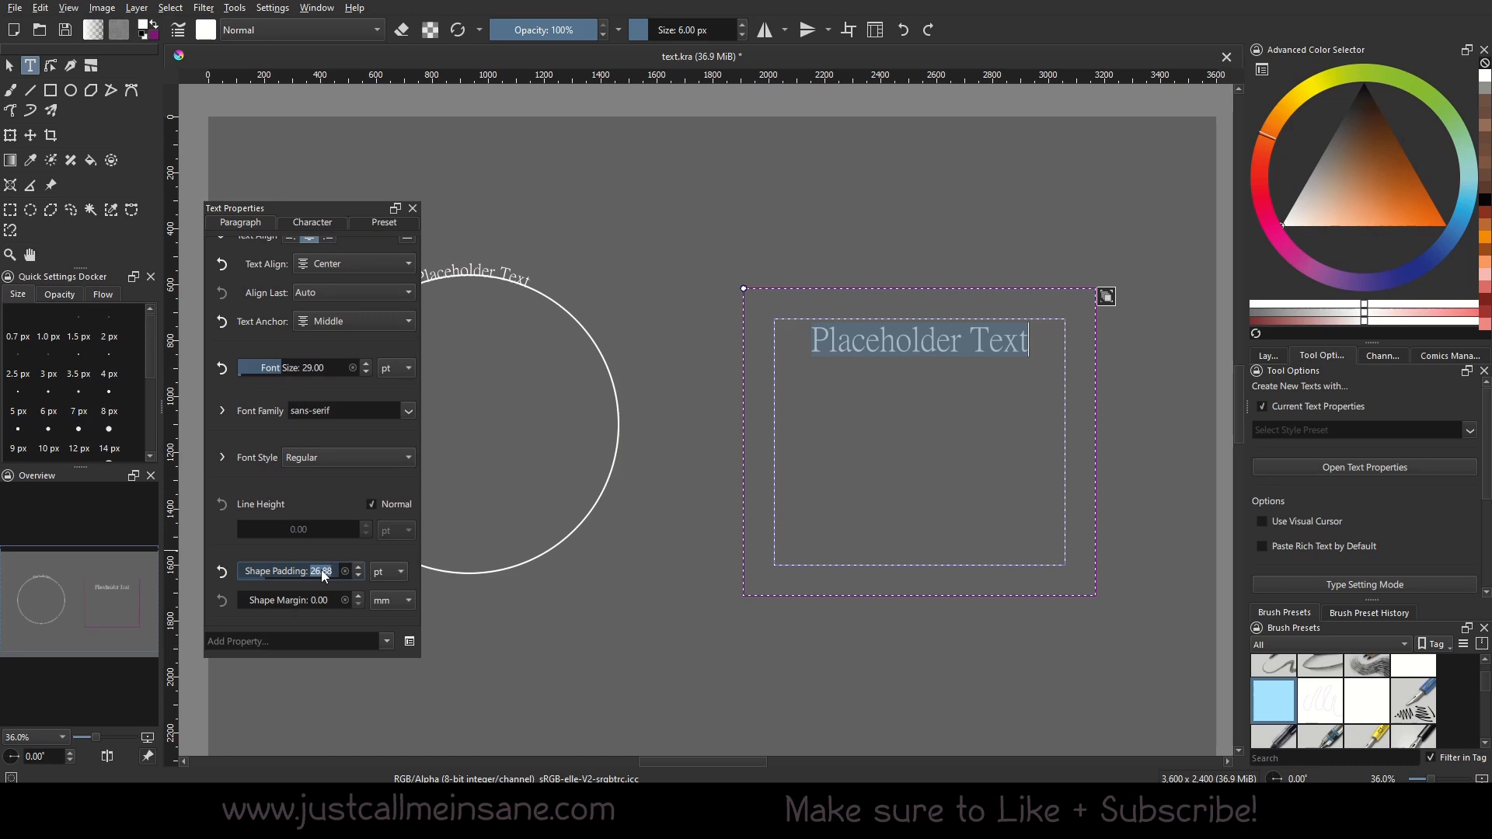
Set the rectangular text box's shape padding to 15 pt, and try a shape margin of 15.80 mm before resetting it.
{"action": "type", "text": "15"}
{"action": "key", "text": "Return"}
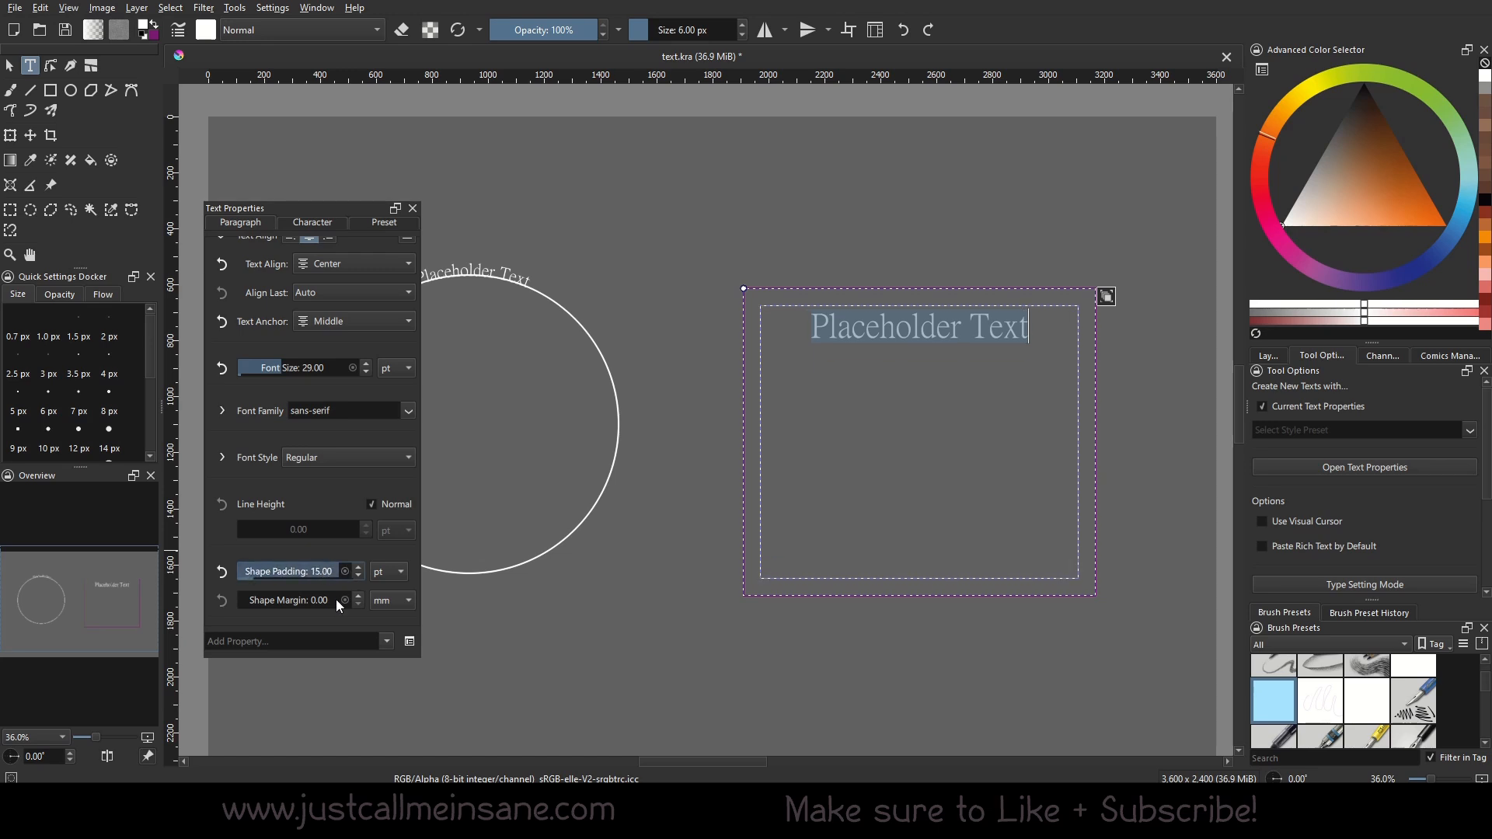
{"action": "left_click", "coordinate": [334, 600]}
{"action": "type", "text": "15"}
{"action": "key", "text": "Return"}
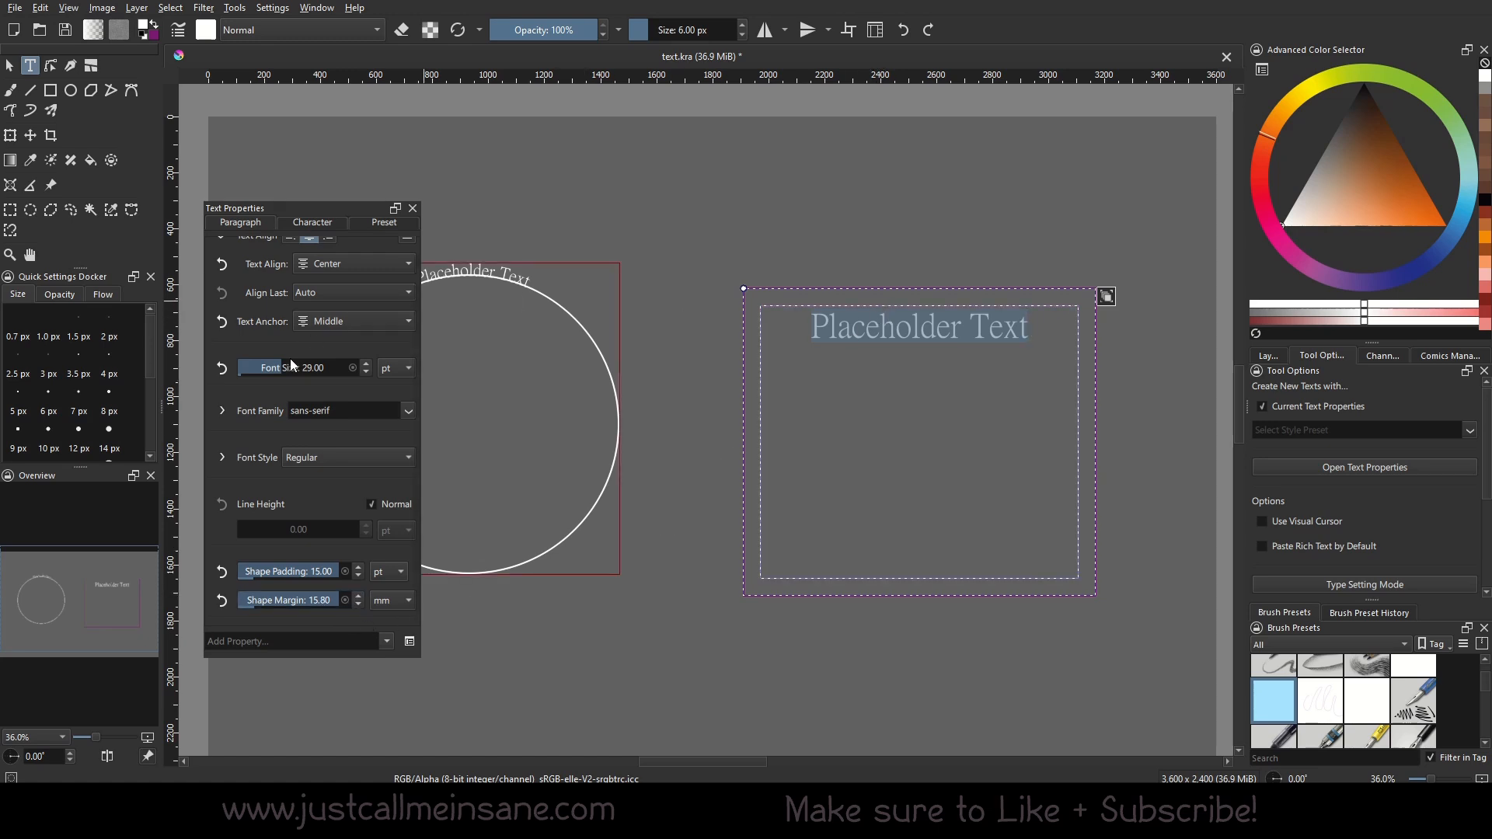
{"action": "left_click", "coordinate": [228, 601]}
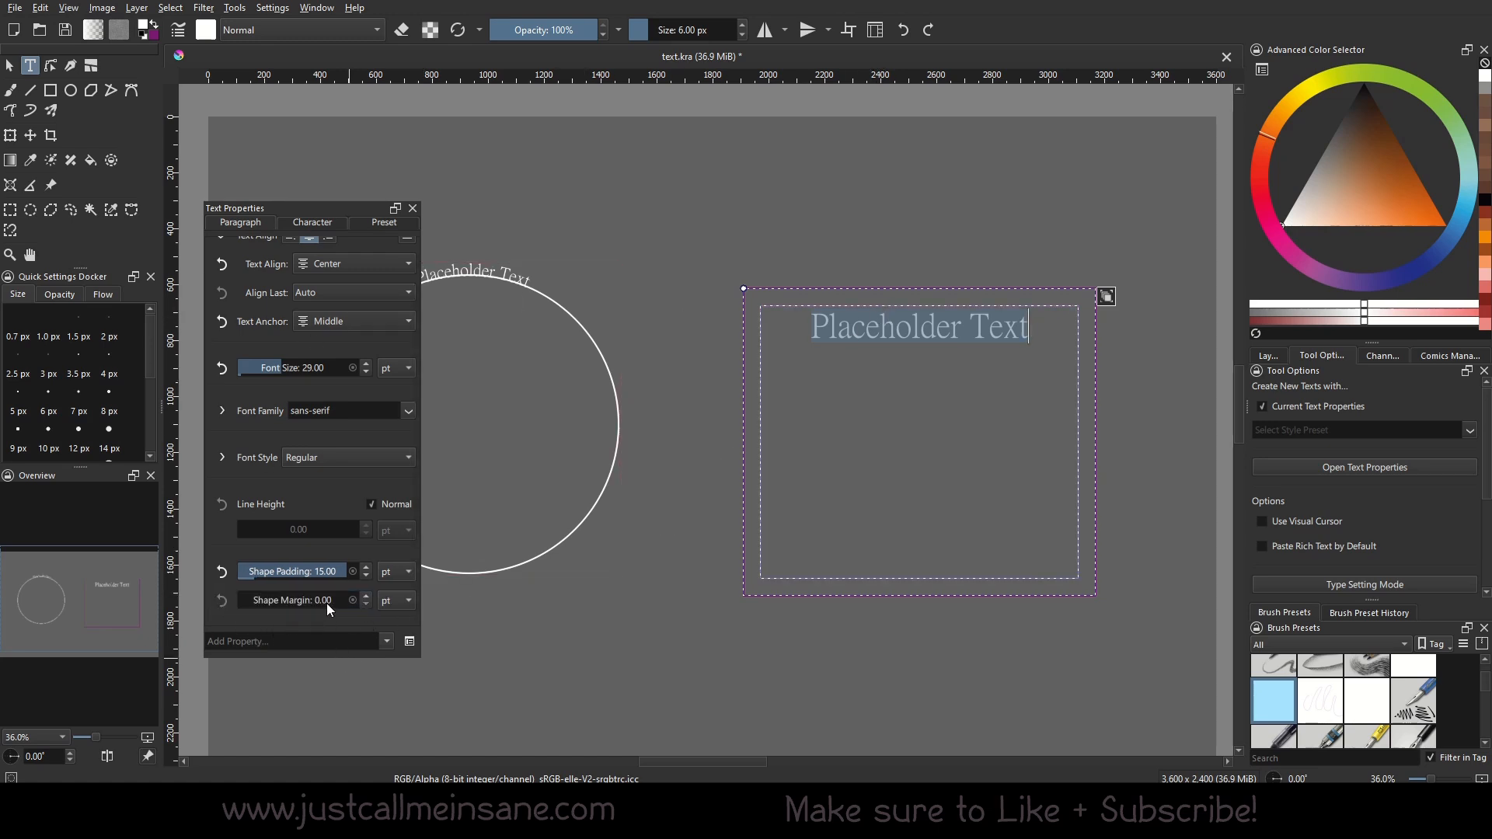
Turn off the normal line height for the rectangle's text and set a custom line height of 73.62 pt.
{"action": "left_click", "coordinate": [378, 506]}
{"action": "left_click", "coordinate": [365, 528]}
{"action": "left_click", "coordinate": [366, 529]}
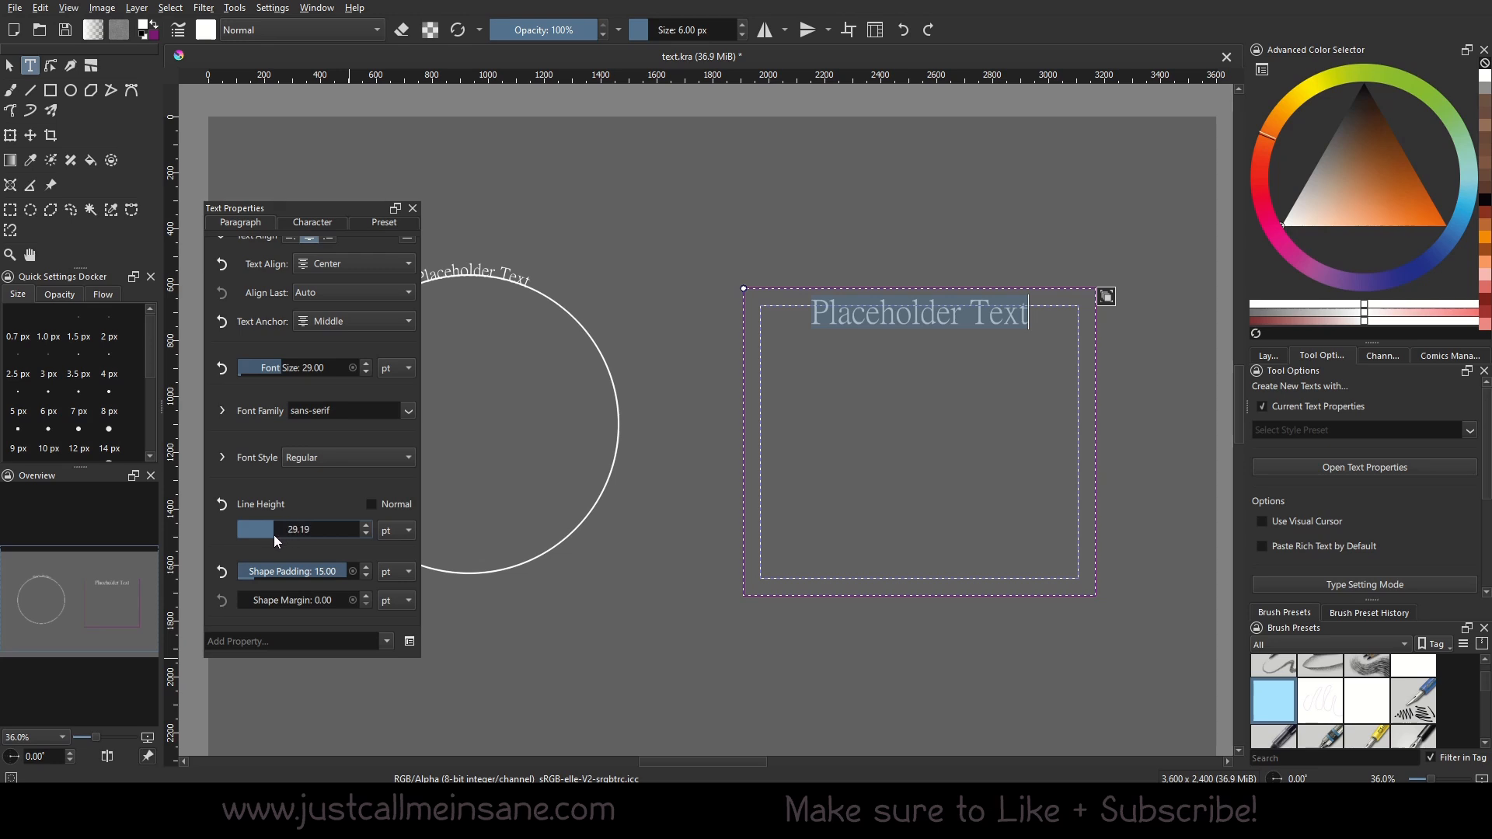
{"action": "left_click_drag", "start_coordinate": [269, 537], "coordinate": [328, 533]}
Try a test line reading TESLAKJDSLF below the placeholder text in the rectangle.
{"action": "left_click", "coordinate": [1046, 350]}
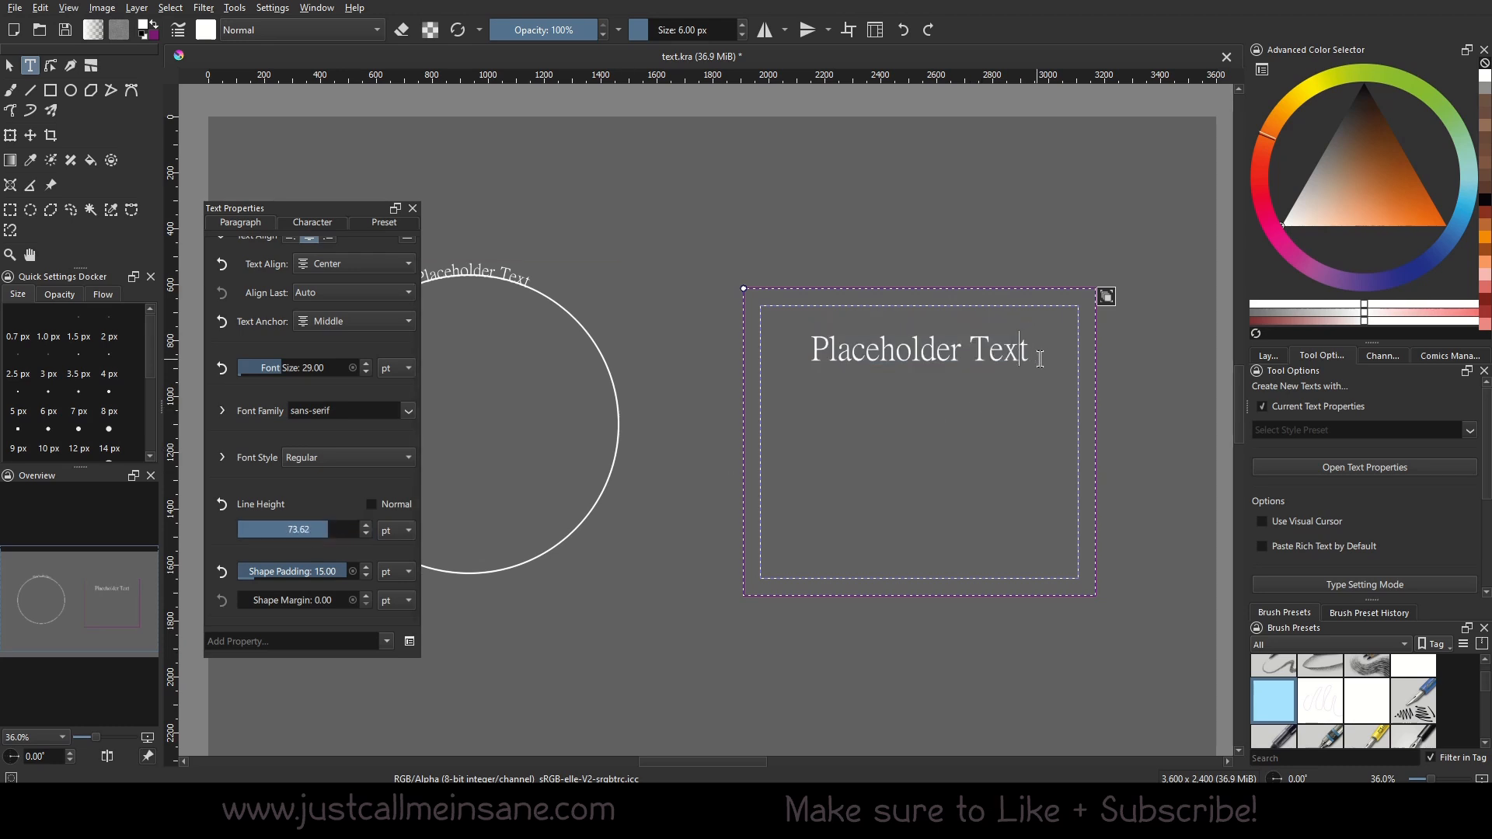
{"action": "type", "text": "TESLAKJDSLF"}
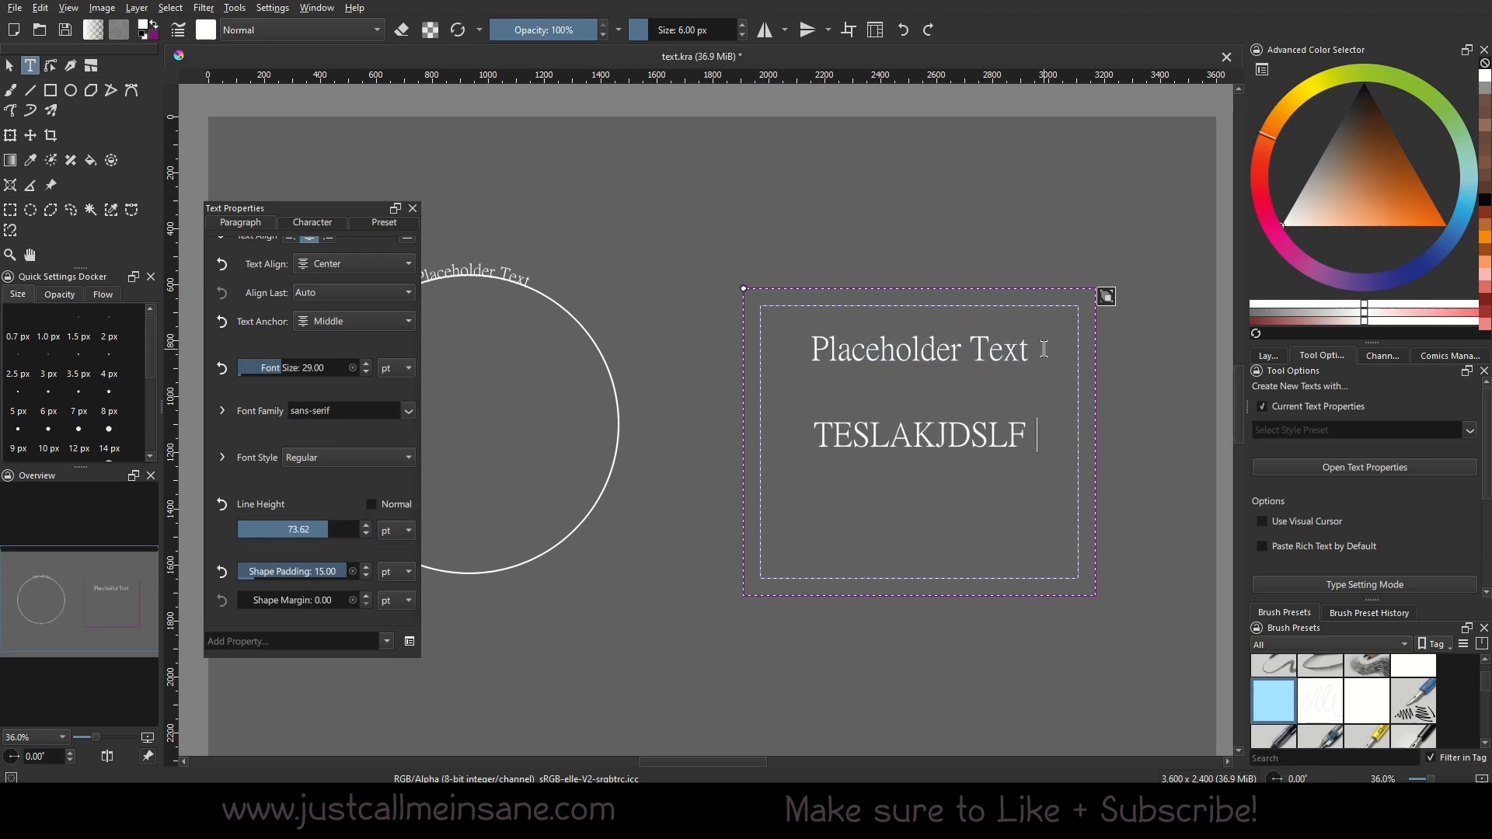
{"action": "key", "text": "ctrl+z"}
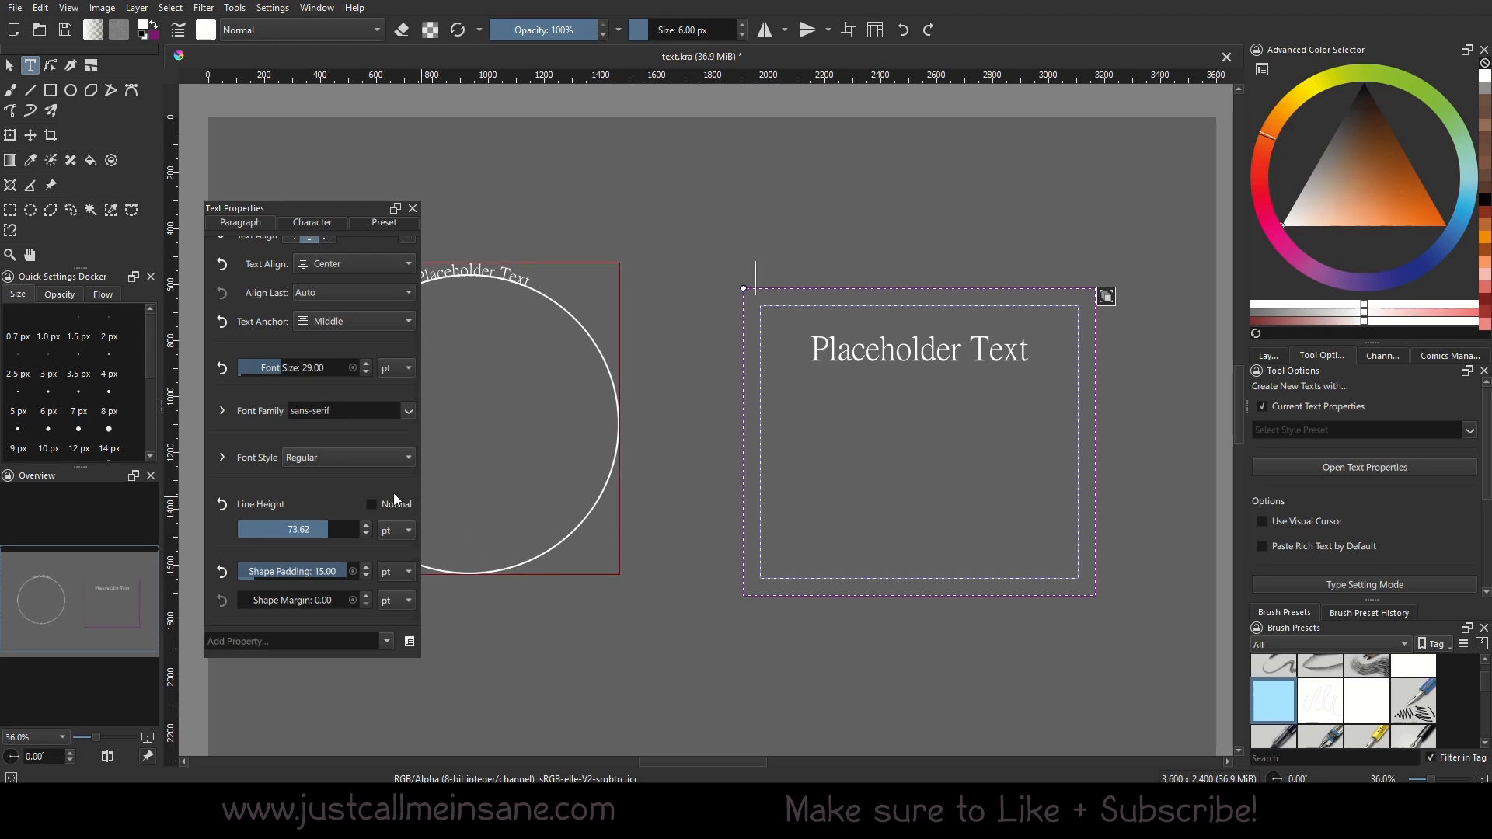
Clear the test line from the rectangle and reset the line height to normal.
{"action": "key", "text": "BackSpace"}
{"action": "key", "text": "BackSpace"}
{"action": "key", "text": "BackSpace"}
{"action": "key", "text": "BackSpace"}
{"action": "key", "text": "BackSpace"}
{"action": "key", "text": "BackSpace"}
{"action": "key", "text": "BackSpace"}
{"action": "key", "text": "BackSpace"}
{"action": "key", "text": "BackSpace"}
{"action": "key", "text": "BackSpace"}
{"action": "key", "text": "BackSpace"}
{"action": "key", "text": "BackSpace"}
{"action": "key", "text": "BackSpace"}
{"action": "key", "text": "BackSpace"}
{"action": "key", "text": "BackSpace"}
{"action": "key", "text": "BackSpace"}
{"action": "key", "text": "BackSpace"}
{"action": "key", "text": "BackSpace"}
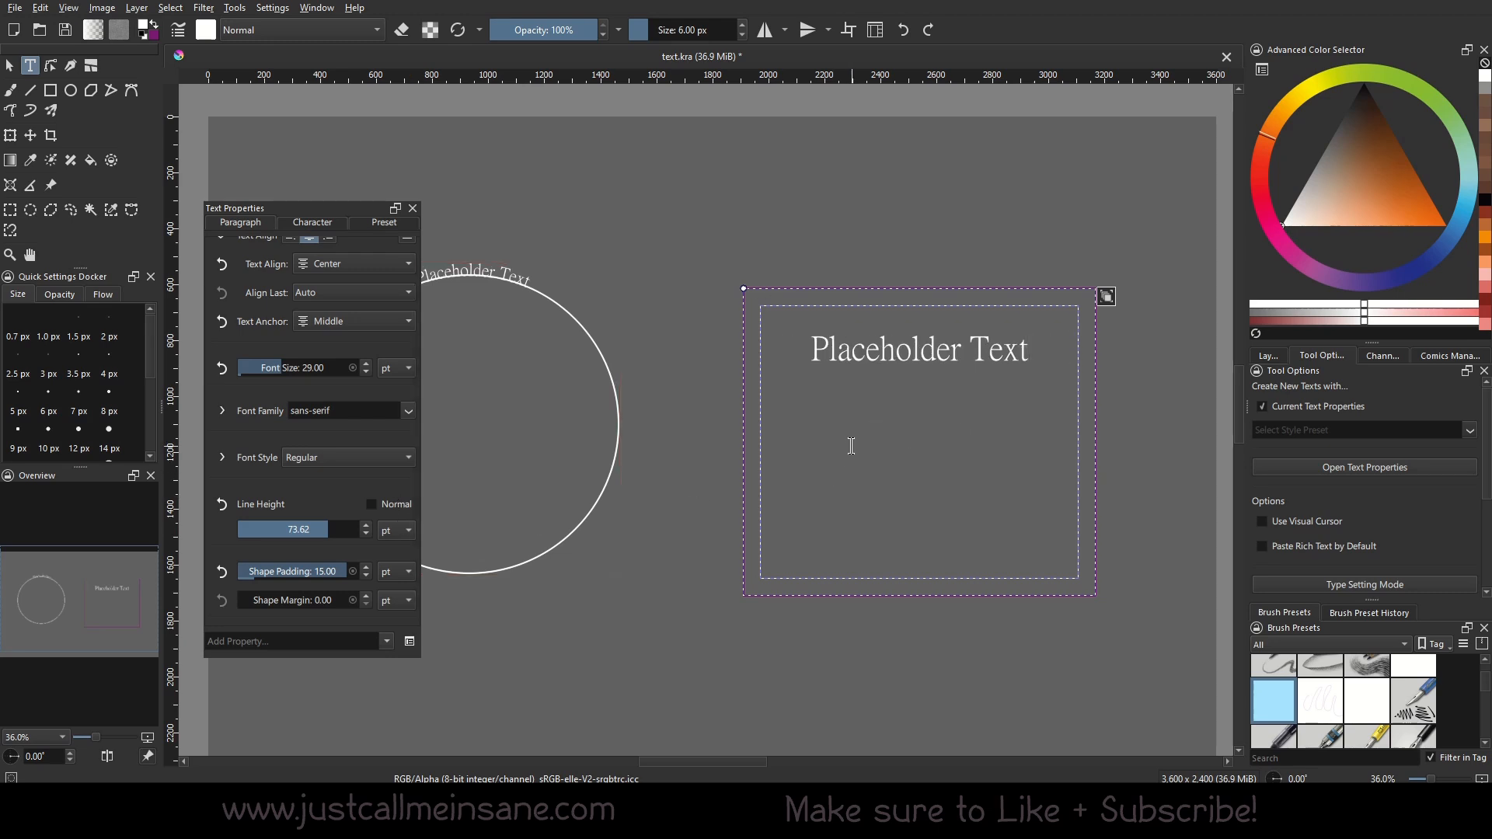
{"action": "left_click", "coordinate": [223, 504]}
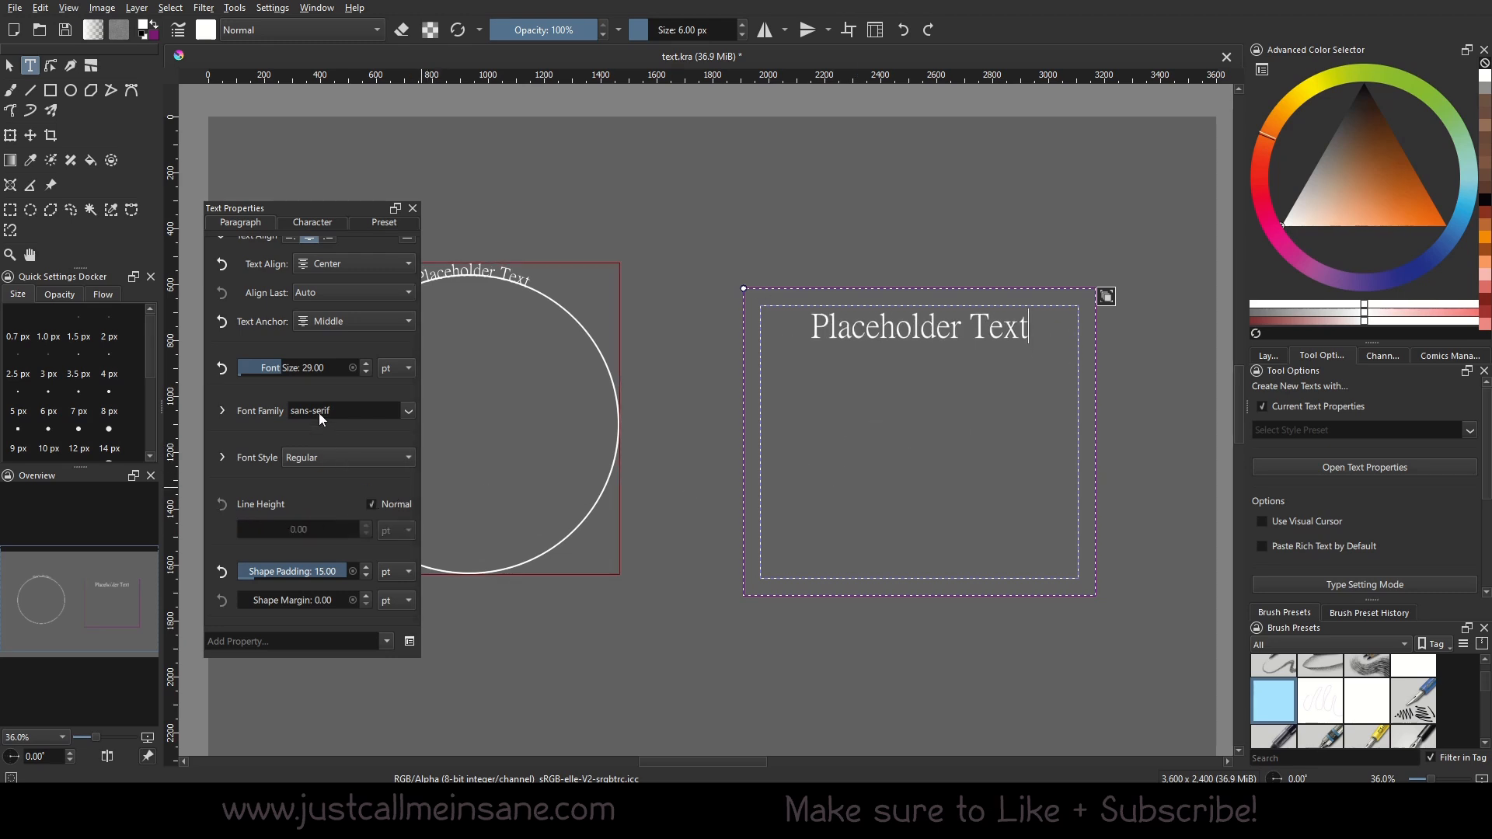
{"action": "scroll", "coordinate": [222, 492], "scroll_direction": "up", "scroll_amount": 1}
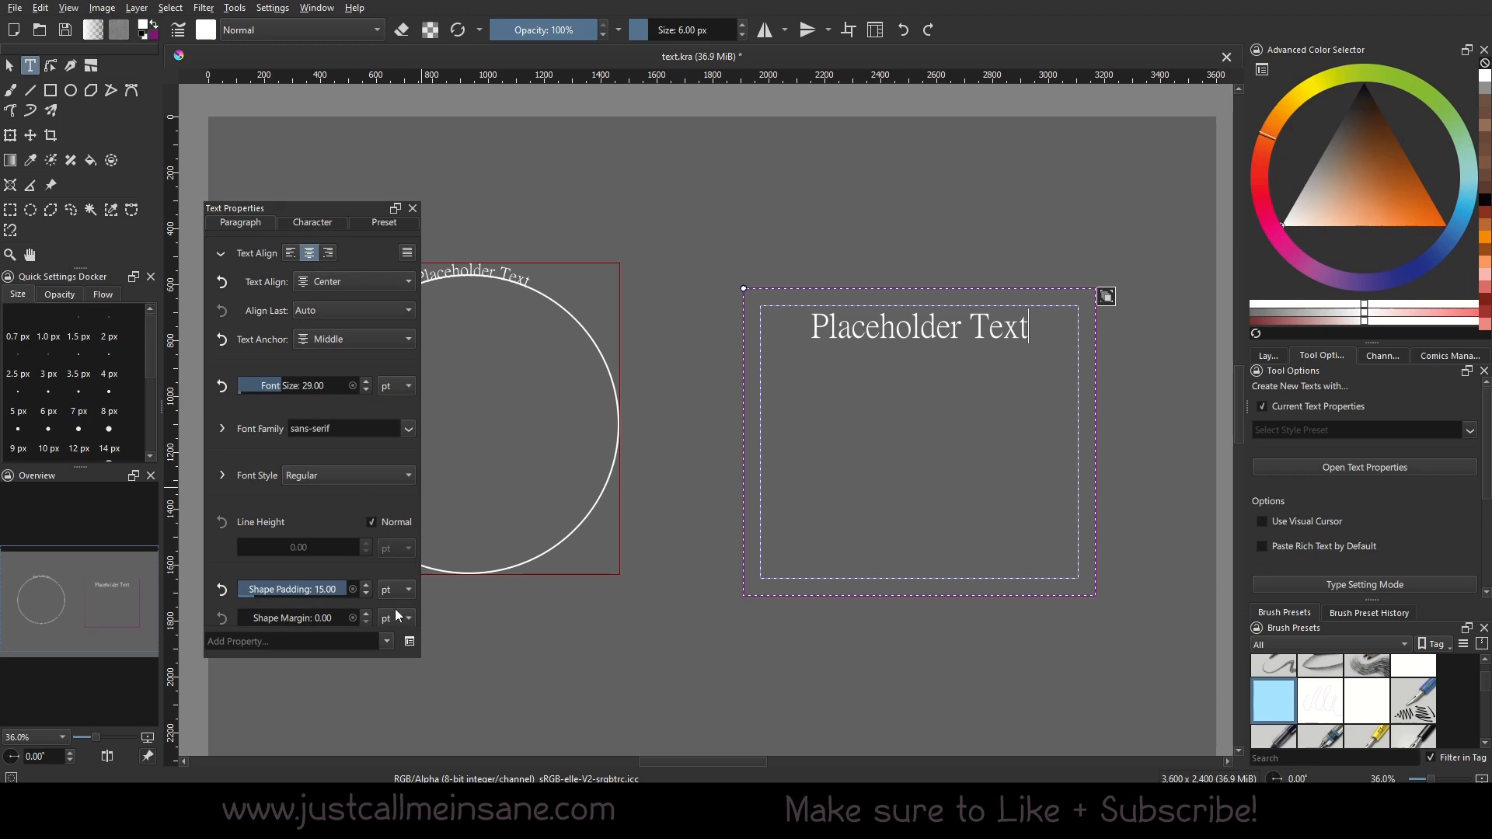
{"action": "left_click", "coordinate": [386, 641]}
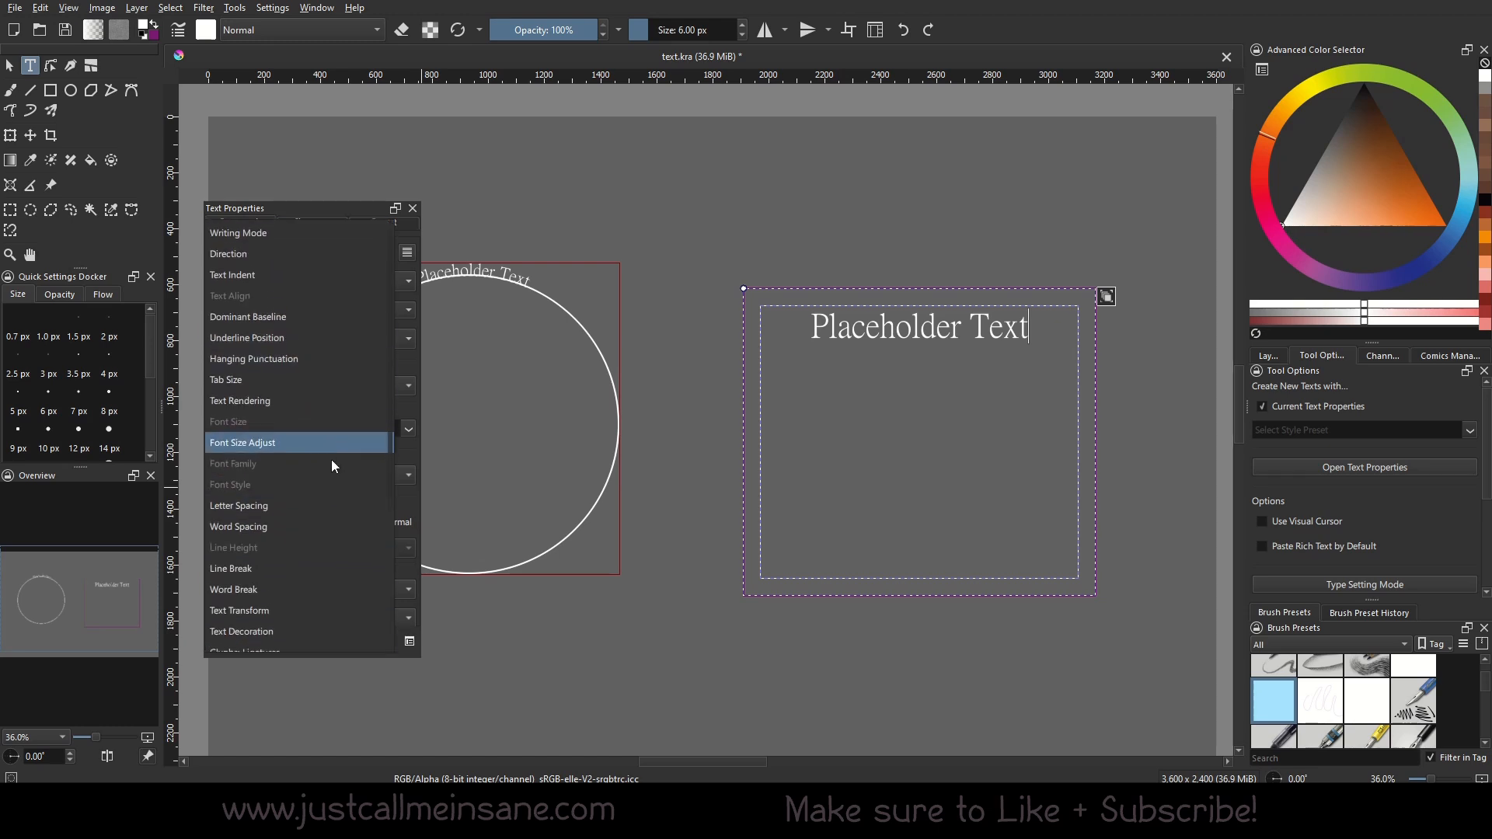
{"action": "left_click", "coordinate": [282, 231]}
{"action": "scroll", "coordinate": [280, 581], "scroll_direction": "down", "scroll_amount": 3}
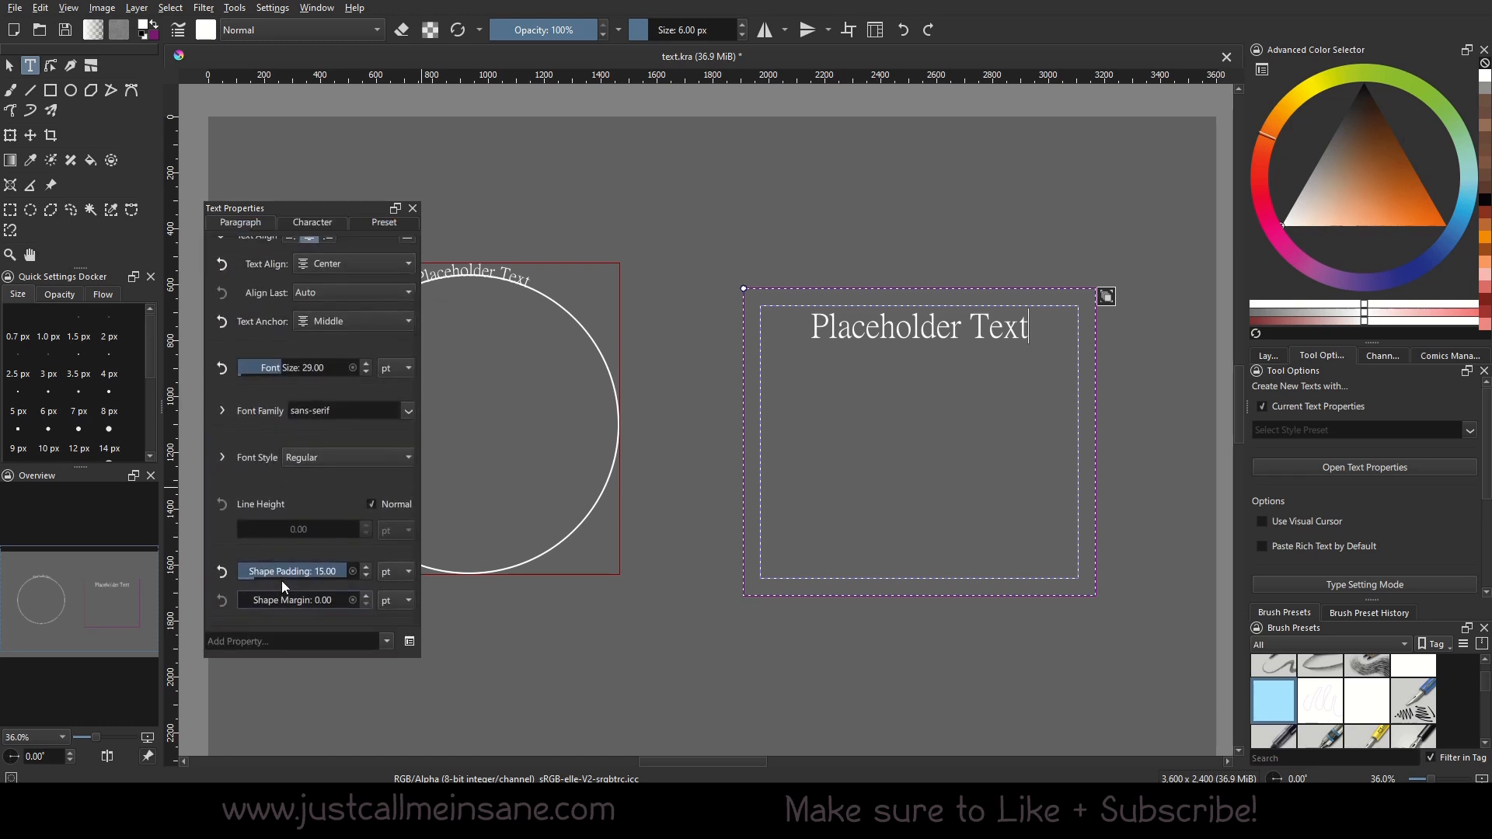
{"action": "scroll", "coordinate": [223, 256], "scroll_direction": "up", "scroll_amount": 3}
{"action": "scroll", "coordinate": [218, 266], "scroll_direction": "down", "scroll_amount": 3}
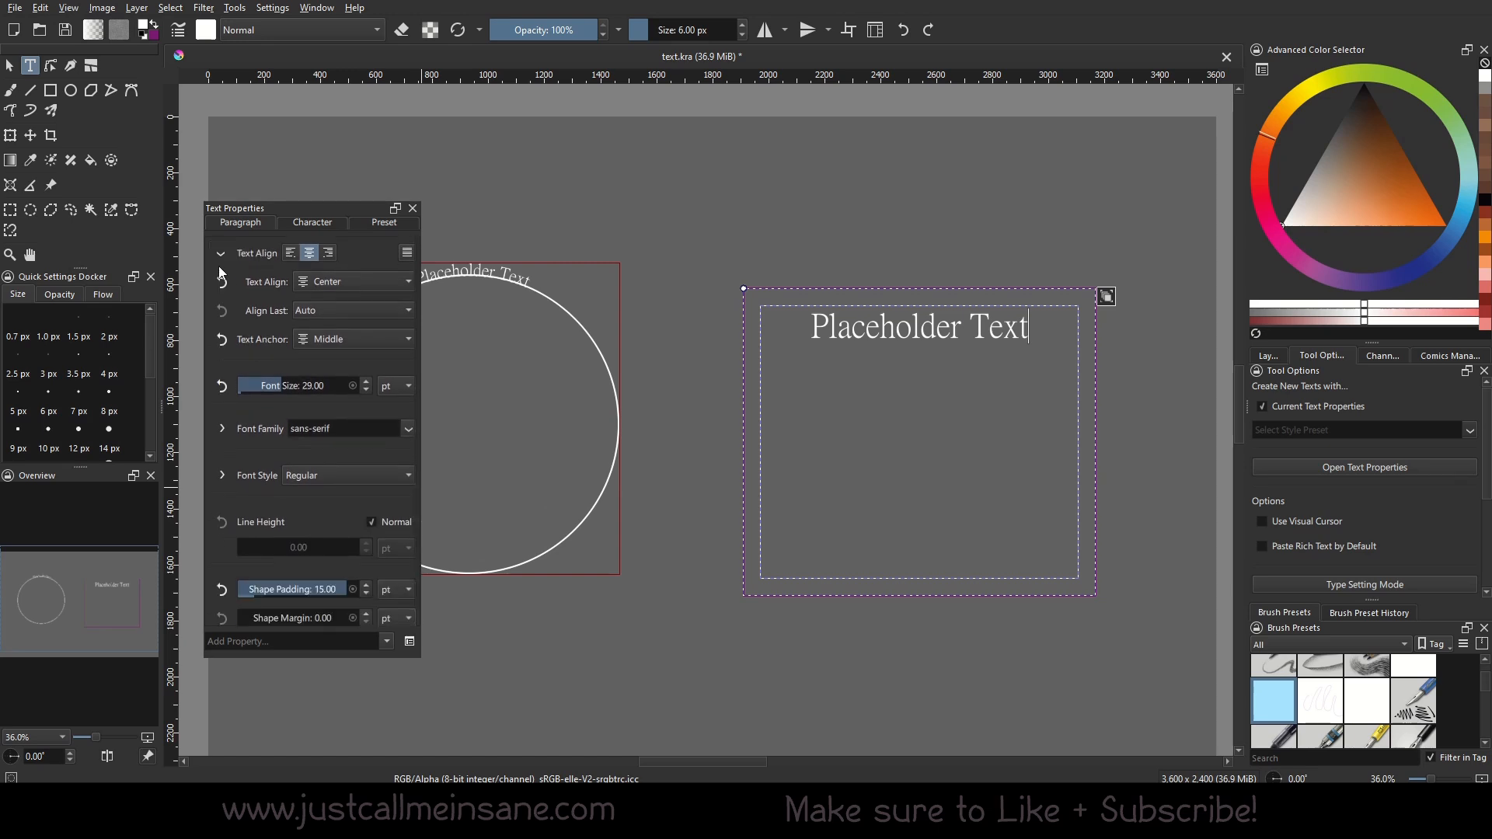
Turn off the normal line height for the rectangle's text and raise the line height to 51 pt.
{"action": "left_click", "coordinate": [371, 504]}
{"action": "left_click", "coordinate": [369, 527]}
{"action": "left_click", "coordinate": [368, 526]}
{"action": "left_click", "coordinate": [368, 526]}
{"action": "left_click", "coordinate": [368, 527]}
{"action": "left_click", "coordinate": [368, 526]}
{"action": "left_click", "coordinate": [368, 527]}
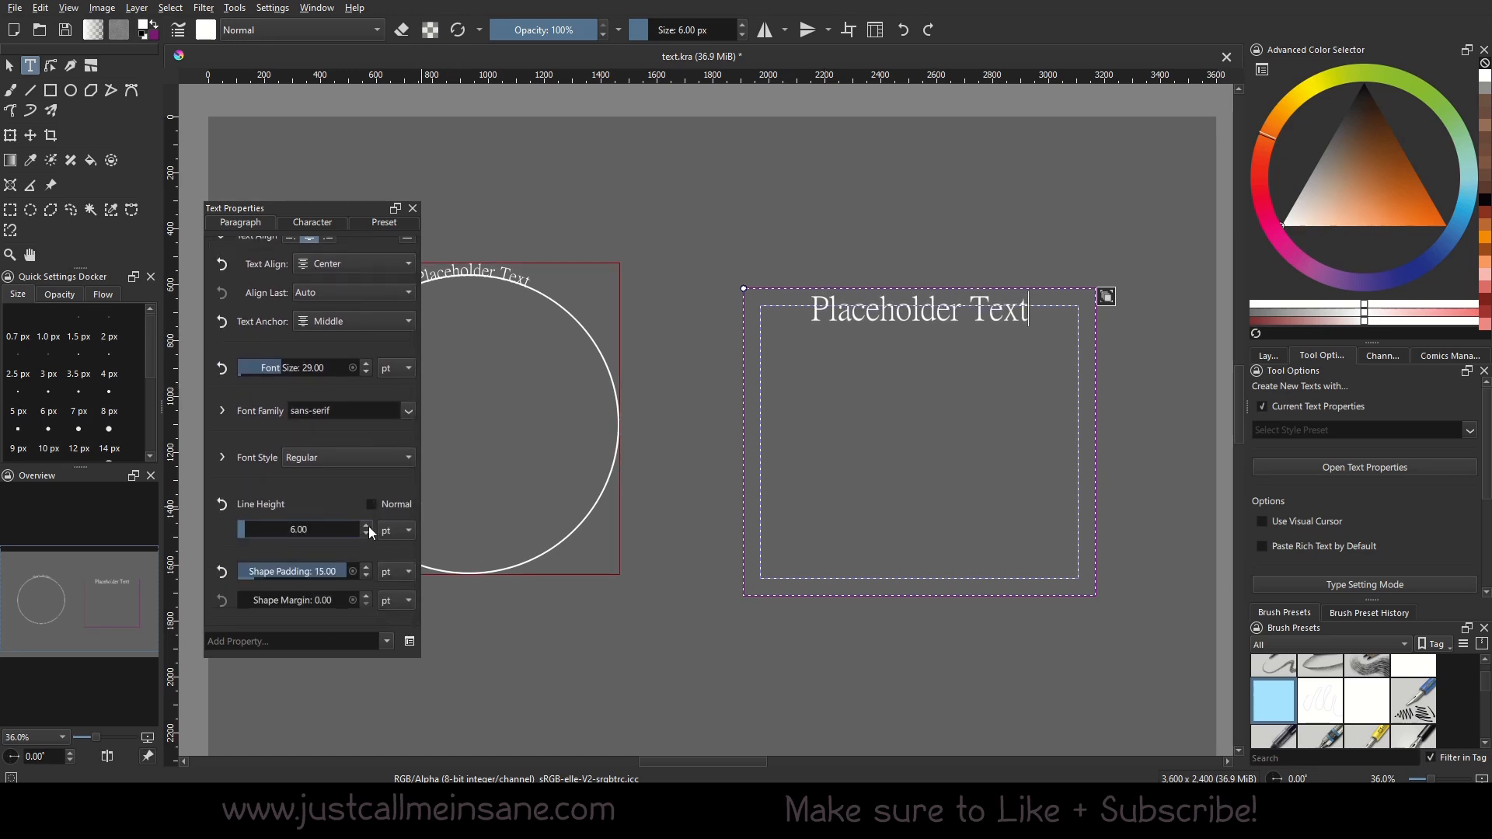
{"action": "left_click", "coordinate": [368, 526]}
{"action": "left_click", "coordinate": [368, 526]}
{"action": "left_click", "coordinate": [368, 527]}
{"action": "left_click", "coordinate": [369, 527]}
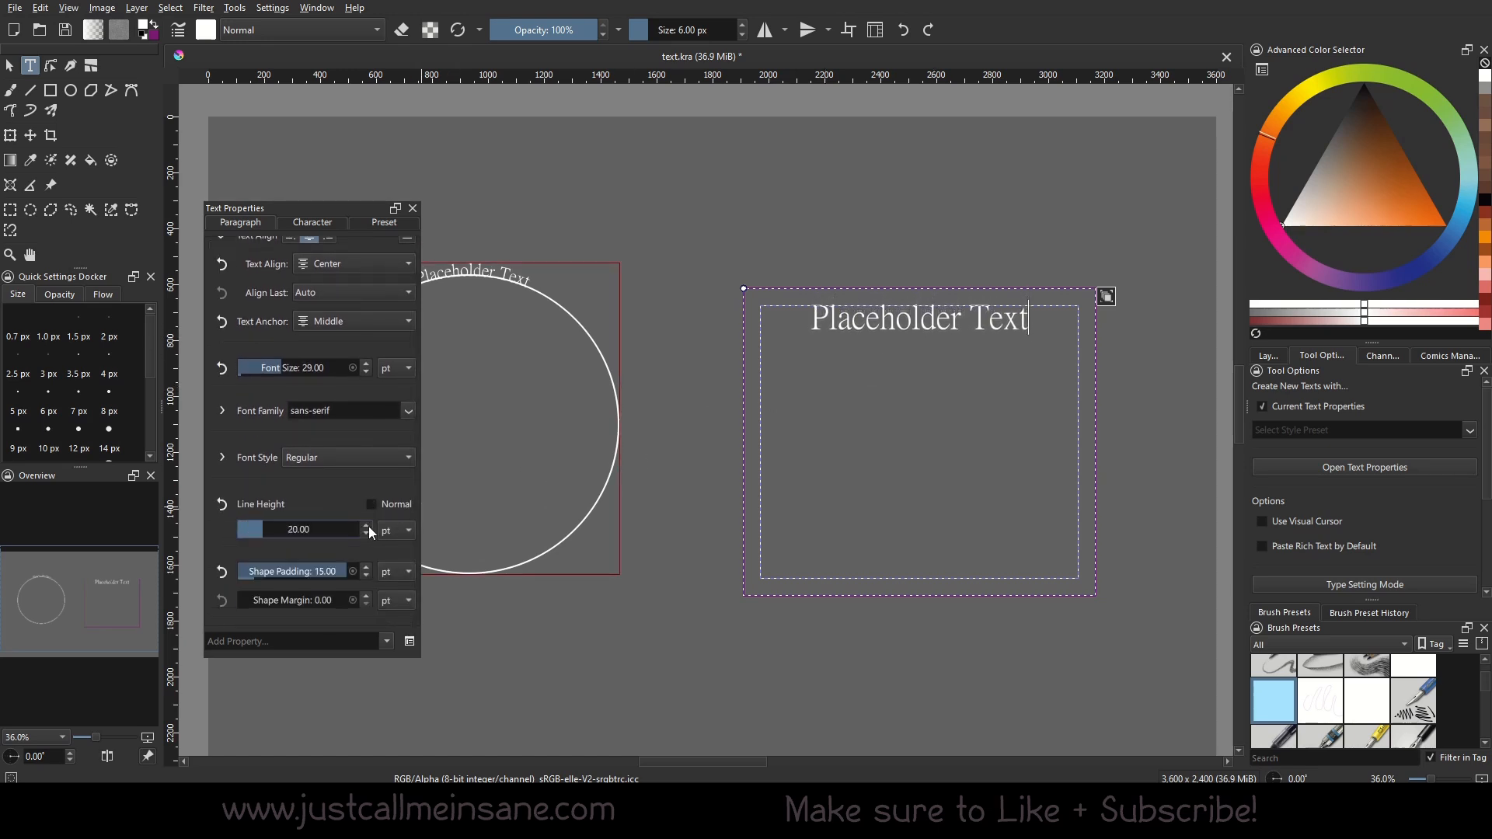
{"action": "left_click", "coordinate": [368, 527]}
{"action": "left_click", "coordinate": [368, 526]}
{"action": "left_click", "coordinate": [369, 526]}
{"action": "left_click", "coordinate": [370, 527]}
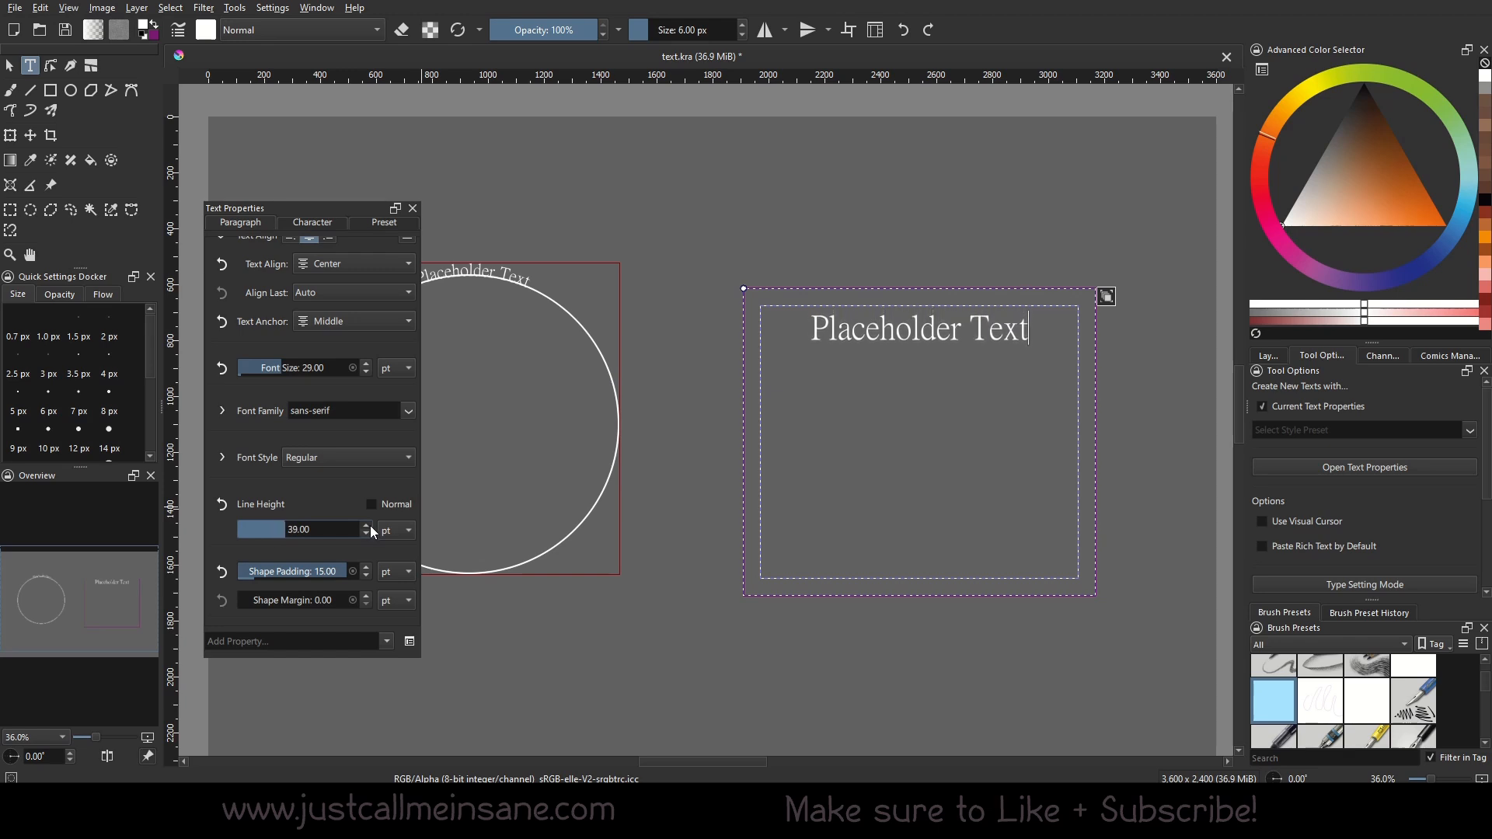
{"action": "left_click", "coordinate": [369, 526]}
{"action": "left_click", "coordinate": [369, 526]}
{"action": "left_click", "coordinate": [370, 527]}
{"action": "left_click", "coordinate": [369, 526]}
{"action": "left_click", "coordinate": [370, 526]}
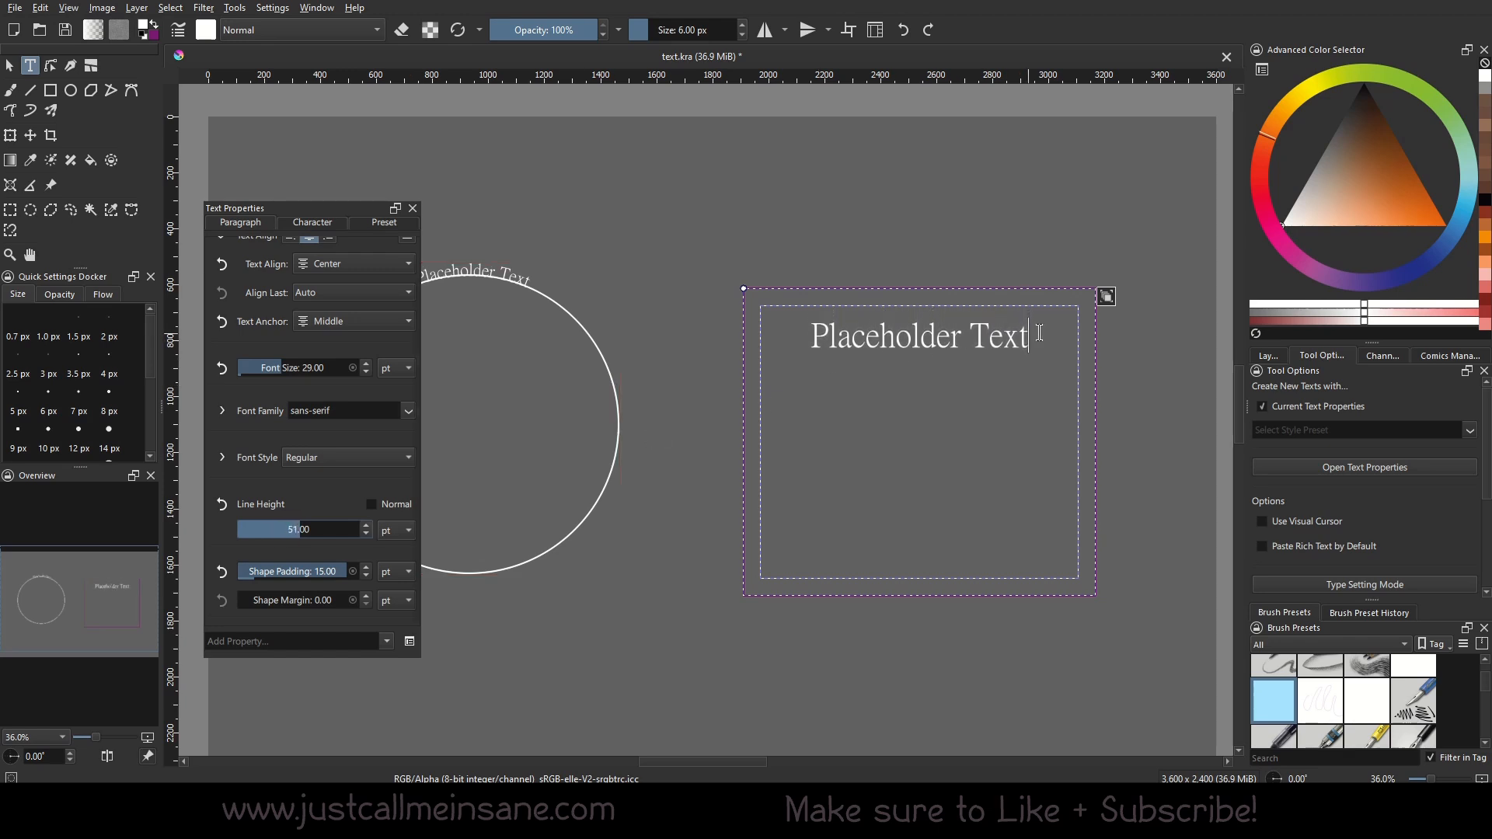
Add SADFASDF and ASDFSADFAS as two separate lines below the placeholder text in the rectangle.
{"action": "key", "text": "Escape"}
{"action": "key", "text": "g"}
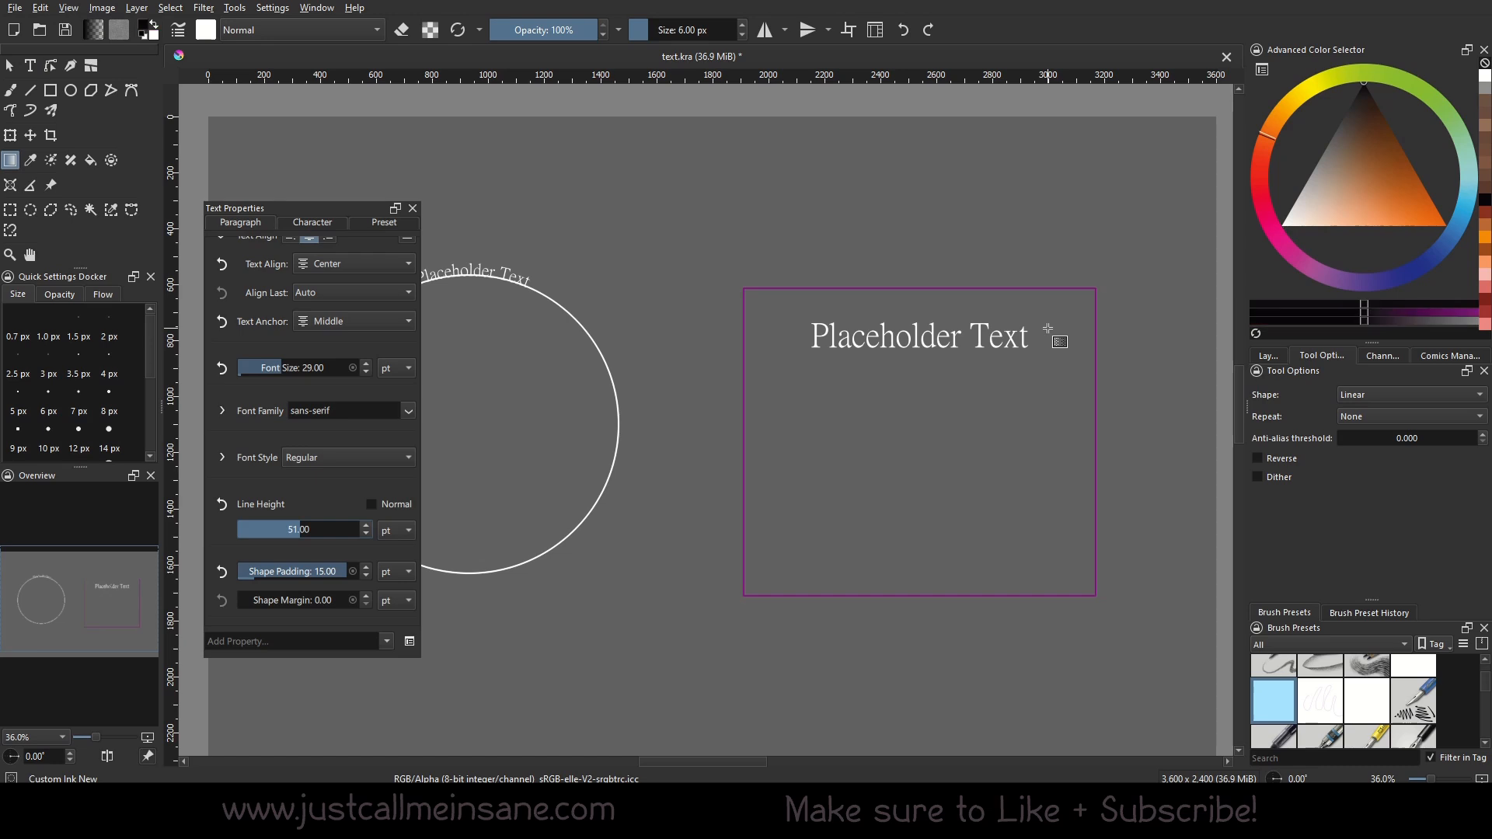
{"action": "key", "text": "t"}
{"action": "left_click", "coordinate": [1042, 321]}
{"action": "key", "text": "Return"}
{"action": "type", "text": "SADFASDF"}
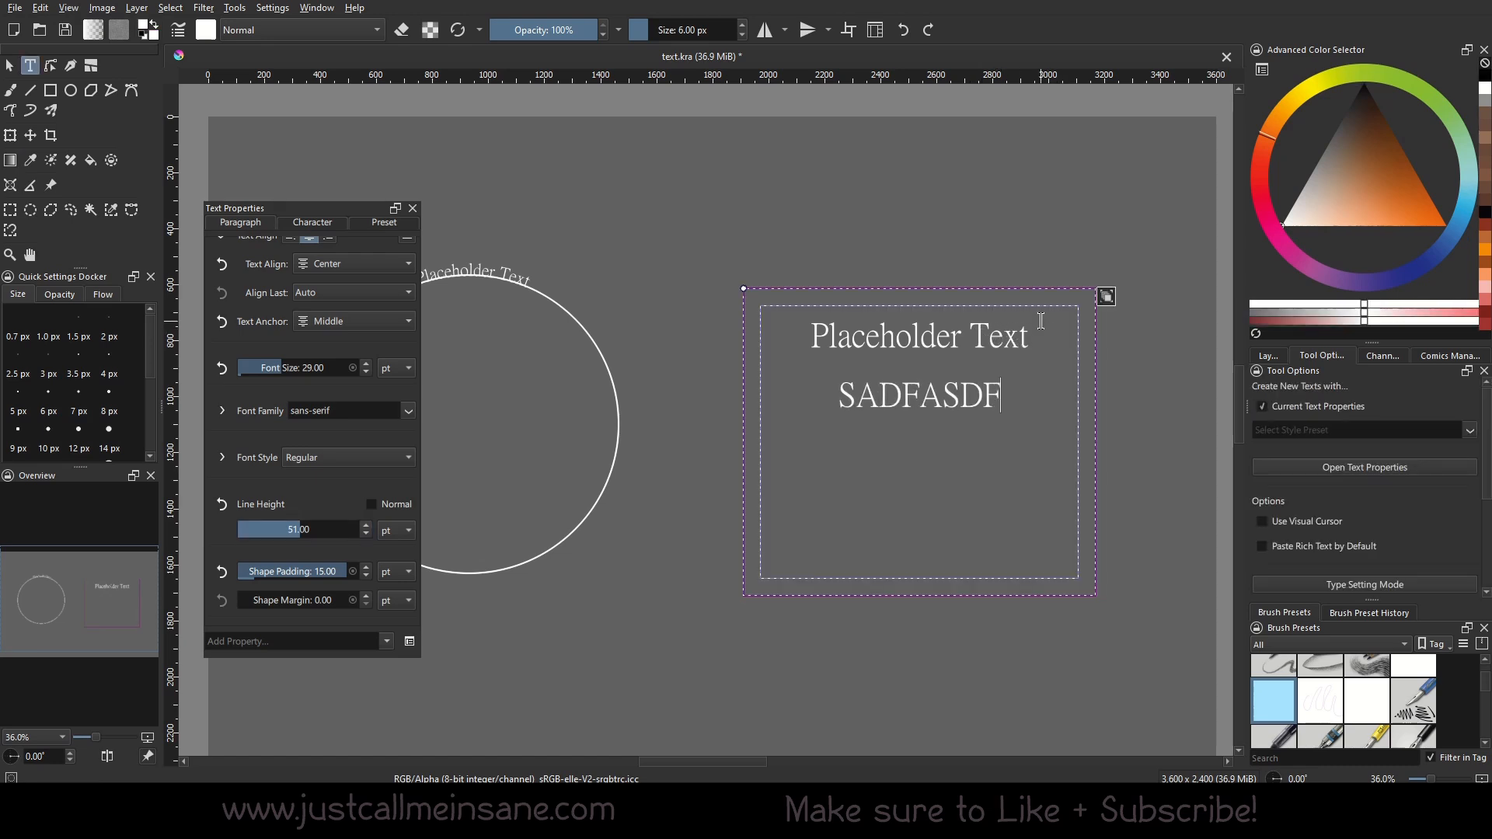
{"action": "key", "text": "Return"}
{"action": "type", "text": "ASDFSADFAS"}
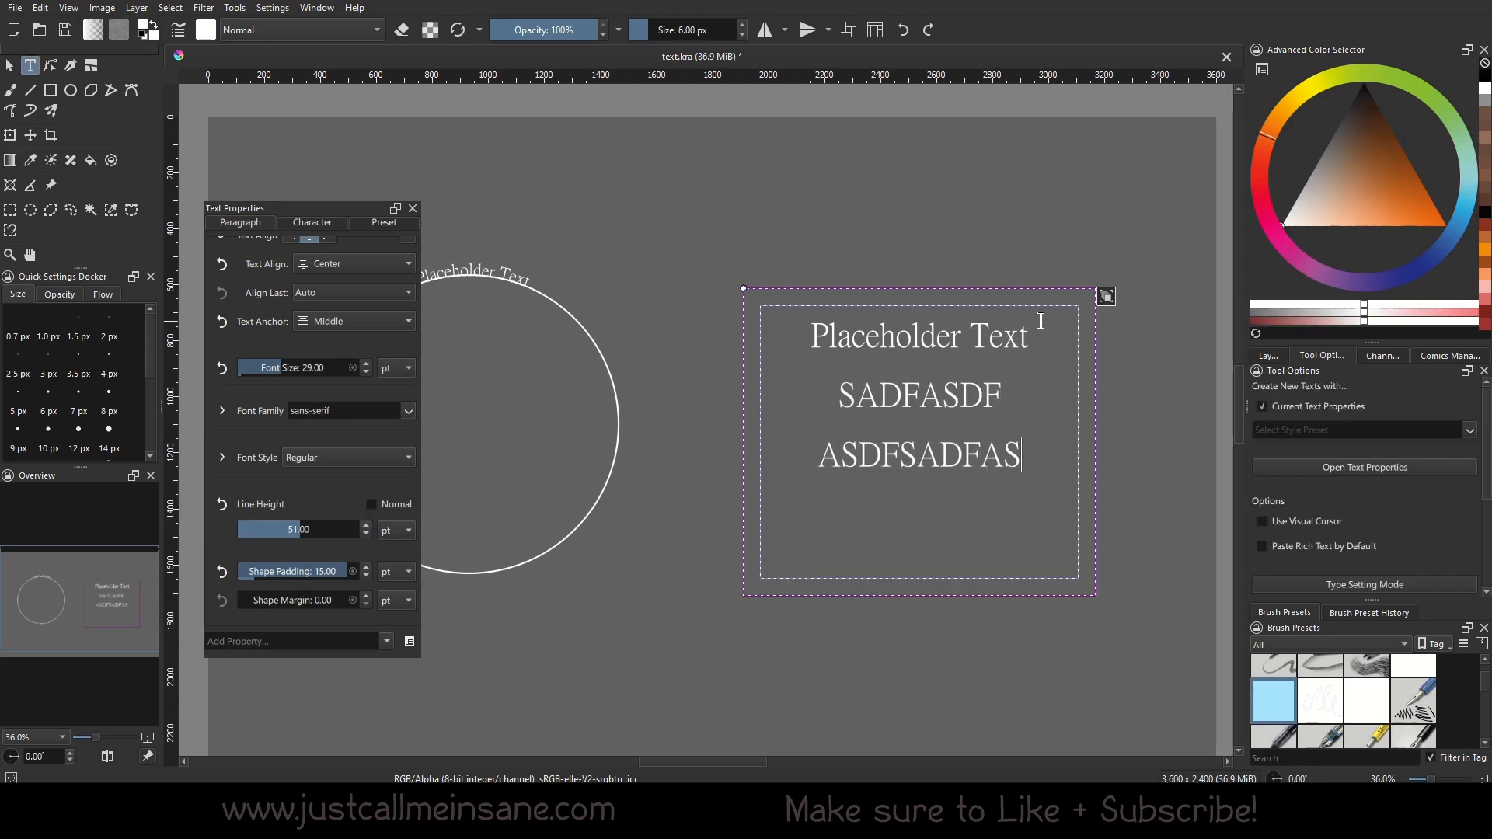
Select all the text in the rectangle and set its line height to 20 pt.
{"action": "key", "text": "ctrl+a"}
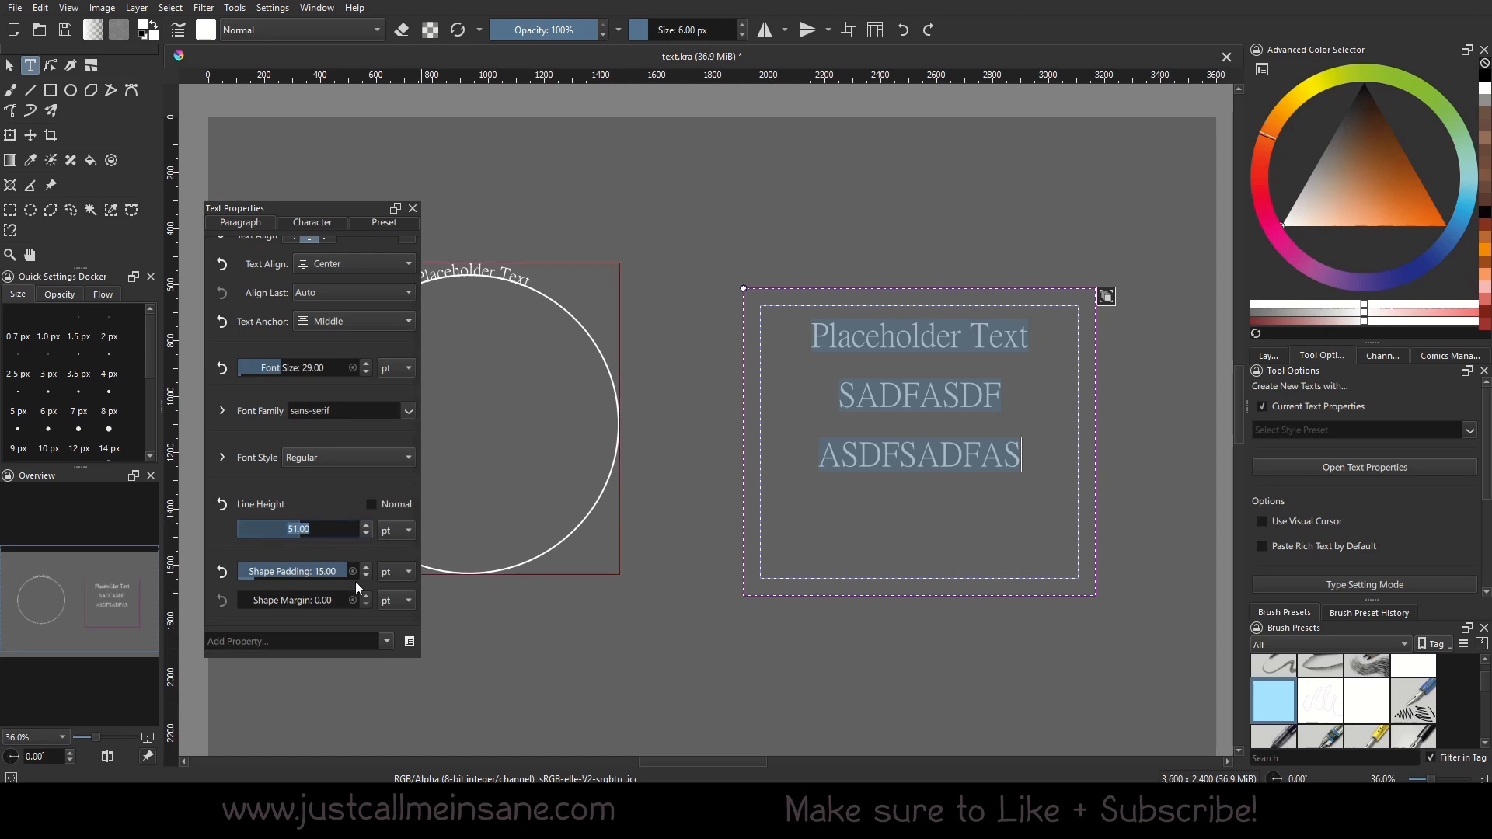
{"action": "type", "text": "20"}
{"action": "key", "text": "Return"}
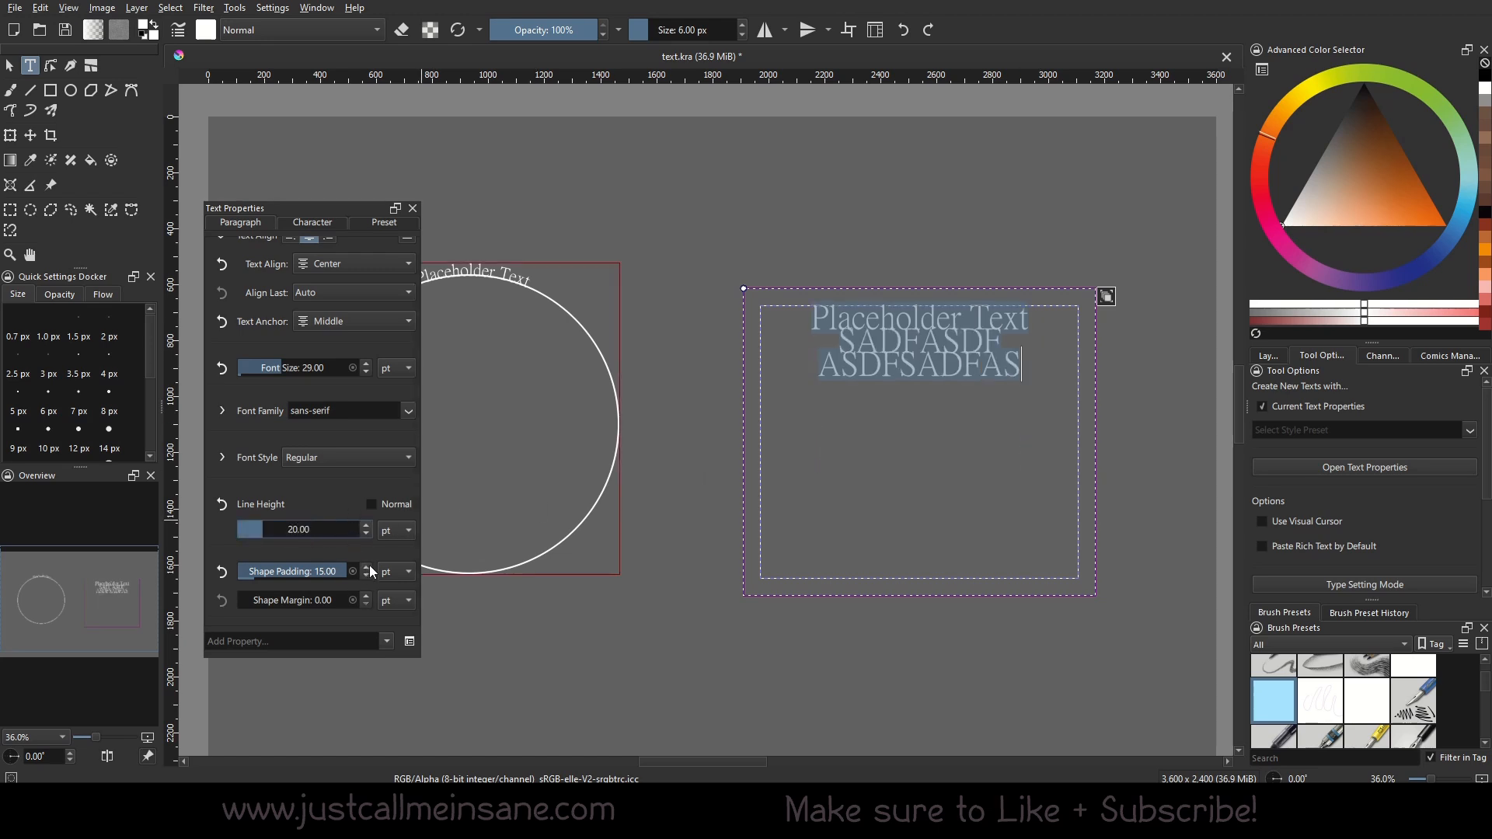
Set the rectangle text's shape padding to 30 pt and its line height to 30.46 pt.
{"action": "left_click", "coordinate": [370, 567]}
{"action": "left_click", "coordinate": [371, 568]}
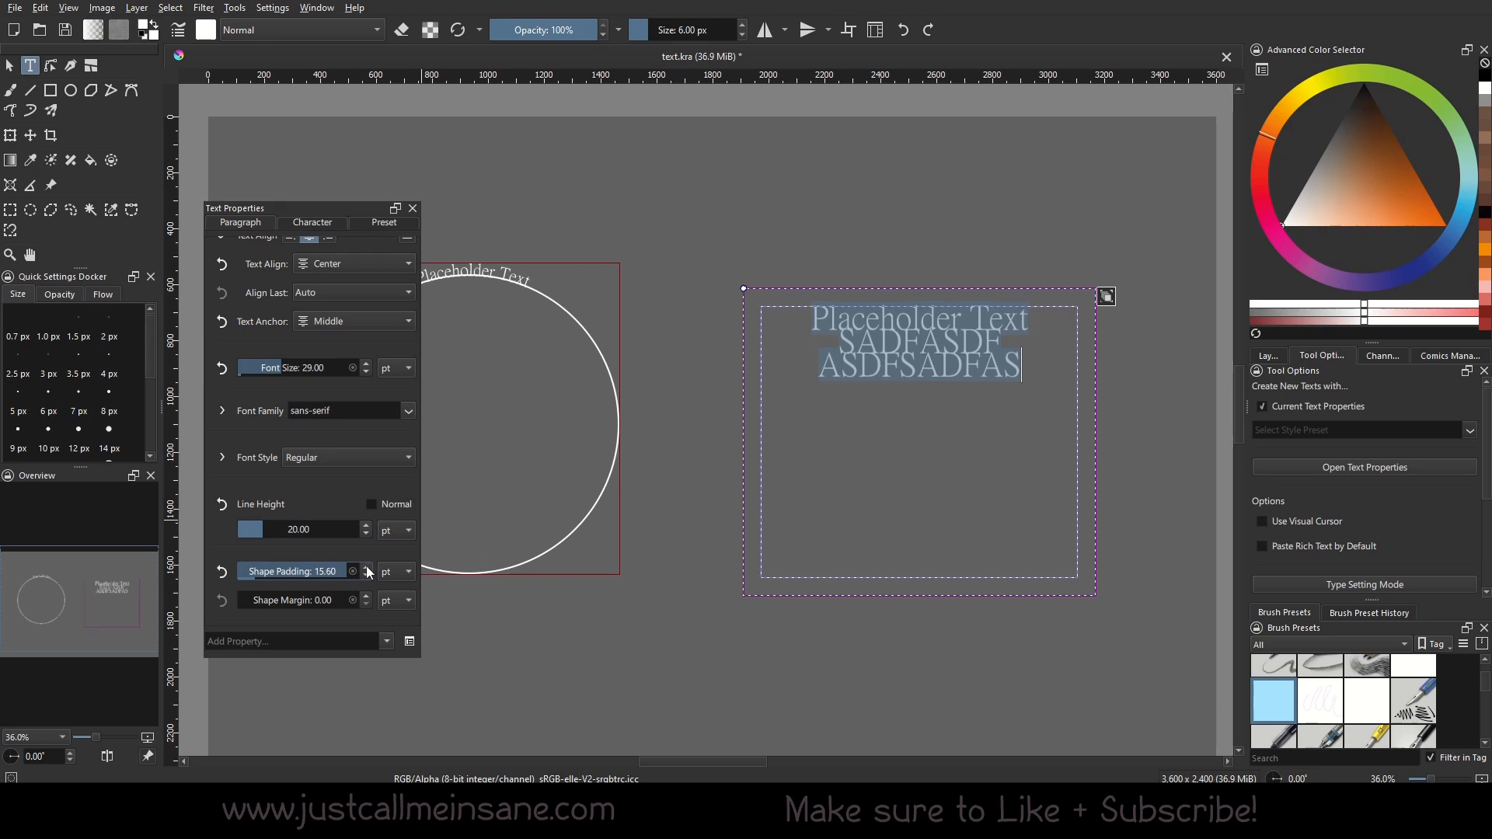
{"action": "left_click", "coordinate": [292, 576]}
{"action": "type", "text": "30"}
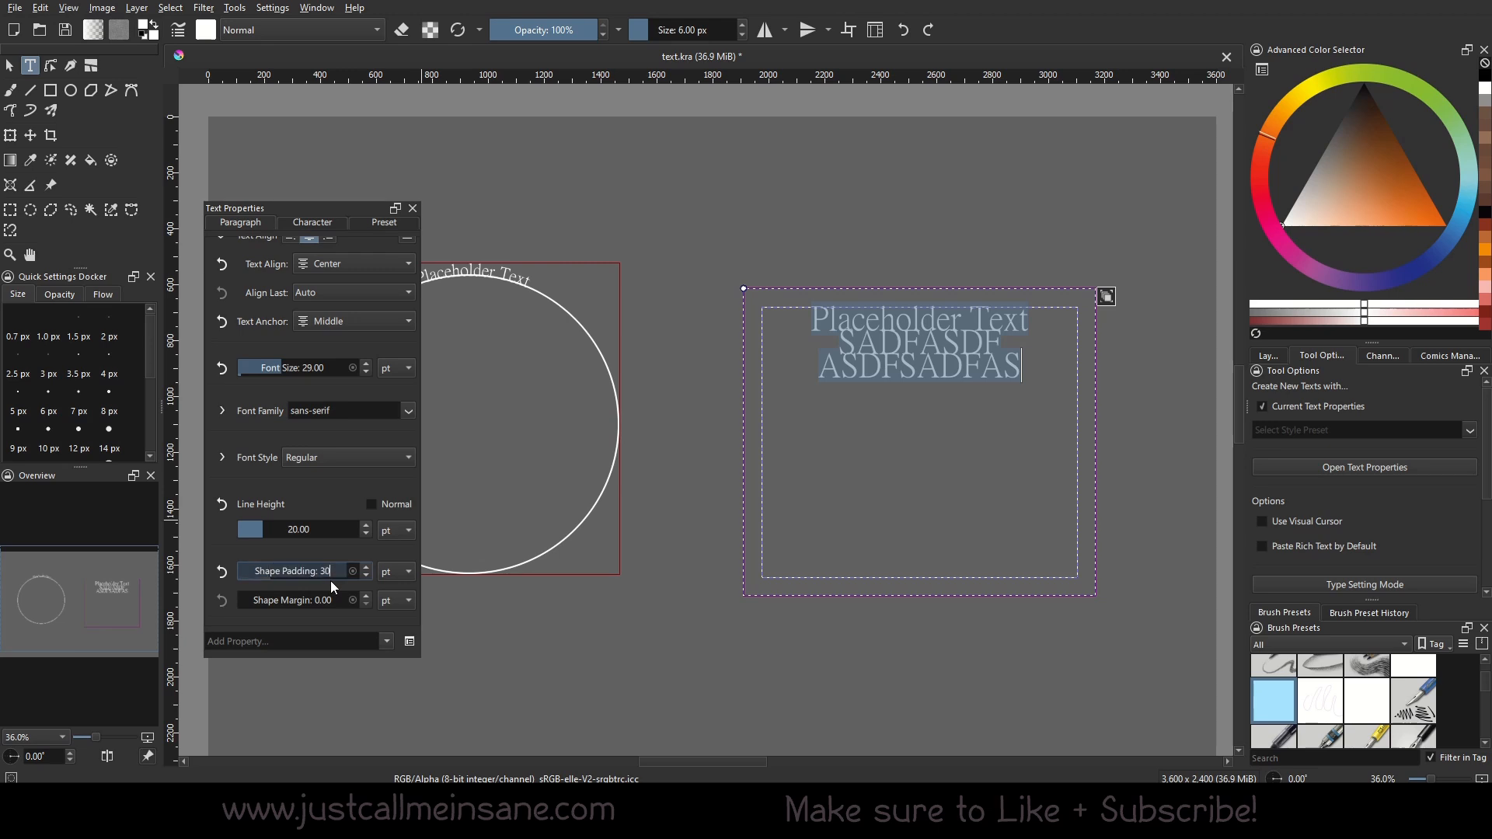
{"action": "key", "text": "Return"}
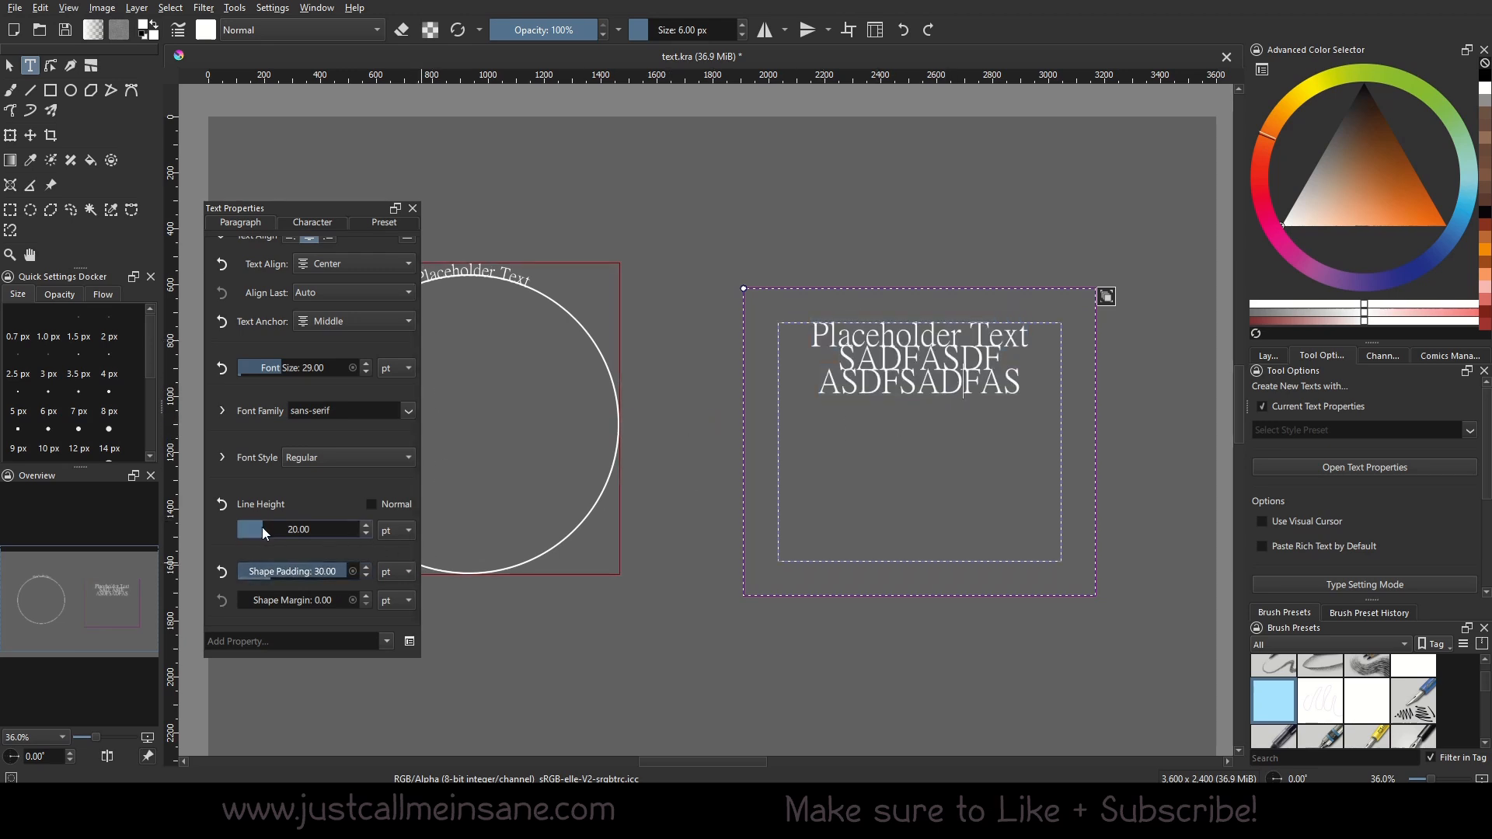
{"action": "left_click_drag", "start_coordinate": [269, 529], "coordinate": [275, 529]}
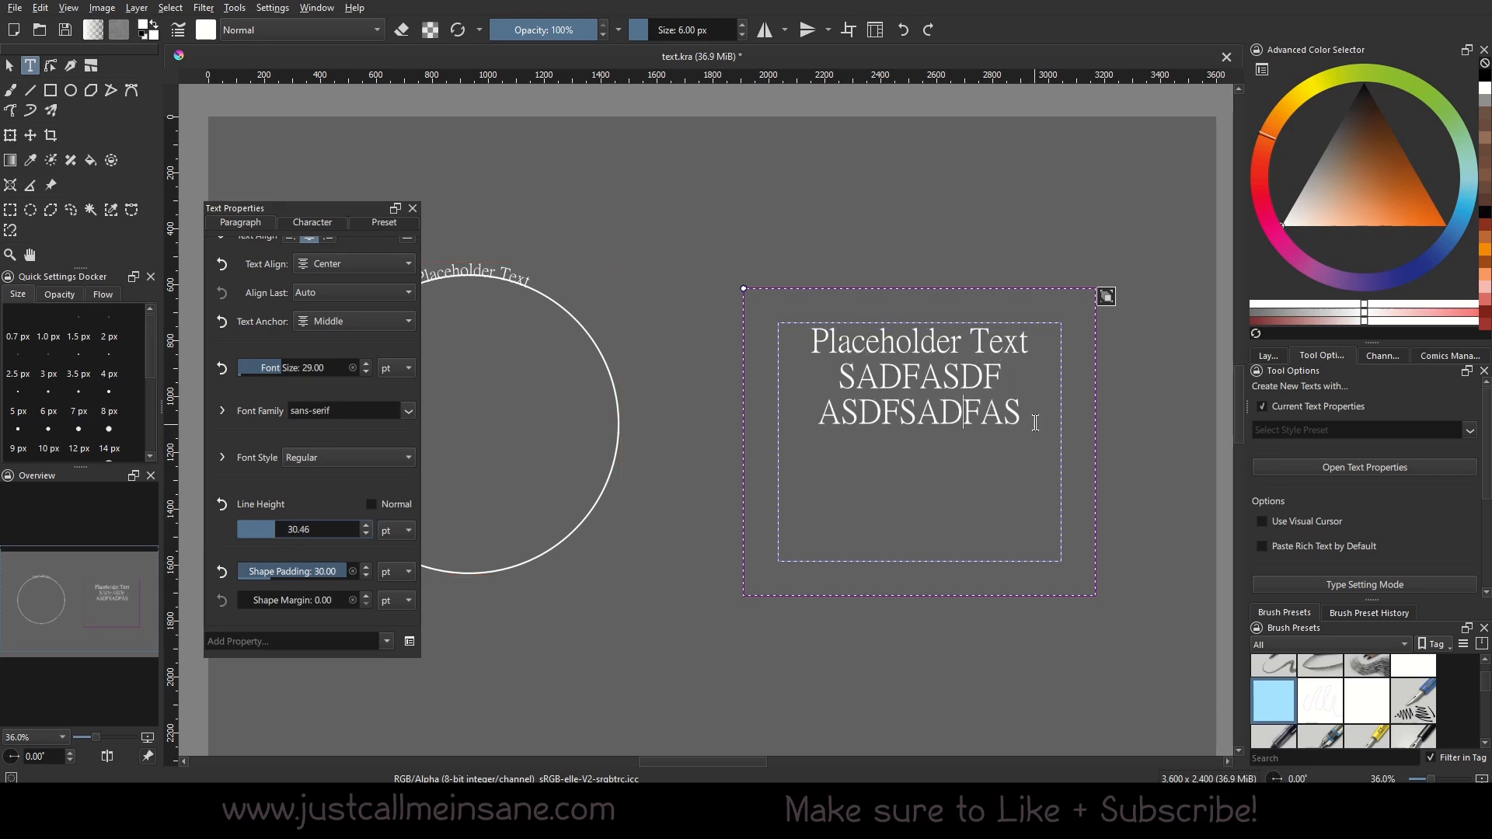
Add the Letter Spacing character property and set it to 2.92 mm for the text from the word "Text" onward.
{"action": "left_click", "coordinate": [313, 224]}
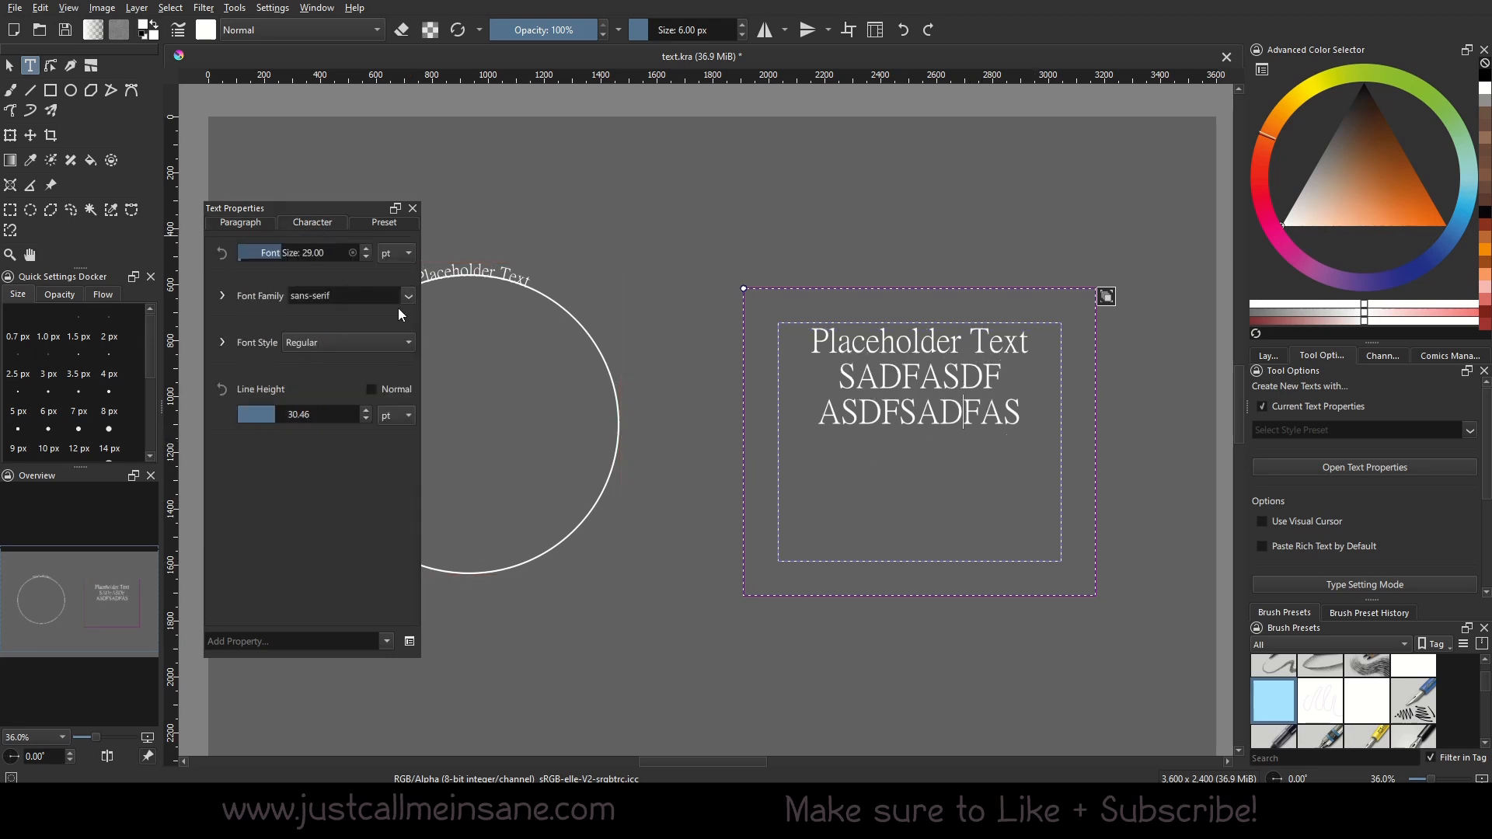
{"action": "left_click", "coordinate": [387, 642]}
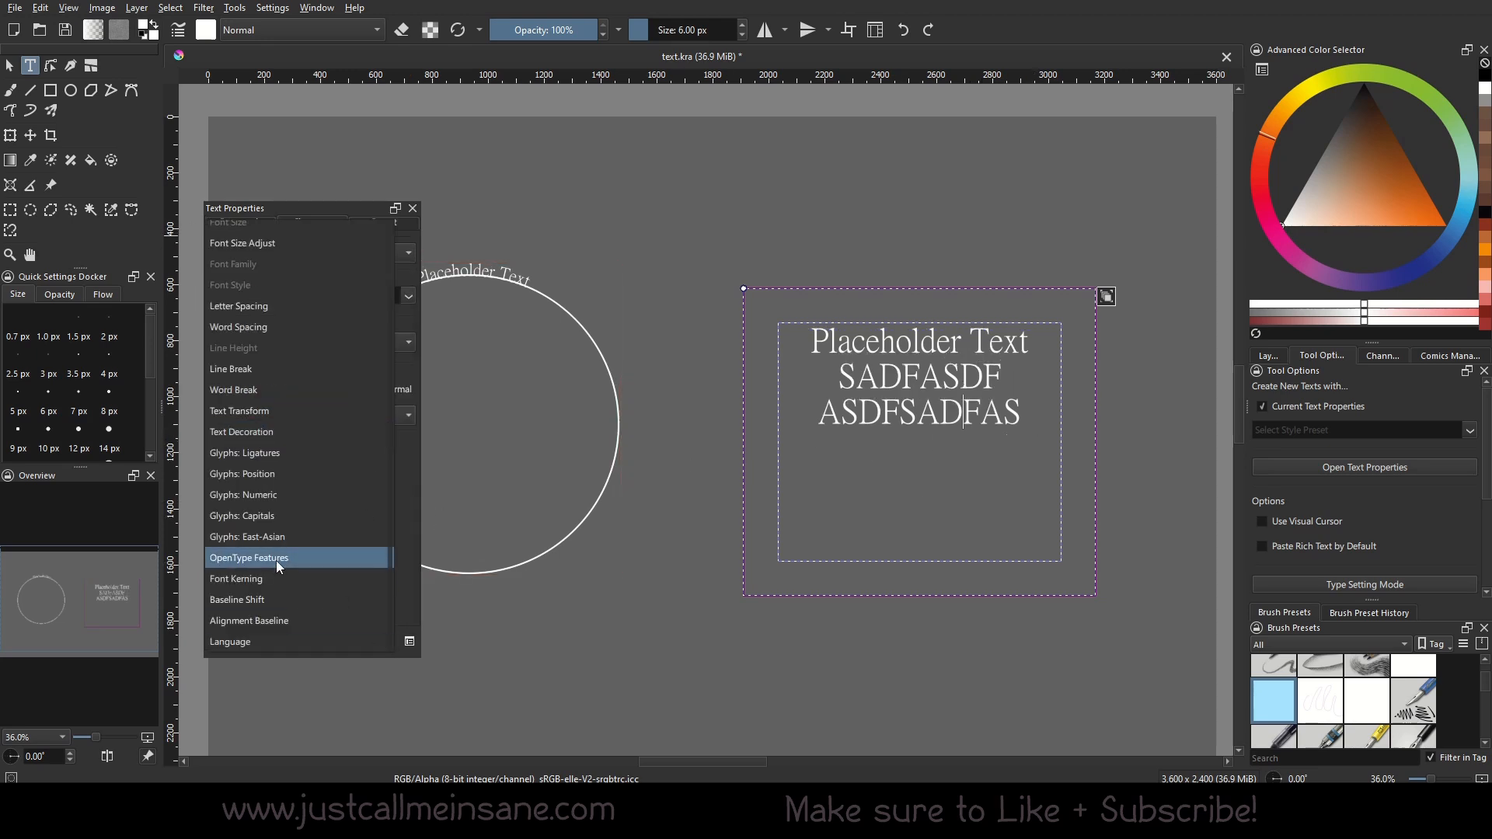
{"action": "scroll", "coordinate": [276, 562], "scroll_direction": "up", "scroll_amount": 2}
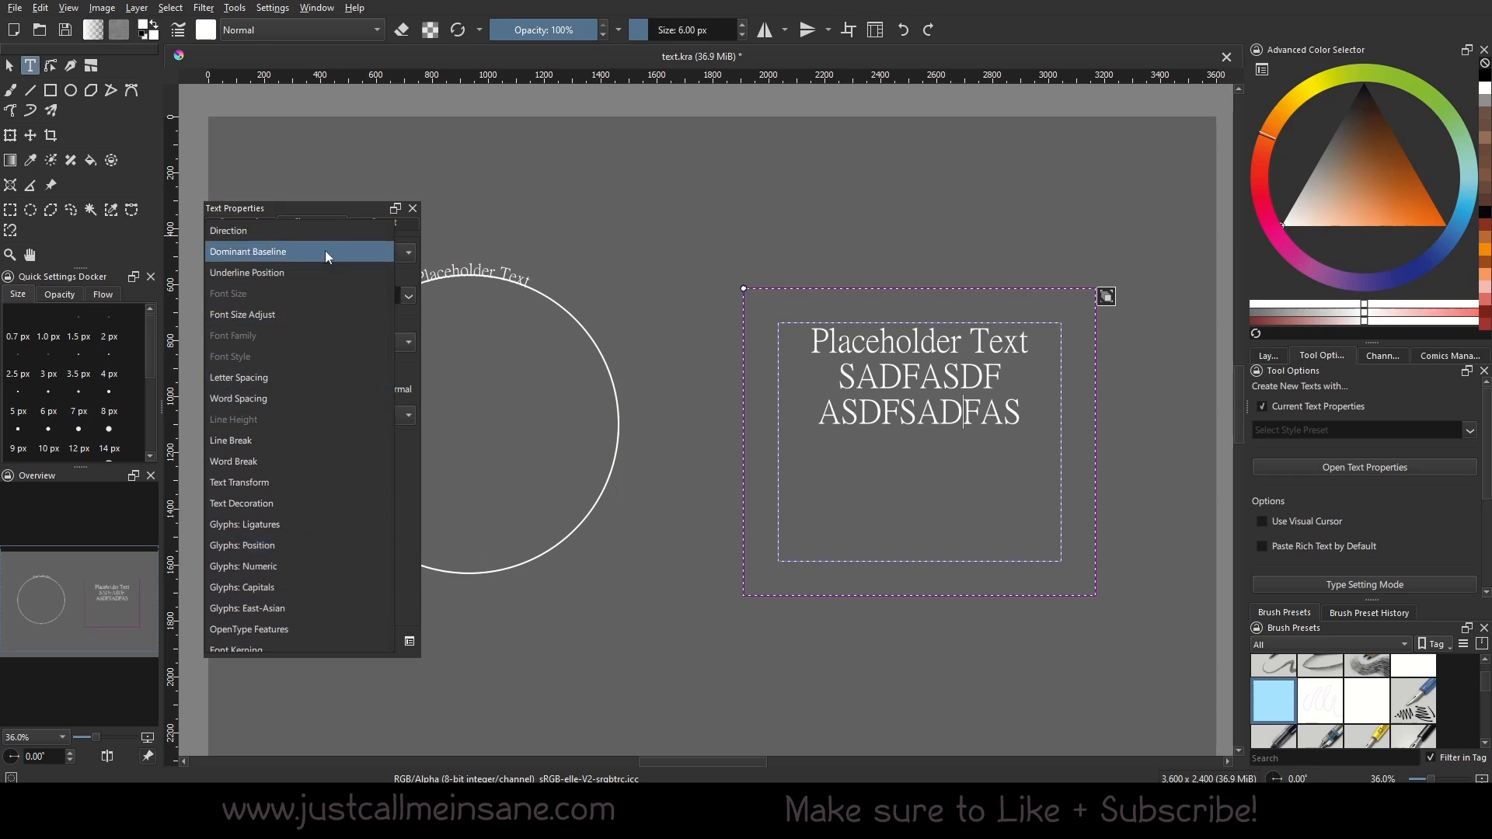
{"action": "left_click", "coordinate": [303, 377]}
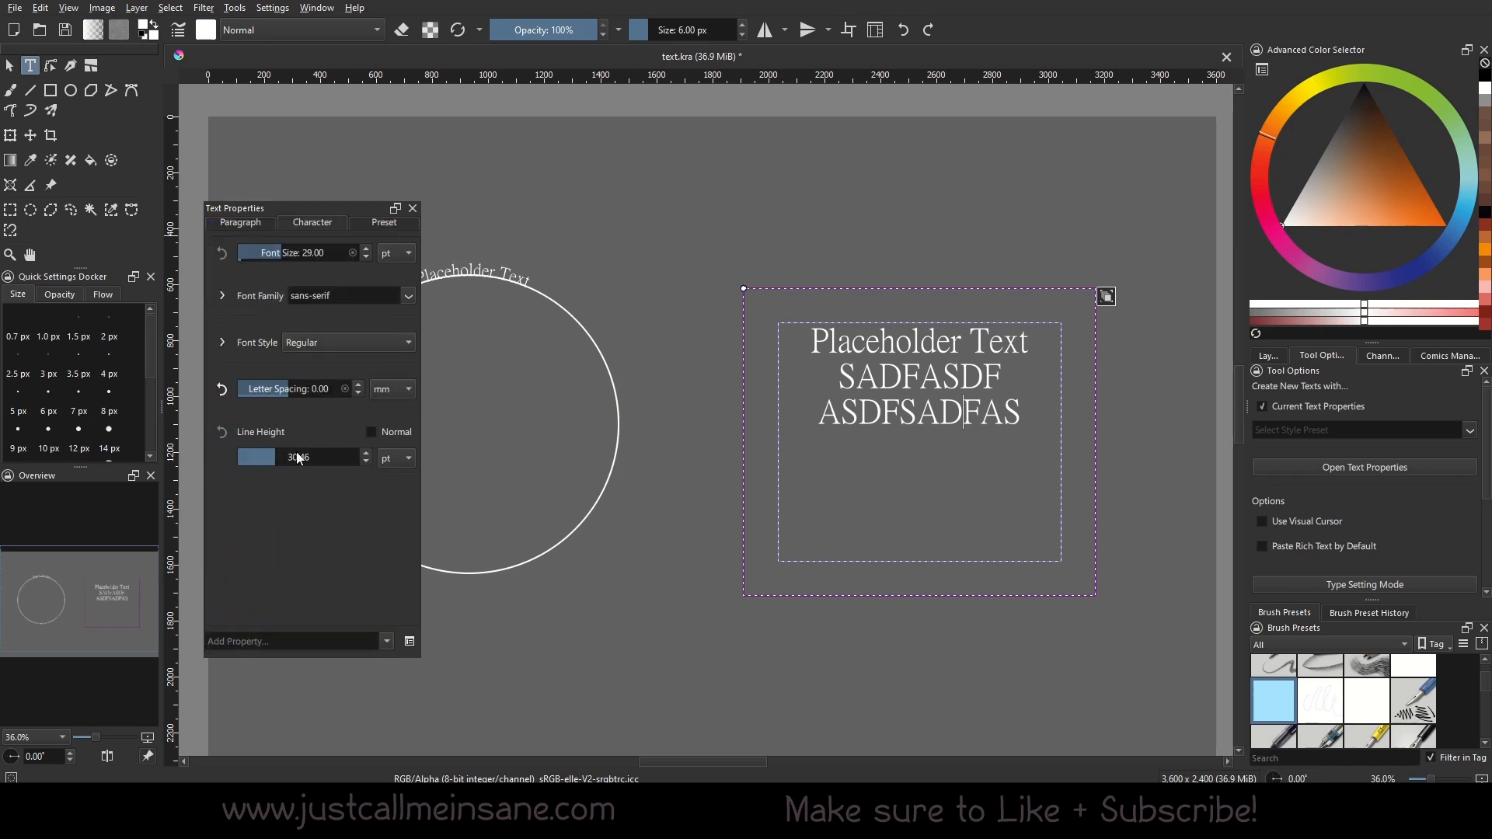
{"action": "left_click_drag", "start_coordinate": [294, 389], "coordinate": [301, 390]}
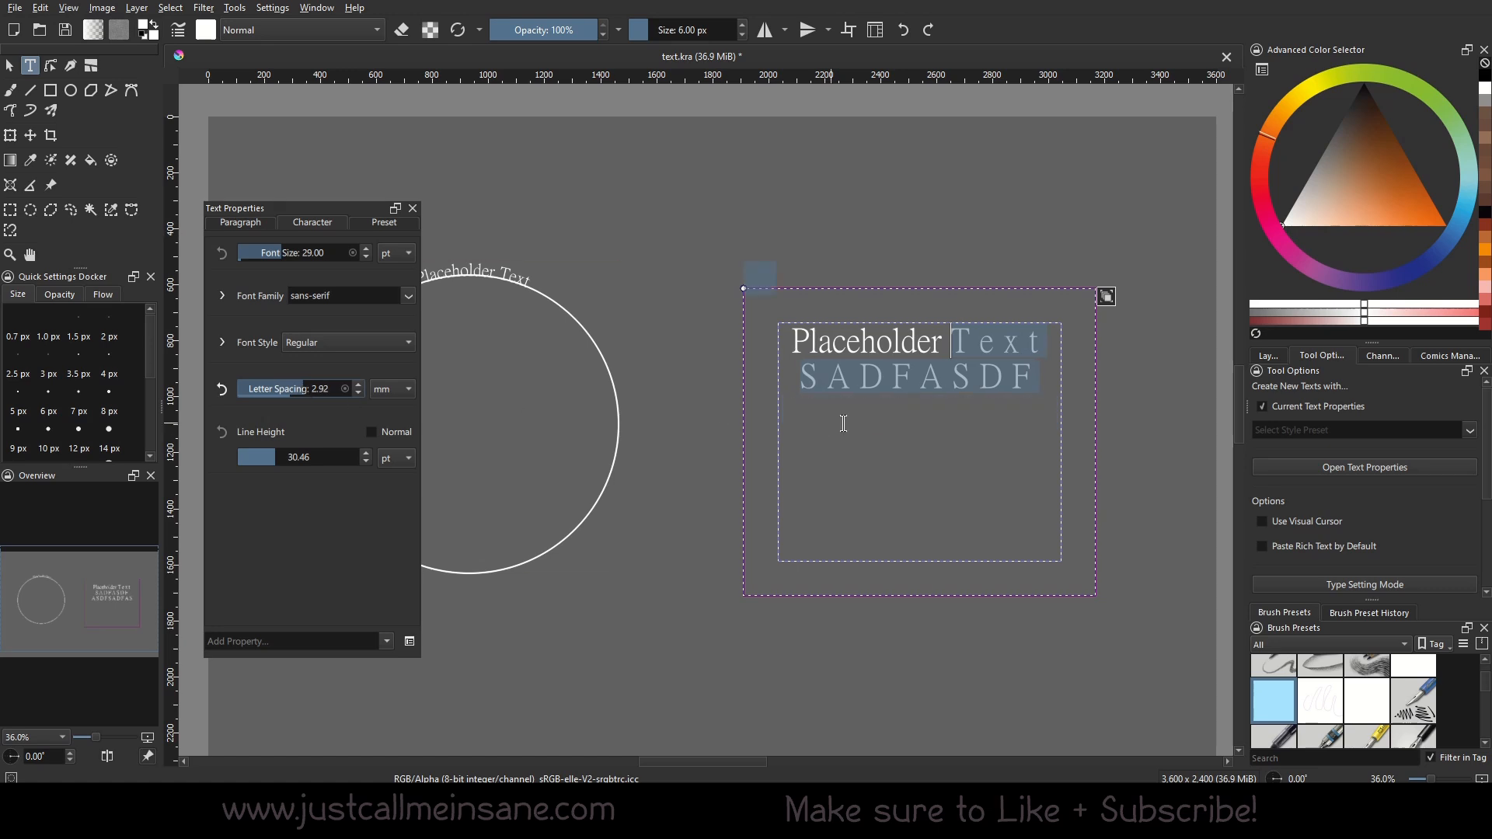
Fine-tune the letter spacing to 2.52 mm with the insertion point in the spaced-out text.
{"action": "left_click", "coordinate": [844, 424]}
{"action": "left_click", "coordinate": [361, 395]}
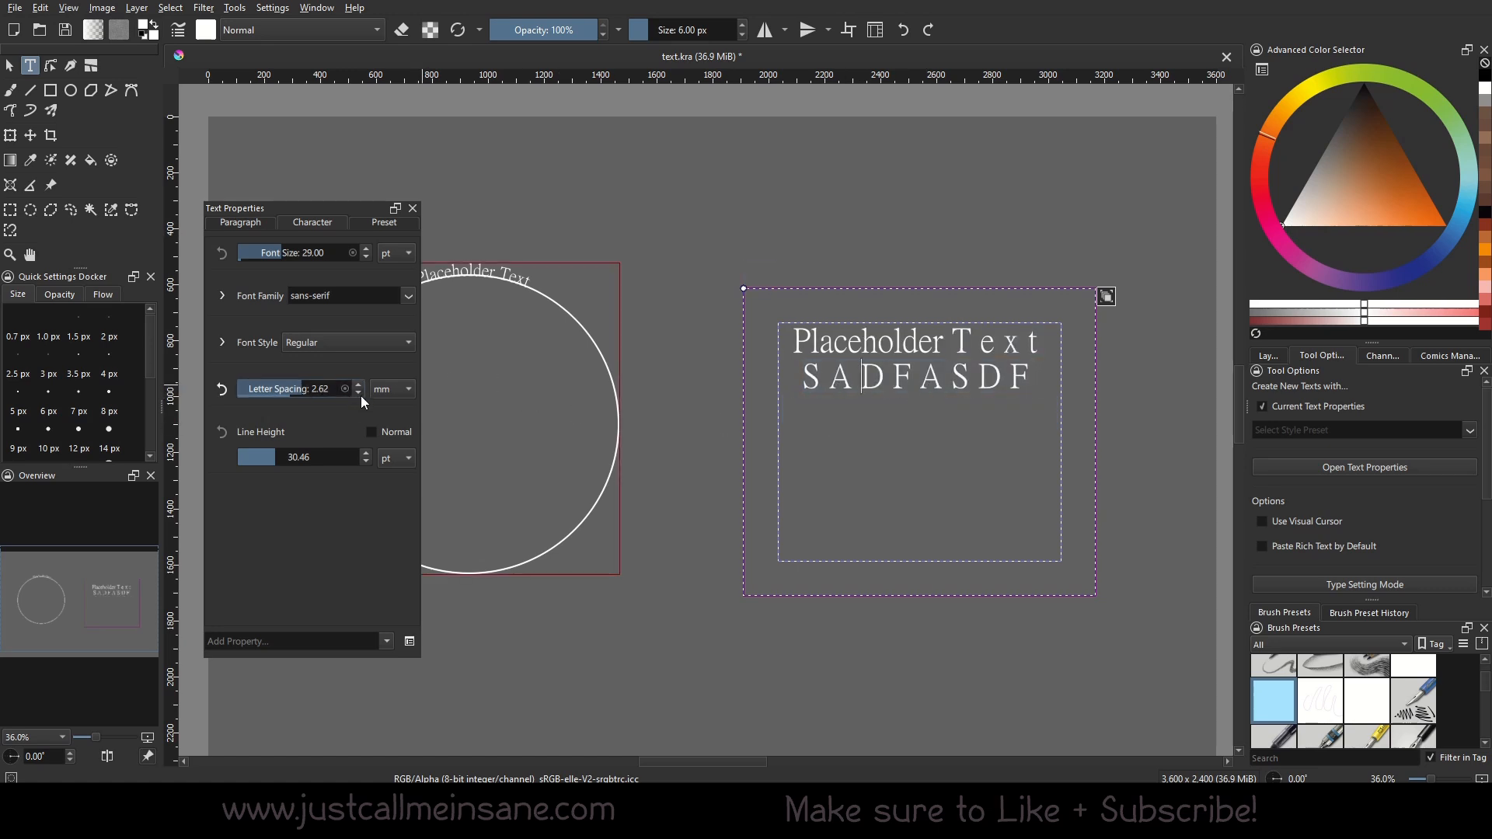
{"action": "left_click", "coordinate": [361, 395]}
{"action": "left_click", "coordinate": [361, 395]}
{"action": "left_click", "coordinate": [361, 395]}
{"action": "left_click", "coordinate": [362, 395]}
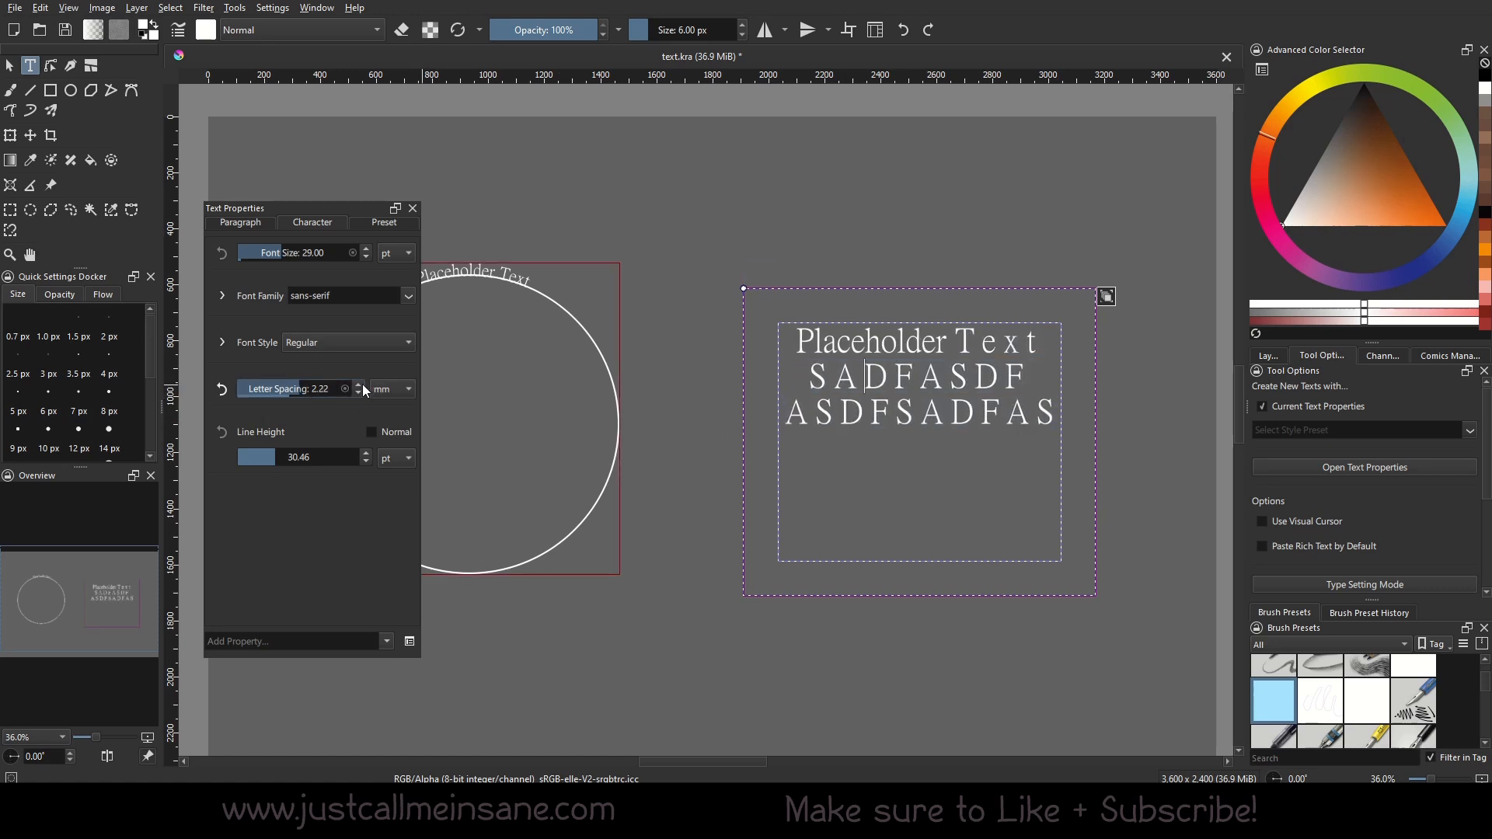
{"action": "left_click", "coordinate": [362, 384]}
{"action": "left_click", "coordinate": [363, 384]}
{"action": "left_click", "coordinate": [363, 384]}
{"action": "left_click", "coordinate": [362, 384]}
{"action": "left_click", "coordinate": [362, 384]}
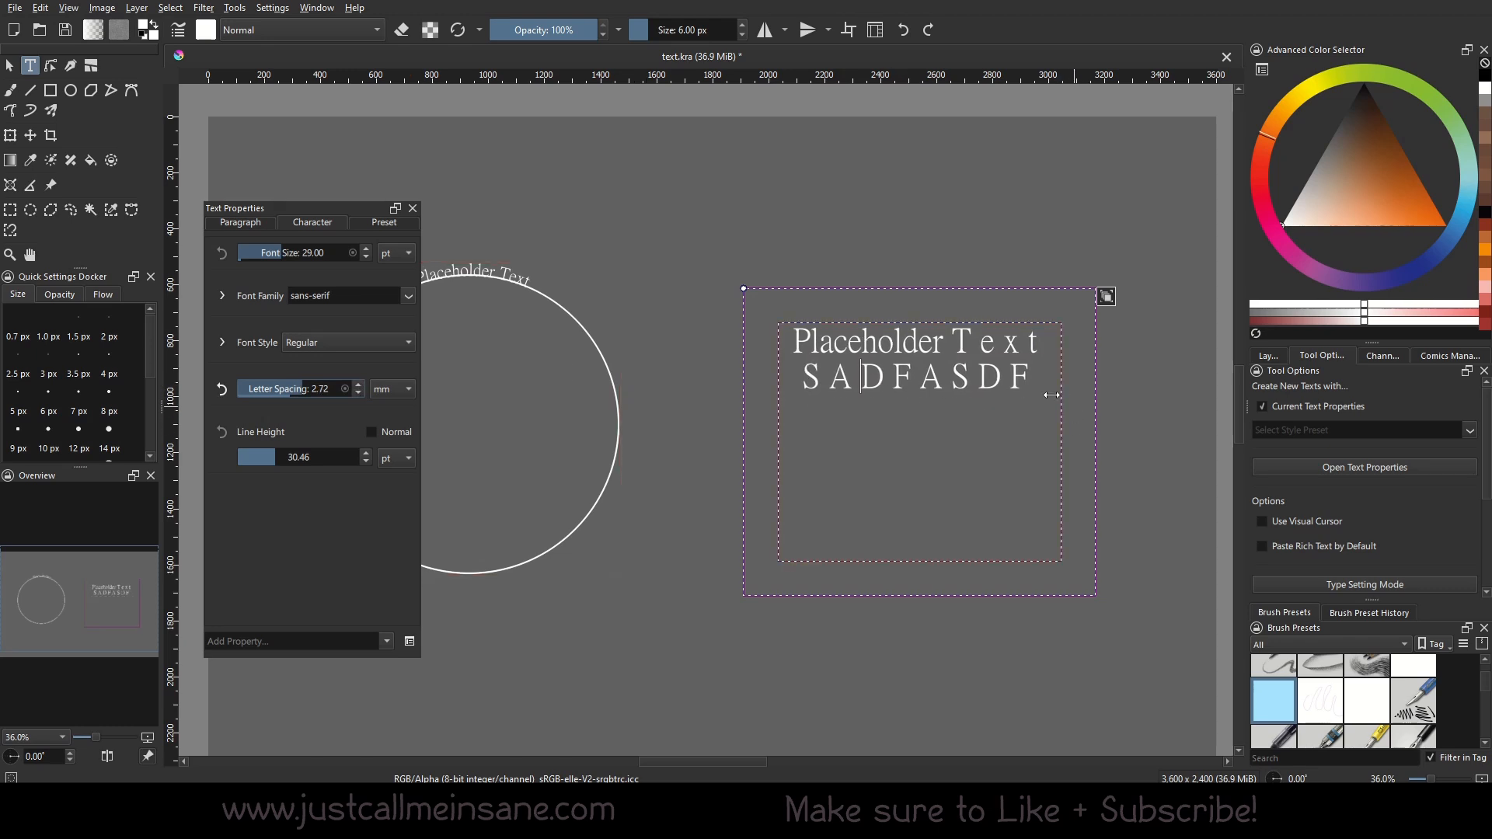
{"action": "left_click", "coordinate": [359, 394]}
{"action": "left_click", "coordinate": [359, 393]}
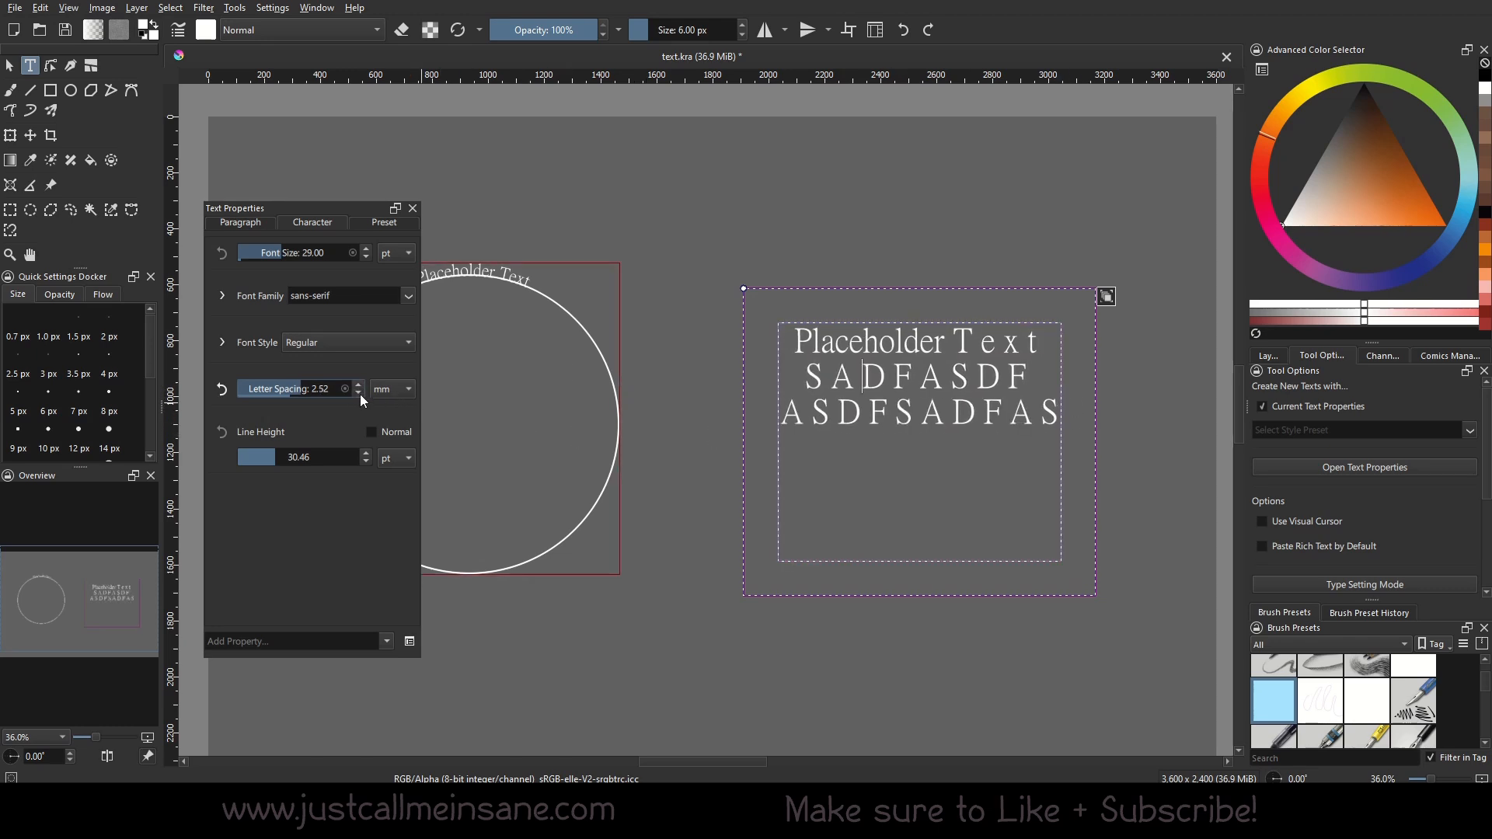
Lower the letter spacing of the rectangle's spaced-out text to 2.32 mm.
{"action": "left_click", "coordinate": [359, 394]}
{"action": "left_click", "coordinate": [358, 394]}
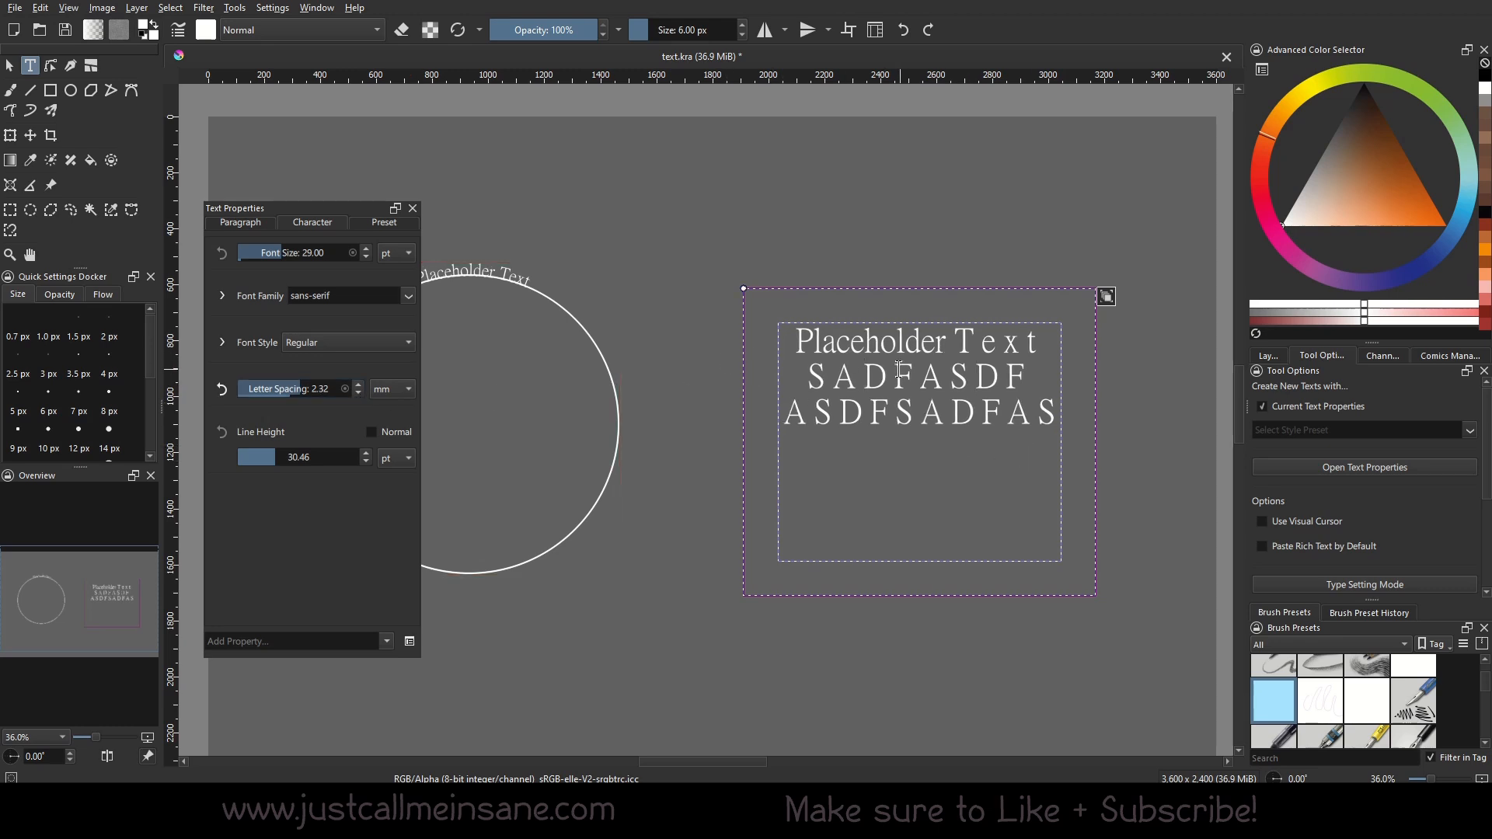
Add the Letter Spacing character property to all the circle text and set it to 10 pt.
{"action": "left_click_drag", "start_coordinate": [351, 208], "coordinate": [821, 242]}
{"action": "left_click", "coordinate": [495, 276]}
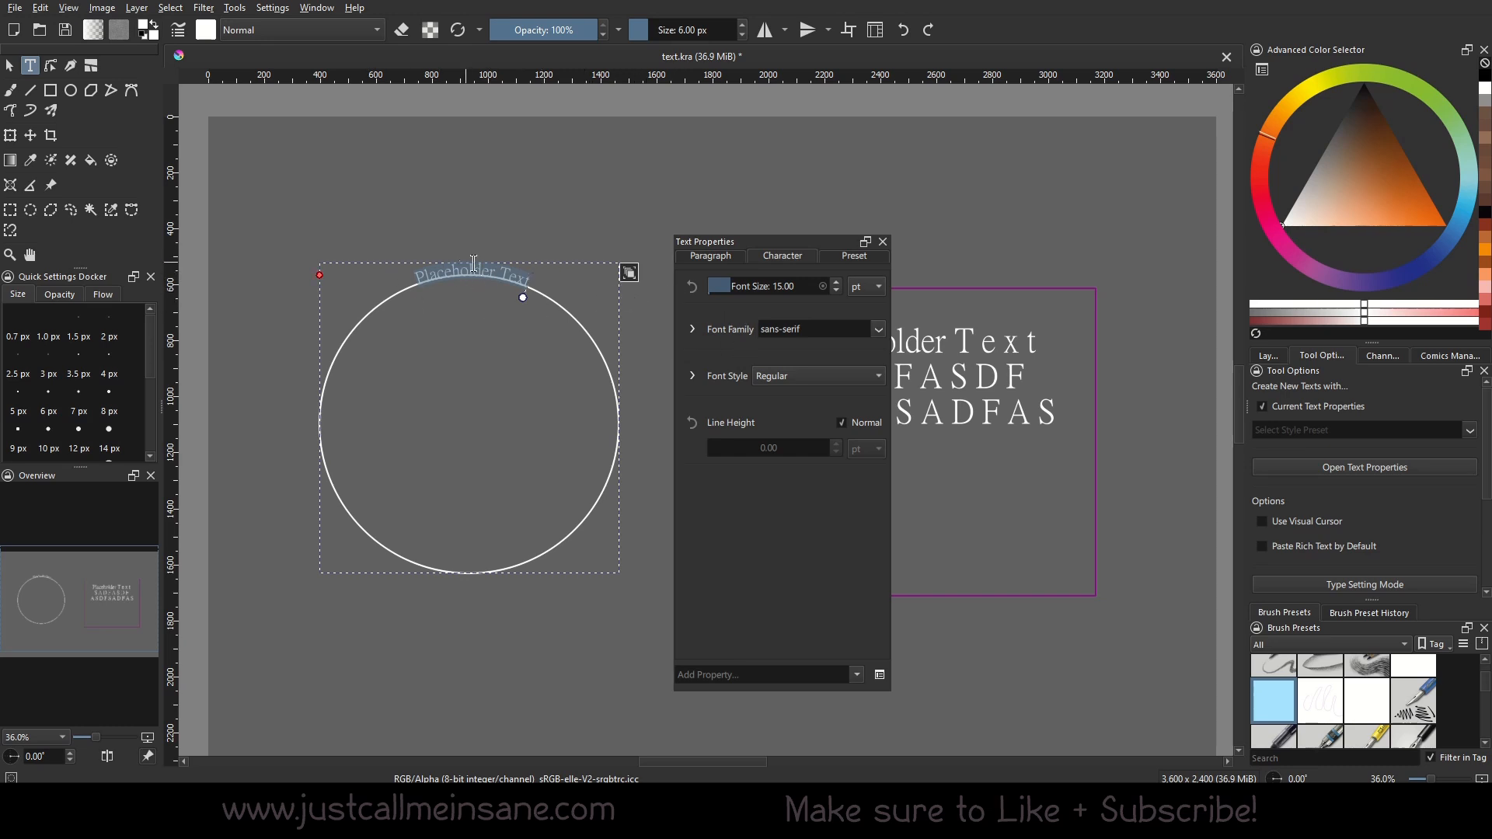
{"action": "left_click", "coordinate": [903, 375]}
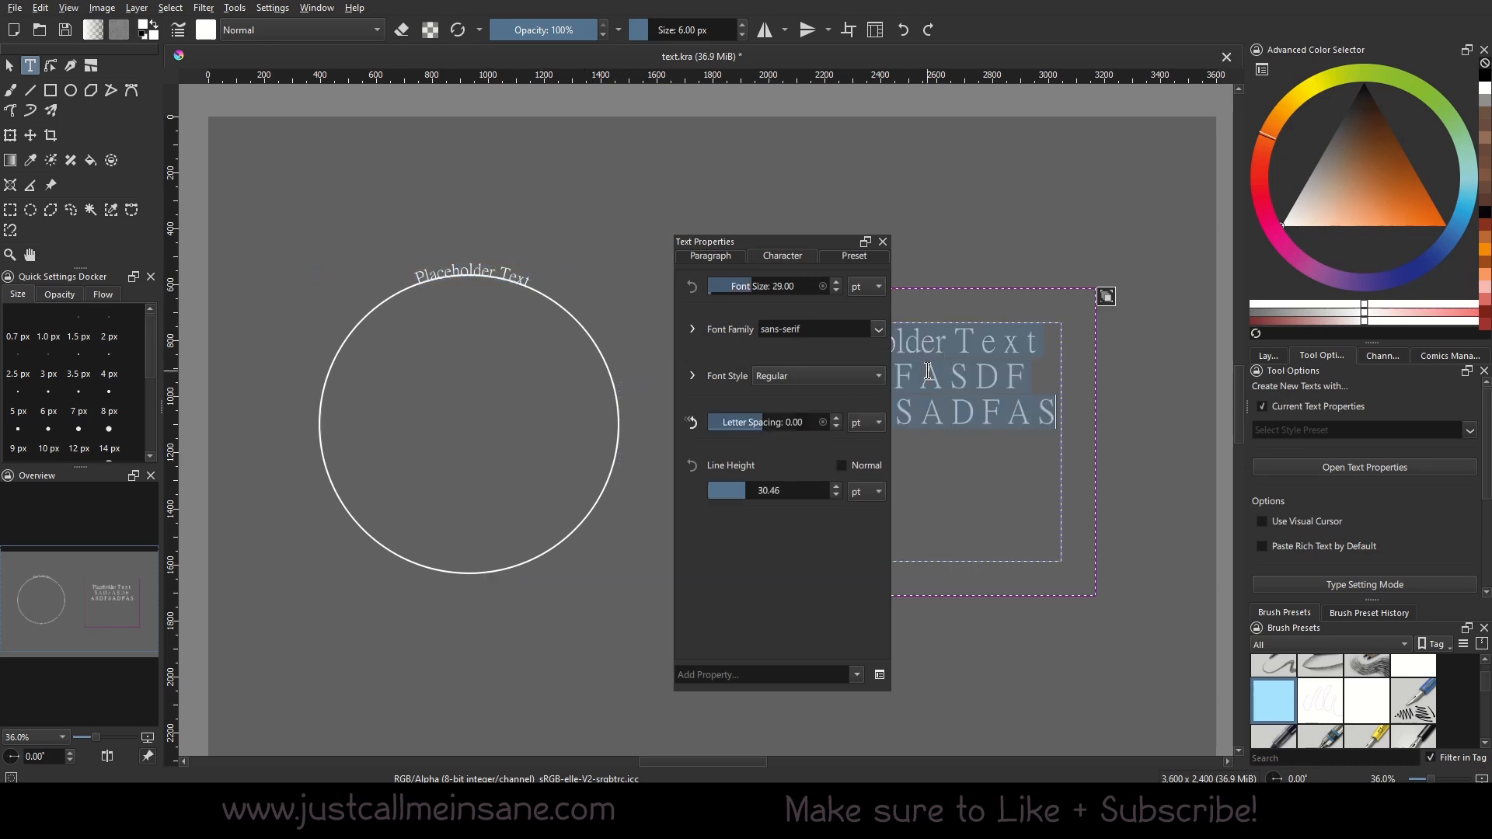
{"action": "left_click", "coordinate": [449, 274]}
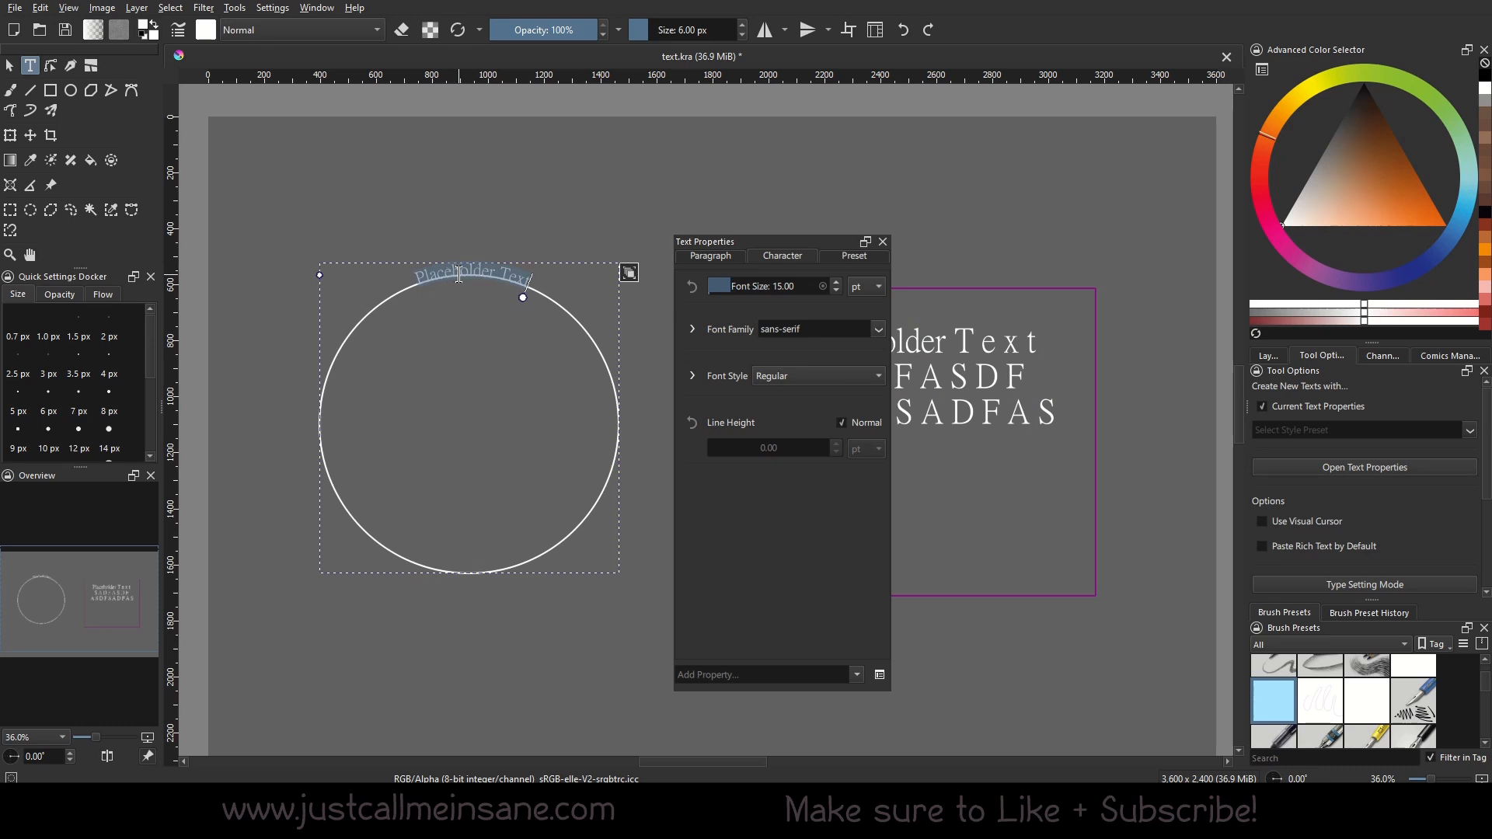
{"action": "left_click", "coordinate": [857, 674]}
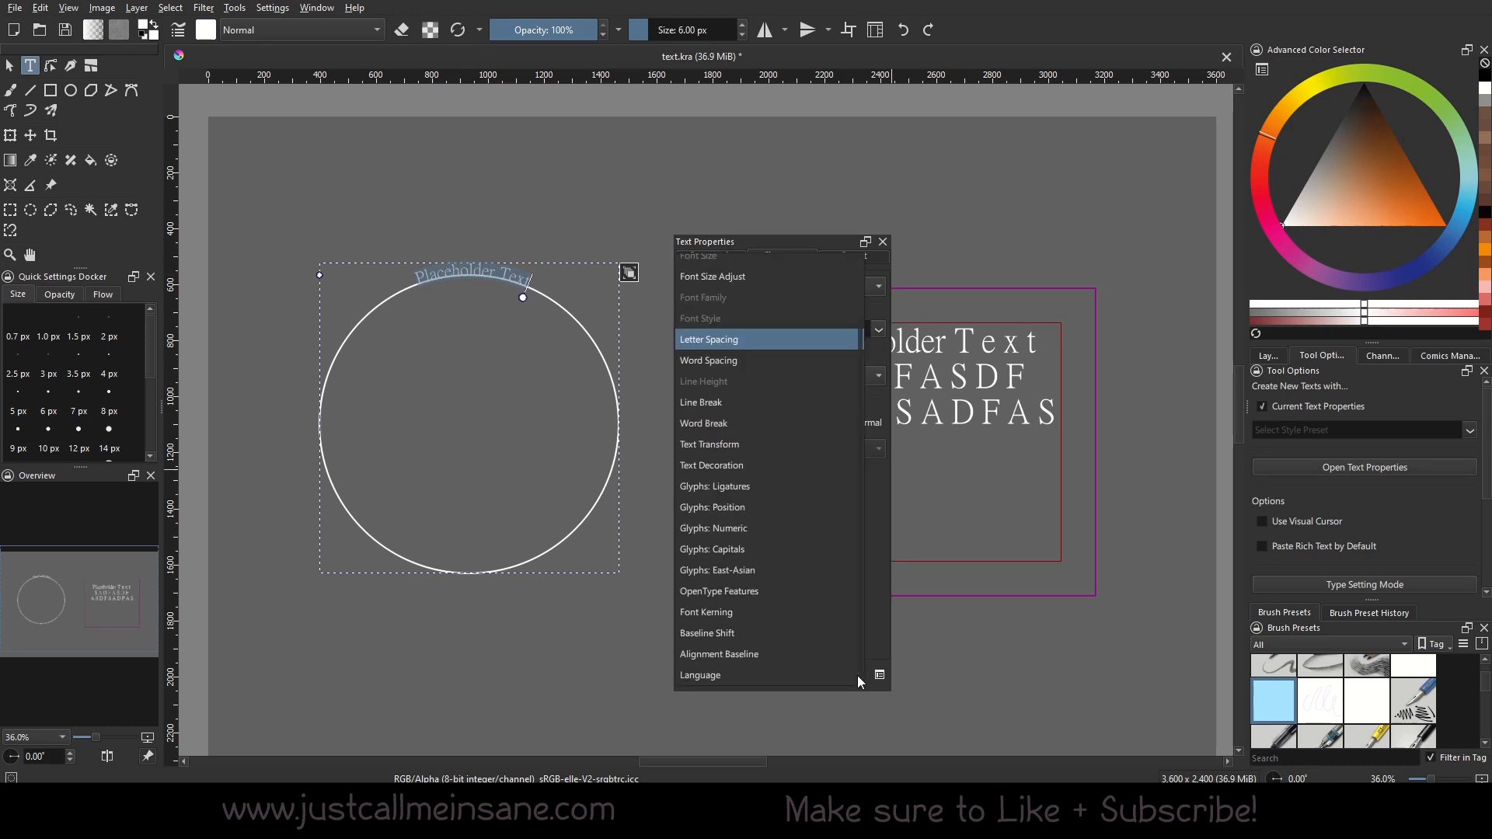
{"action": "left_click", "coordinate": [776, 339]}
{"action": "scroll", "coordinate": [809, 422], "scroll_direction": "up", "scroll_amount": 4}
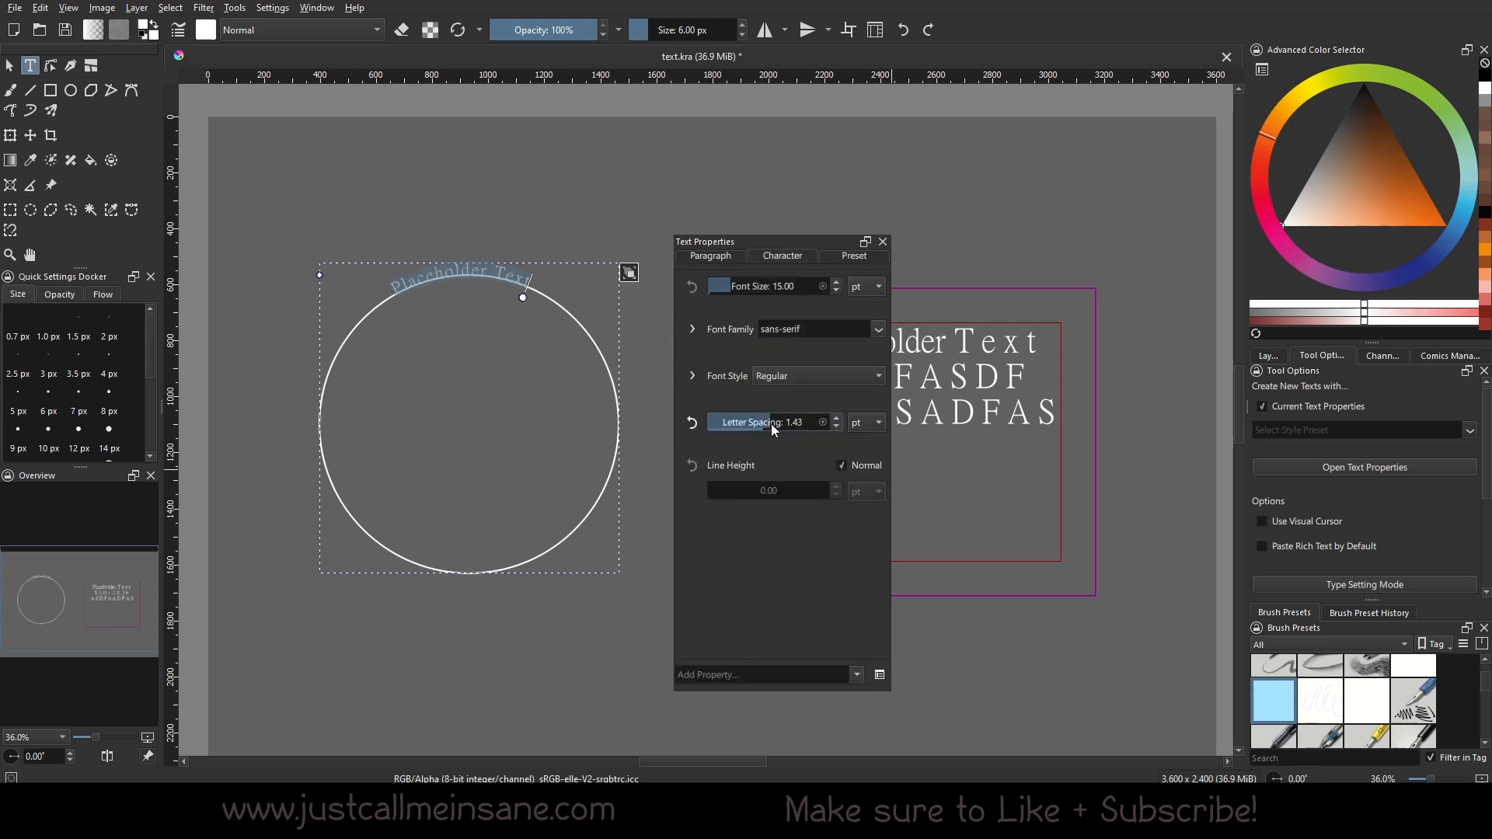
{"action": "left_click_drag", "start_coordinate": [771, 423], "coordinate": [818, 425]}
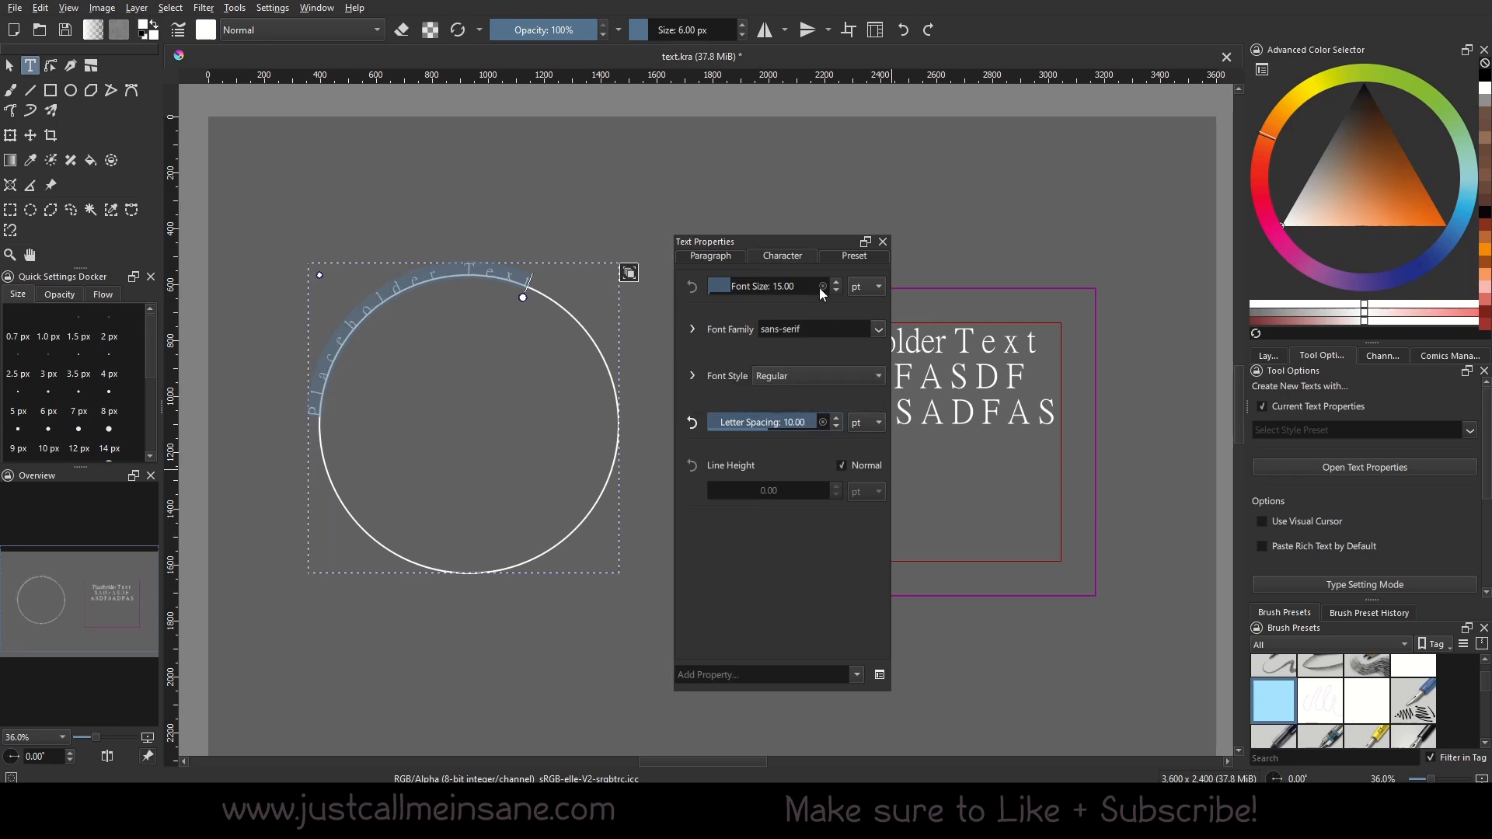
Set the selected circle text's font size to 38.57 pt and its font family to Shackle.
{"action": "left_click_drag", "start_coordinate": [734, 286], "coordinate": [766, 286]}
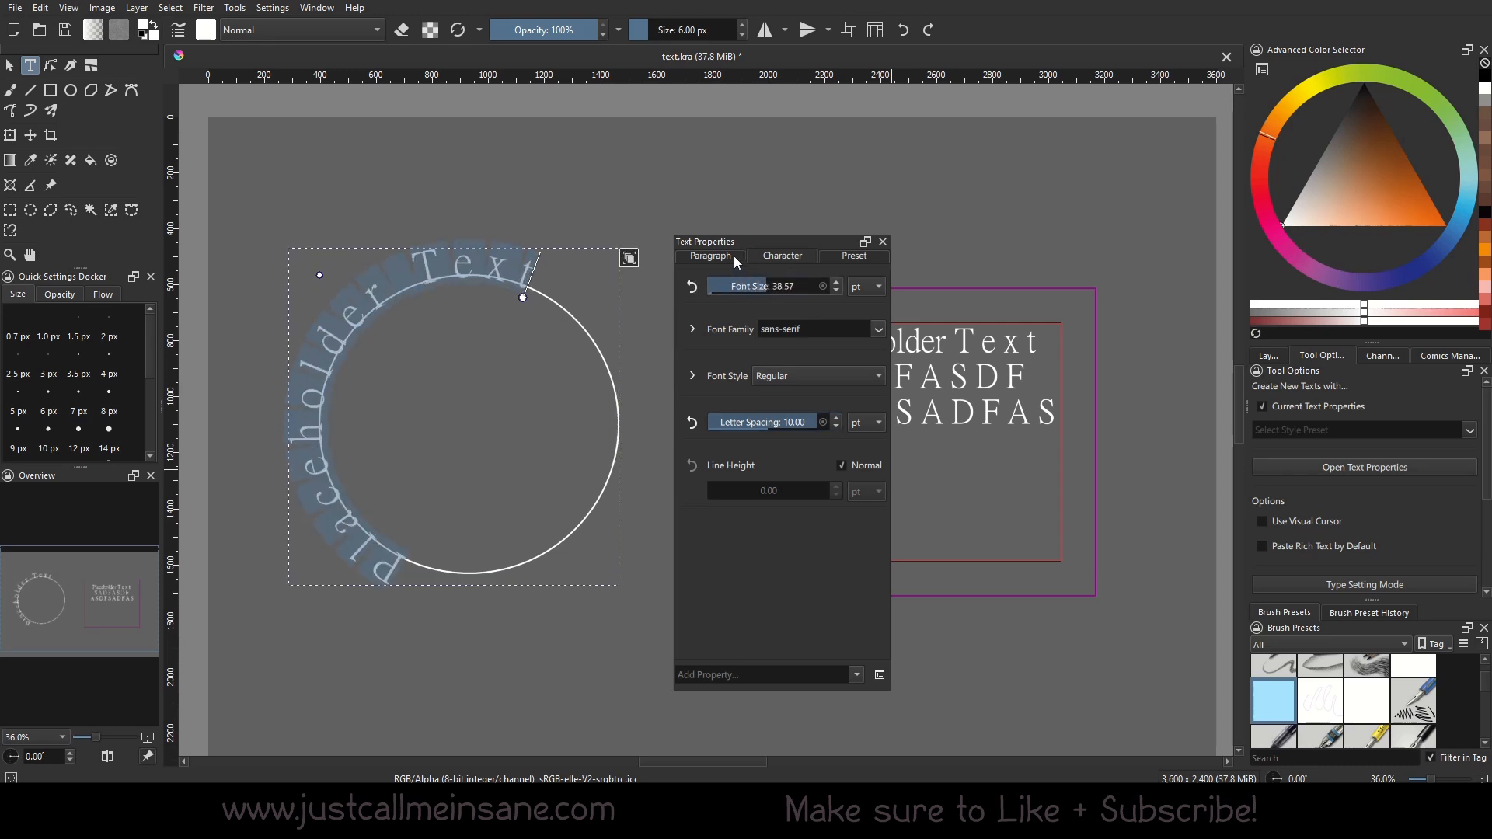
{"action": "left_click", "coordinate": [878, 329]}
{"action": "scroll", "coordinate": [808, 456], "scroll_direction": "down", "scroll_amount": 5}
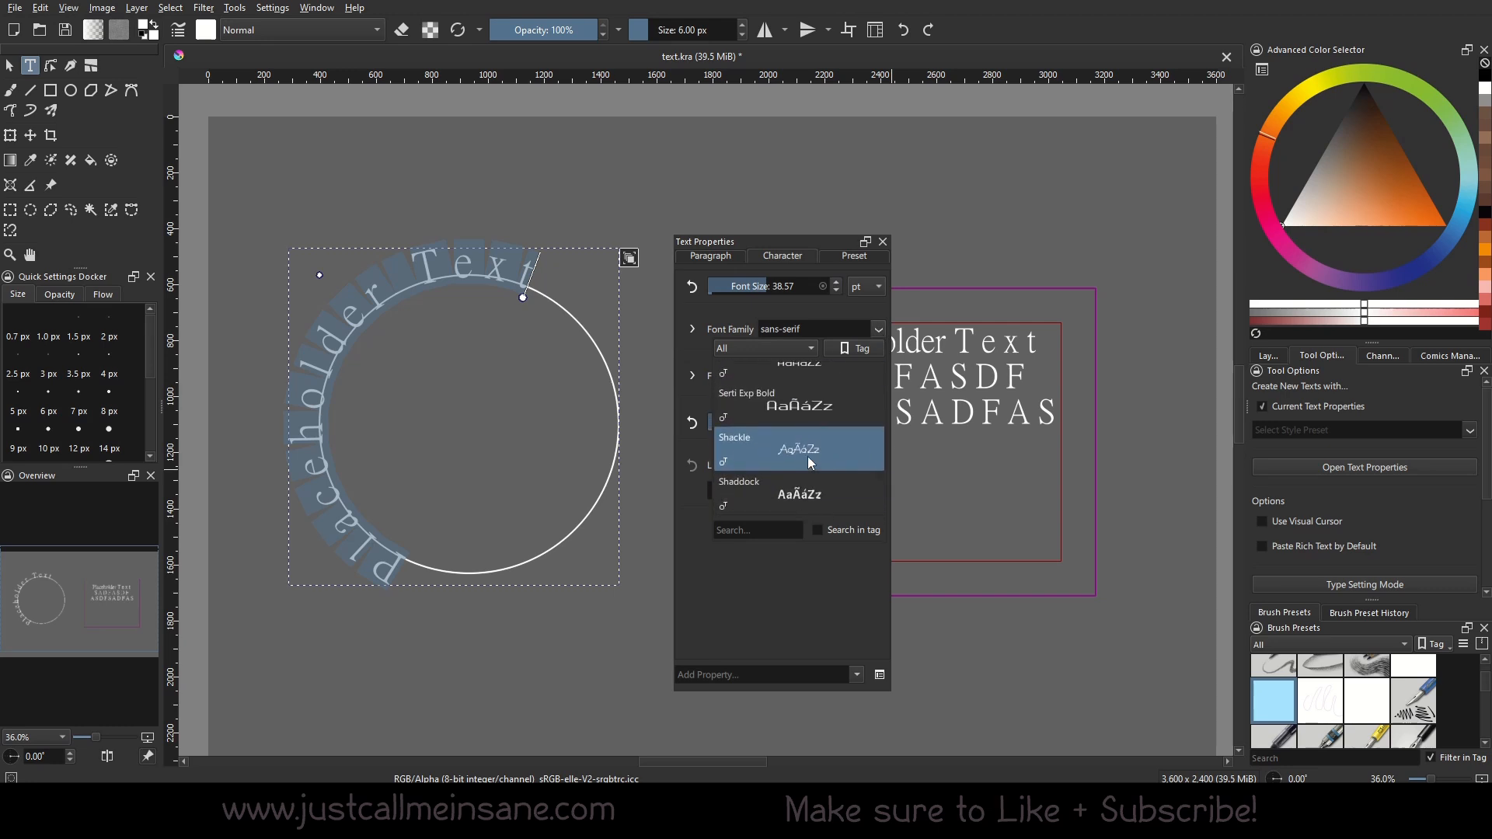
{"action": "left_click", "coordinate": [808, 455]}
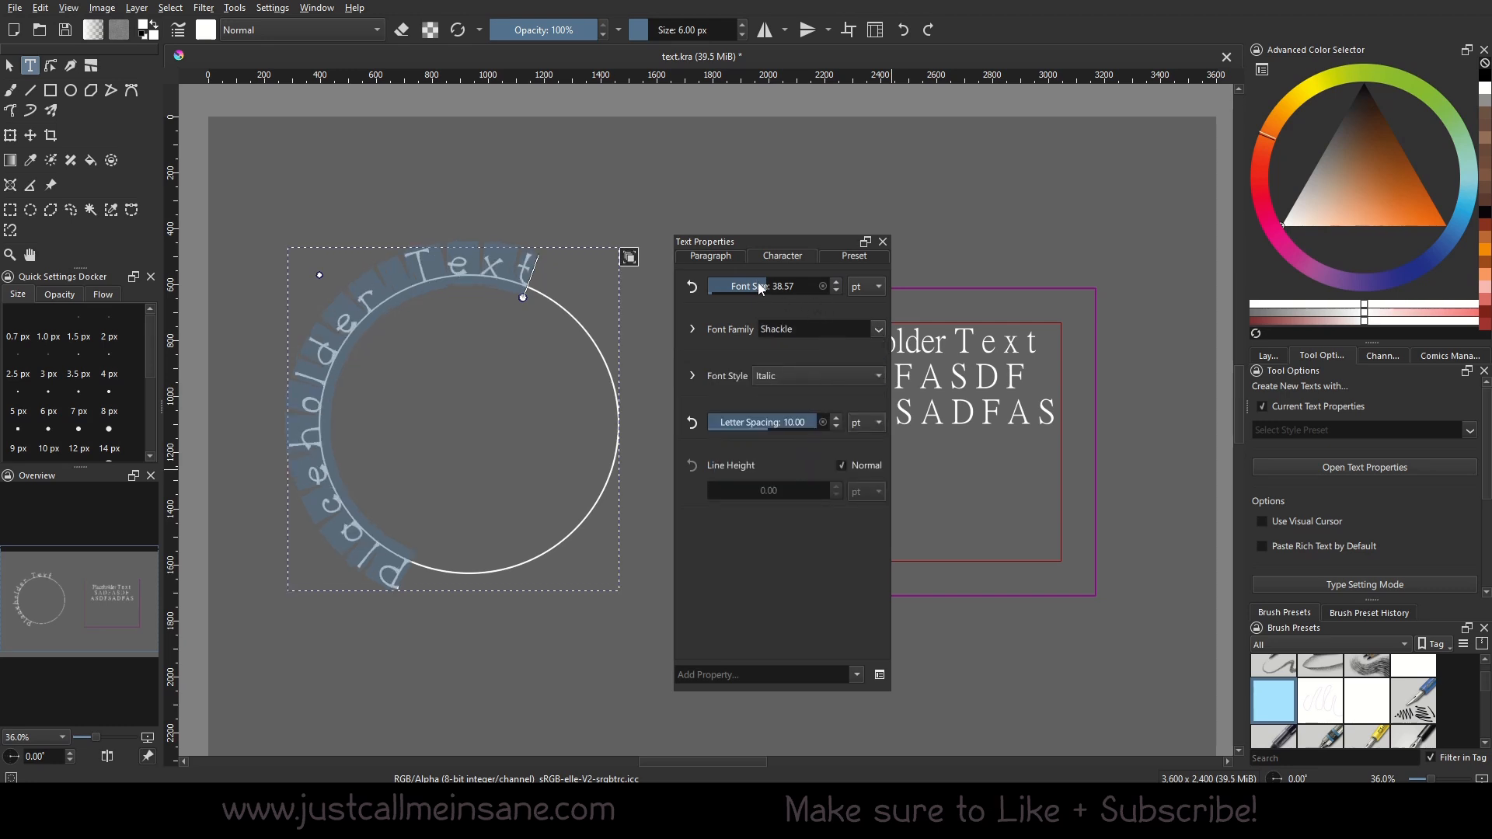
Try the center and end paragraph alignments on the circle text and set its alignment and anchor to Start.
{"action": "left_click", "coordinate": [707, 256]}
{"action": "left_click", "coordinate": [779, 286]}
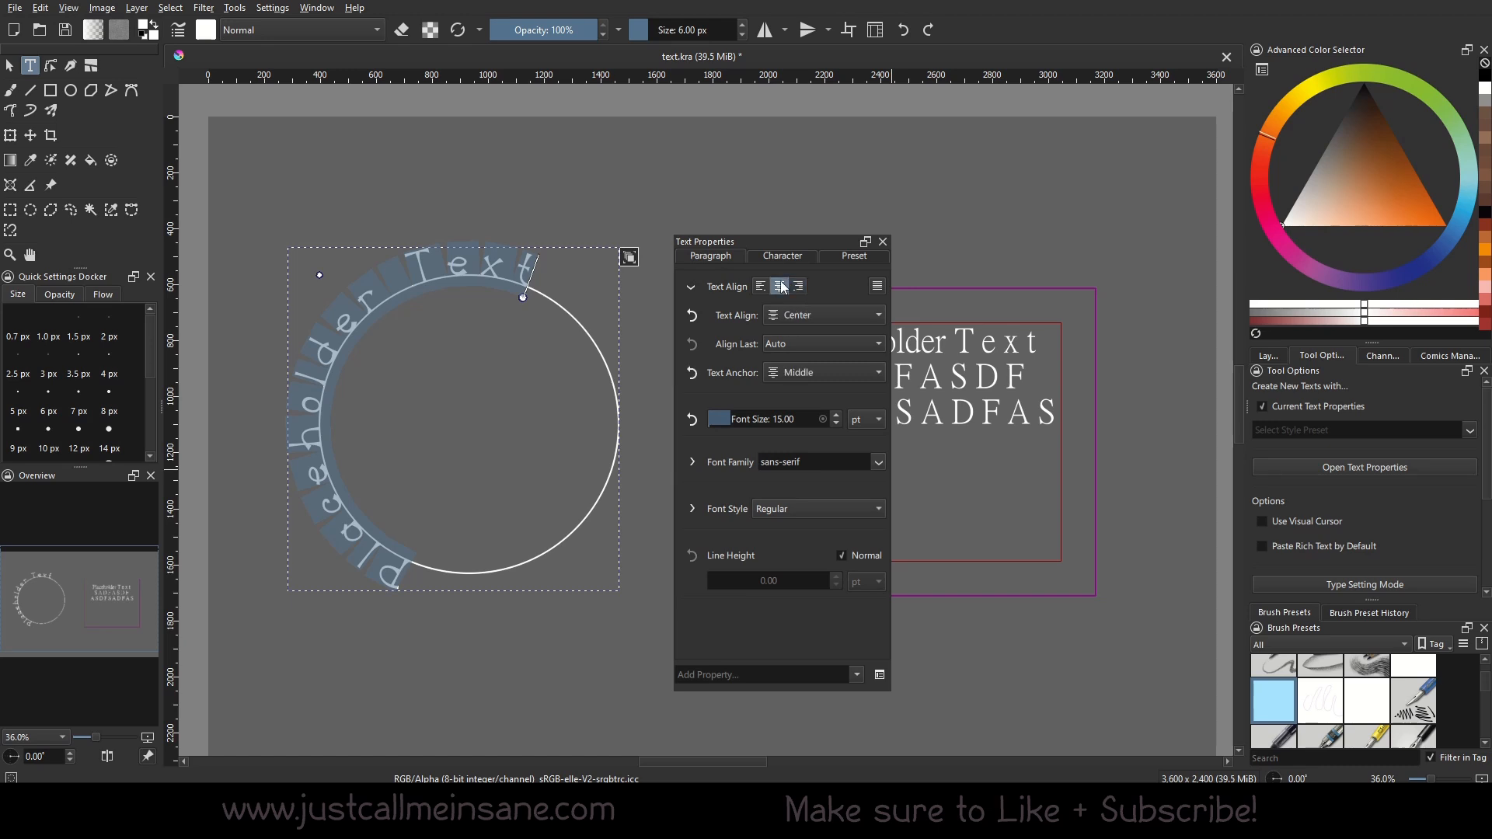
{"action": "left_click", "coordinate": [763, 286]}
{"action": "left_click", "coordinate": [780, 286]}
{"action": "left_click", "coordinate": [802, 286]}
{"action": "left_click", "coordinate": [762, 287]}
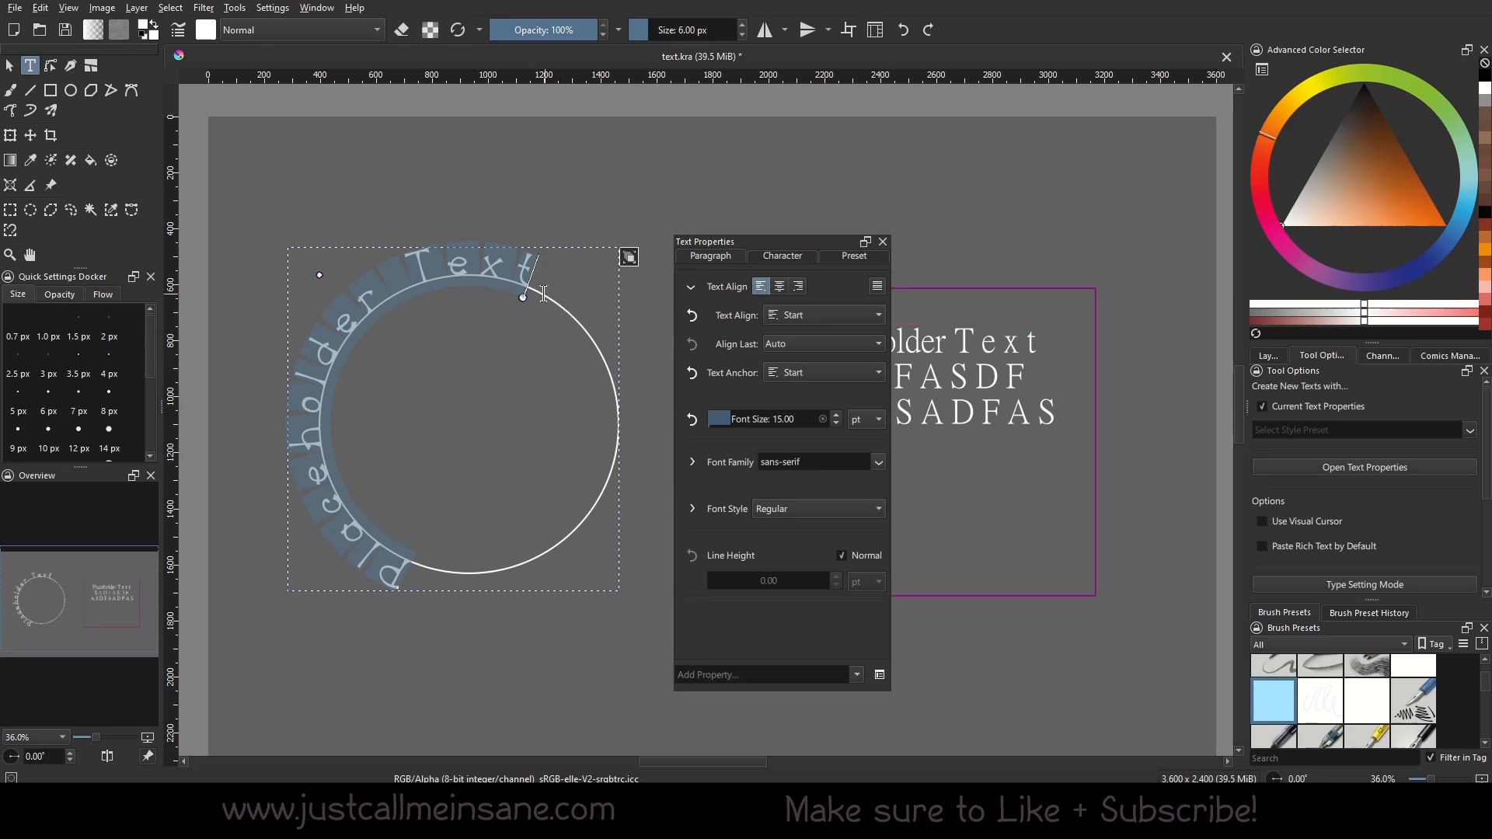
Slide the circle text along its path so that it arches over the upper half of the circle's outside.
{"action": "left_click_drag", "start_coordinate": [526, 302], "coordinate": [295, 451]}
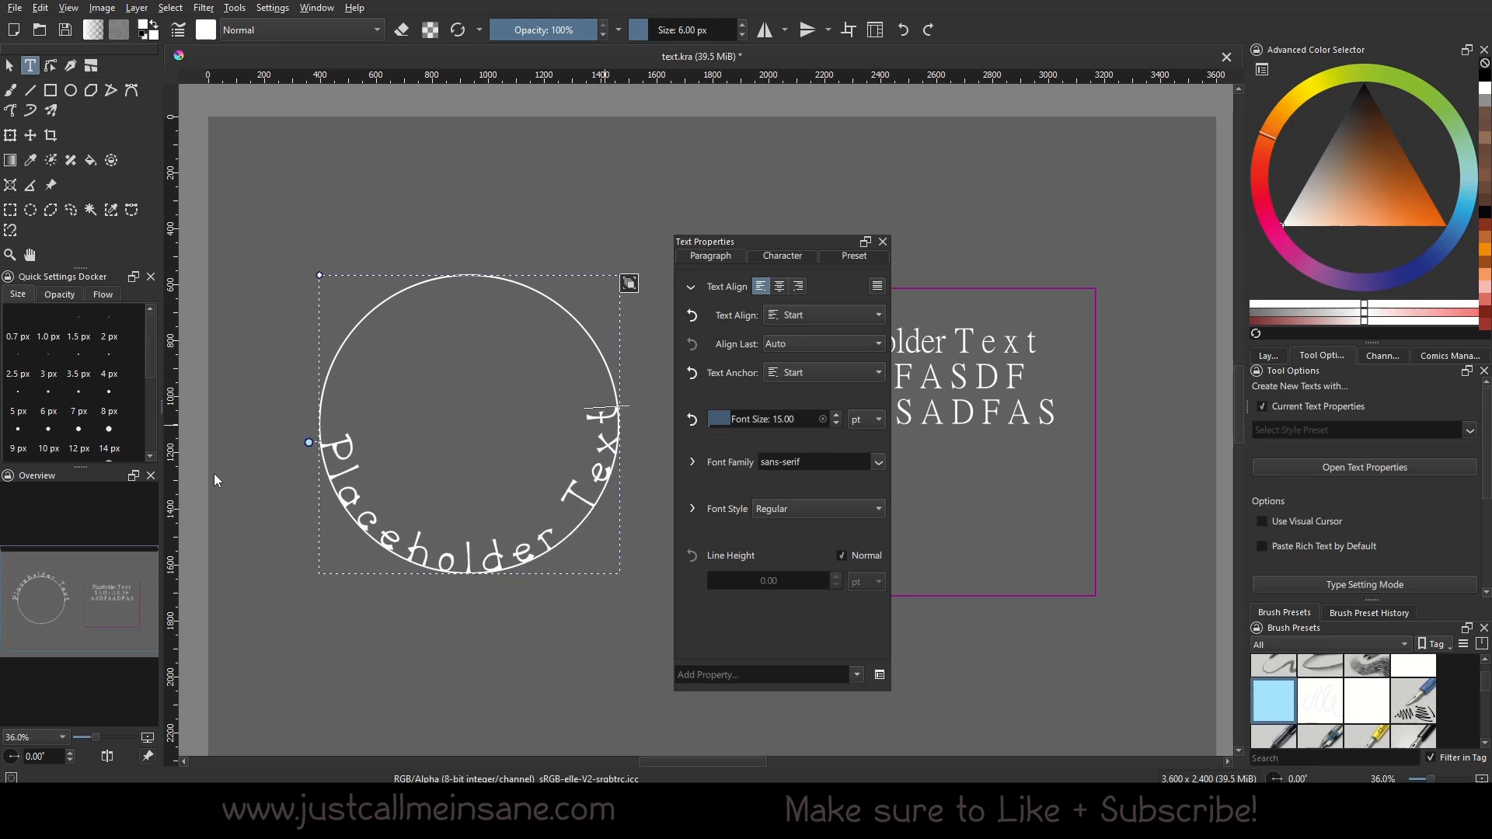
{"action": "left_click_drag", "start_coordinate": [309, 443], "coordinate": [590, 422]}
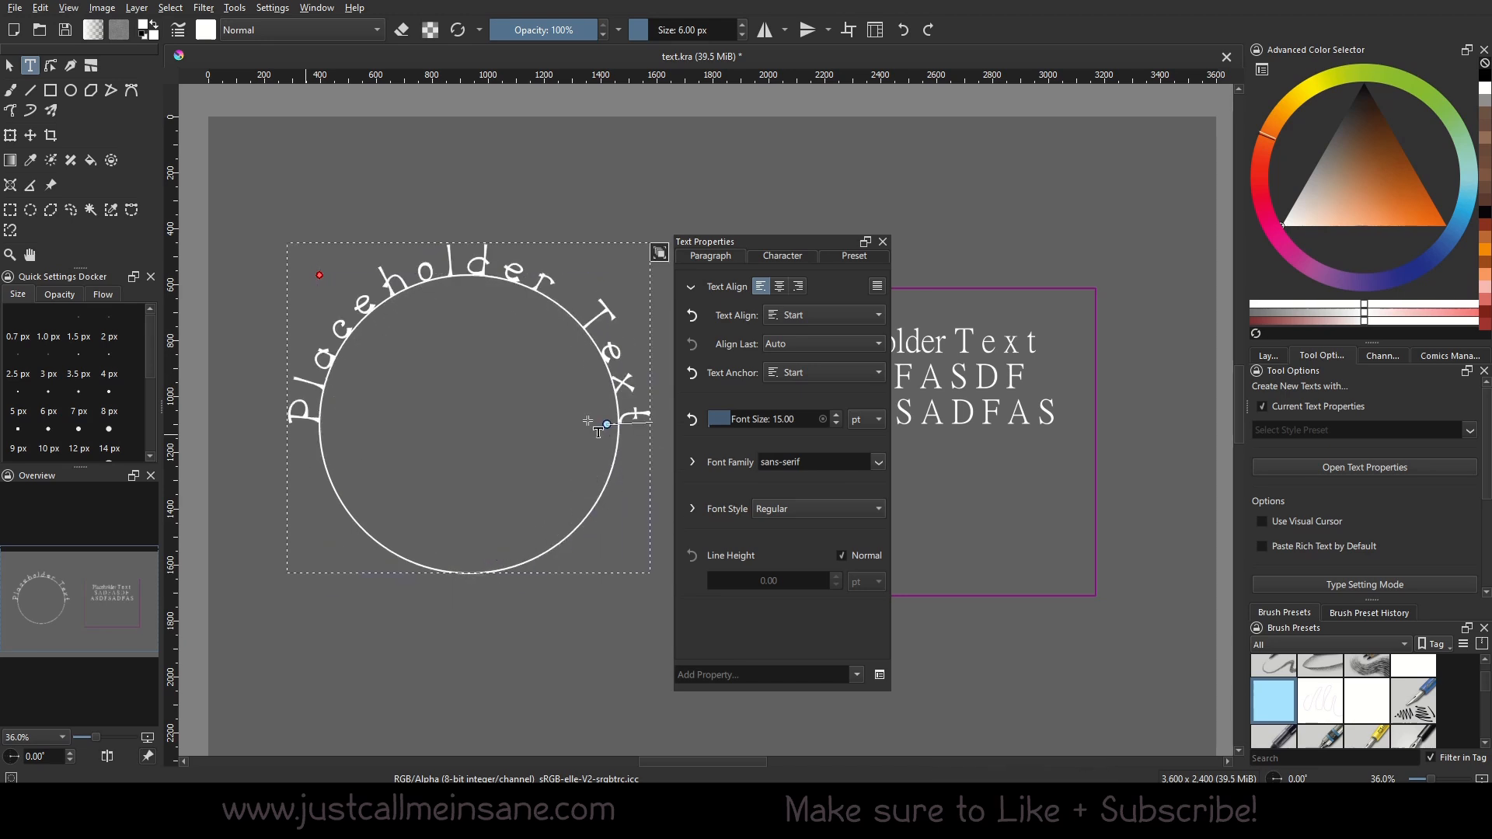
Add the Direction paragraph property to the circle text and set it to Right to Left.
{"action": "scroll", "coordinate": [601, 428], "scroll_direction": "down", "scroll_amount": 1}
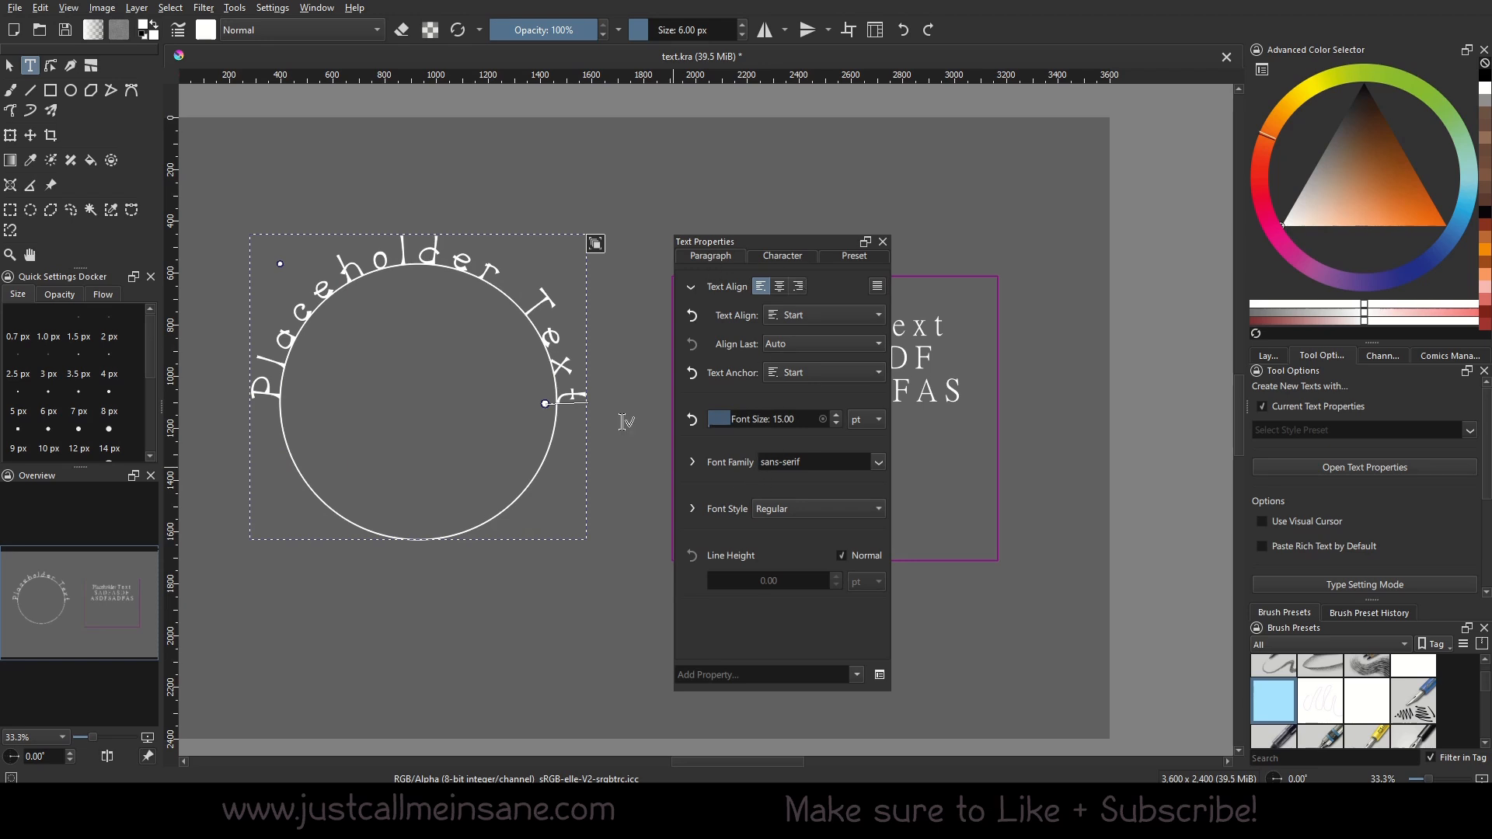
{"action": "left_click", "coordinate": [849, 675]}
{"action": "scroll", "coordinate": [764, 454], "scroll_direction": "up", "scroll_amount": 5}
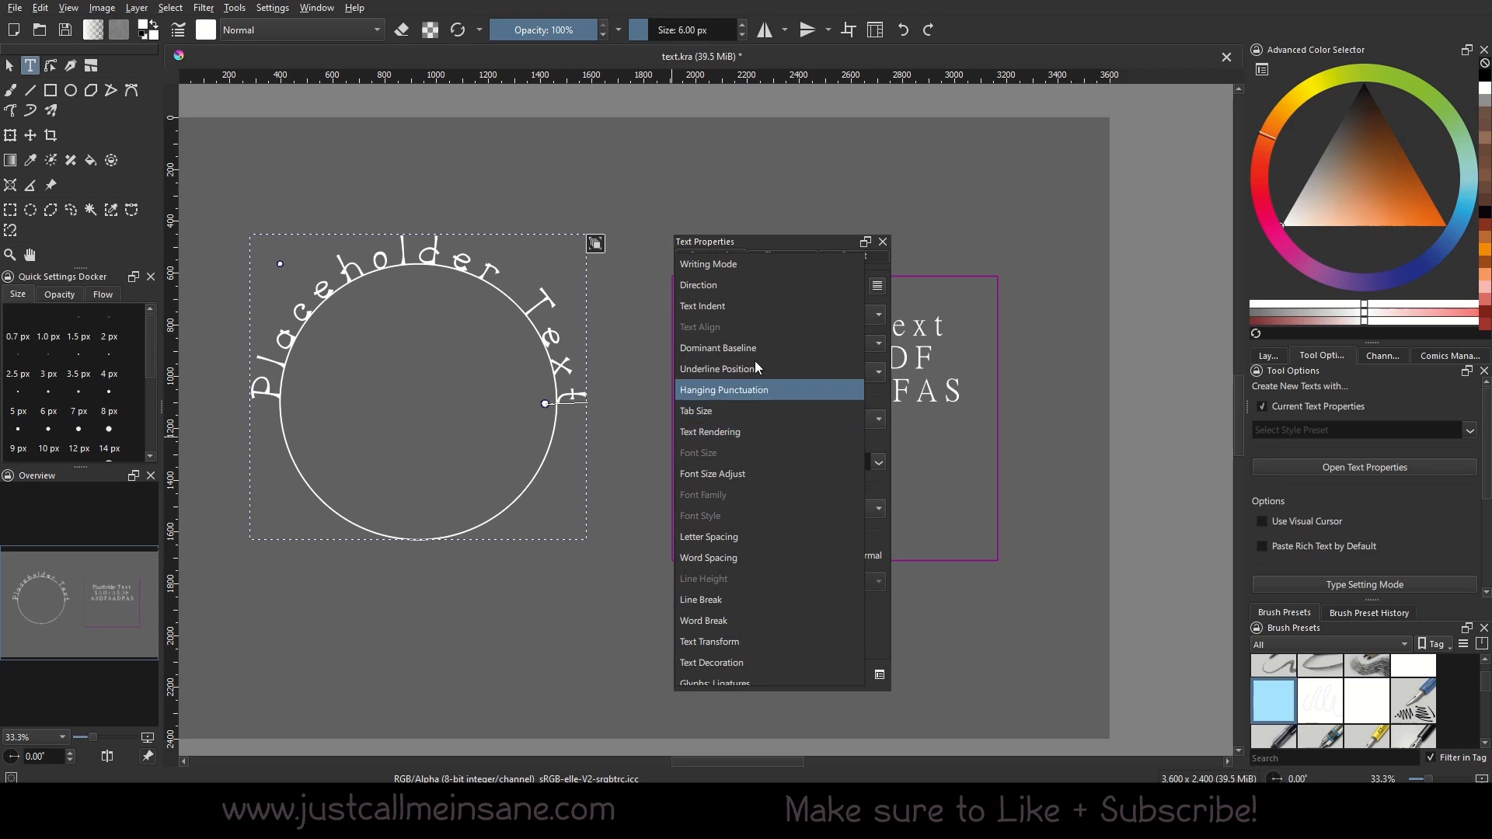
{"action": "left_click", "coordinate": [754, 285]}
{"action": "left_click", "coordinate": [777, 288]}
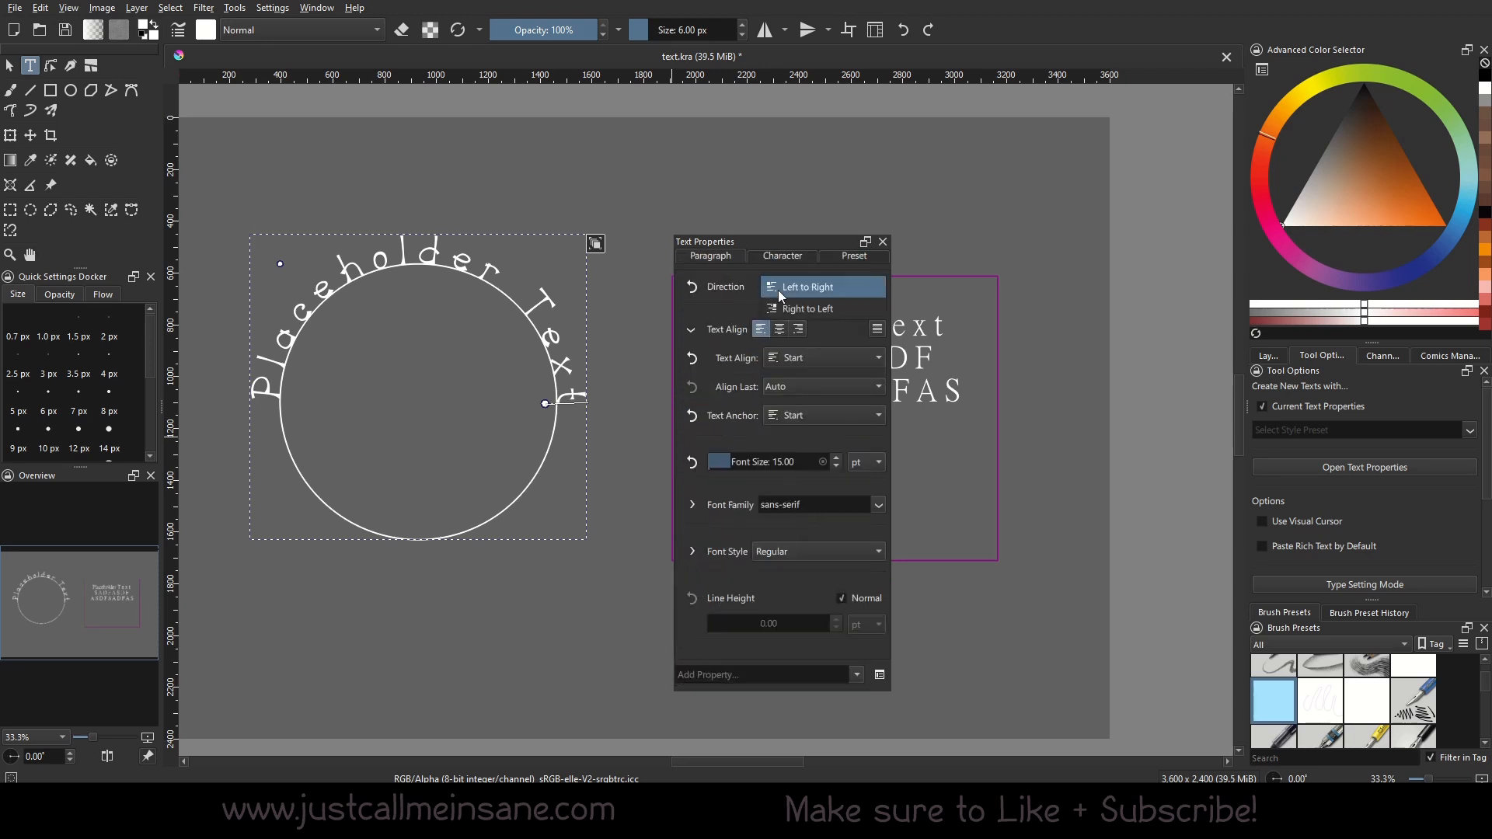
{"action": "left_click", "coordinate": [787, 306]}
{"action": "left_click", "coordinate": [798, 292]}
{"action": "left_click", "coordinate": [798, 308]}
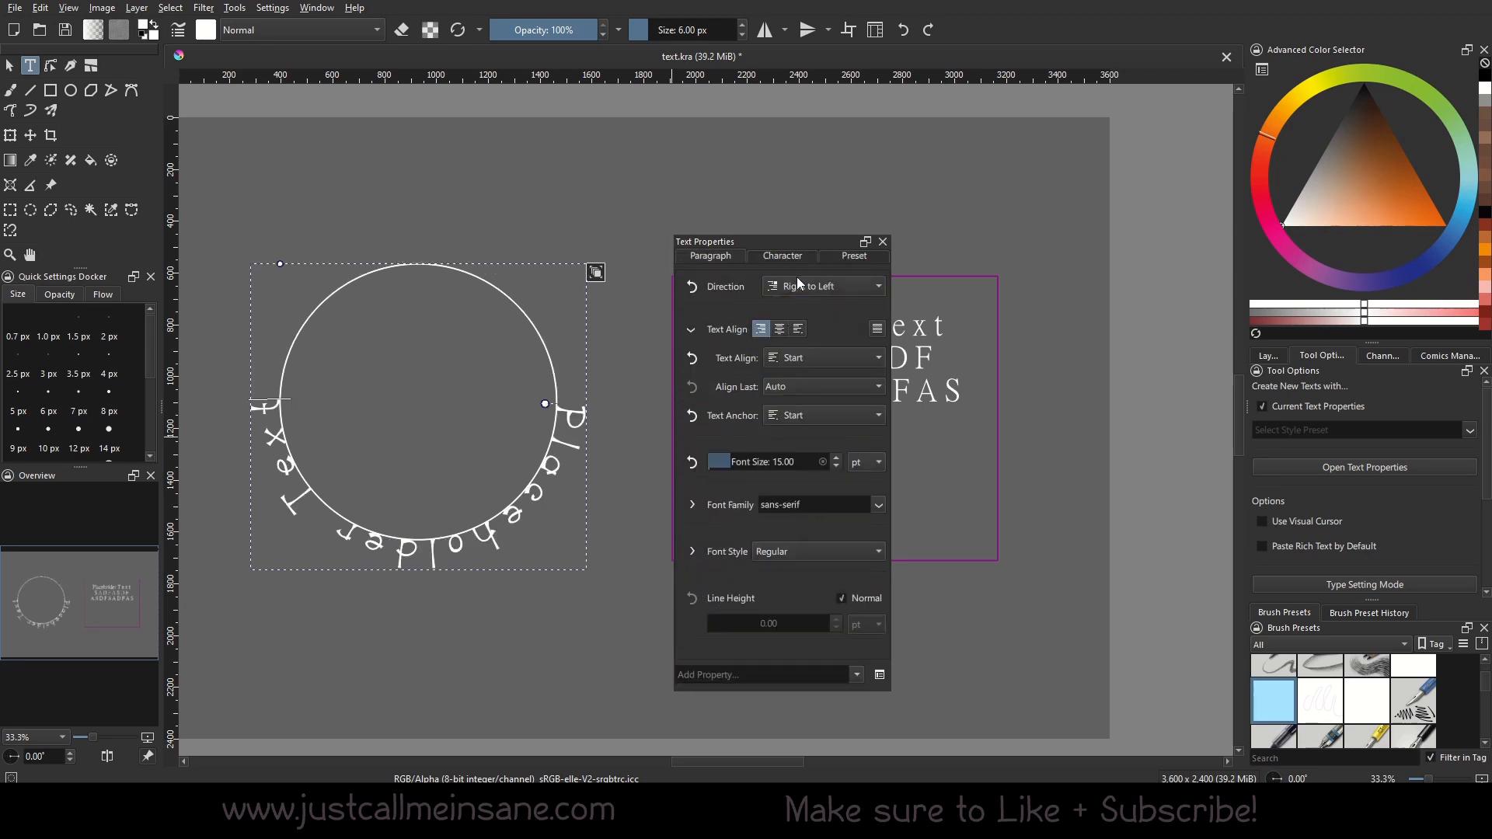
Switch the circle text's direction to Left to Right and back to Right to Left, and remove the Direction property.
{"action": "left_click", "coordinate": [797, 290]}
{"action": "left_click", "coordinate": [798, 293]}
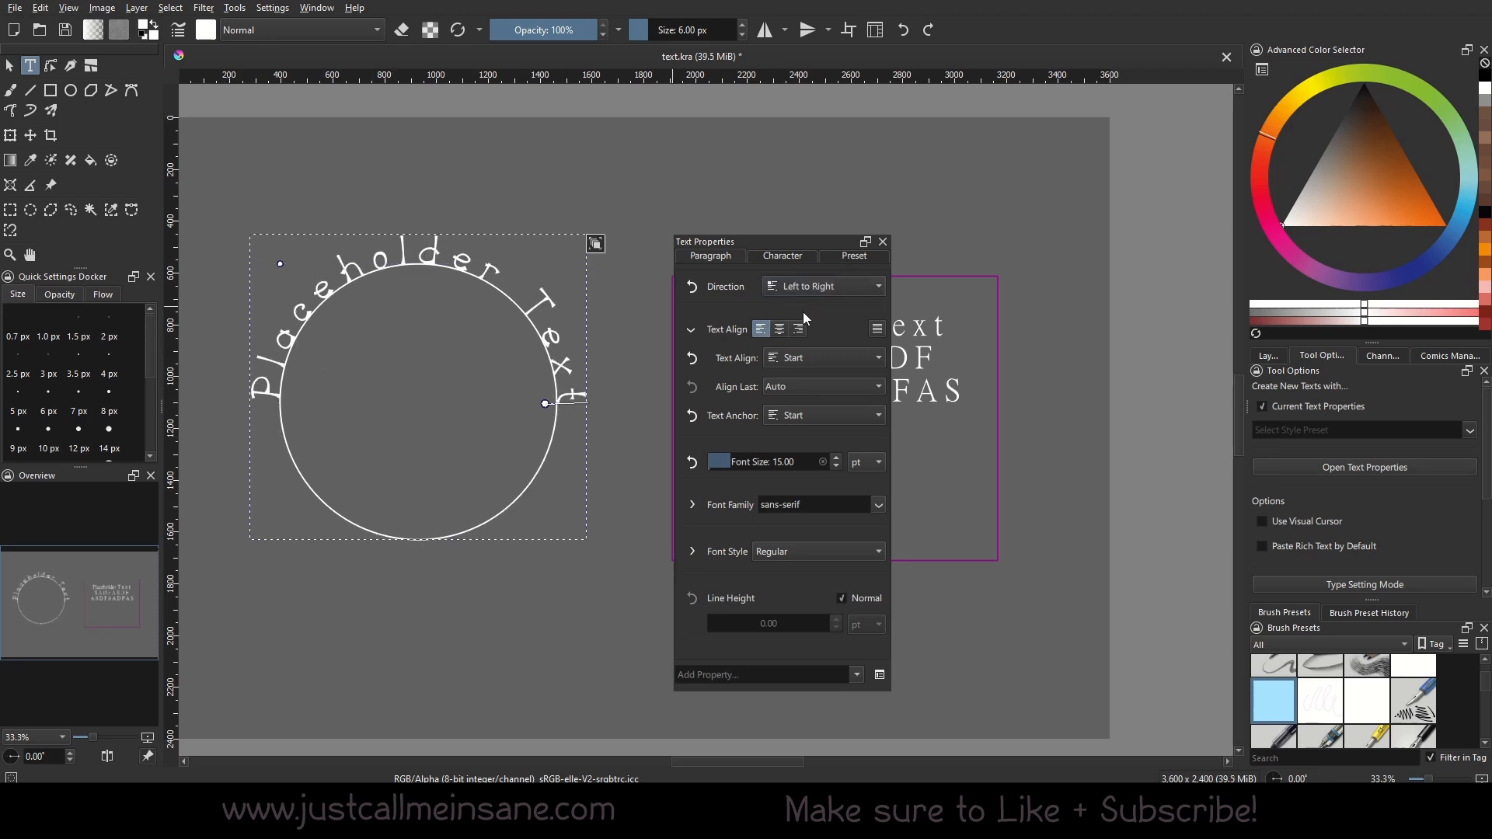
{"action": "left_click", "coordinate": [823, 286]}
{"action": "left_click", "coordinate": [824, 307]}
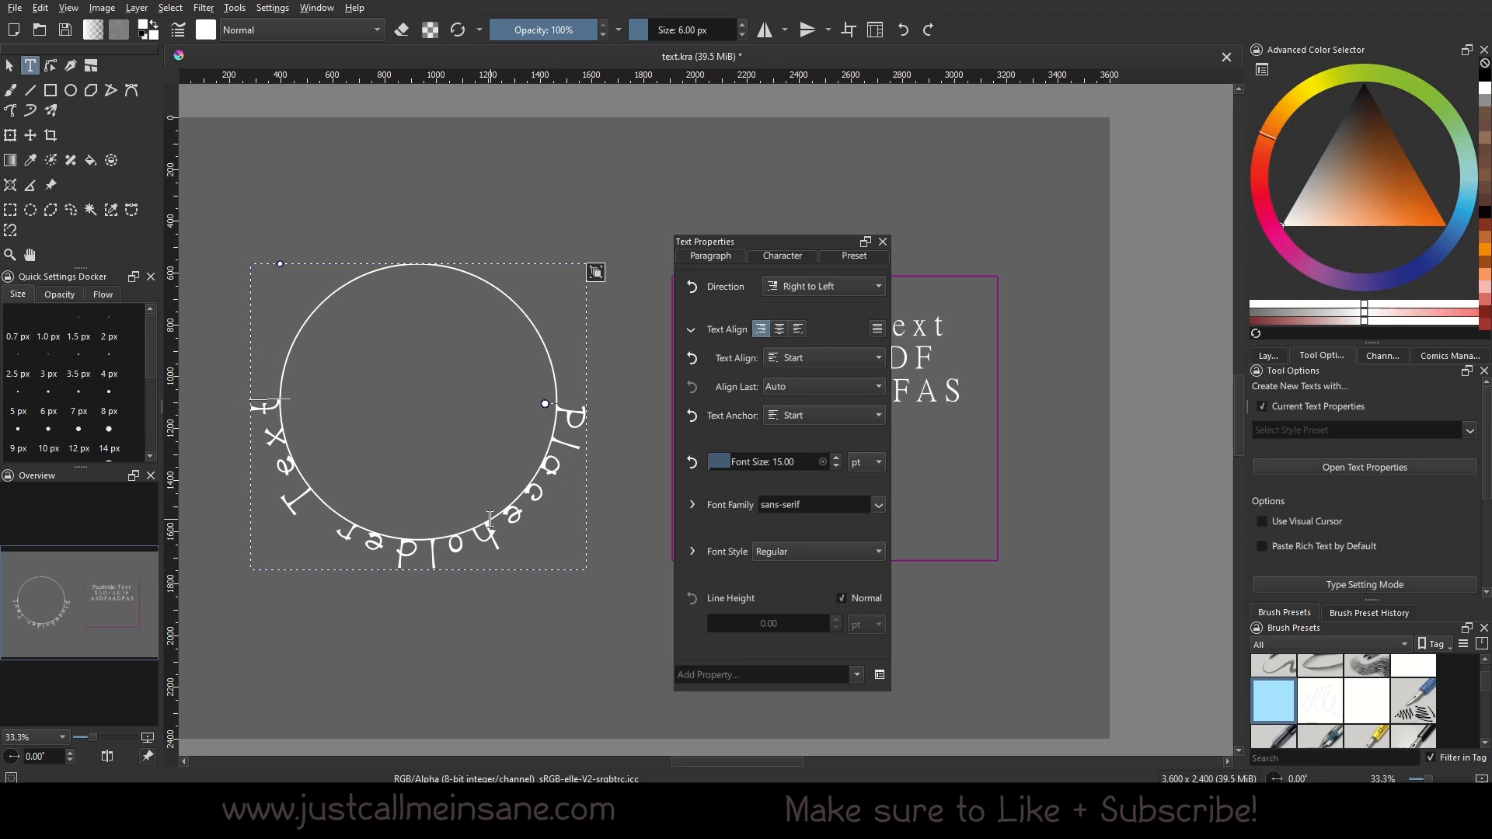
{"action": "left_click", "coordinate": [692, 290]}
Add the Letter Spacing and Writing Mode paragraph properties to the circle text.
{"action": "left_click", "coordinate": [766, 674]}
{"action": "left_click", "coordinate": [796, 521]}
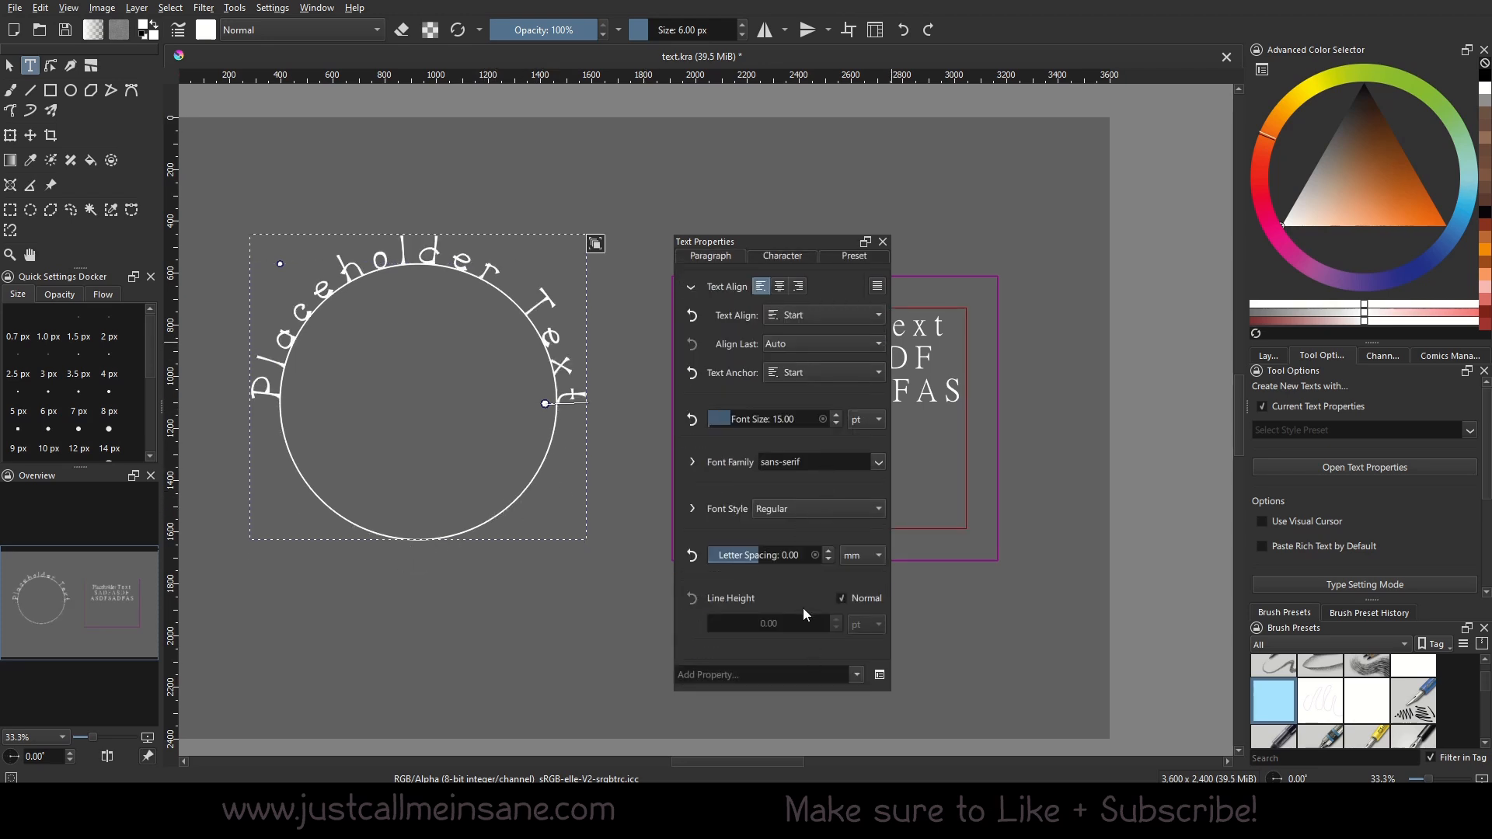
{"action": "left_click", "coordinate": [855, 677]}
{"action": "scroll", "coordinate": [777, 482], "scroll_direction": "up", "scroll_amount": 1}
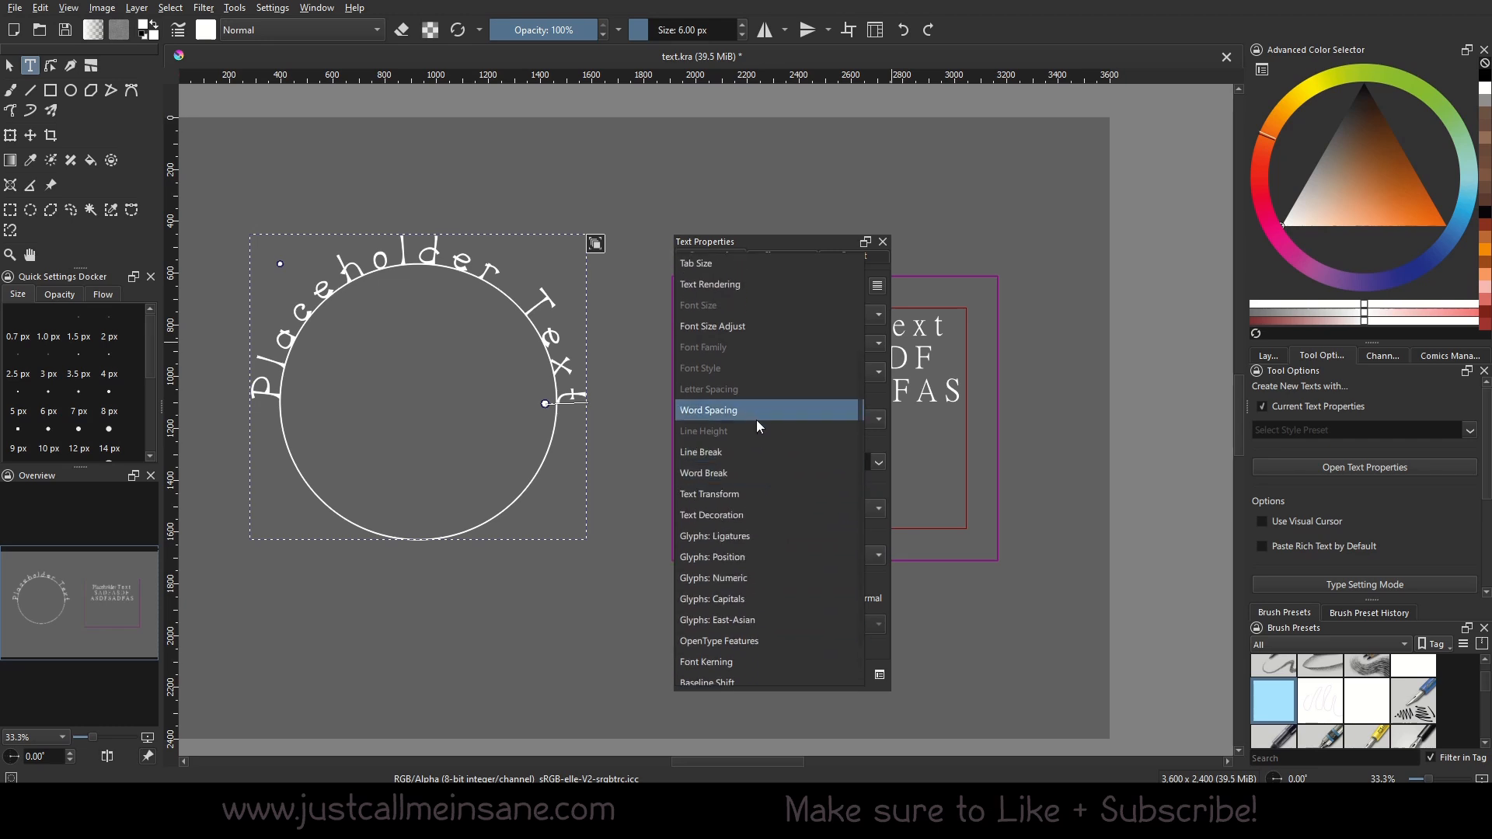
{"action": "scroll", "coordinate": [792, 455], "scroll_direction": "up", "scroll_amount": 2}
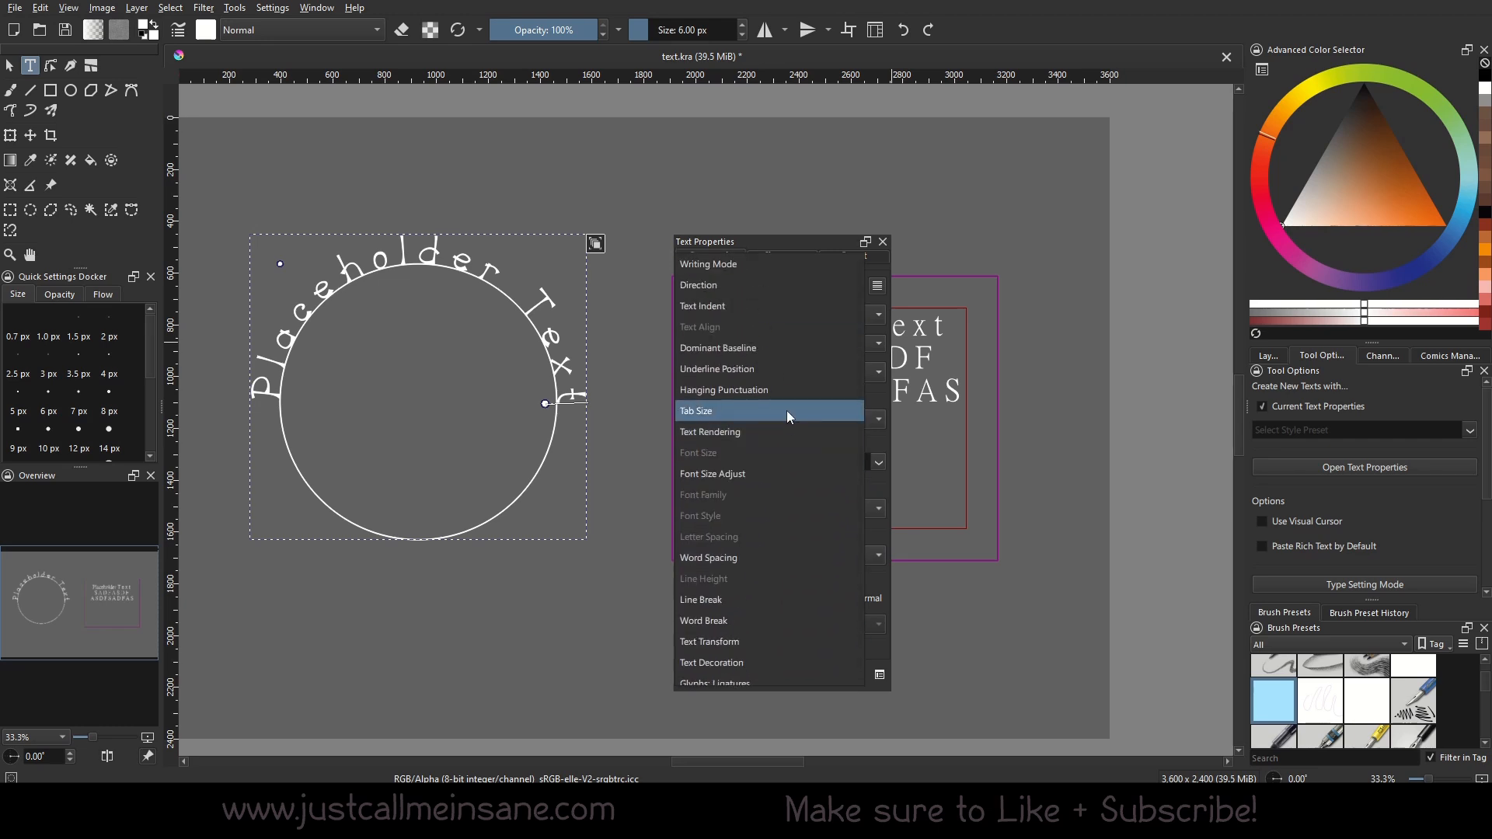
{"action": "left_click", "coordinate": [763, 261]}
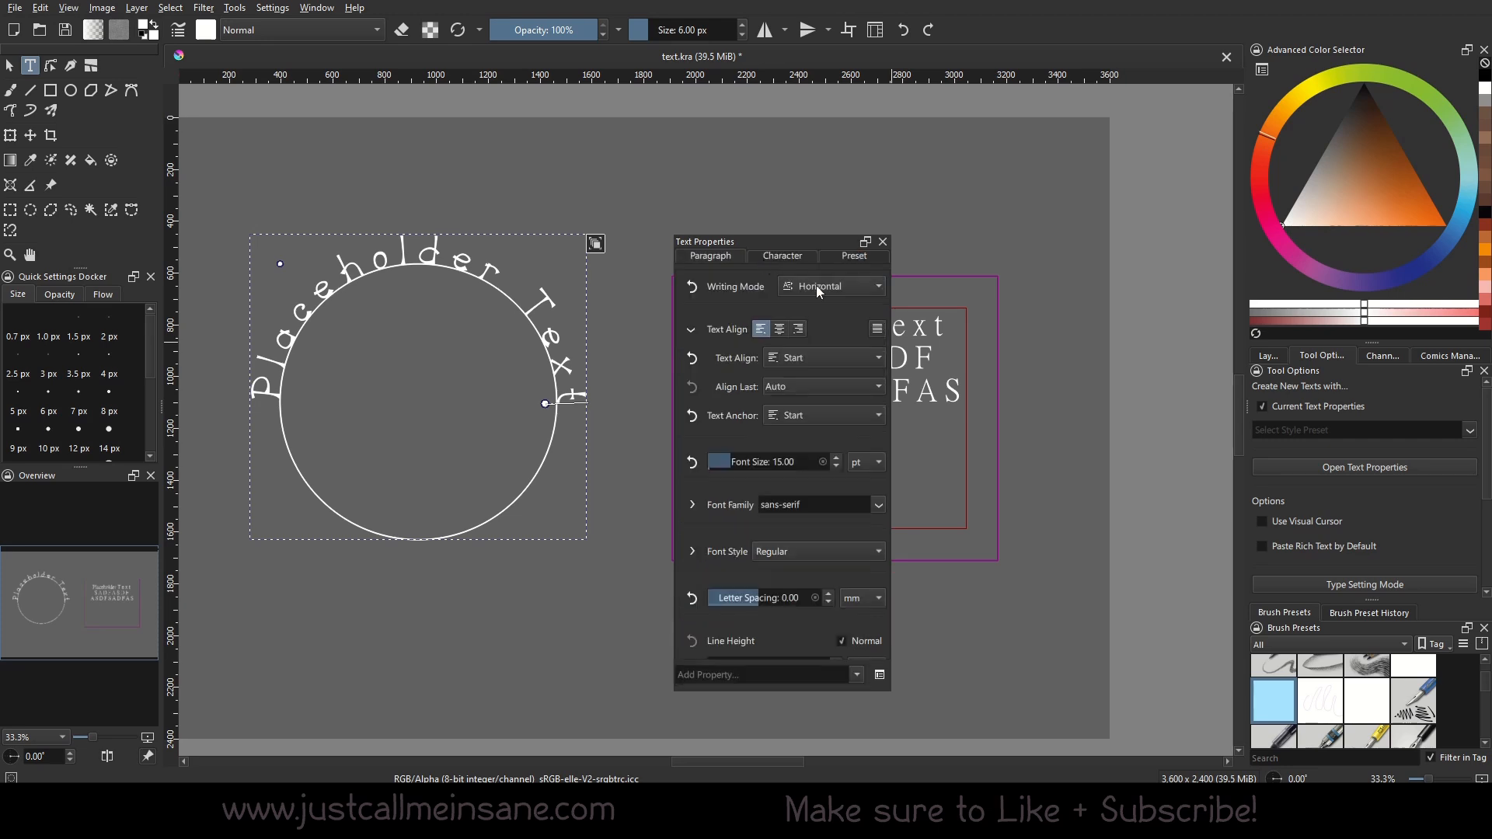
Compare the vertical and horizontal writing modes on the circle text and leave it at Vertical, Right to Left.
{"action": "left_click", "coordinate": [816, 286]}
{"action": "left_click", "coordinate": [818, 309]}
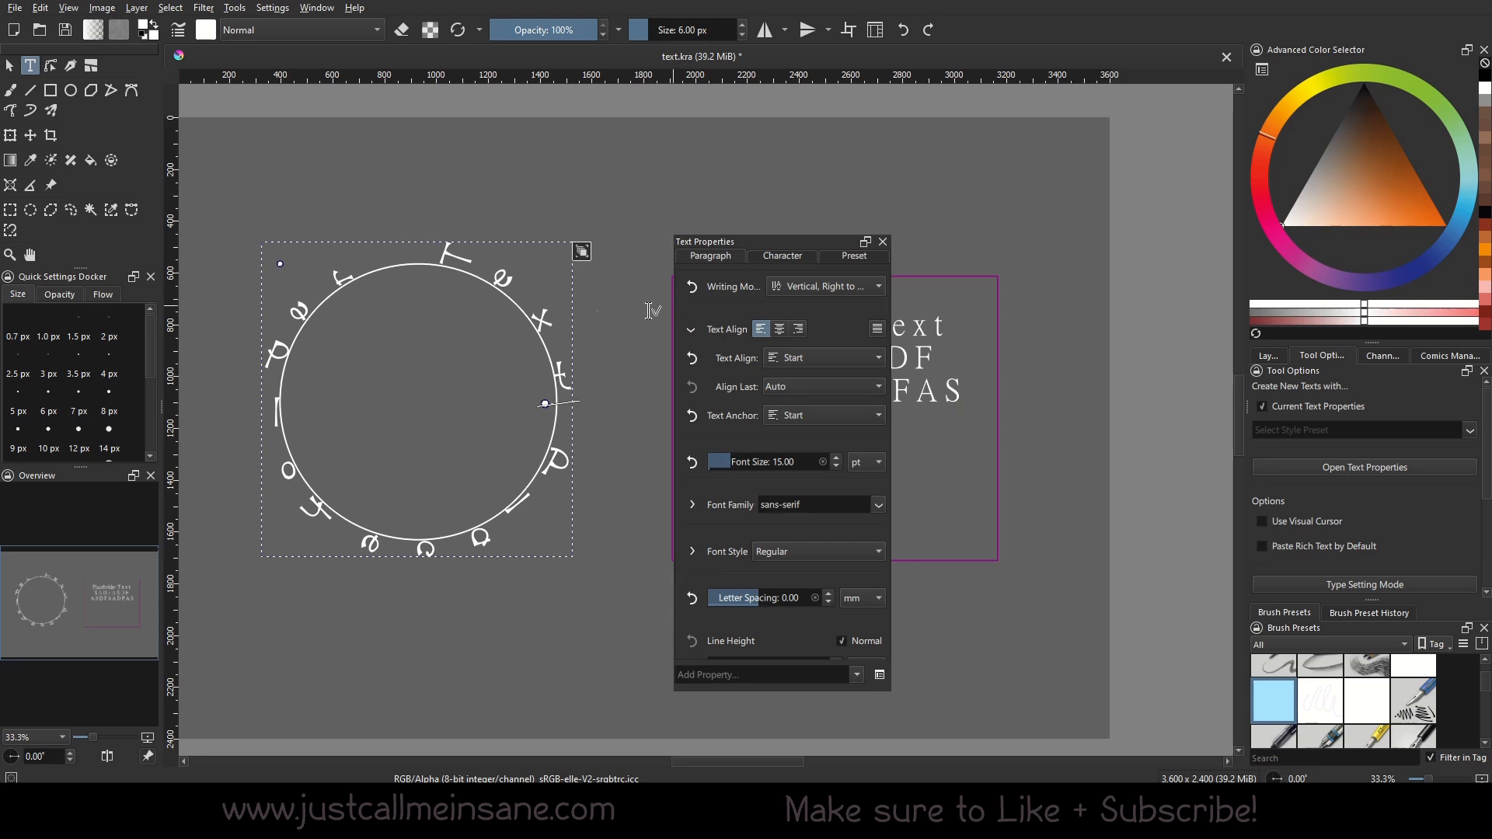
{"action": "left_click", "coordinate": [843, 325]}
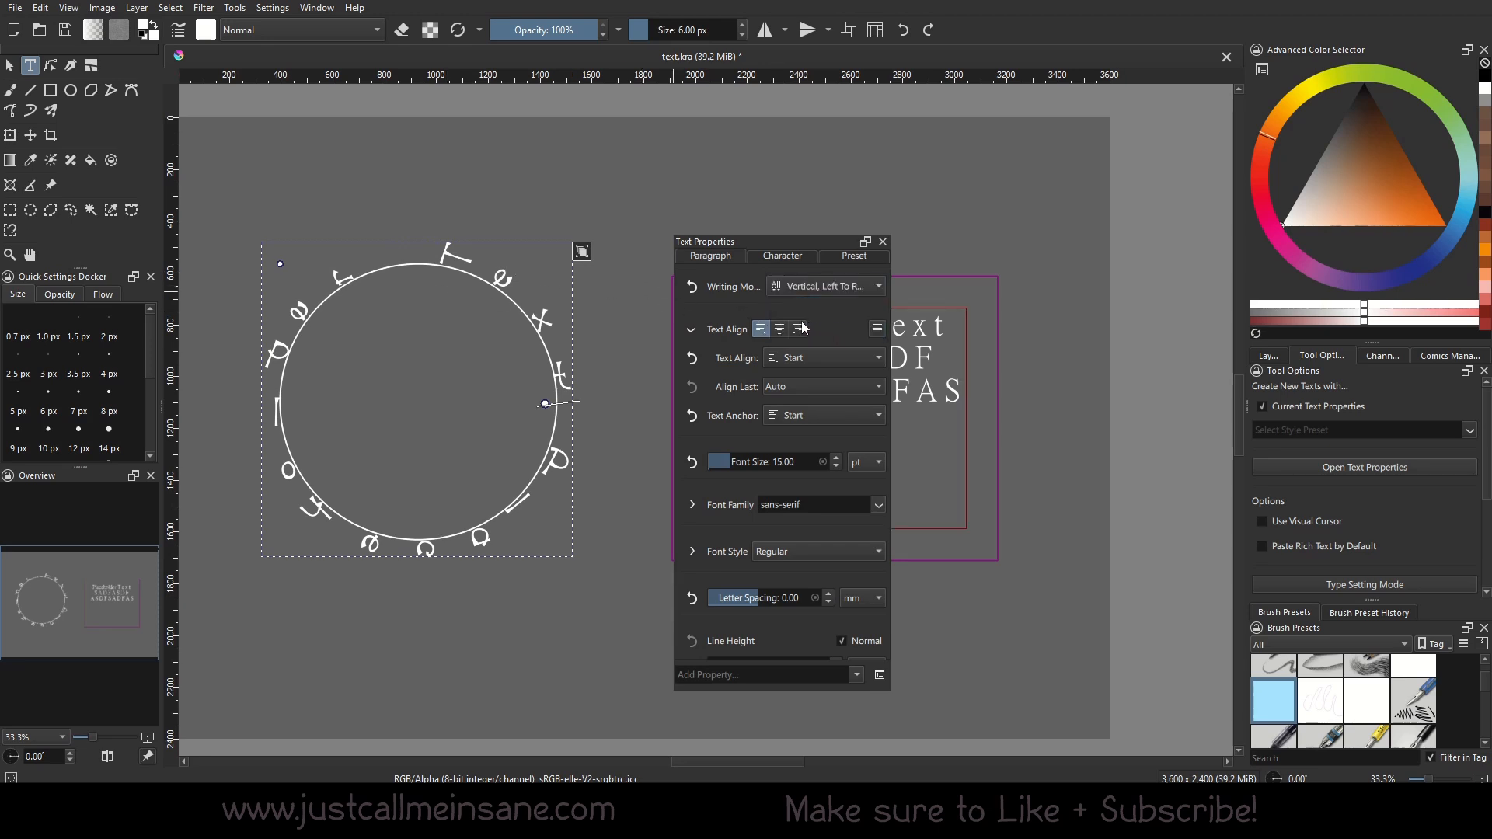
{"action": "left_click", "coordinate": [788, 285]}
{"action": "left_click", "coordinate": [787, 290]}
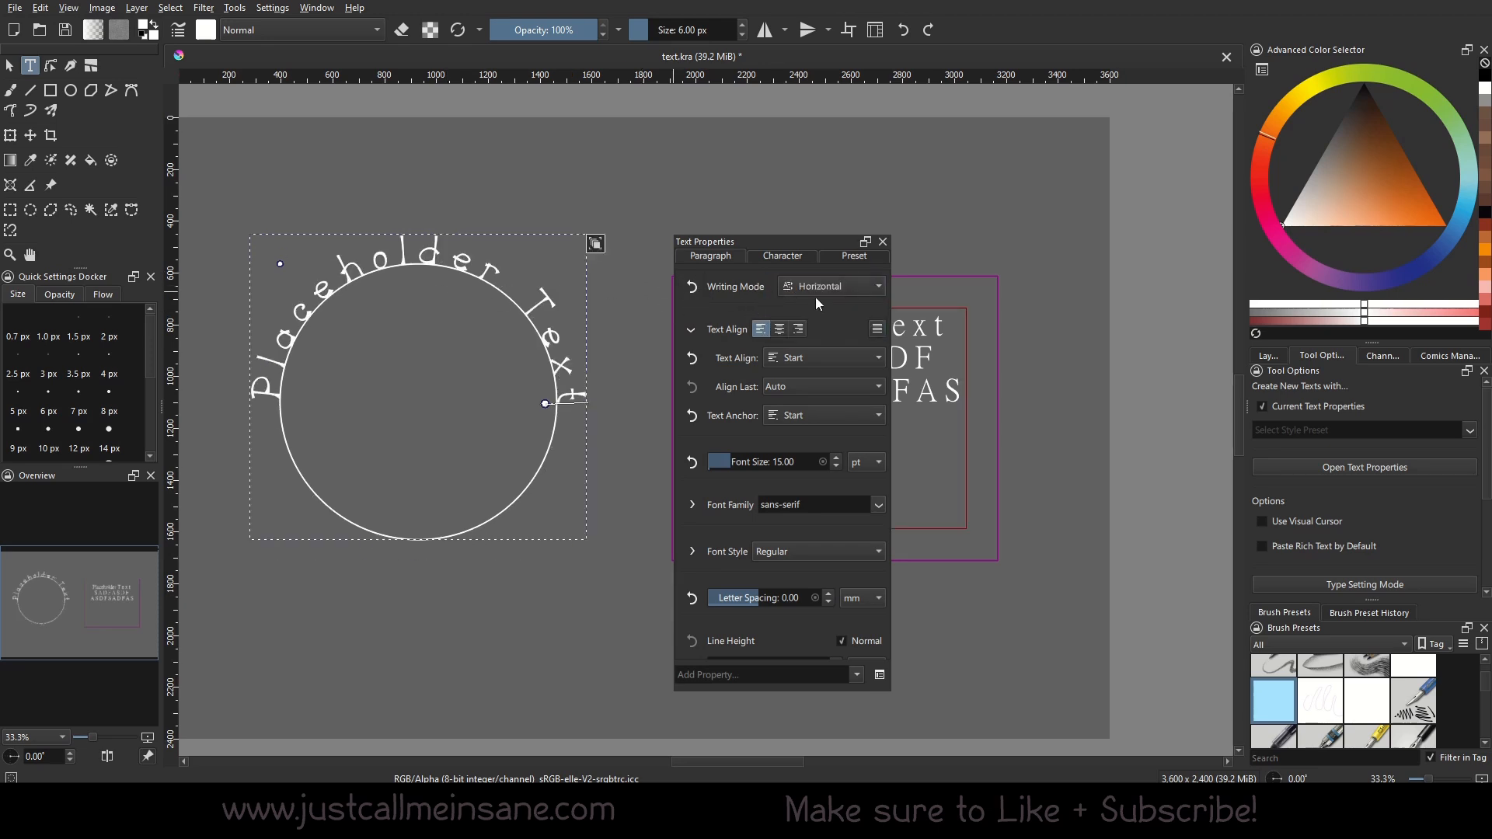
{"action": "left_click", "coordinate": [816, 286]}
{"action": "left_click", "coordinate": [822, 310]}
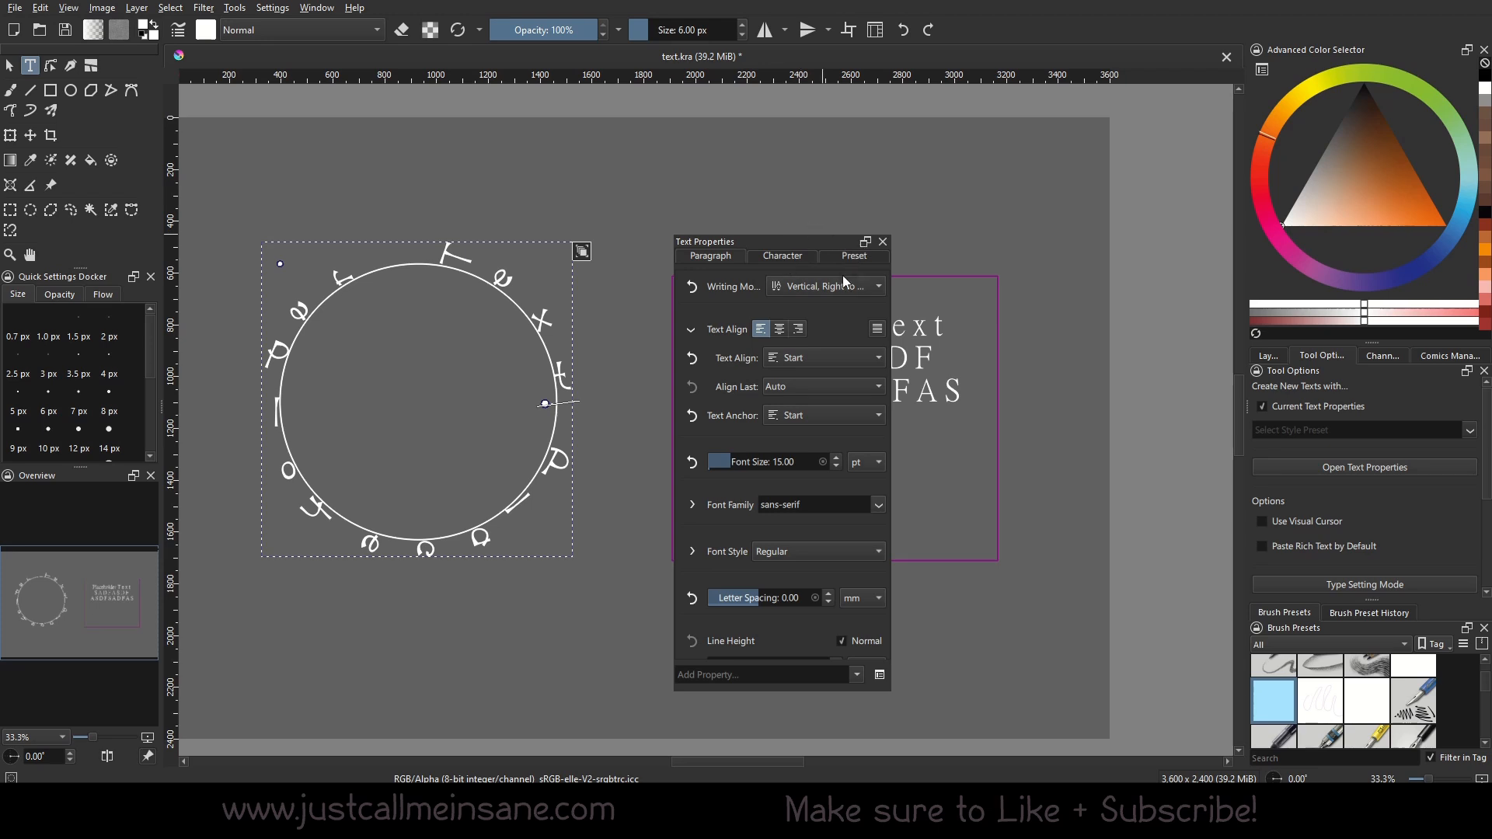
Look through the character properties that can be added to the circle text and close the text properties.
{"action": "left_click", "coordinate": [786, 256]}
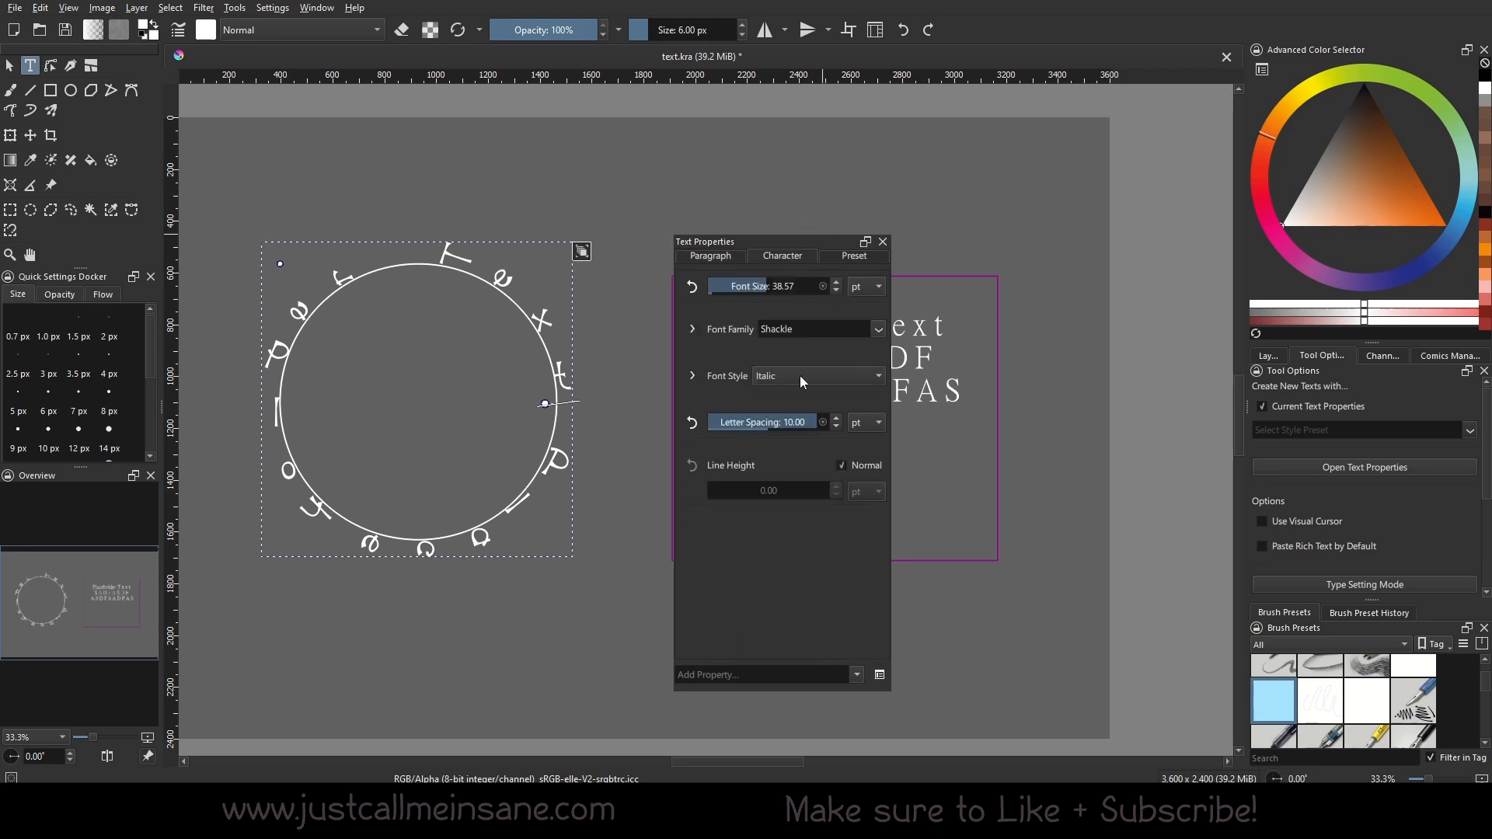
{"action": "left_click", "coordinate": [836, 671]}
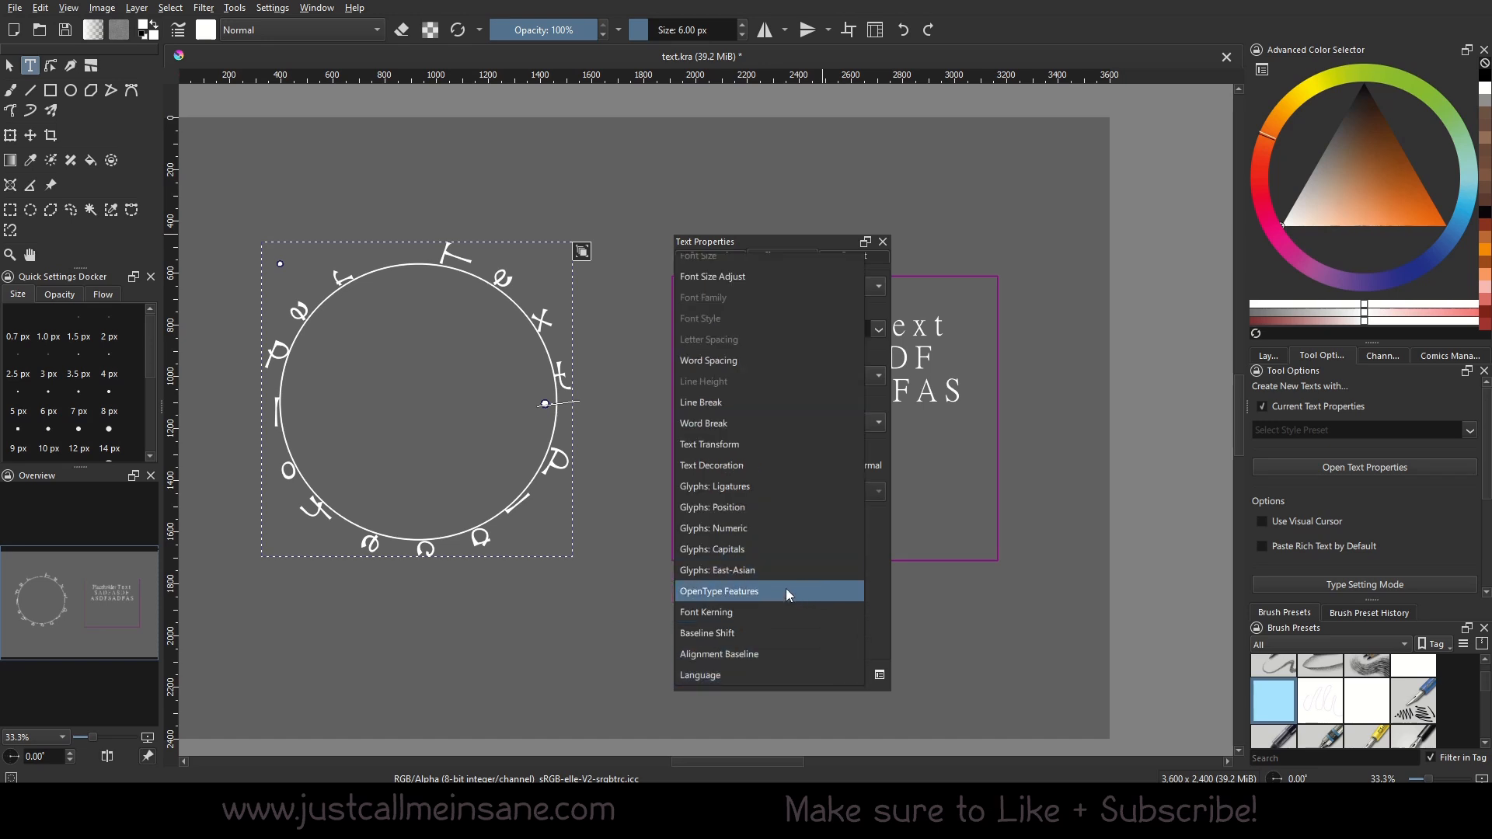
{"action": "left_click", "coordinate": [884, 560]}
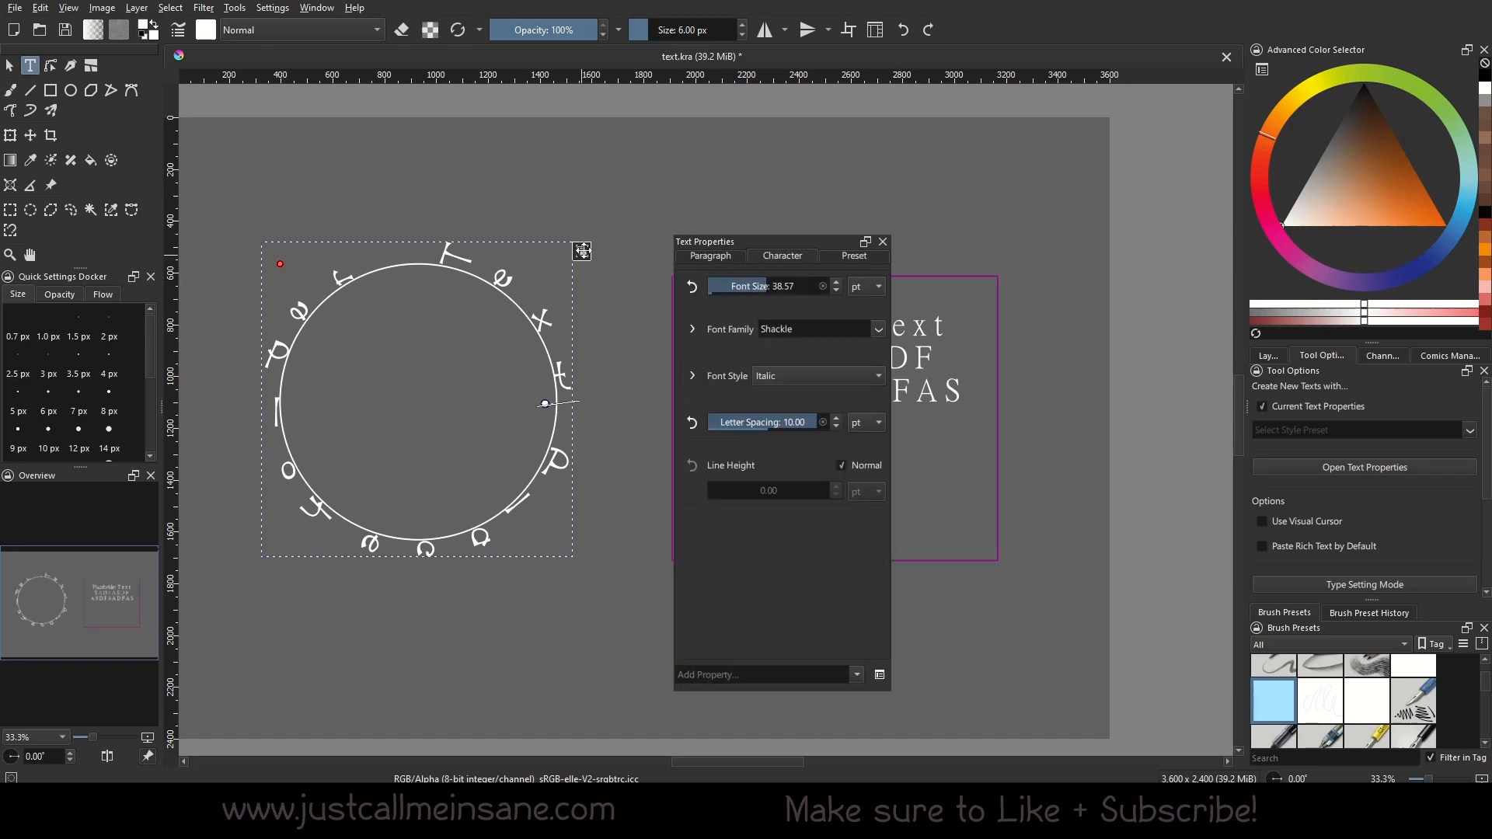
{"action": "left_click_drag", "start_coordinate": [814, 240], "coordinate": [1140, 227]}
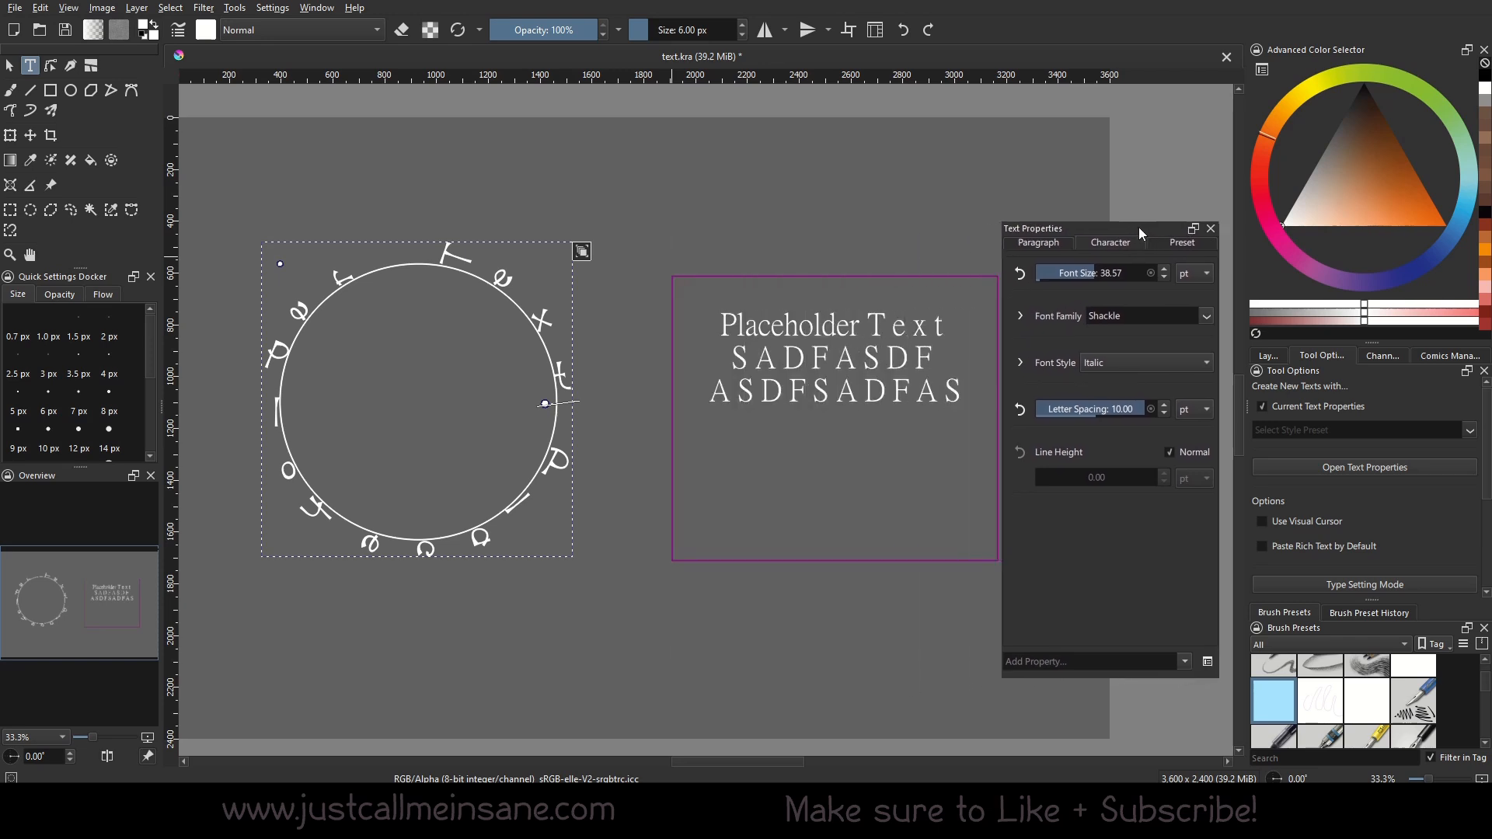
{"action": "left_click", "coordinate": [1211, 231]}
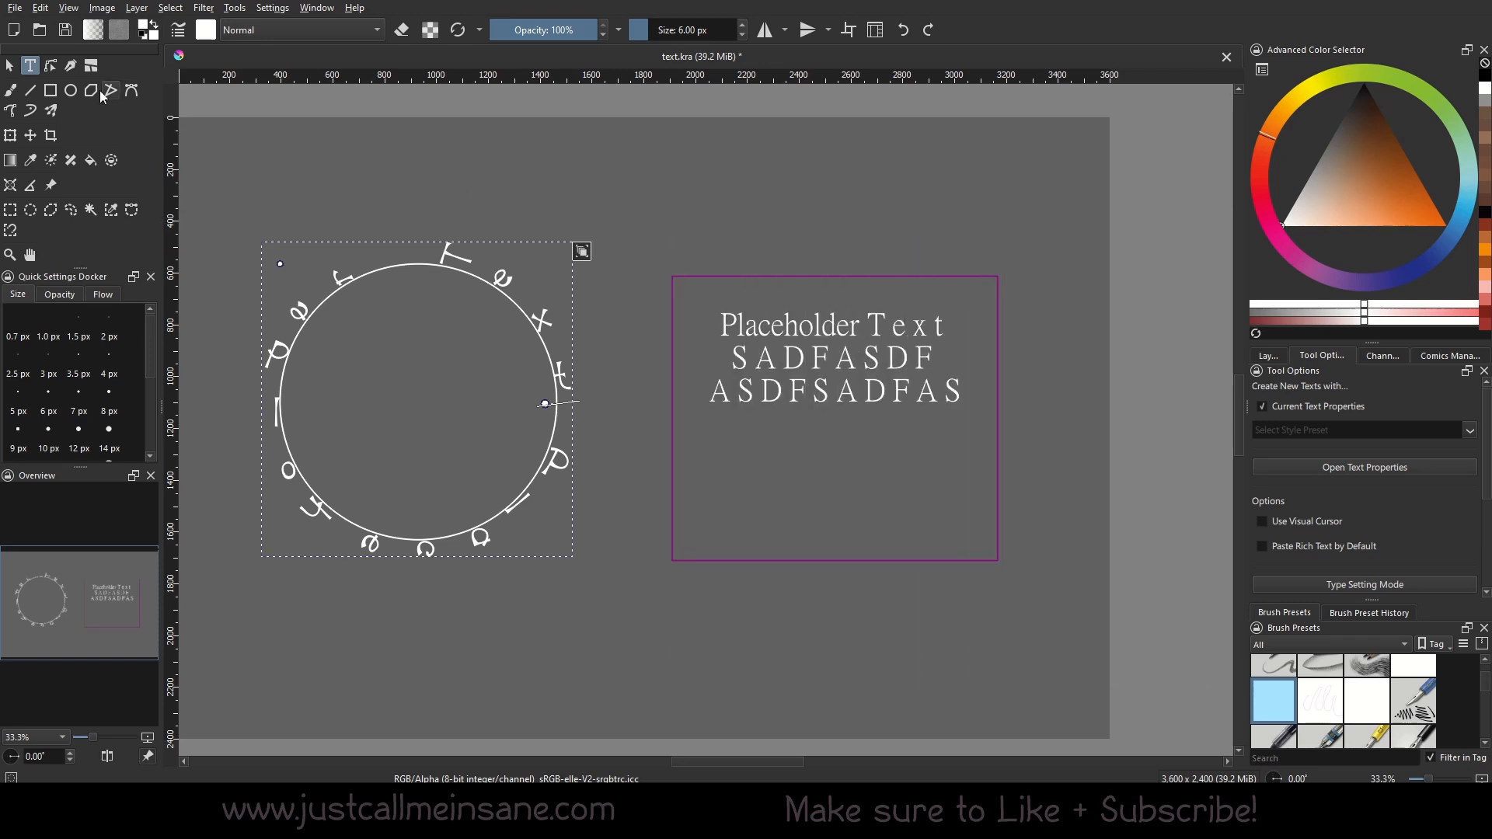
Switch to the Select Shapes tool and select the rectangle text as a shape.
{"action": "left_click", "coordinate": [9, 65]}
{"action": "left_click_drag", "start_coordinate": [711, 464], "coordinate": [735, 478]}
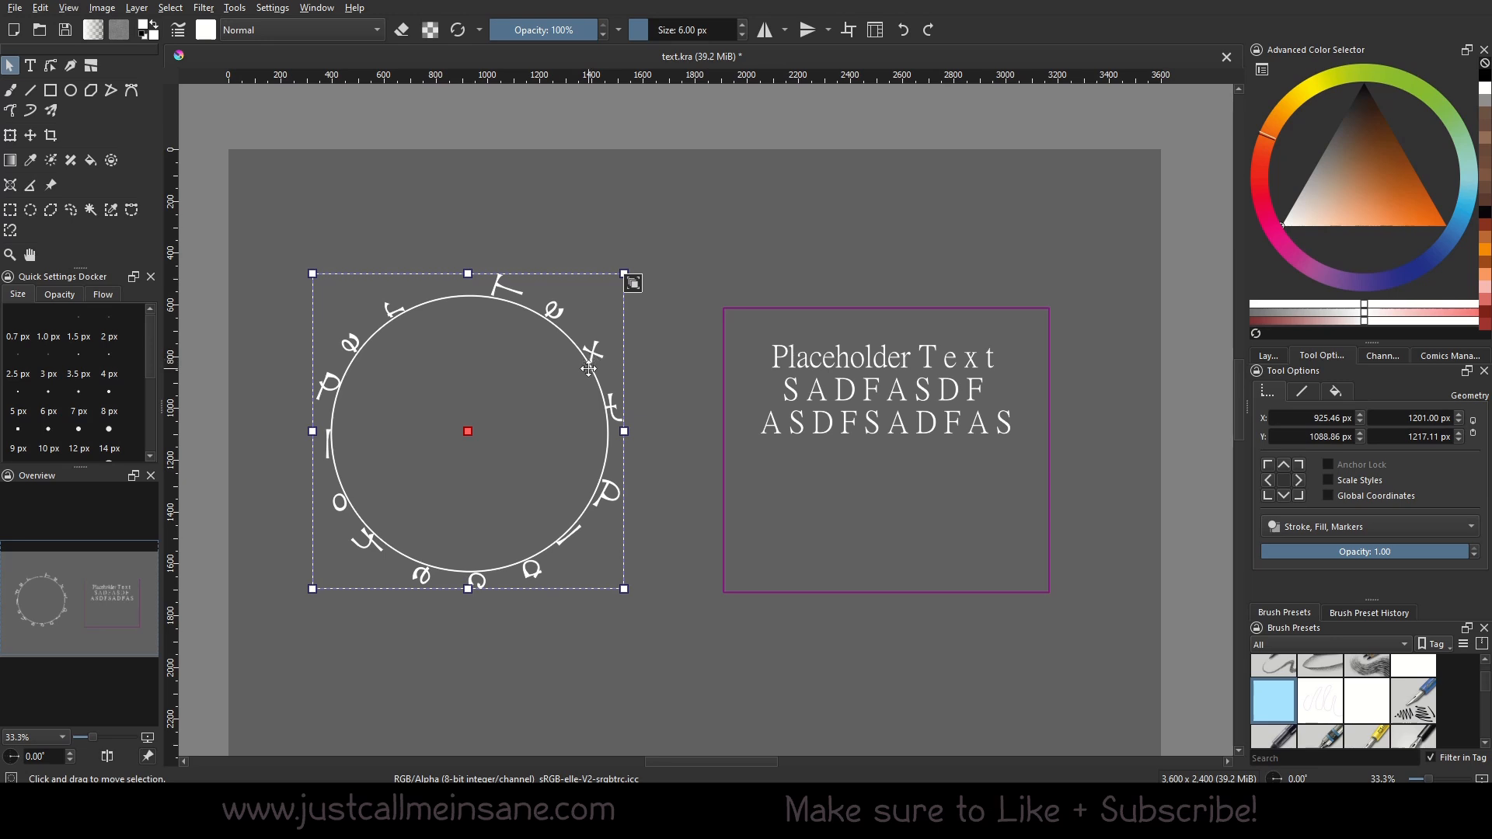
{"action": "left_click", "coordinate": [943, 493]}
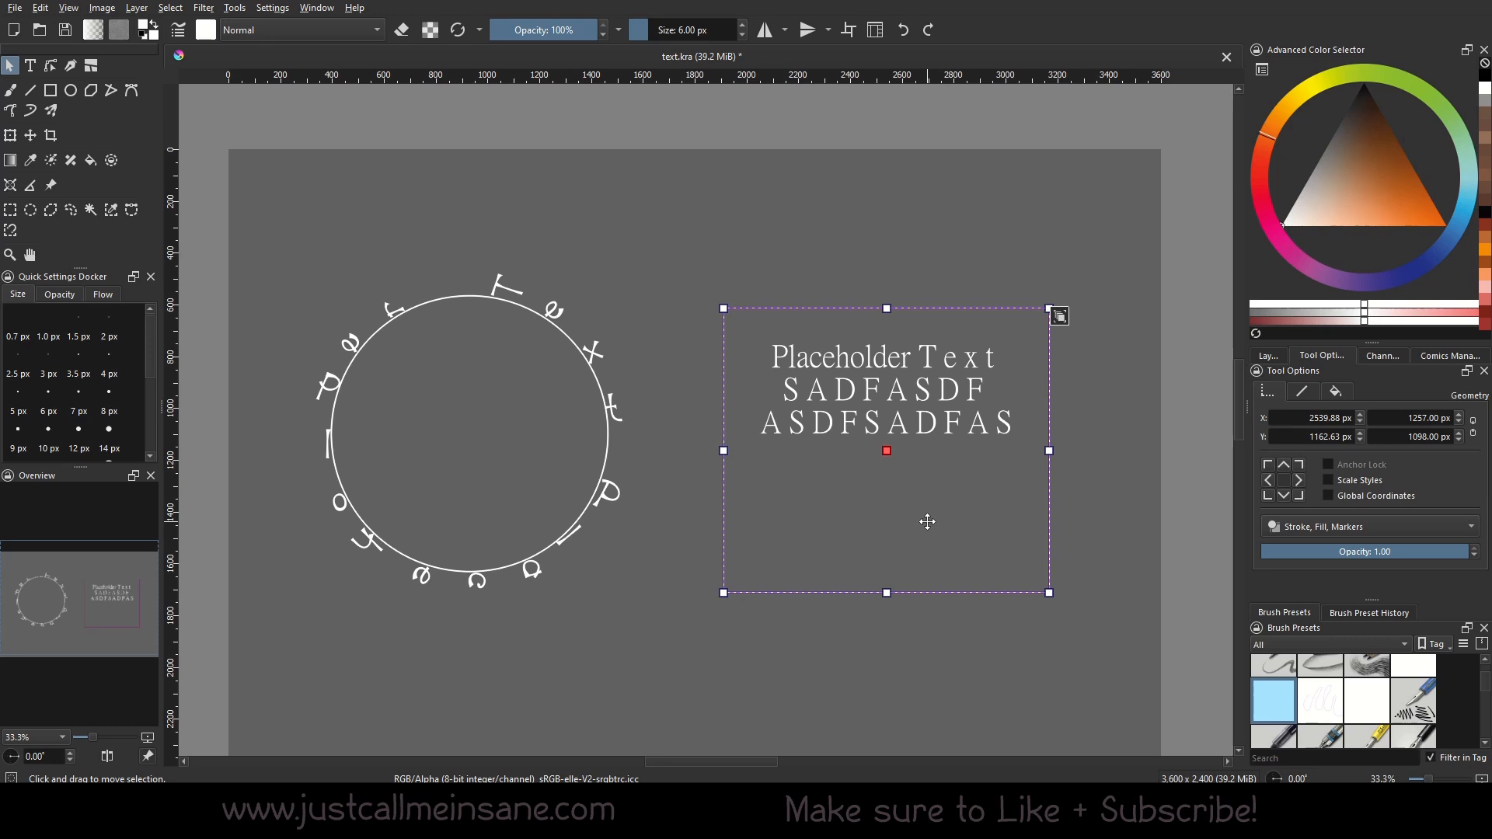
Select the circle text, enter its contour editing mode and open the circle with the Edit Shapes tool.
{"action": "left_click", "coordinate": [609, 384]}
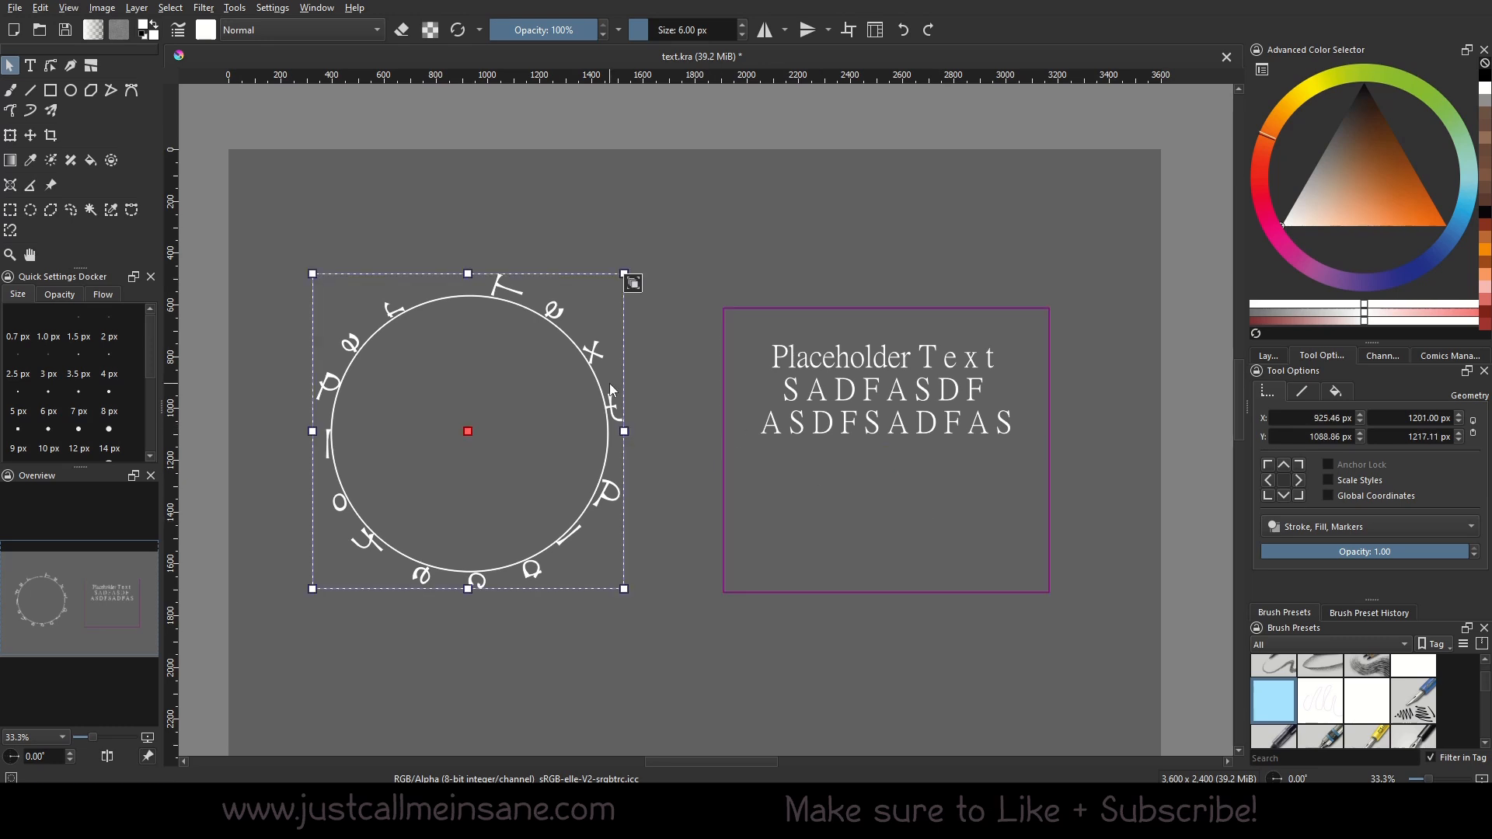
{"action": "left_click", "coordinate": [633, 285]}
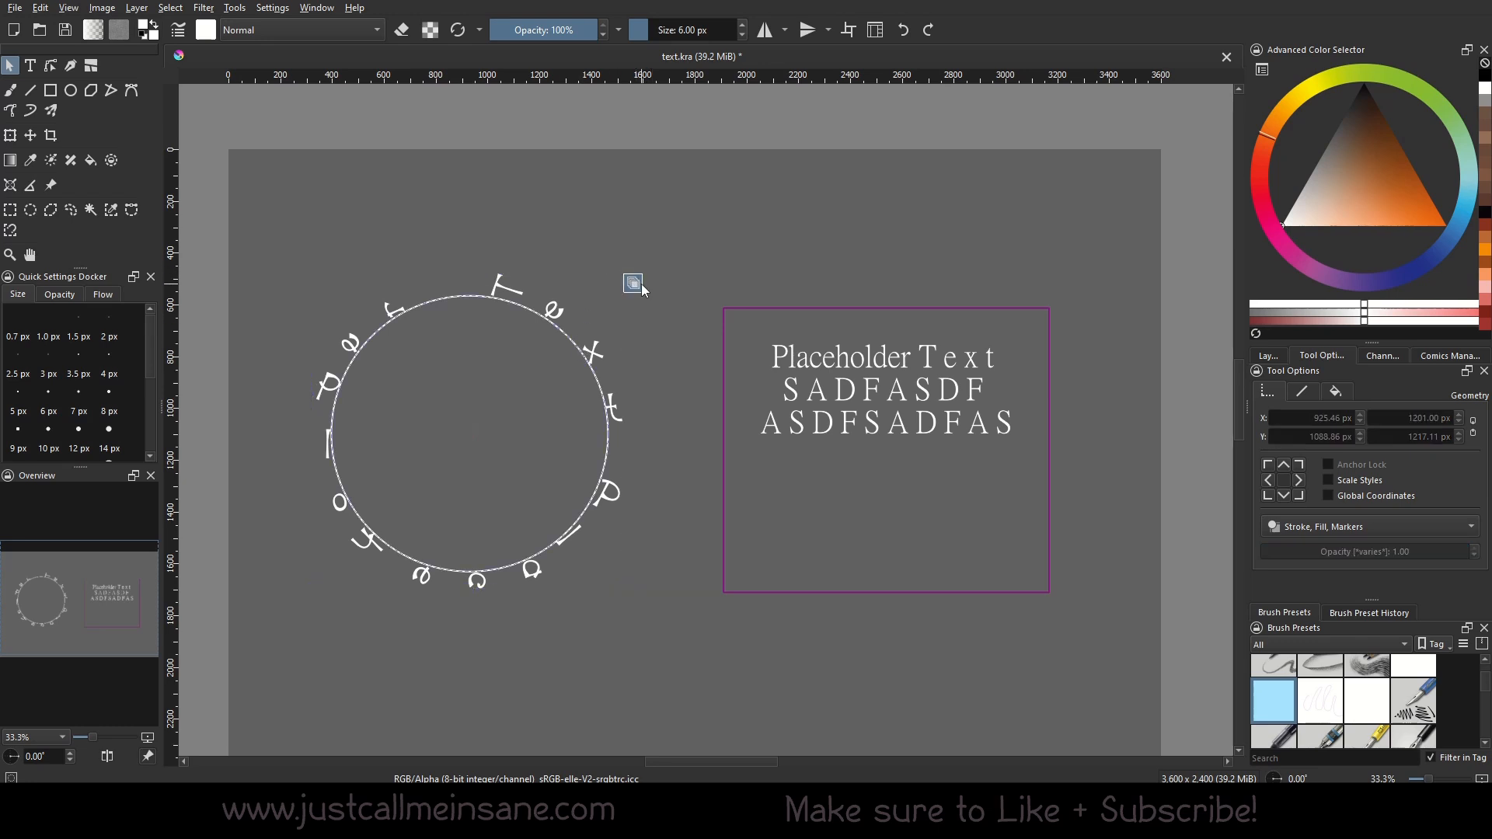
{"action": "double_click", "coordinate": [560, 317]}
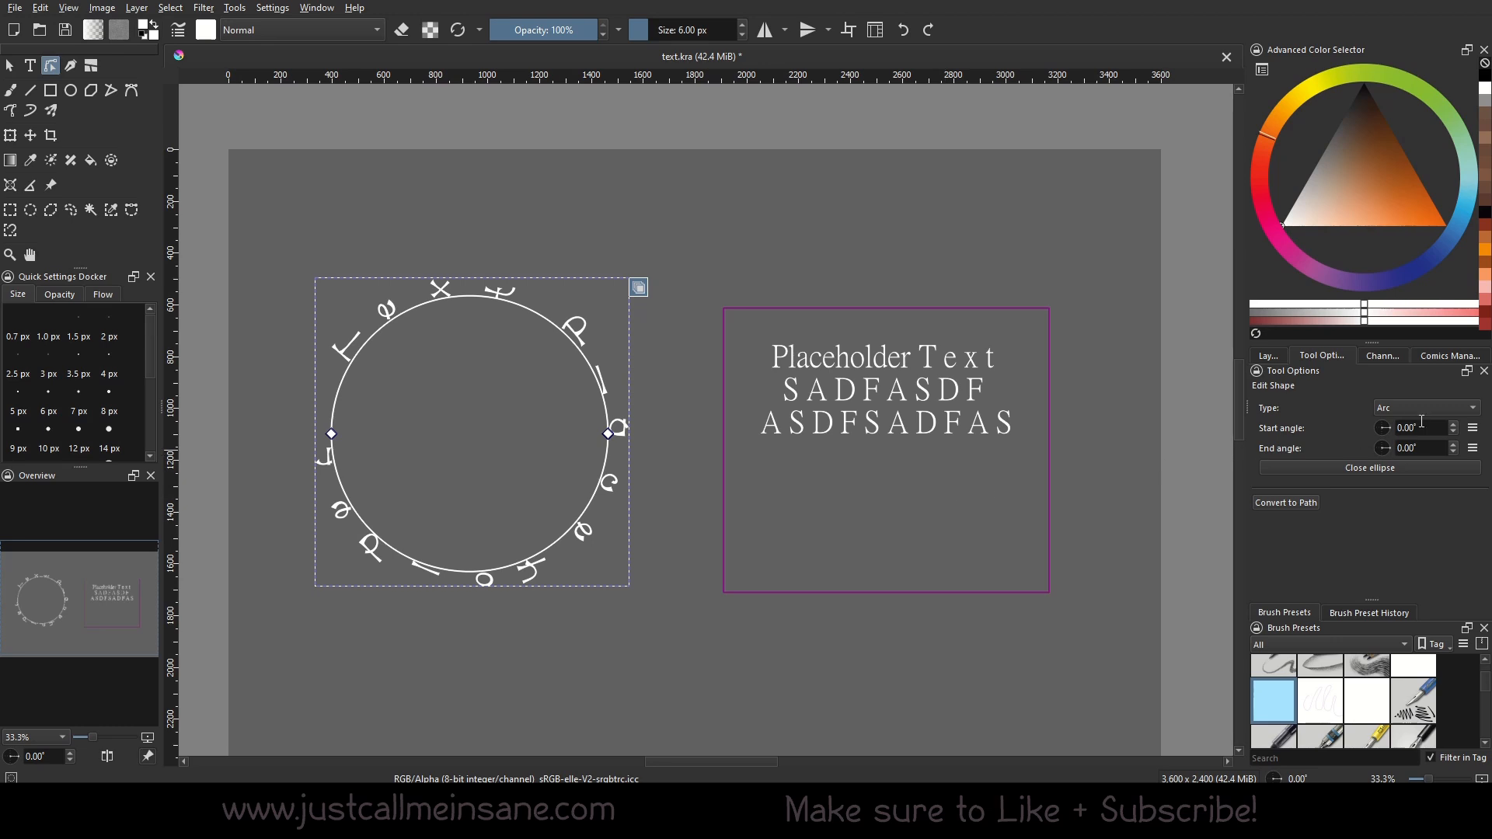
Try lowering the start angle of the circle's arc below 0° and raising it to 4°.
{"action": "left_click_drag", "start_coordinate": [1387, 427], "coordinate": [1402, 426]}
{"action": "left_click", "coordinate": [1453, 427]}
{"action": "left_click", "coordinate": [1453, 434]}
{"action": "left_click", "coordinate": [1453, 433]}
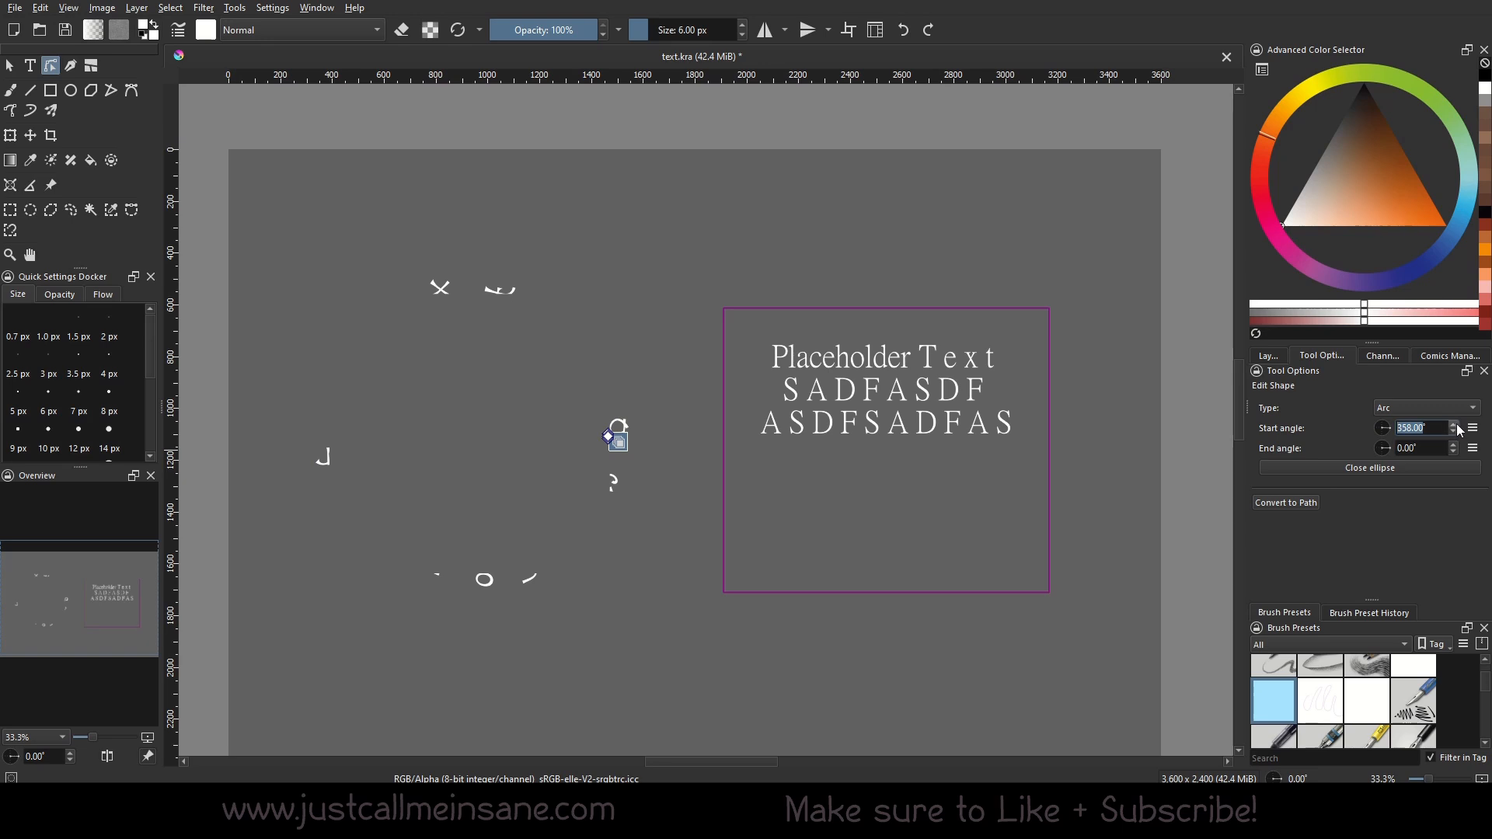
{"action": "left_click", "coordinate": [1455, 425]}
{"action": "left_click", "coordinate": [1454, 425]}
{"action": "left_click", "coordinate": [1454, 425]}
{"action": "left_click", "coordinate": [1454, 425]}
{"action": "left_click", "coordinate": [1454, 426]}
{"action": "left_click", "coordinate": [1454, 425]}
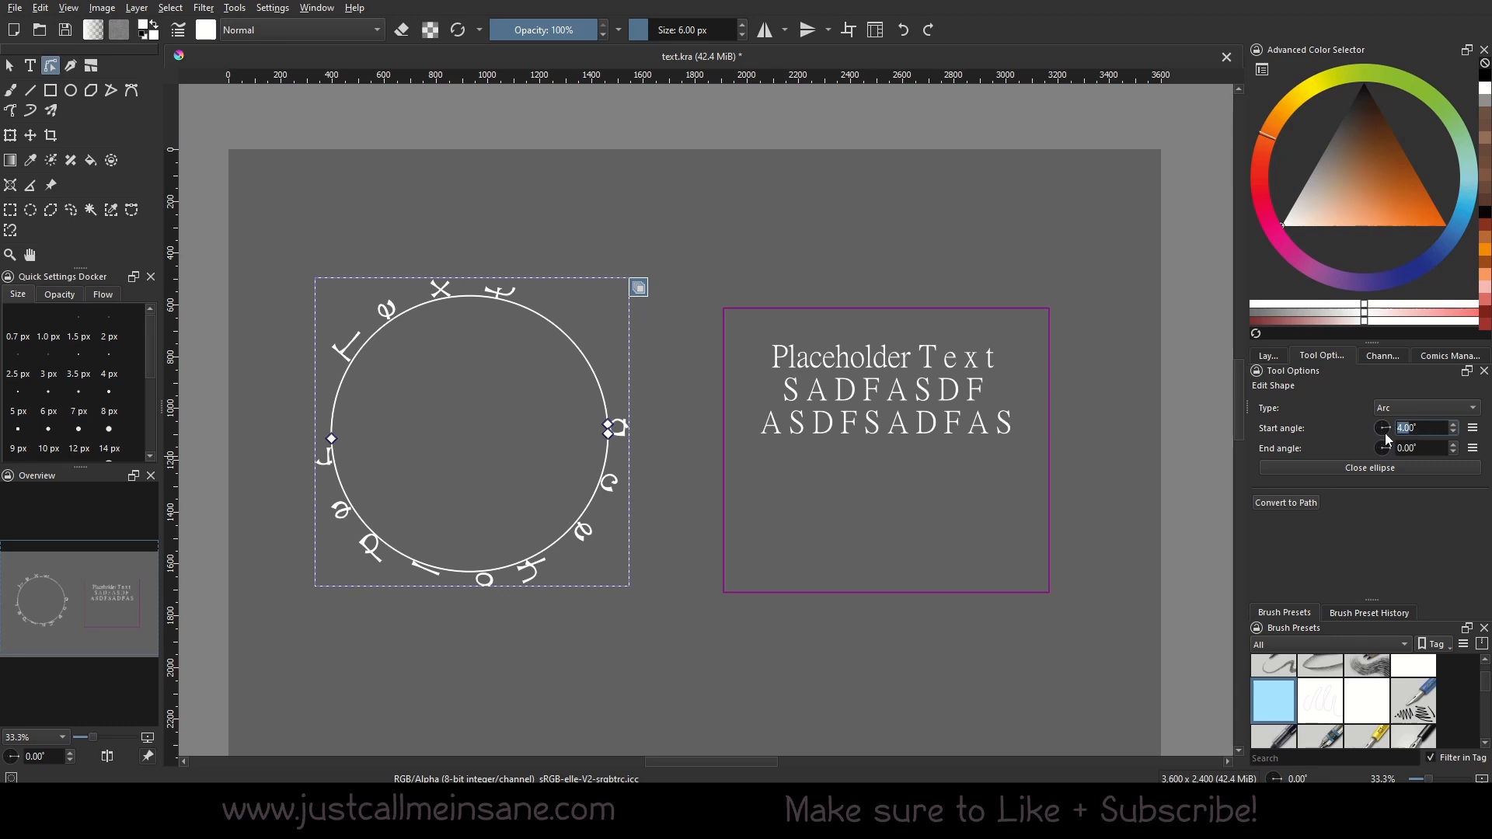
Try a start angle of 500° for the circle's arc and restore the full circle.
{"action": "type", "text": "500"}
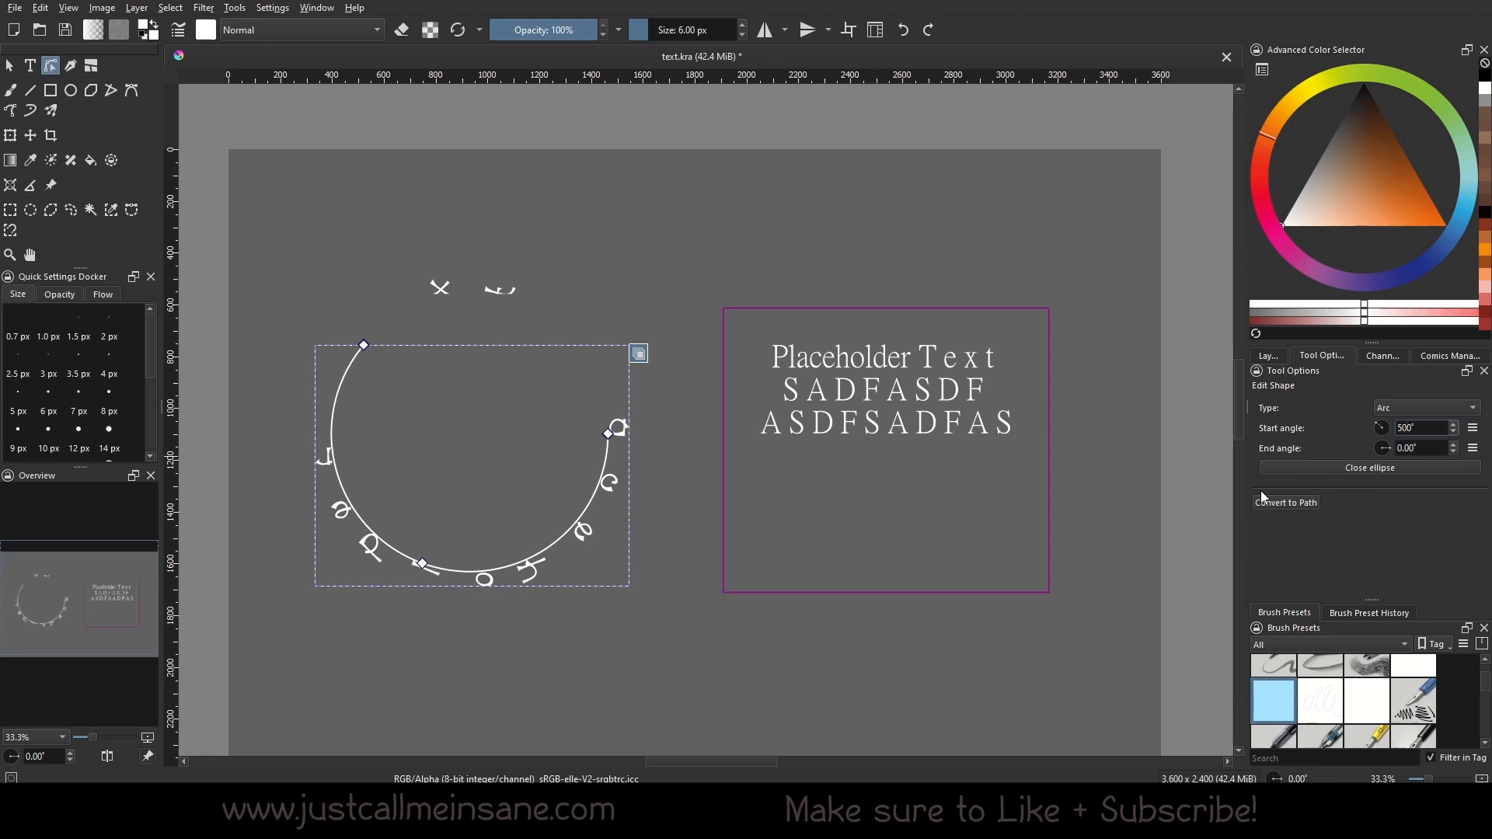
{"action": "left_click", "coordinate": [455, 296]}
{"action": "left_click_drag", "start_coordinate": [449, 299], "coordinate": [587, 430]}
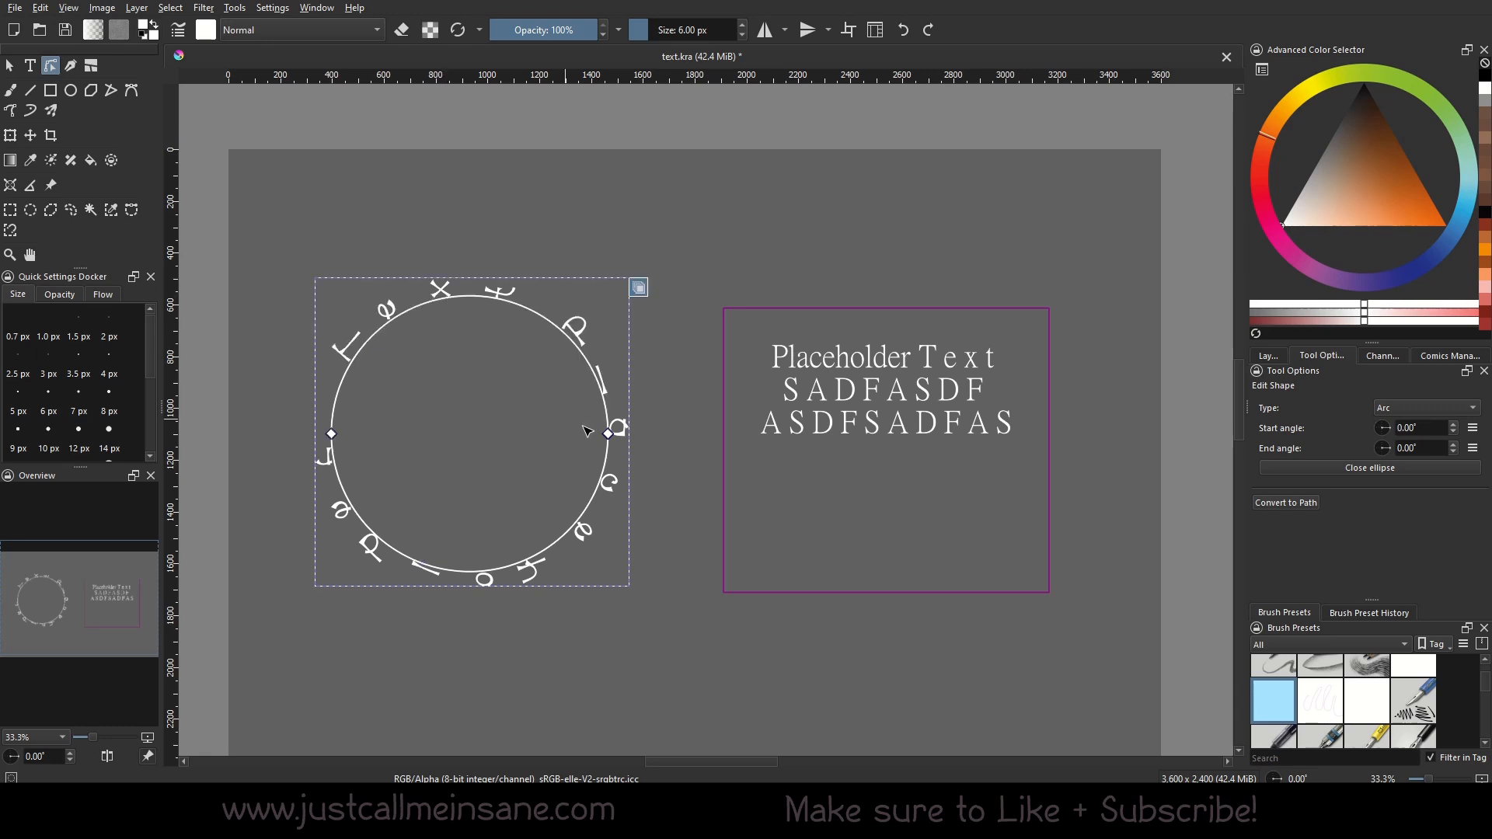
Convert the circle to a path, pull its top node down inside the shape and slant that node's handles.
{"action": "left_click", "coordinate": [1331, 469]}
{"action": "left_click", "coordinate": [1308, 504]}
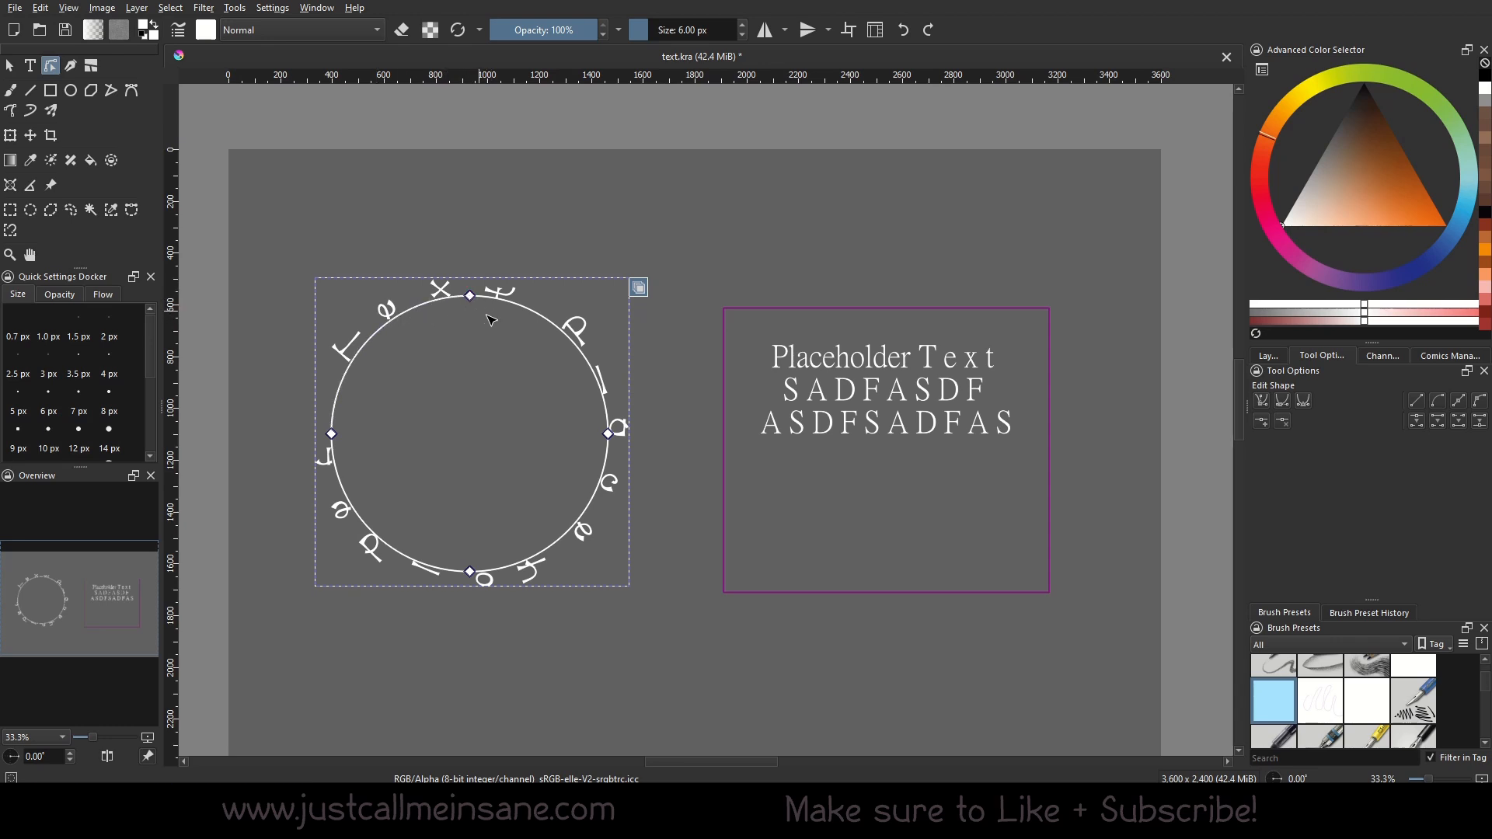
{"action": "left_click_drag", "start_coordinate": [469, 295], "coordinate": [400, 232]}
{"action": "left_click_drag", "start_coordinate": [541, 429], "coordinate": [458, 552]}
{"action": "left_click_drag", "start_coordinate": [400, 230], "coordinate": [359, 351]}
{"action": "left_click_drag", "start_coordinate": [458, 552], "coordinate": [568, 502]}
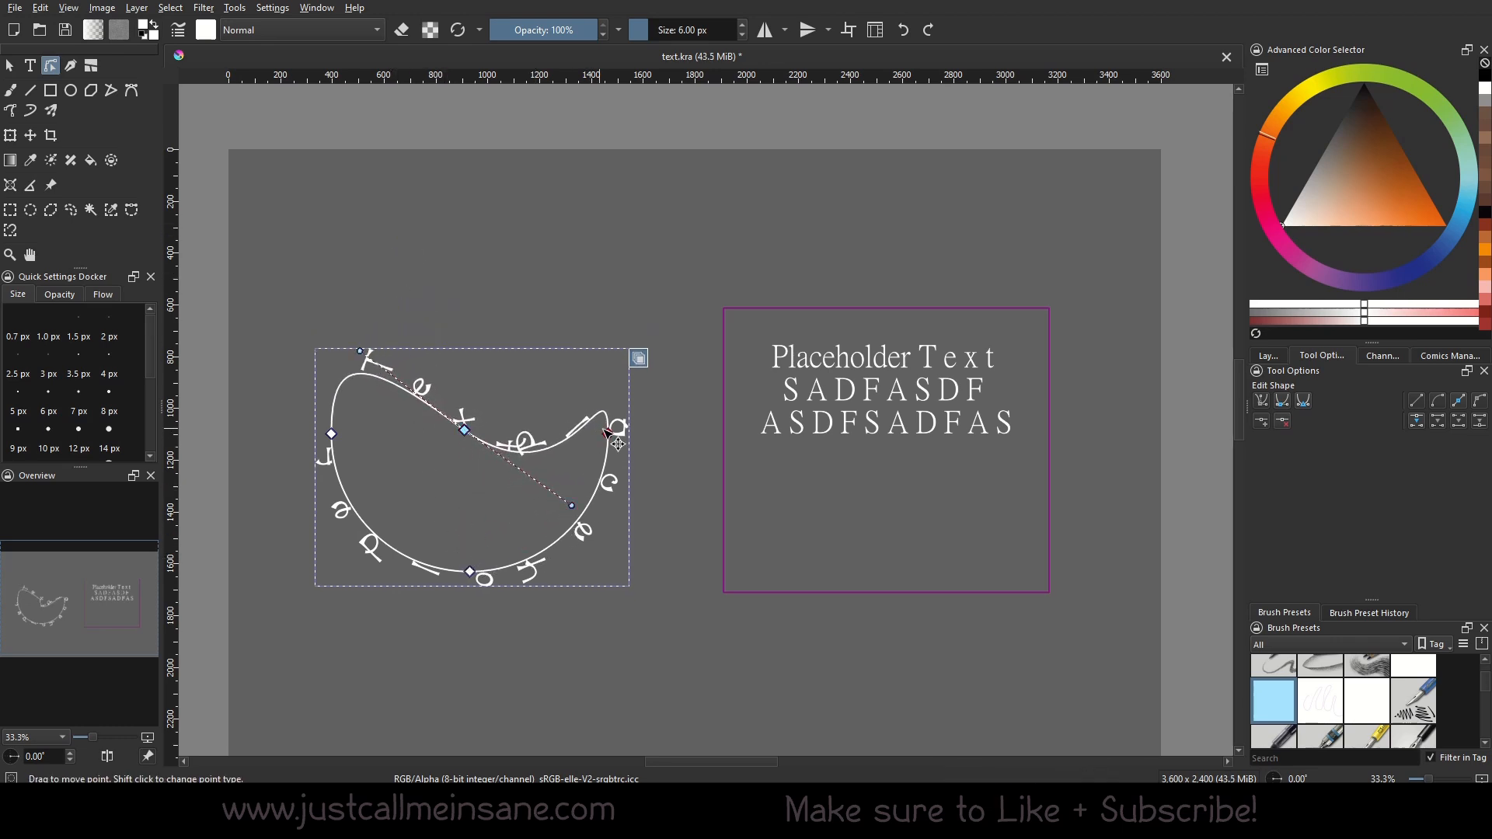
Pull the path's right node down below the shape and reposition the upper node and its handles.
{"action": "left_click_drag", "start_coordinate": [608, 434], "coordinate": [632, 645]}
{"action": "left_click_drag", "start_coordinate": [631, 569], "coordinate": [584, 424]}
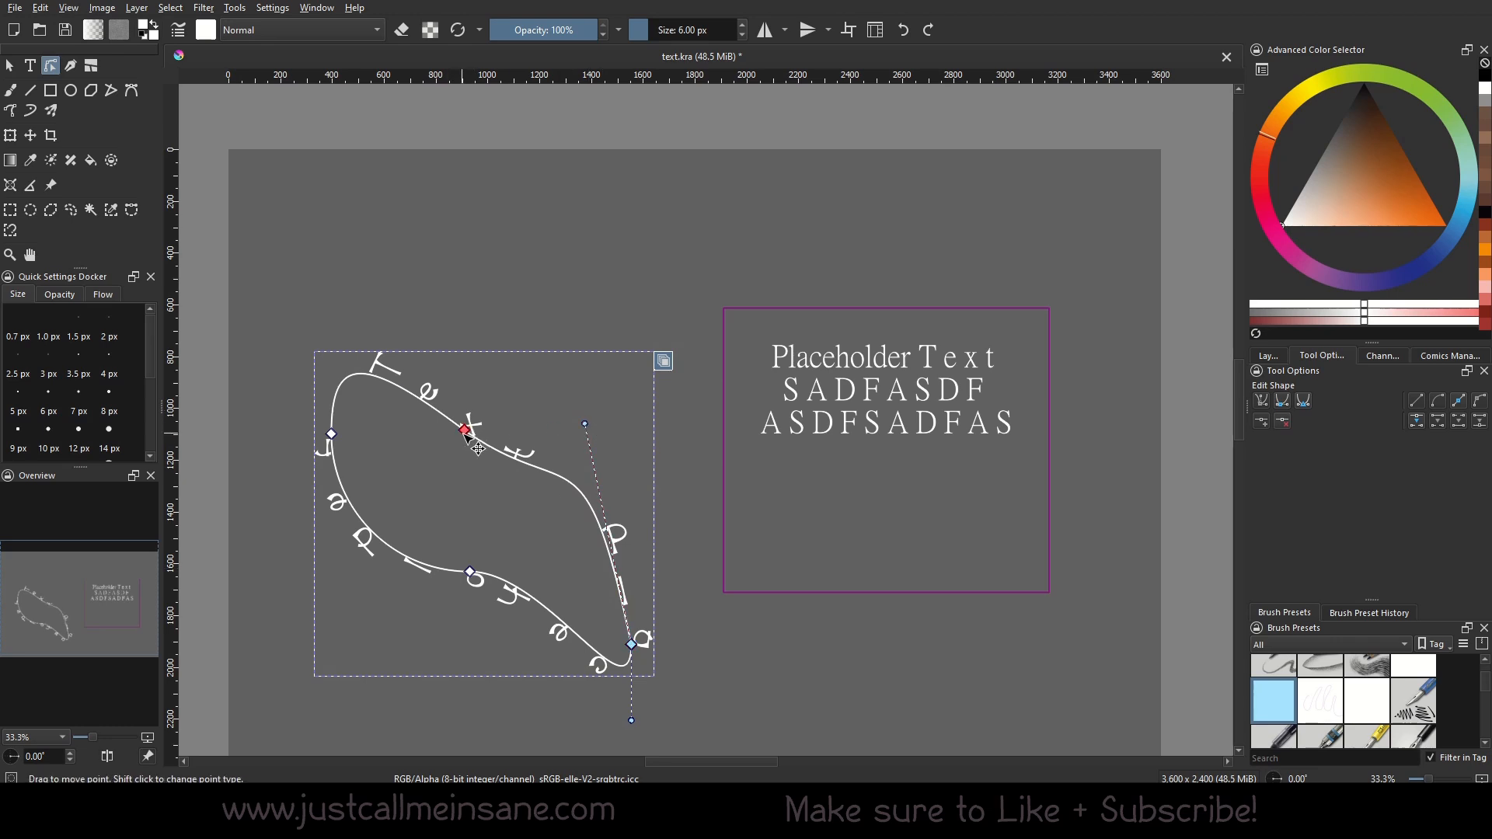
{"action": "left_click_drag", "start_coordinate": [465, 430], "coordinate": [537, 359]}
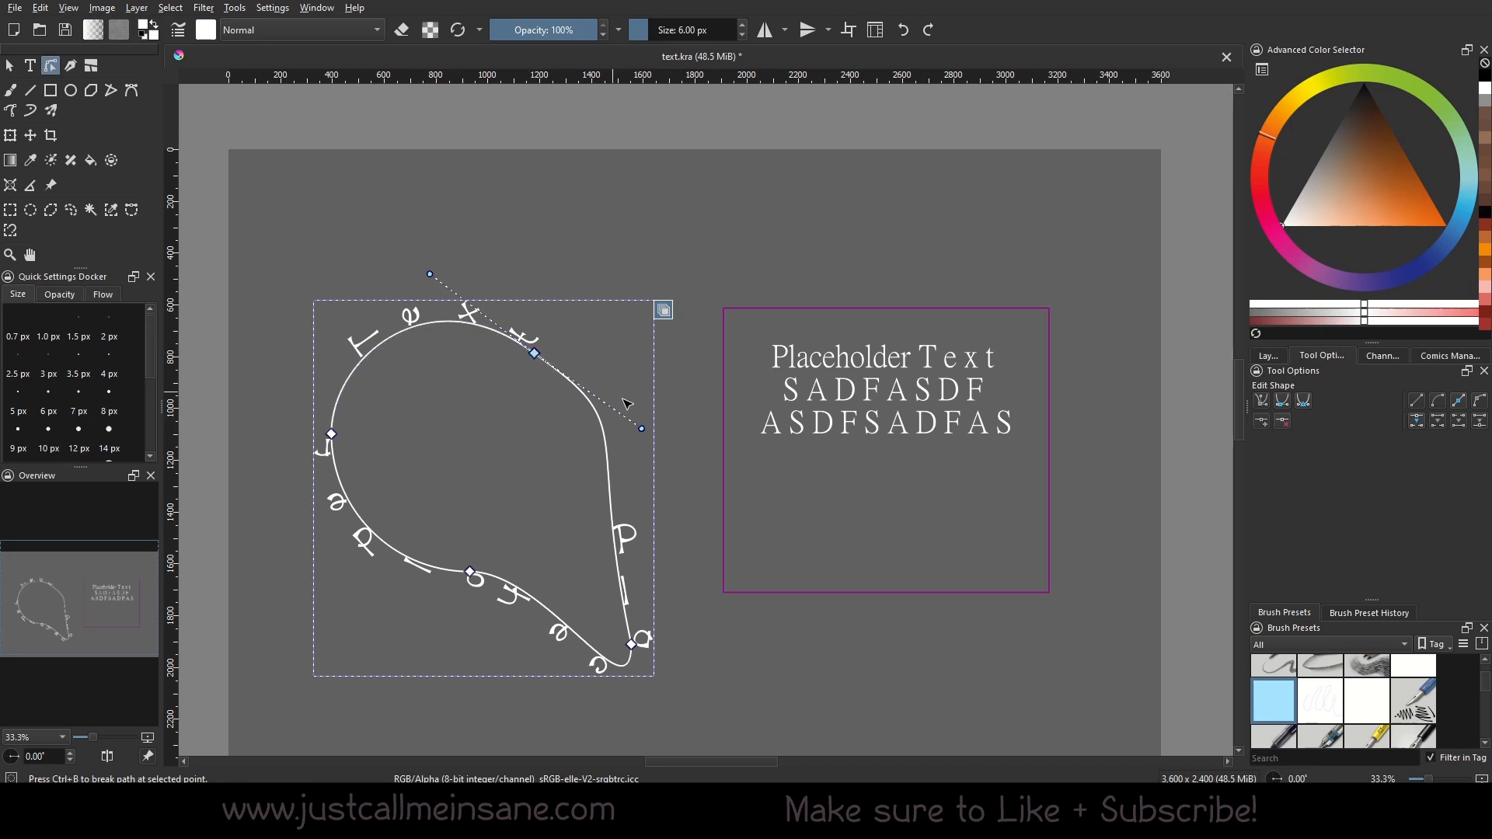
{"action": "left_click_drag", "start_coordinate": [643, 430], "coordinate": [671, 504]}
{"action": "left_click_drag", "start_coordinate": [430, 274], "coordinate": [487, 292]}
{"action": "left_click_drag", "start_coordinate": [535, 353], "coordinate": [508, 464]}
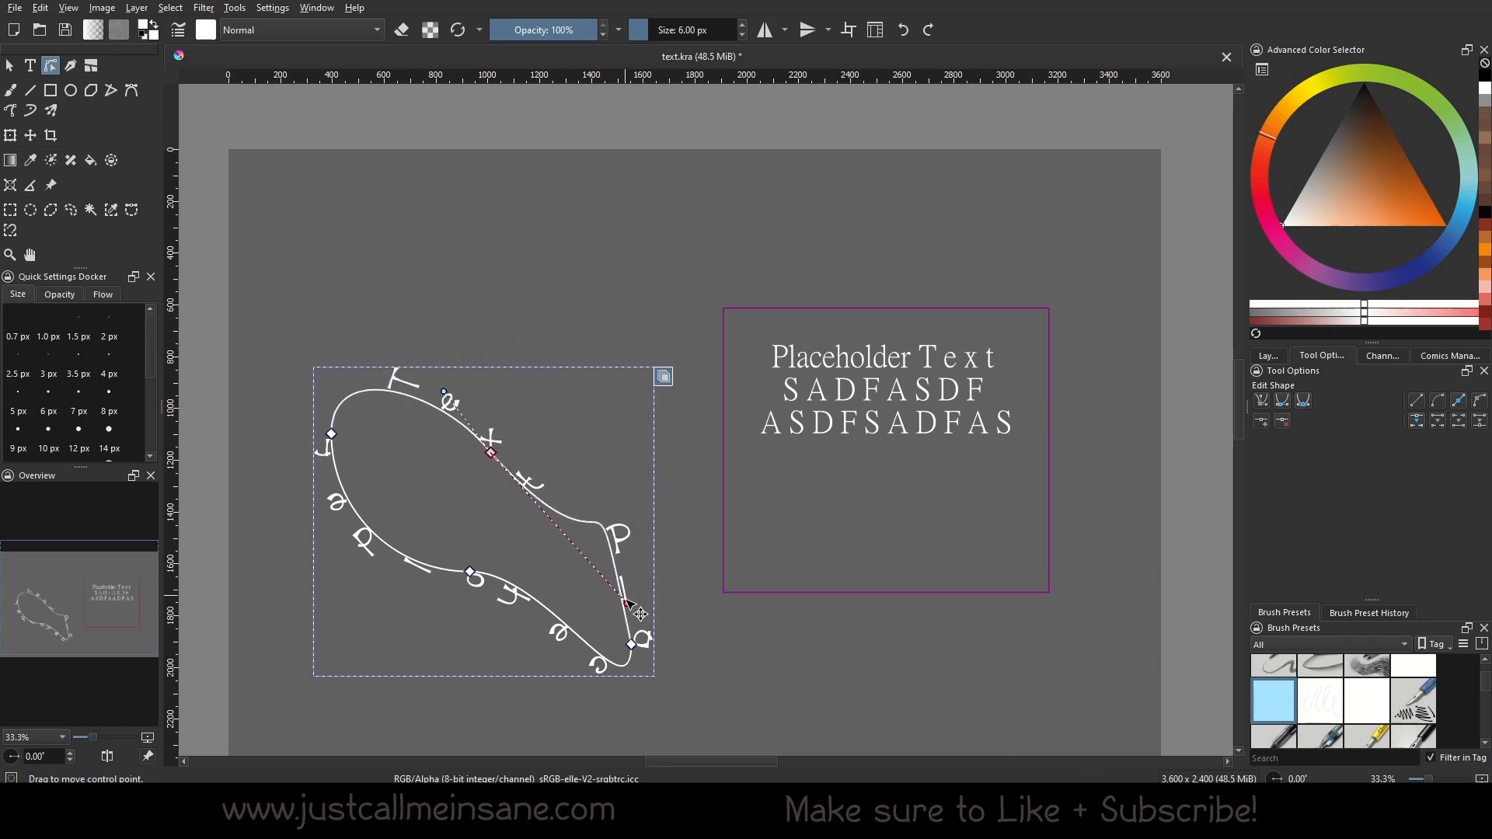
Bend the handles of the upper and lower-right nodes and pull the upper node inward to narrow the shape.
{"action": "left_click_drag", "start_coordinate": [629, 609], "coordinate": [561, 511]}
{"action": "left_click", "coordinate": [631, 645]}
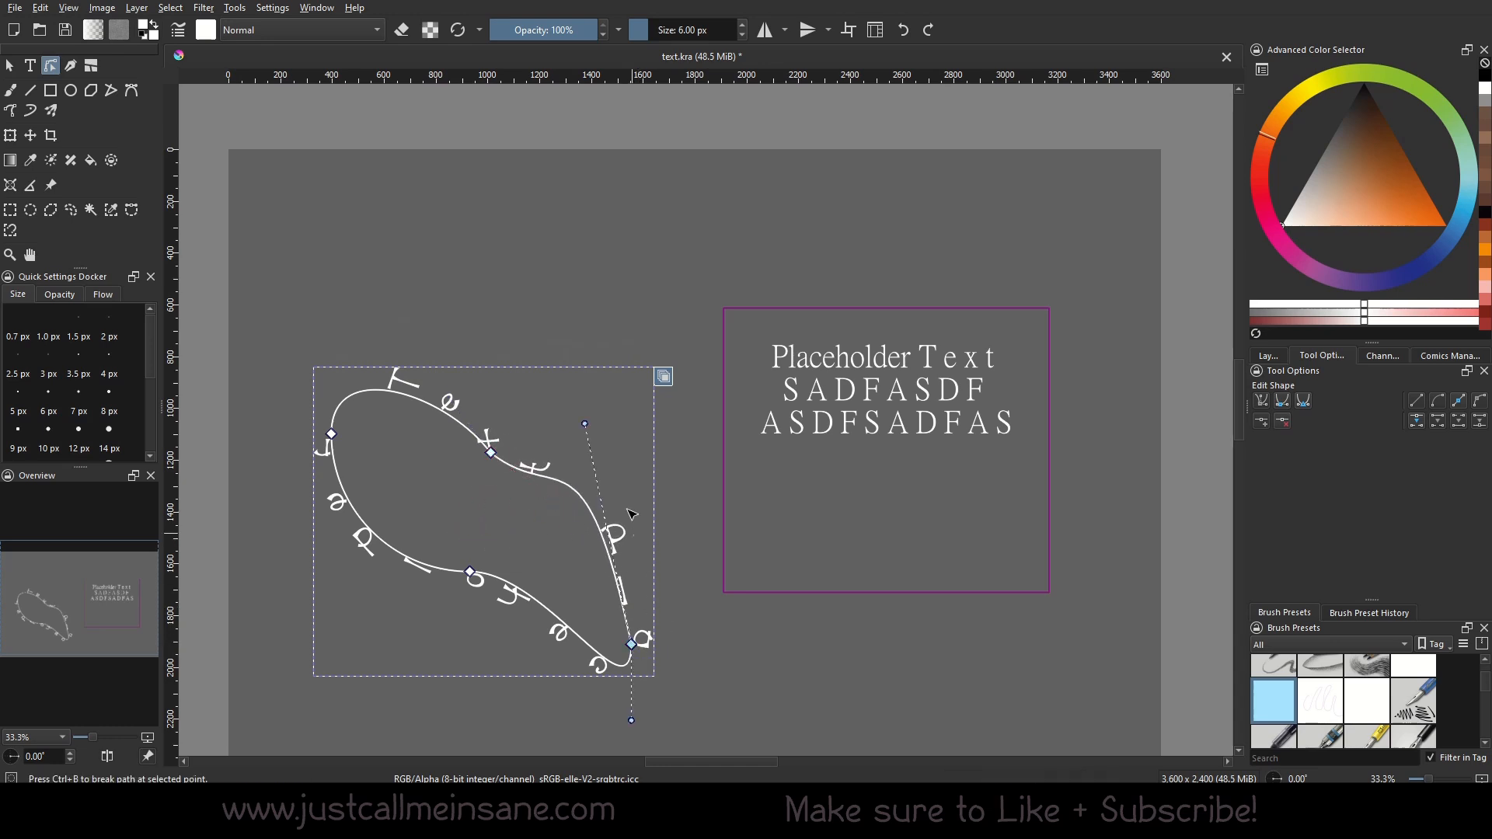
{"action": "left_click_drag", "start_coordinate": [588, 424], "coordinate": [507, 527]}
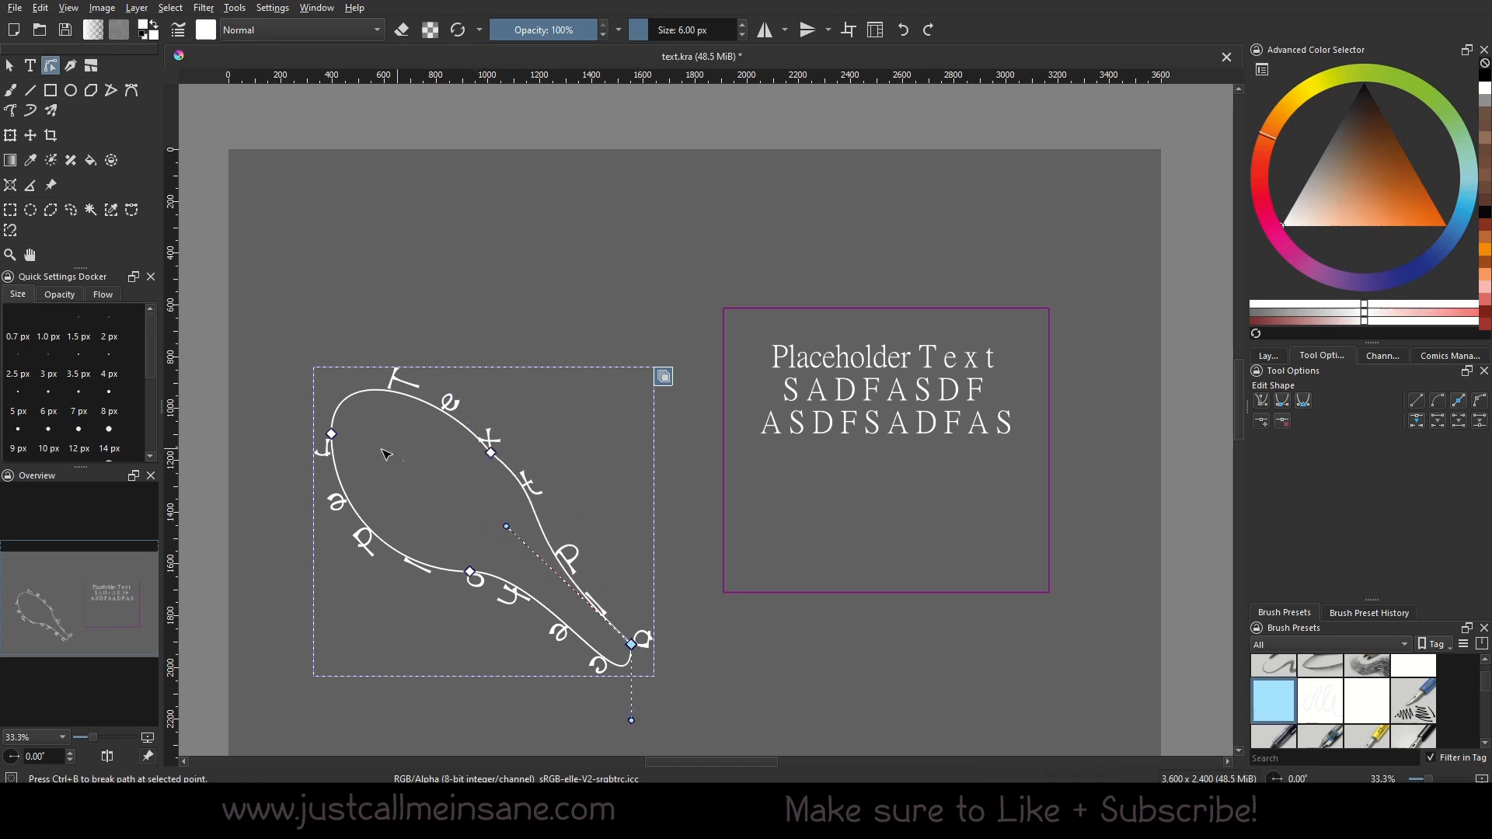
{"action": "left_click", "coordinate": [491, 455]}
{"action": "left_click_drag", "start_coordinate": [493, 456], "coordinate": [426, 482]}
{"action": "left_click_drag", "start_coordinate": [383, 406], "coordinate": [353, 412]}
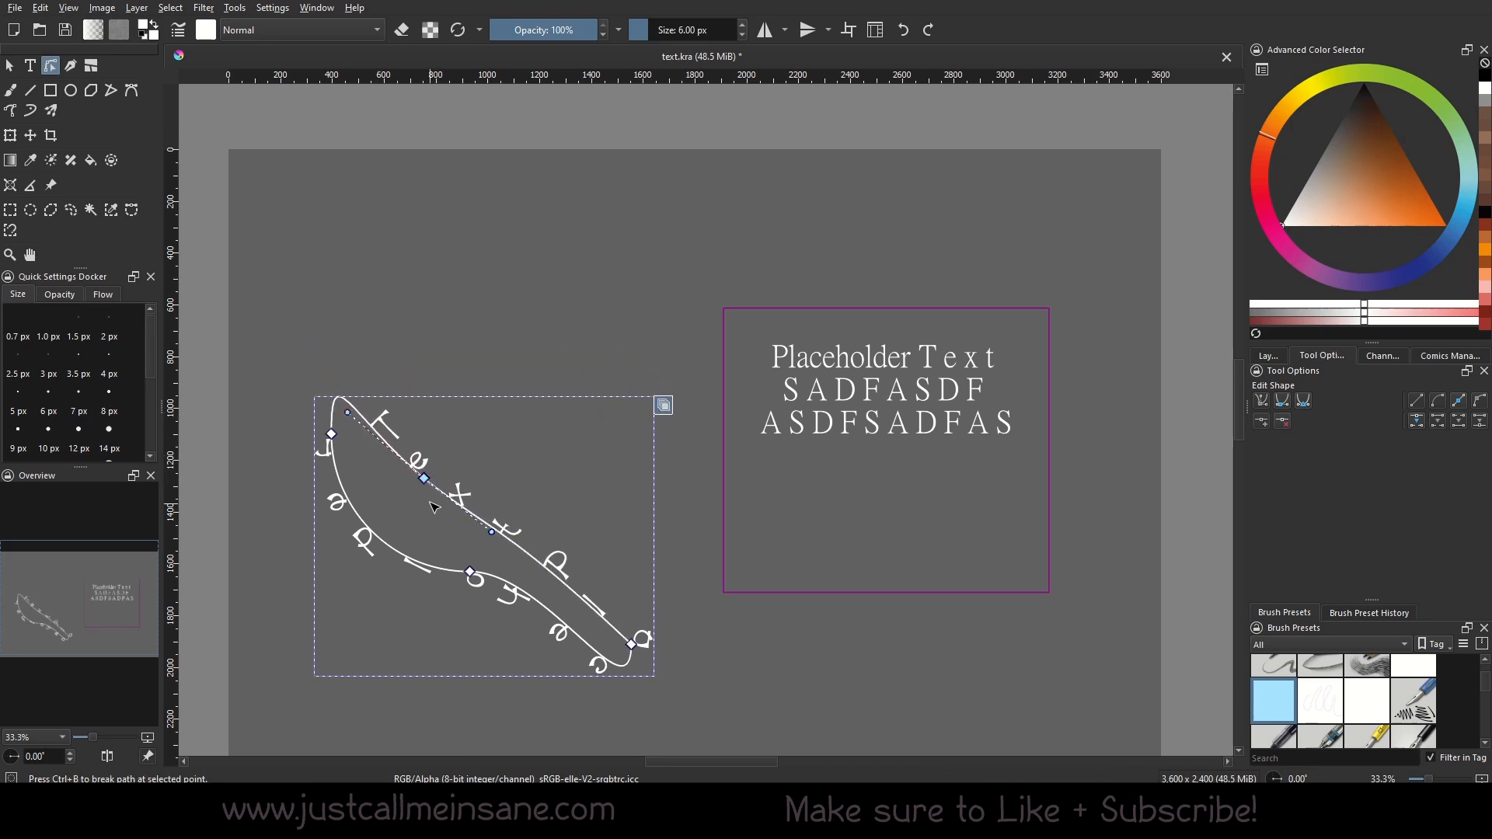
Move the upper node back outward, swing one handle, and convert the node to a symmetric point with realigned handles.
{"action": "left_click_drag", "start_coordinate": [426, 481], "coordinate": [556, 418]}
{"action": "left_click", "coordinate": [553, 414]}
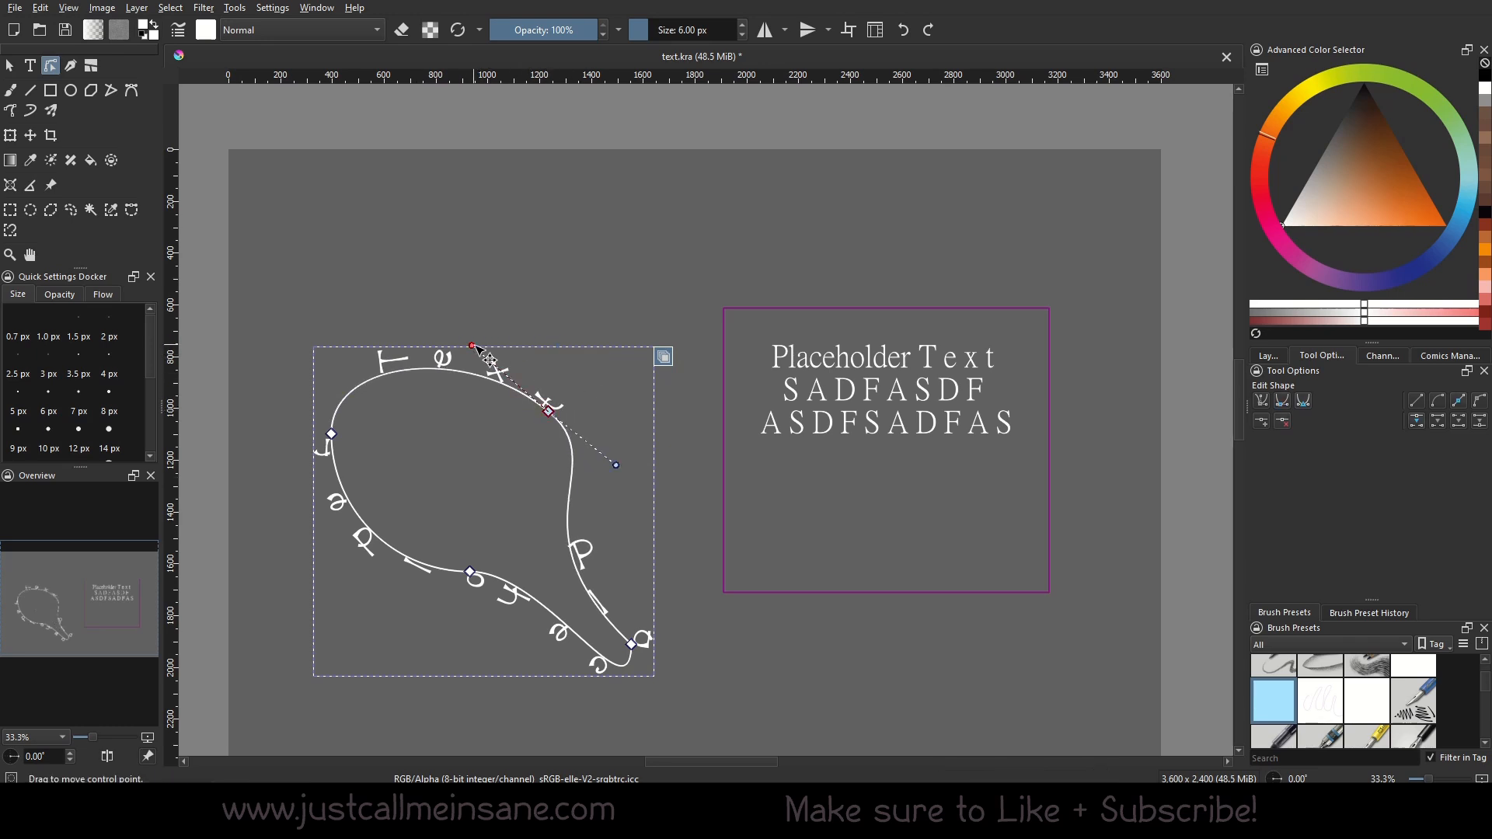
{"action": "left_click_drag", "start_coordinate": [480, 357], "coordinate": [637, 314]}
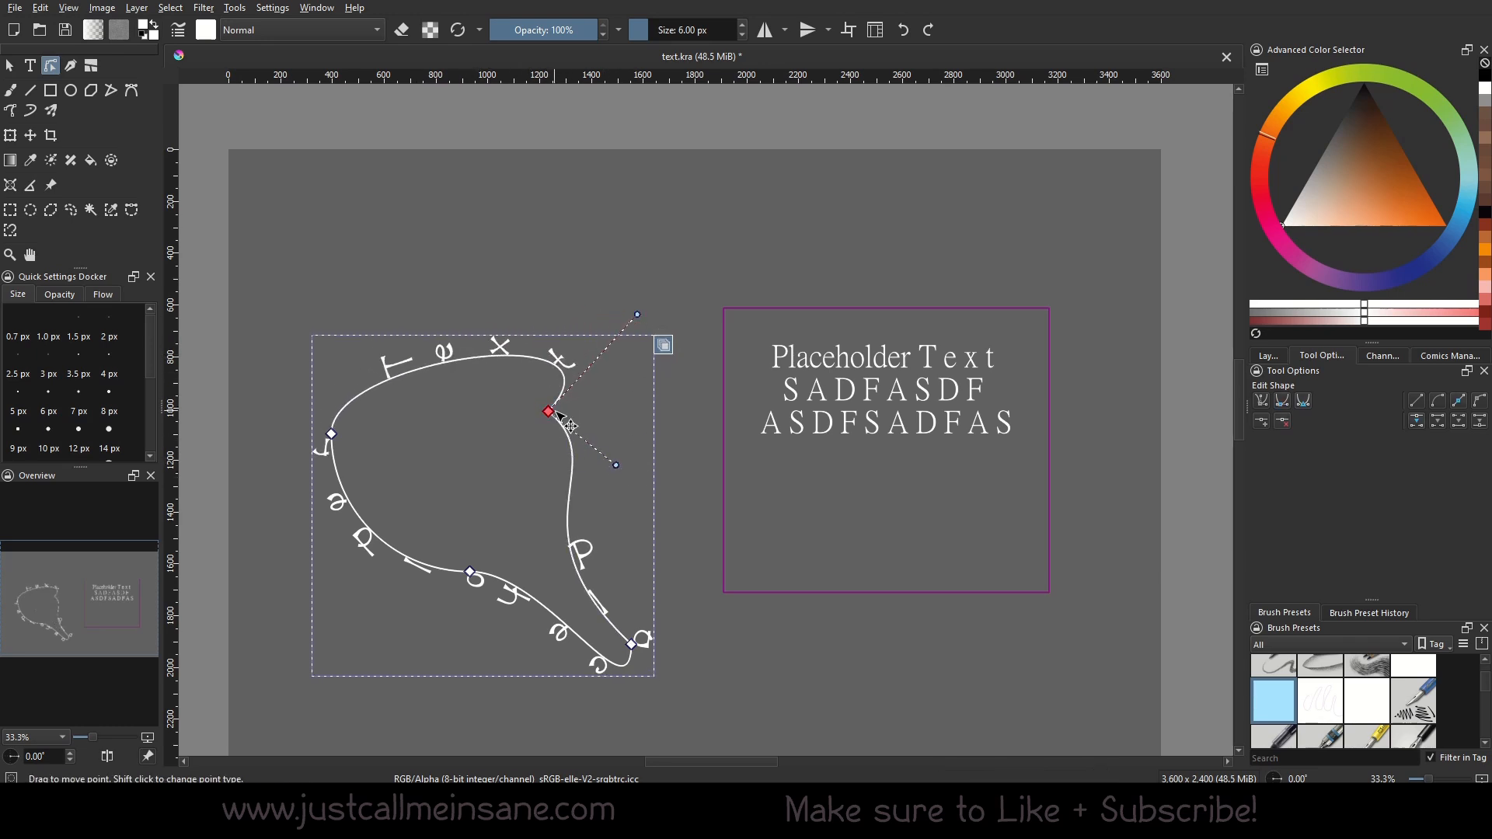
{"action": "left_click_drag", "start_coordinate": [548, 412], "coordinate": [558, 416]}
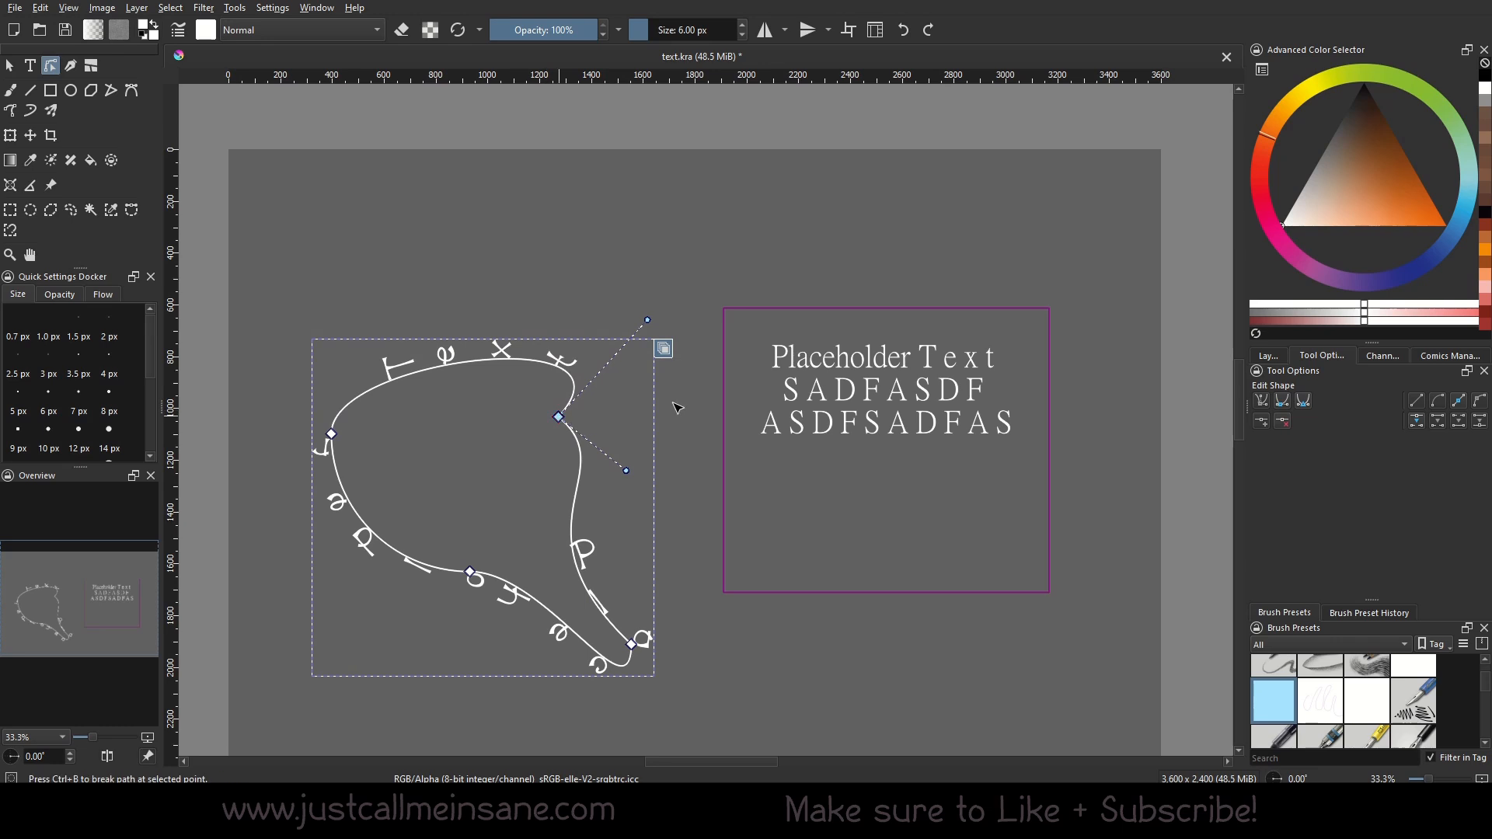
{"action": "left_click", "coordinate": [1303, 400]}
{"action": "left_click_drag", "start_coordinate": [553, 344], "coordinate": [514, 319]}
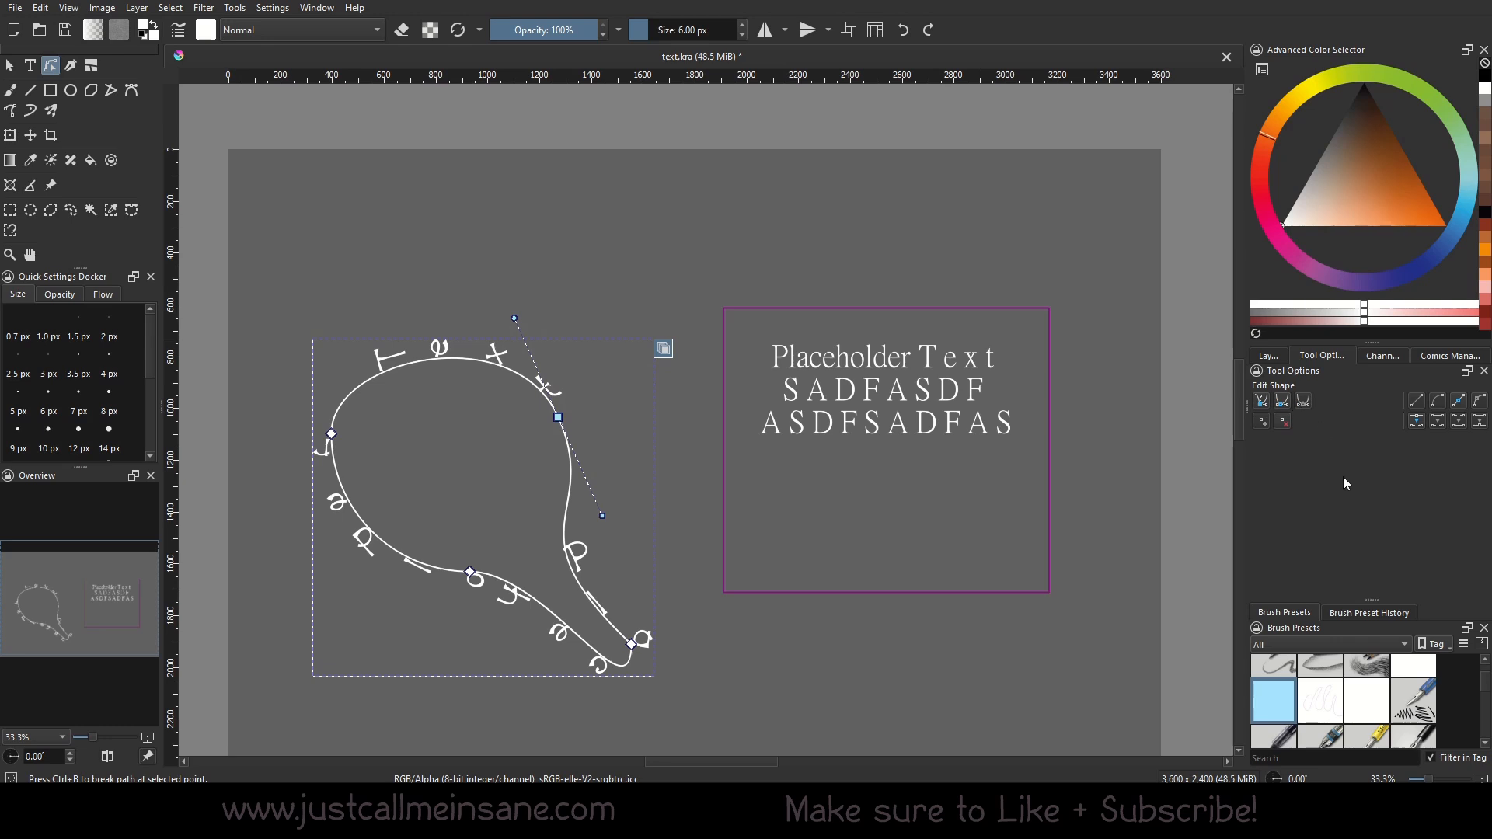
Widen the path's upper right and adjust its bottom and tail nodes to form a speech bubble.
{"action": "left_click_drag", "start_coordinate": [558, 418], "coordinate": [626, 409]}
{"action": "left_click", "coordinate": [631, 645]}
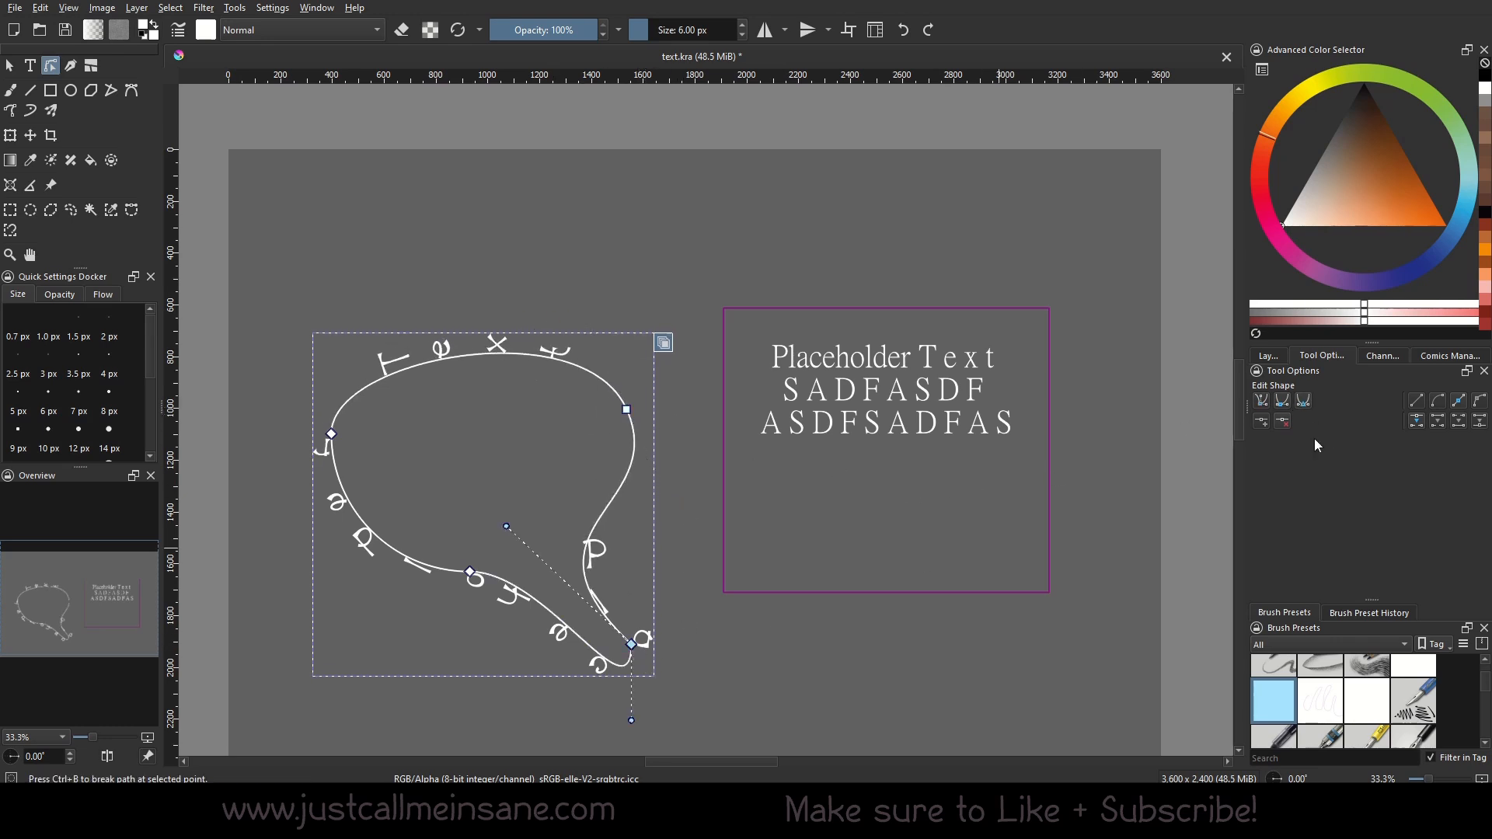
{"action": "left_click_drag", "start_coordinate": [470, 572], "coordinate": [438, 550]}
{"action": "left_click", "coordinate": [632, 644]}
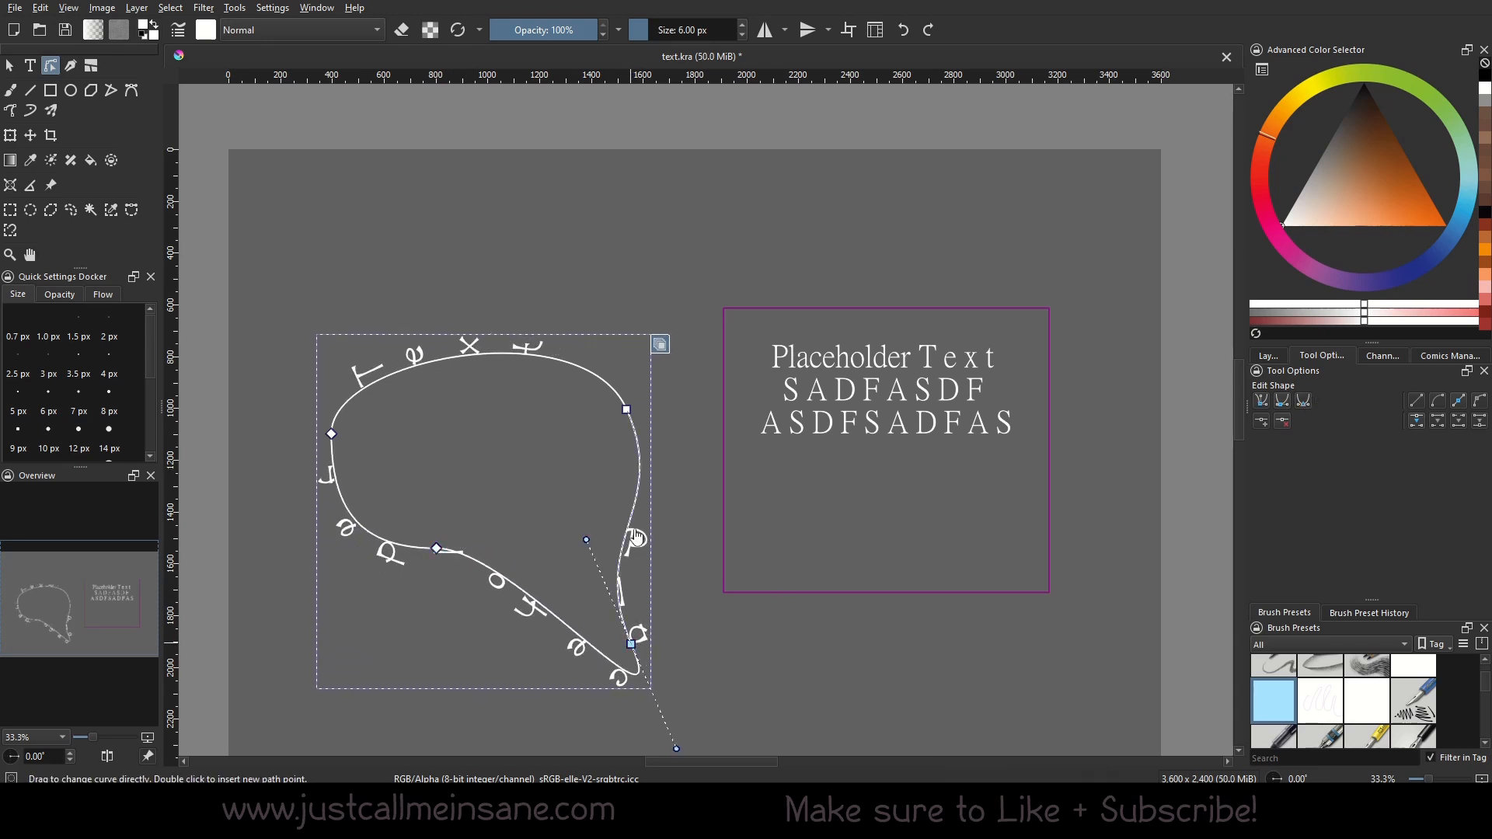
{"action": "left_click_drag", "start_coordinate": [634, 646], "coordinate": [611, 577]}
{"action": "left_click_drag", "start_coordinate": [565, 471], "coordinate": [531, 528]}
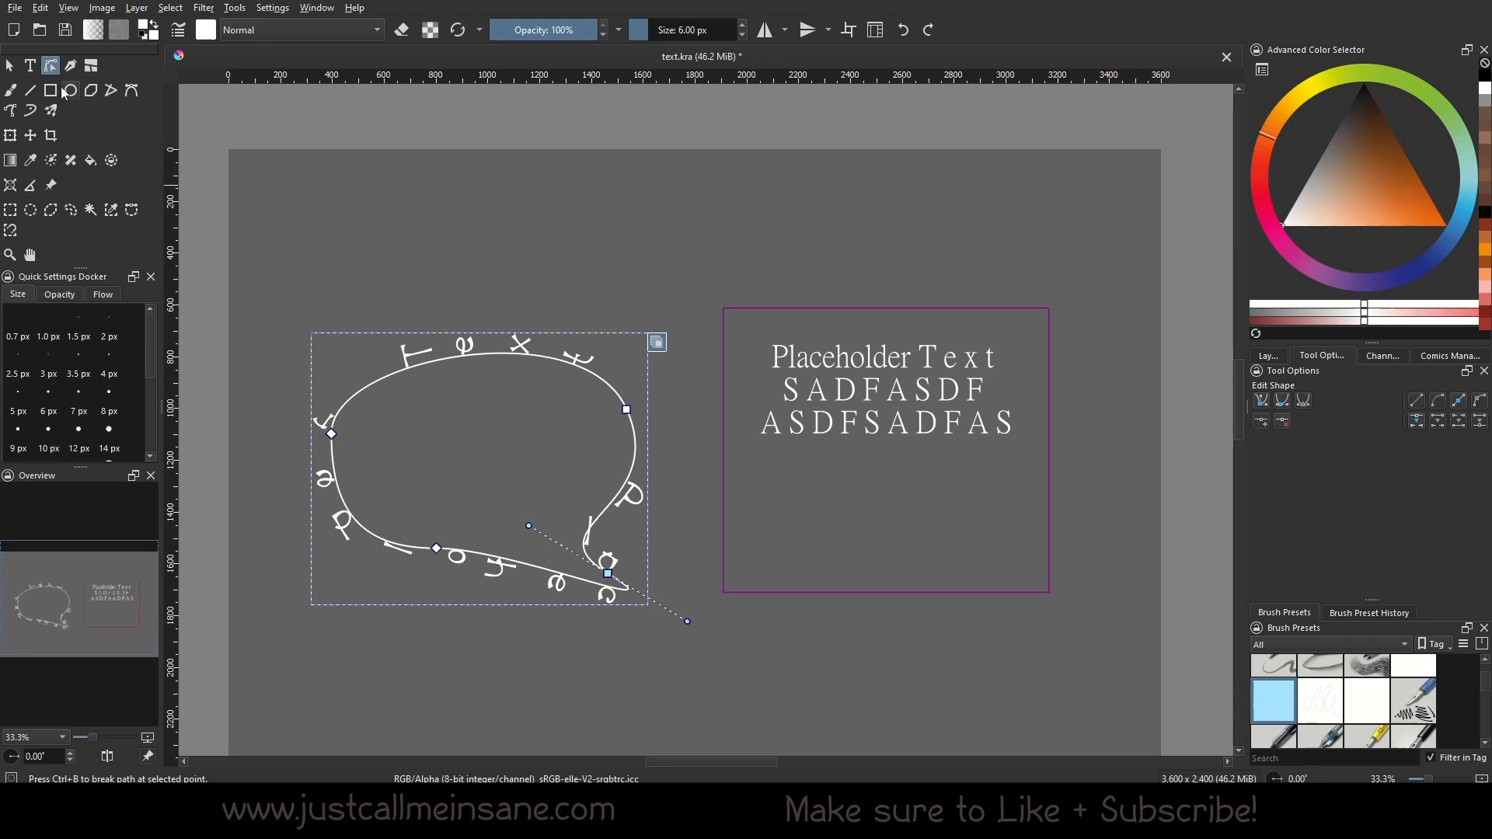
Switch to the Select Shapes tool, show the stroke settings and move the speech bubble path slightly down.
{"action": "left_click", "coordinate": [9, 65]}
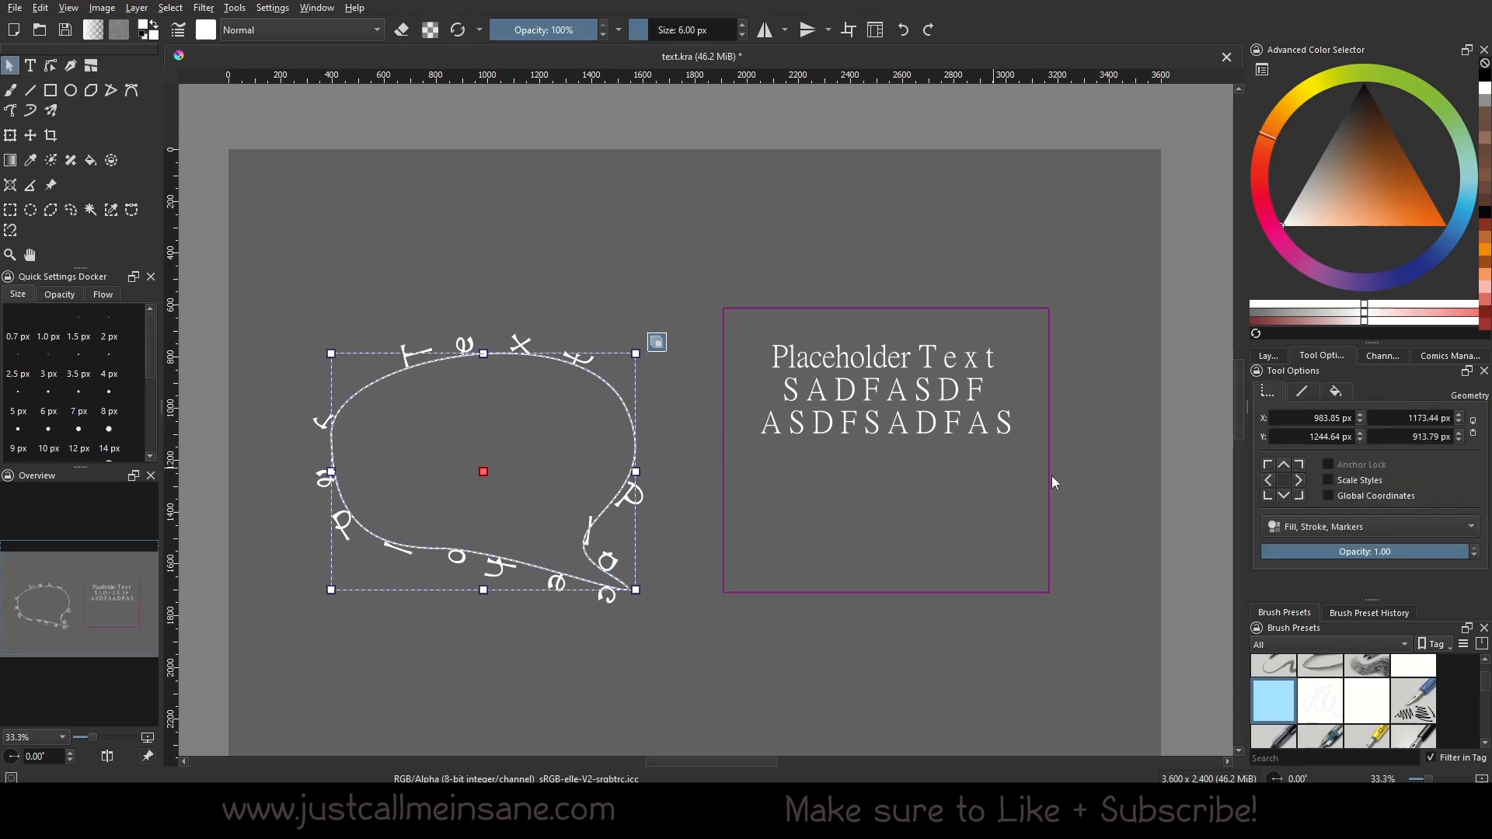
{"action": "left_click", "coordinate": [1302, 393]}
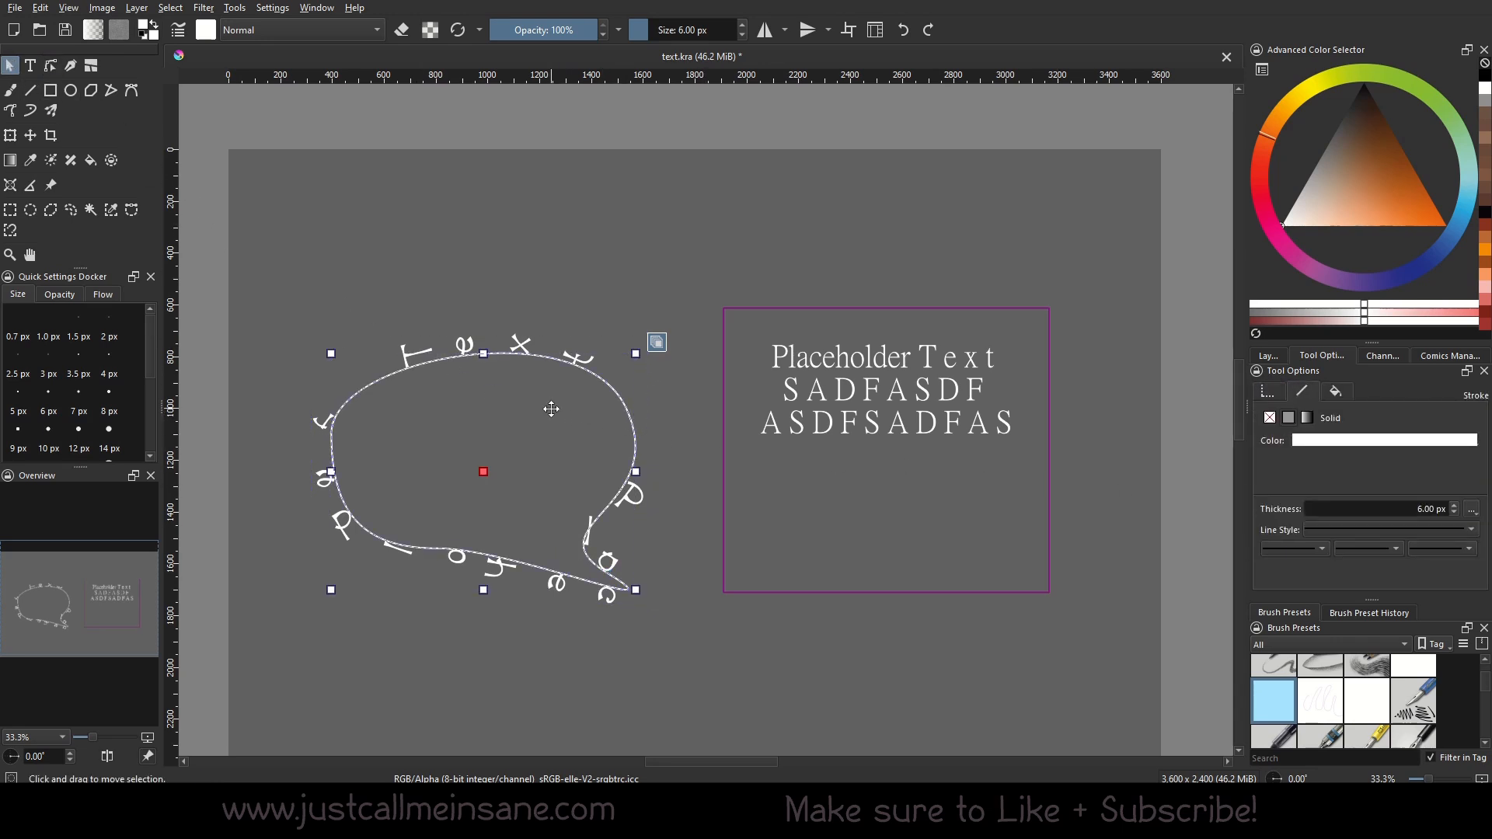
{"action": "mouse_move", "coordinate": [554, 414]}
{"action": "left_mouse_down"}
{"action": "mouse_move", "coordinate": [567, 430]}
{"action": "mouse_move", "coordinate": [536, 412]}
{"action": "mouse_move", "coordinate": [556, 439]}
{"action": "left_mouse_up"}
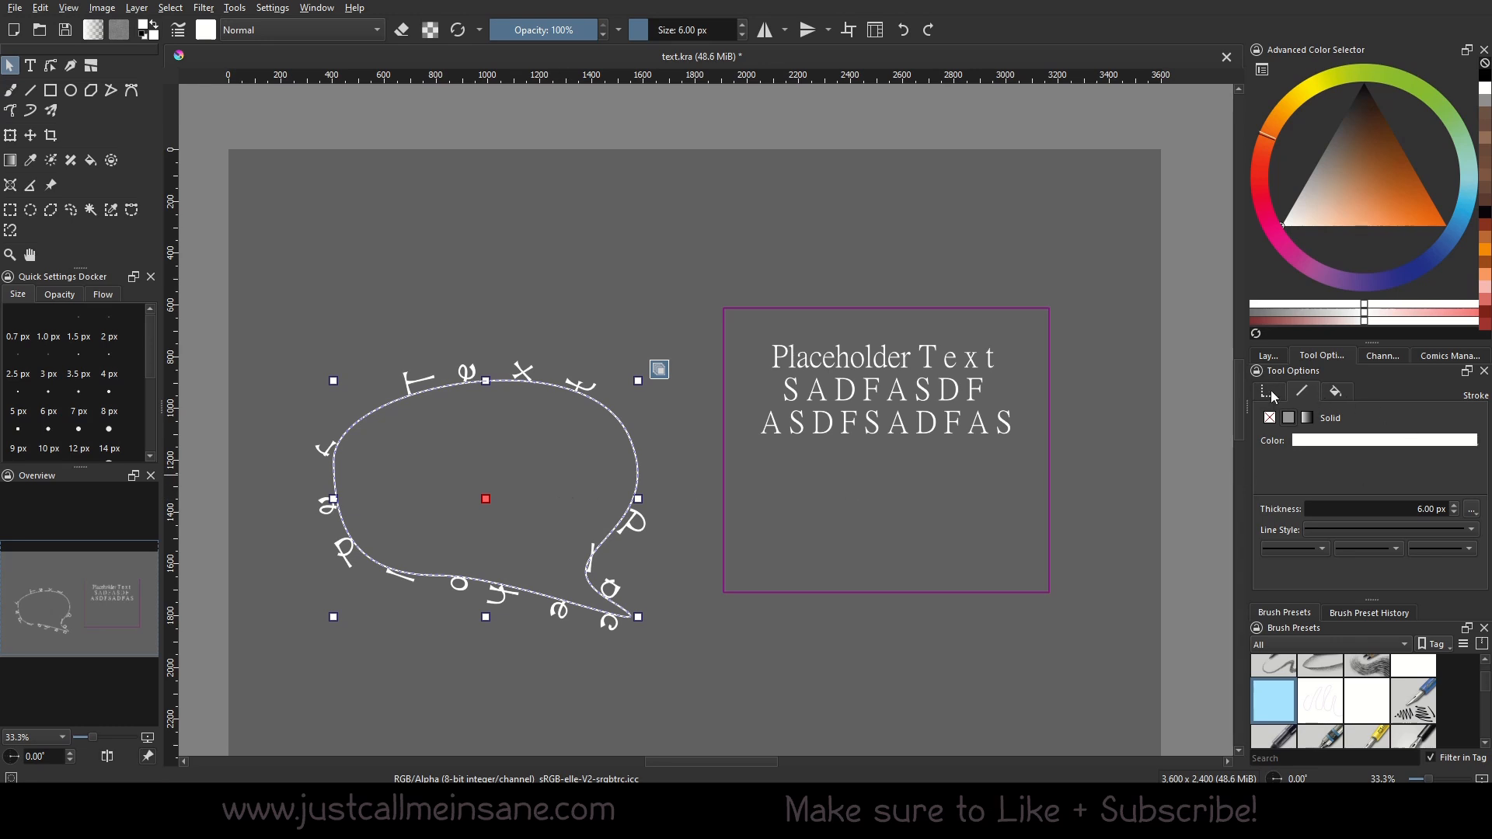
Set the speech bubble path's stroke to None and leave contour editing mode with nothing selected.
{"action": "left_click", "coordinate": [1270, 418]}
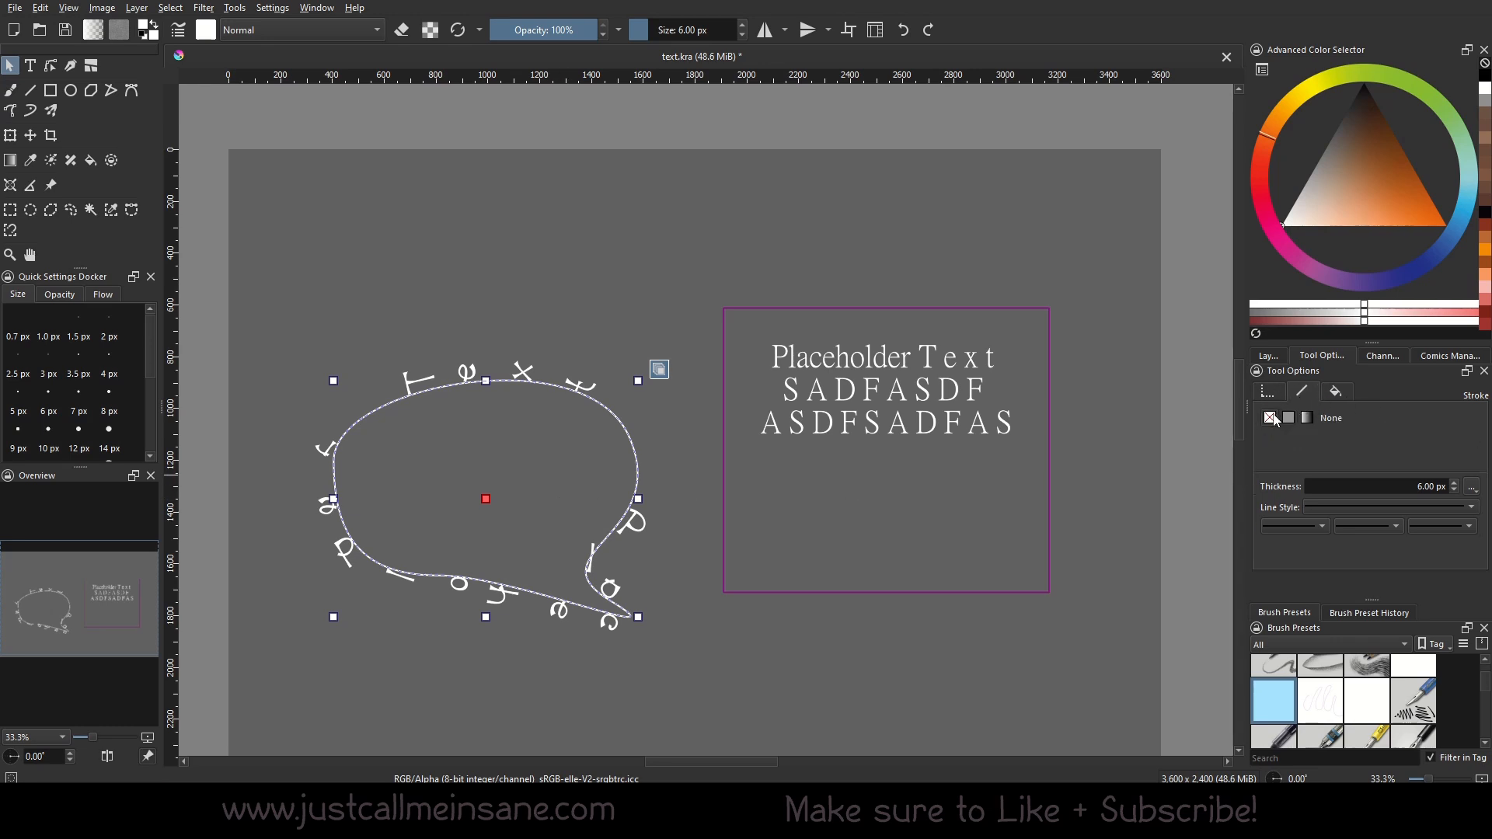
{"action": "left_click", "coordinate": [810, 642]}
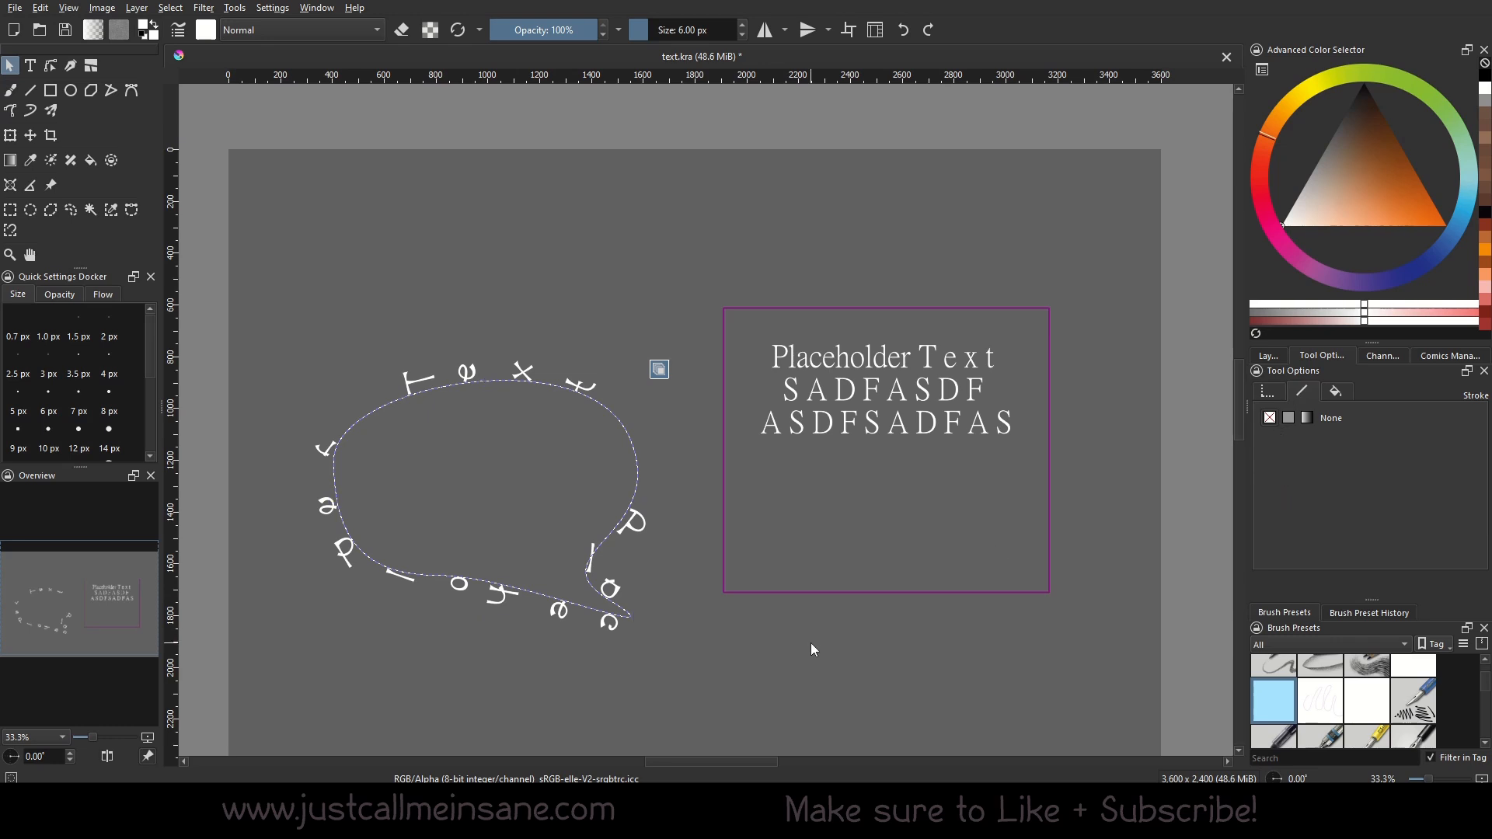
{"action": "scroll", "coordinate": [773, 673], "scroll_direction": "down", "scroll_amount": 1}
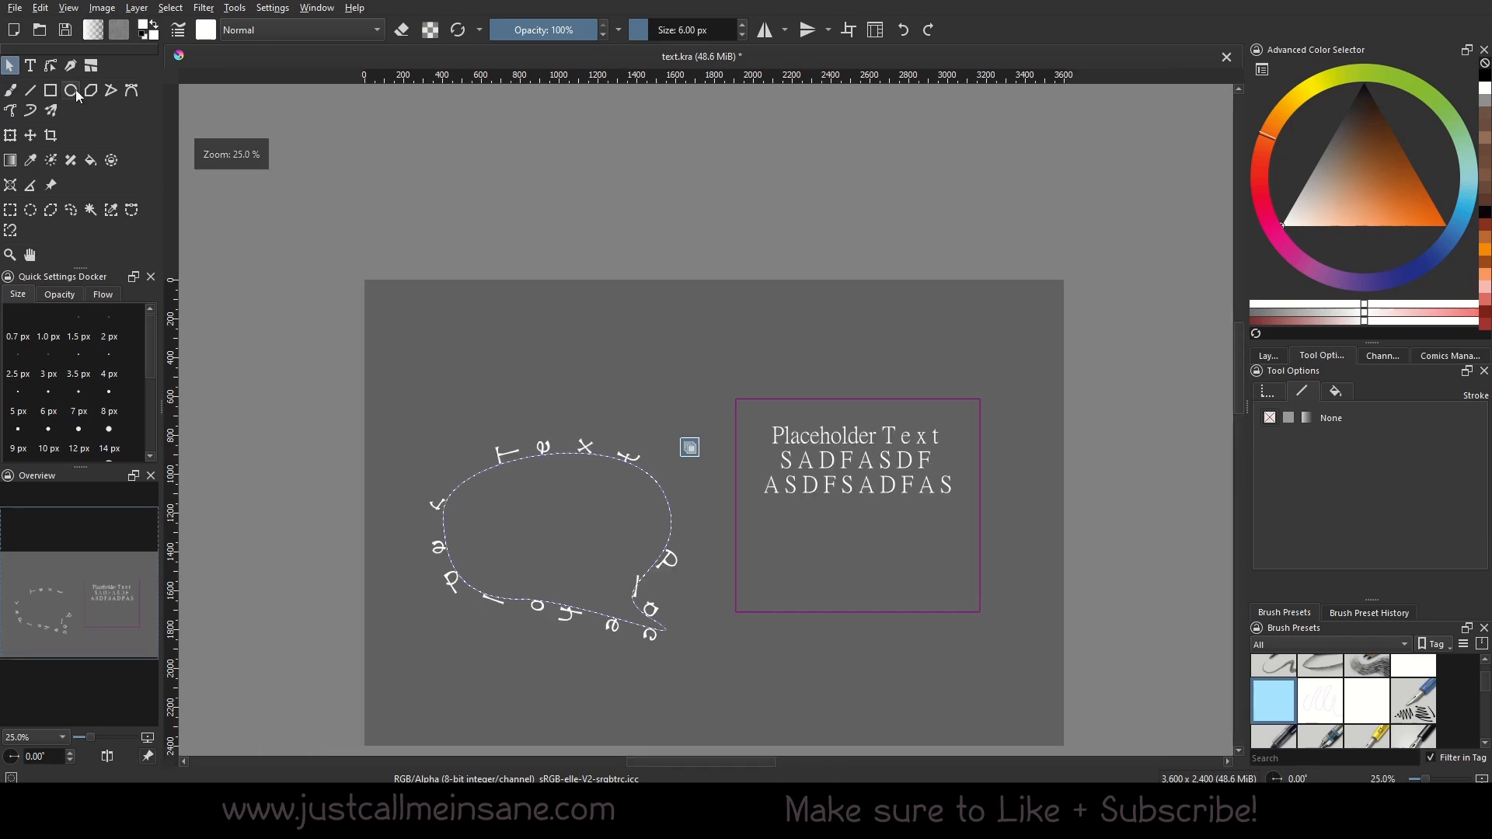
{"action": "left_click", "coordinate": [691, 453]}
{"action": "left_click", "coordinate": [702, 659]}
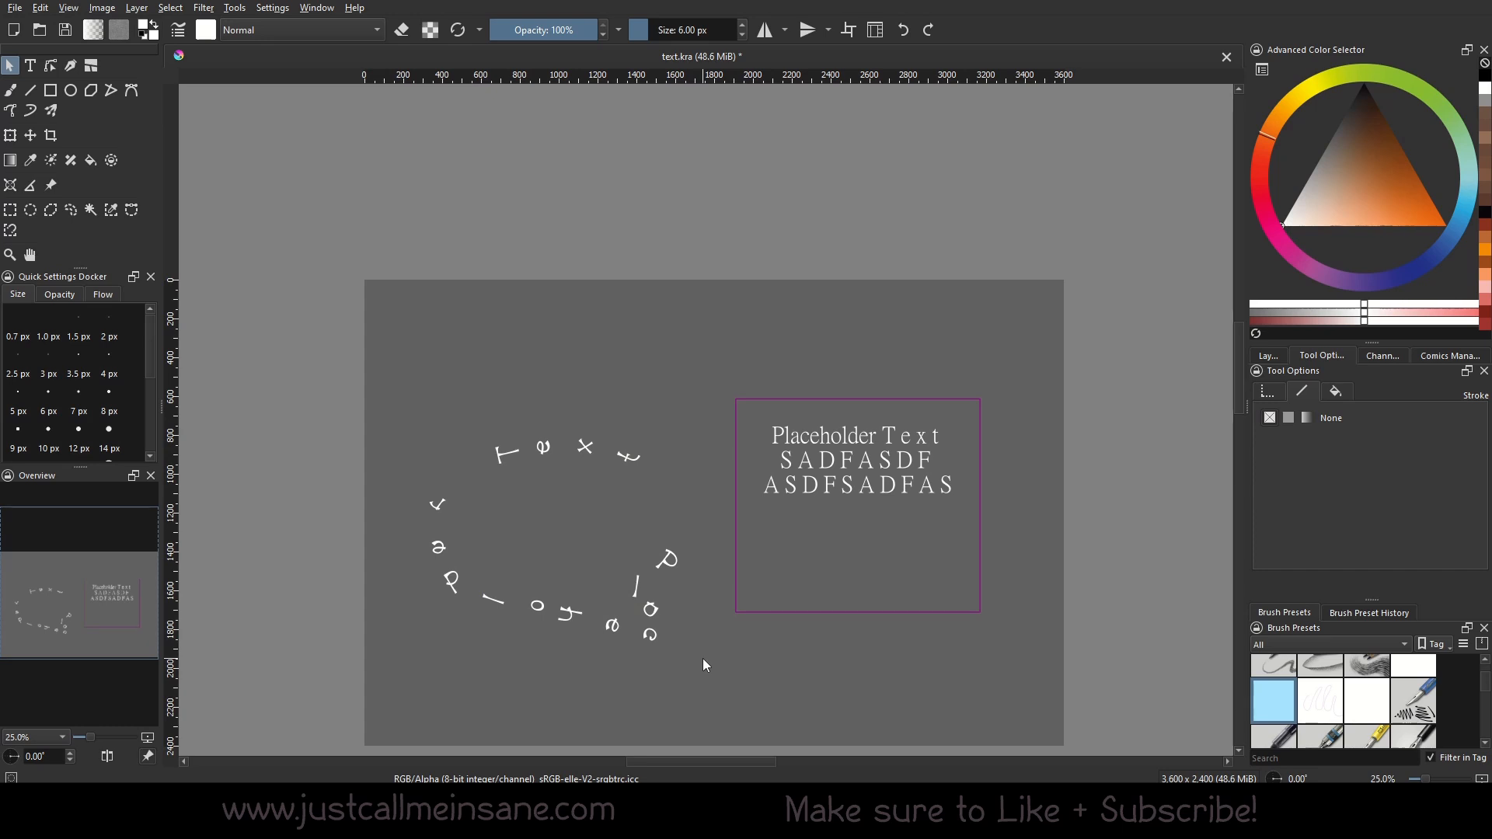
Select the speech bubble text, try a Solid stroke on its letters and set the stroke back to None.
{"action": "scroll", "coordinate": [702, 665], "scroll_direction": "up", "scroll_amount": 1}
{"action": "left_click", "coordinate": [627, 562]}
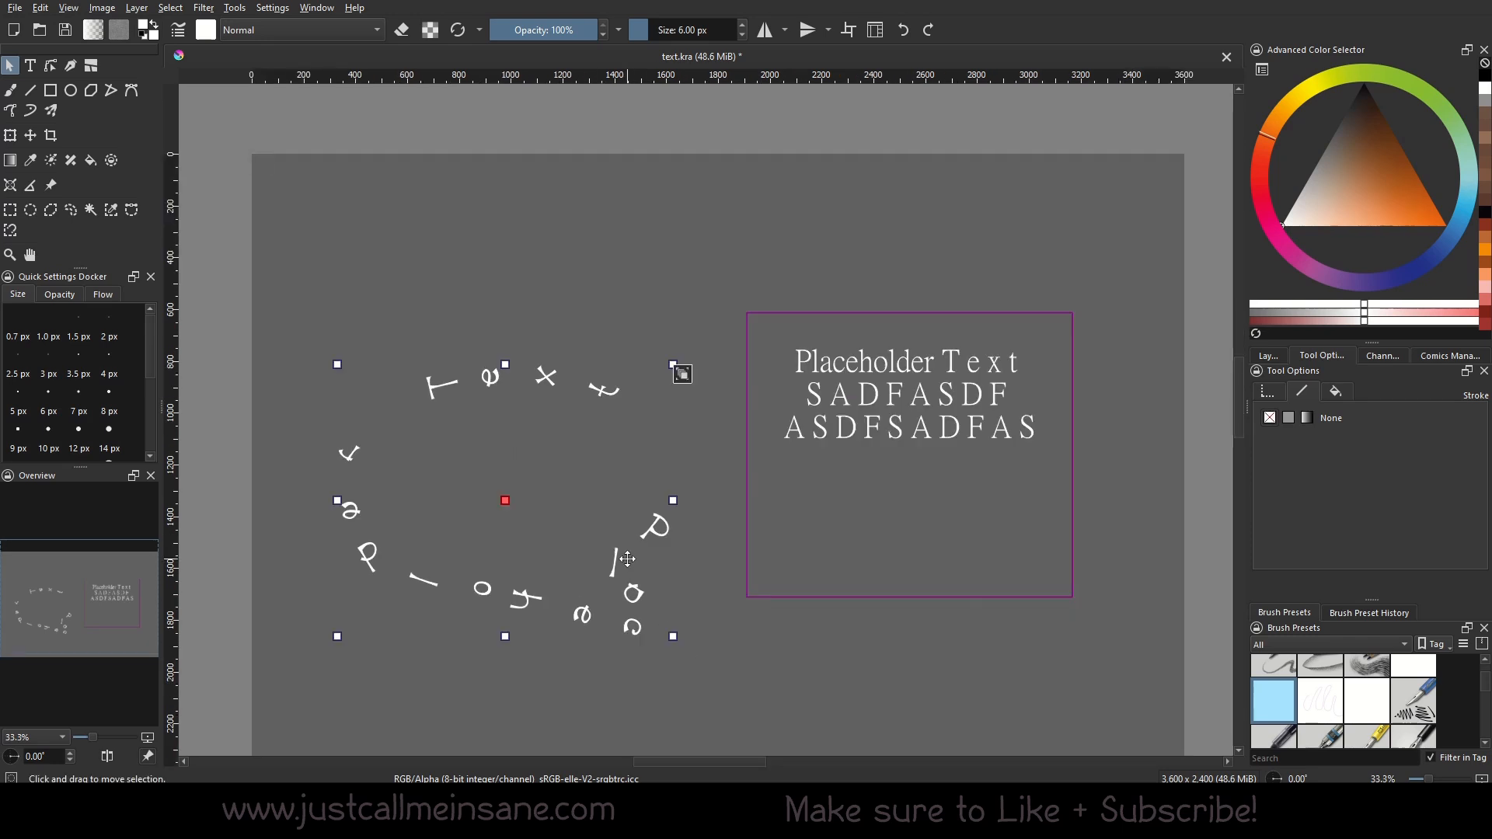
{"action": "left_click", "coordinate": [1289, 418]}
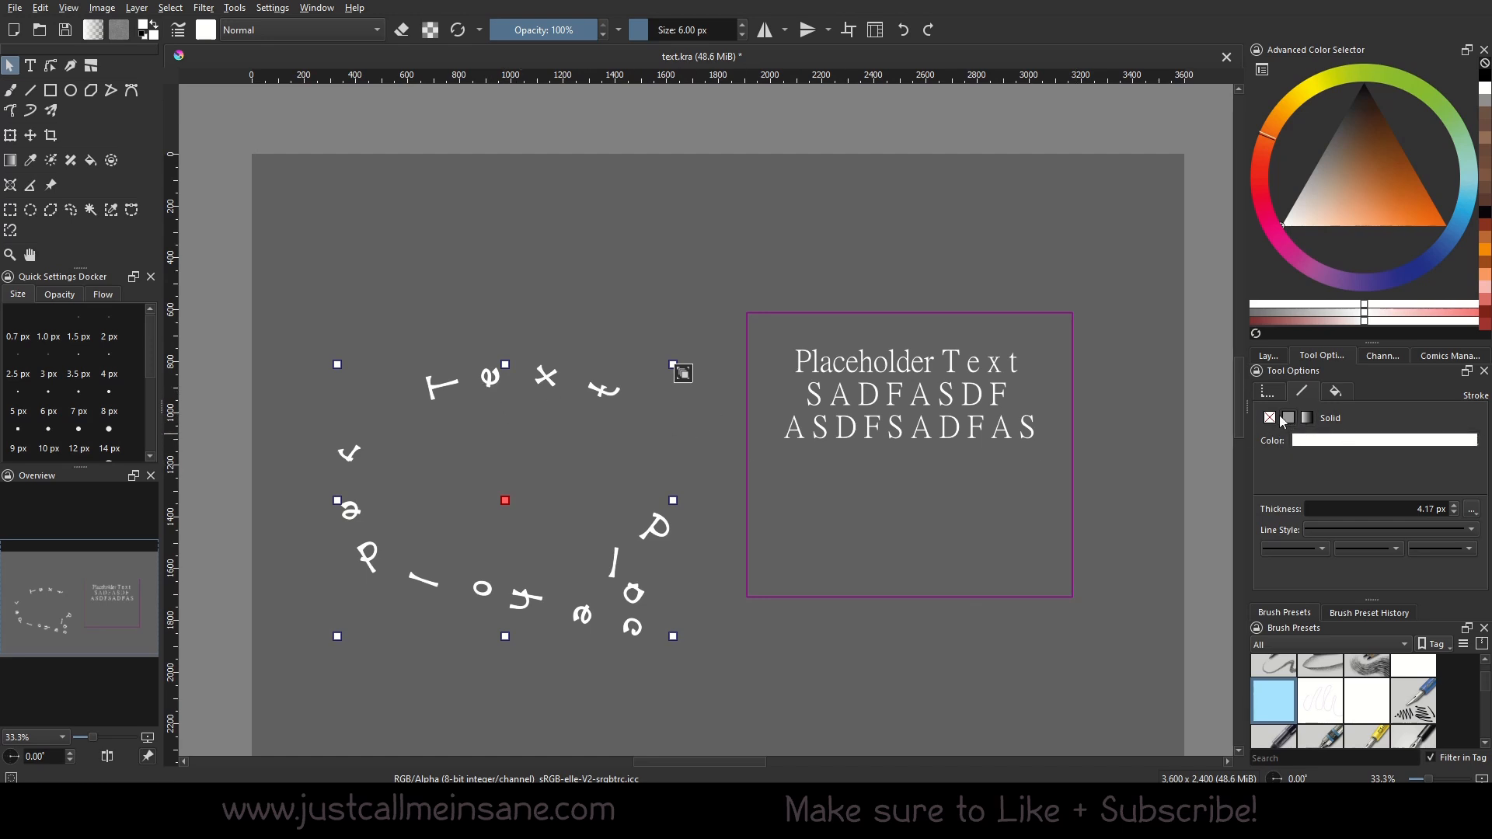
{"action": "left_click", "coordinate": [1272, 418]}
Re-enter contour editing mode, give the speech bubble path a Solid stroke and deselect it.
{"action": "left_click", "coordinate": [682, 373]}
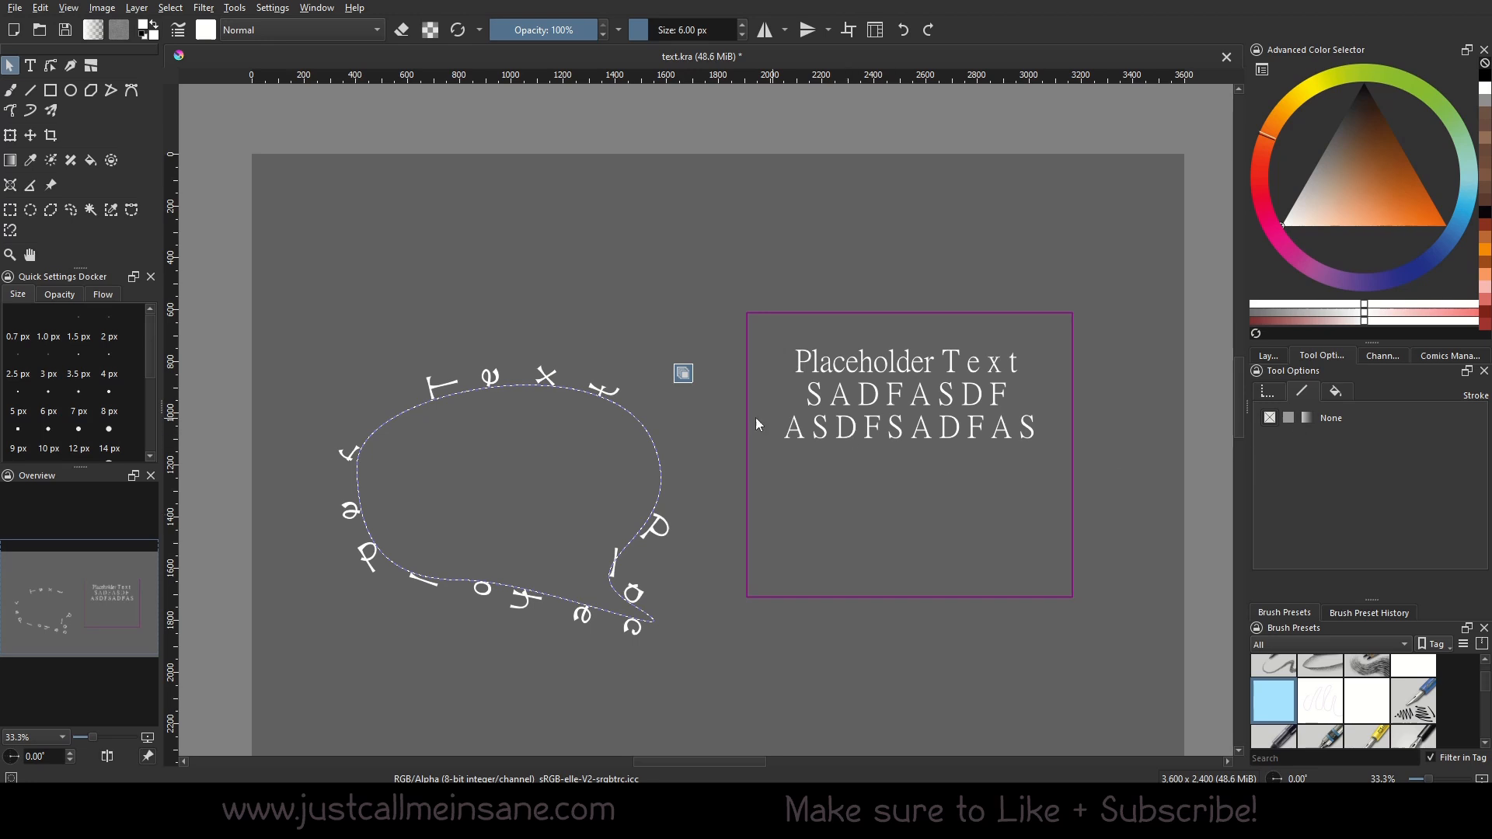
{"action": "left_click", "coordinate": [655, 439]}
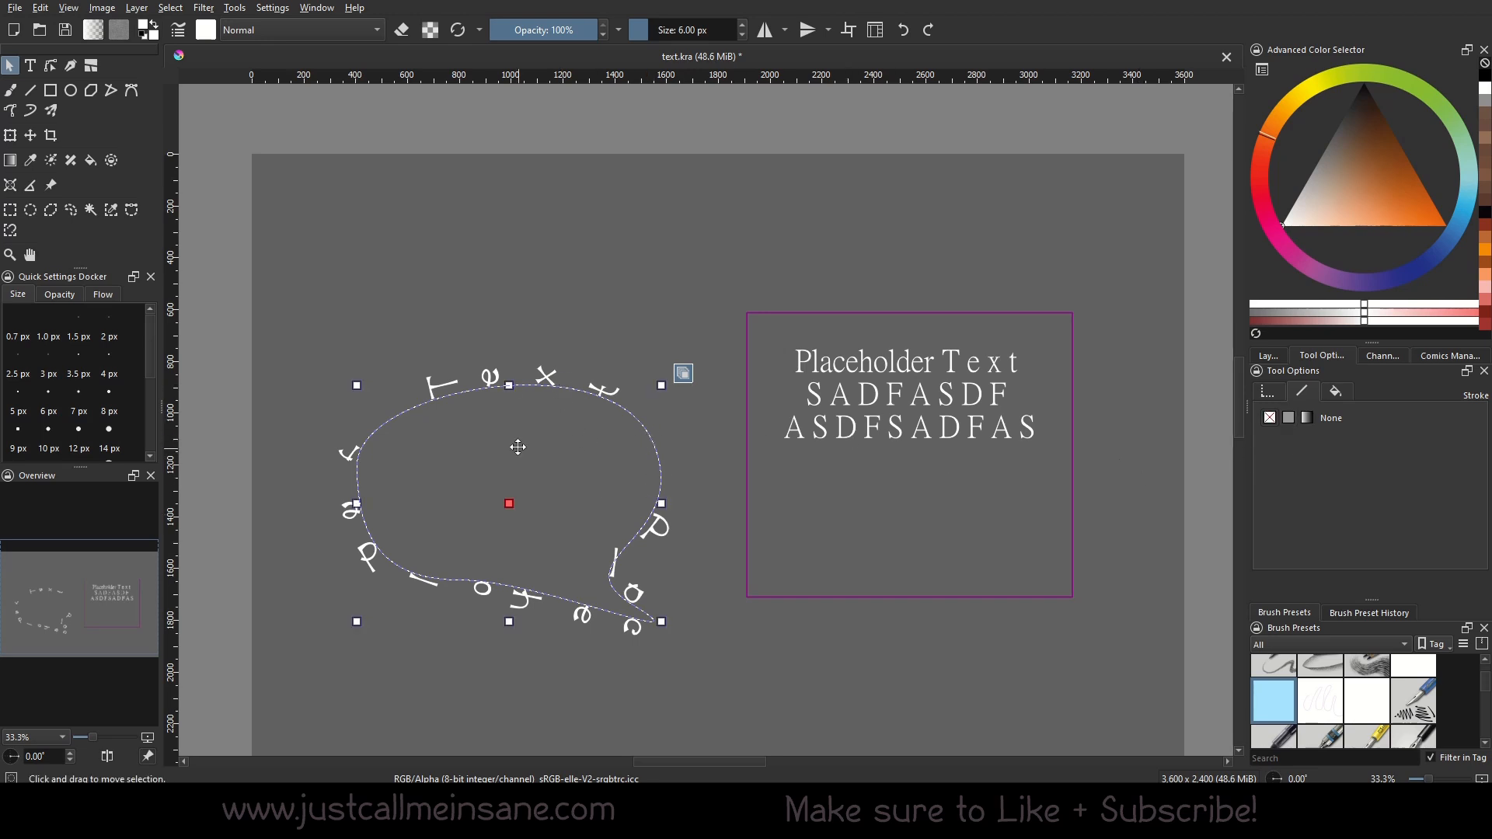
{"action": "left_click", "coordinate": [1288, 418]}
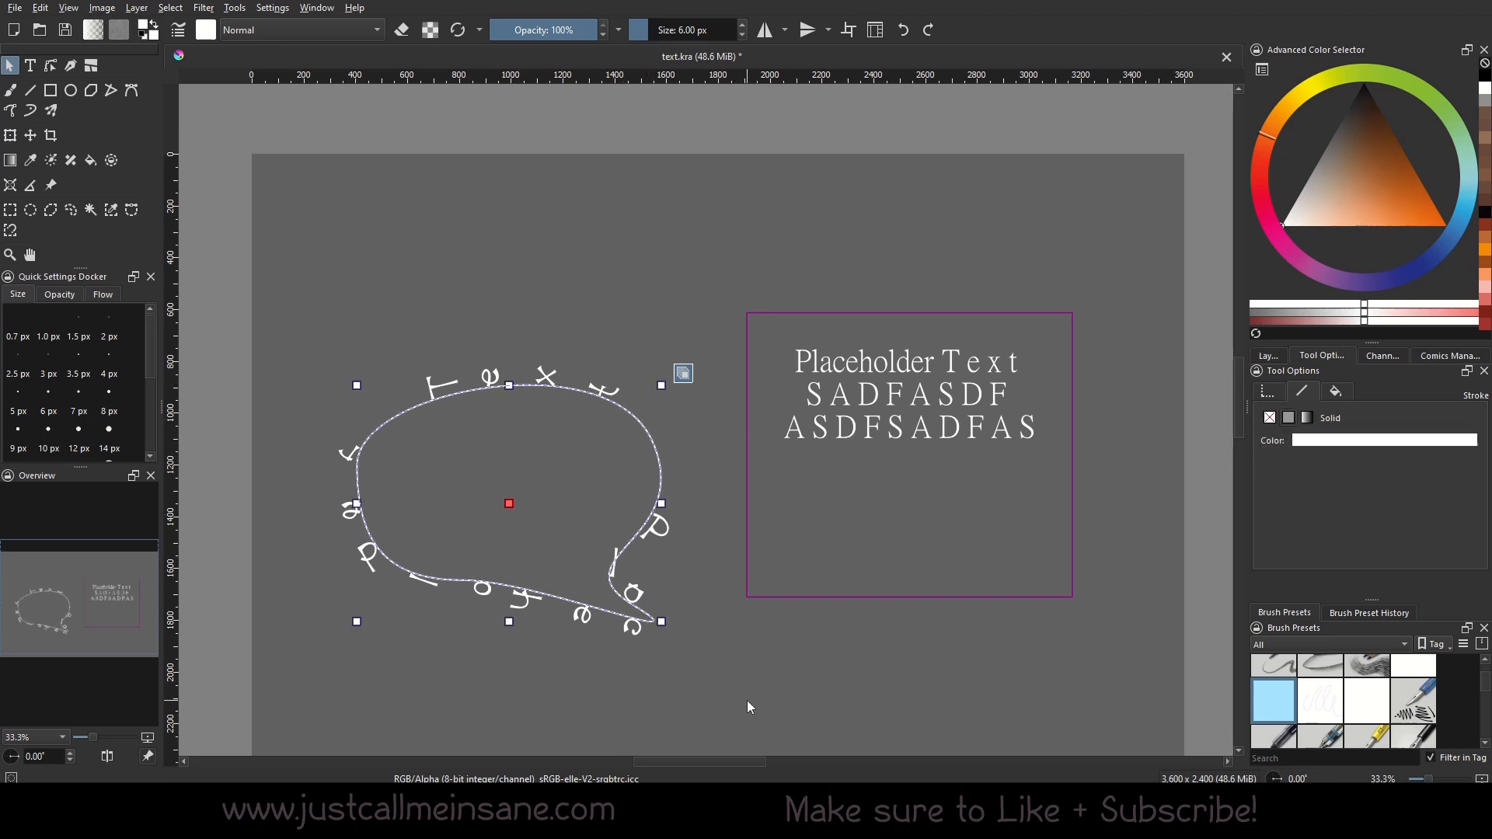
{"action": "left_click", "coordinate": [725, 687]}
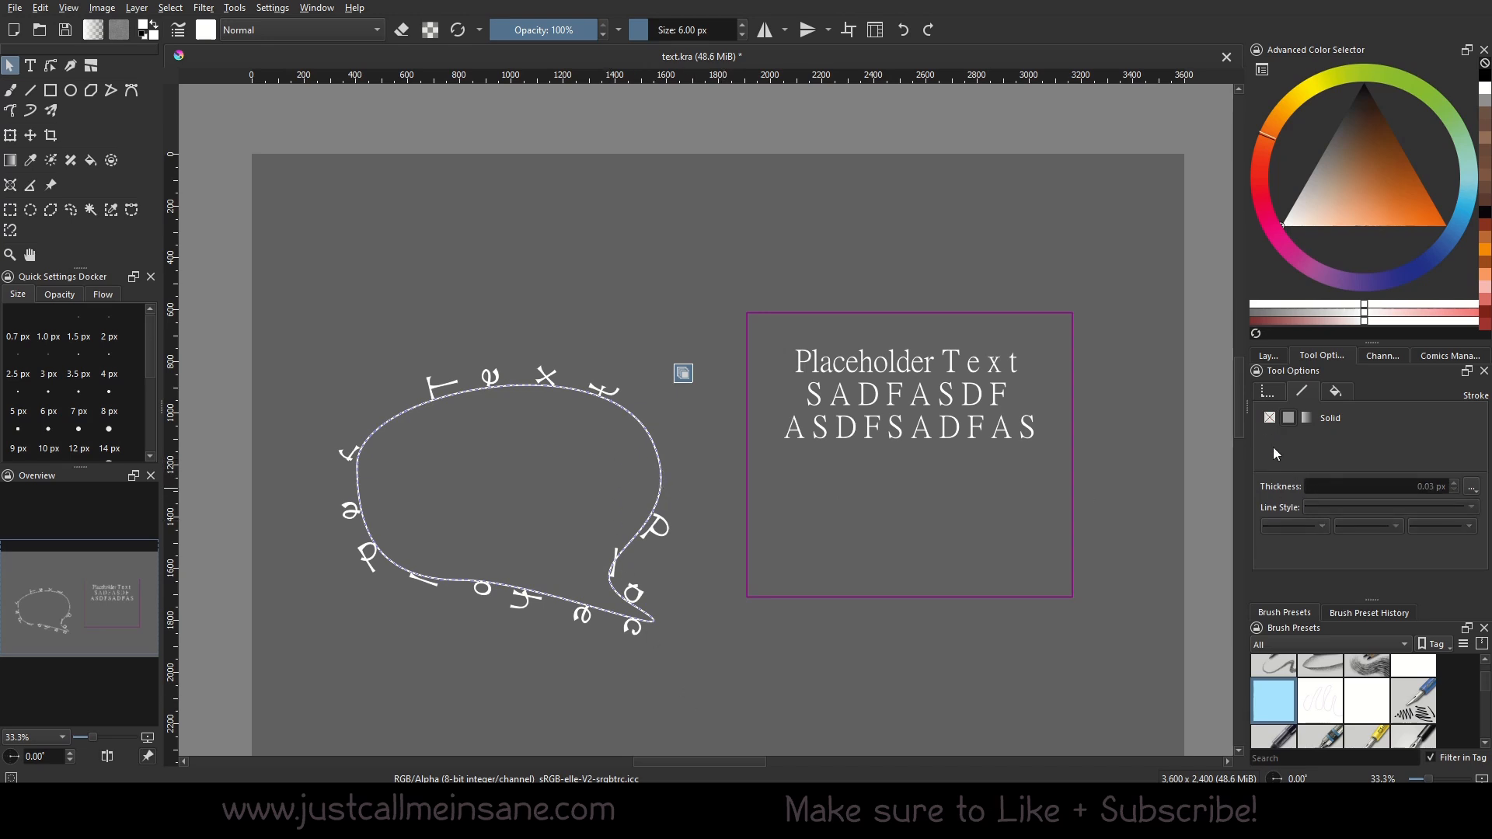
Reshape the speech bubble path with the Edit Shapes tool by moving its upper-right node inward.
{"action": "left_click", "coordinate": [51, 66]}
{"action": "left_click", "coordinate": [670, 474]}
{"action": "left_click", "coordinate": [670, 474]}
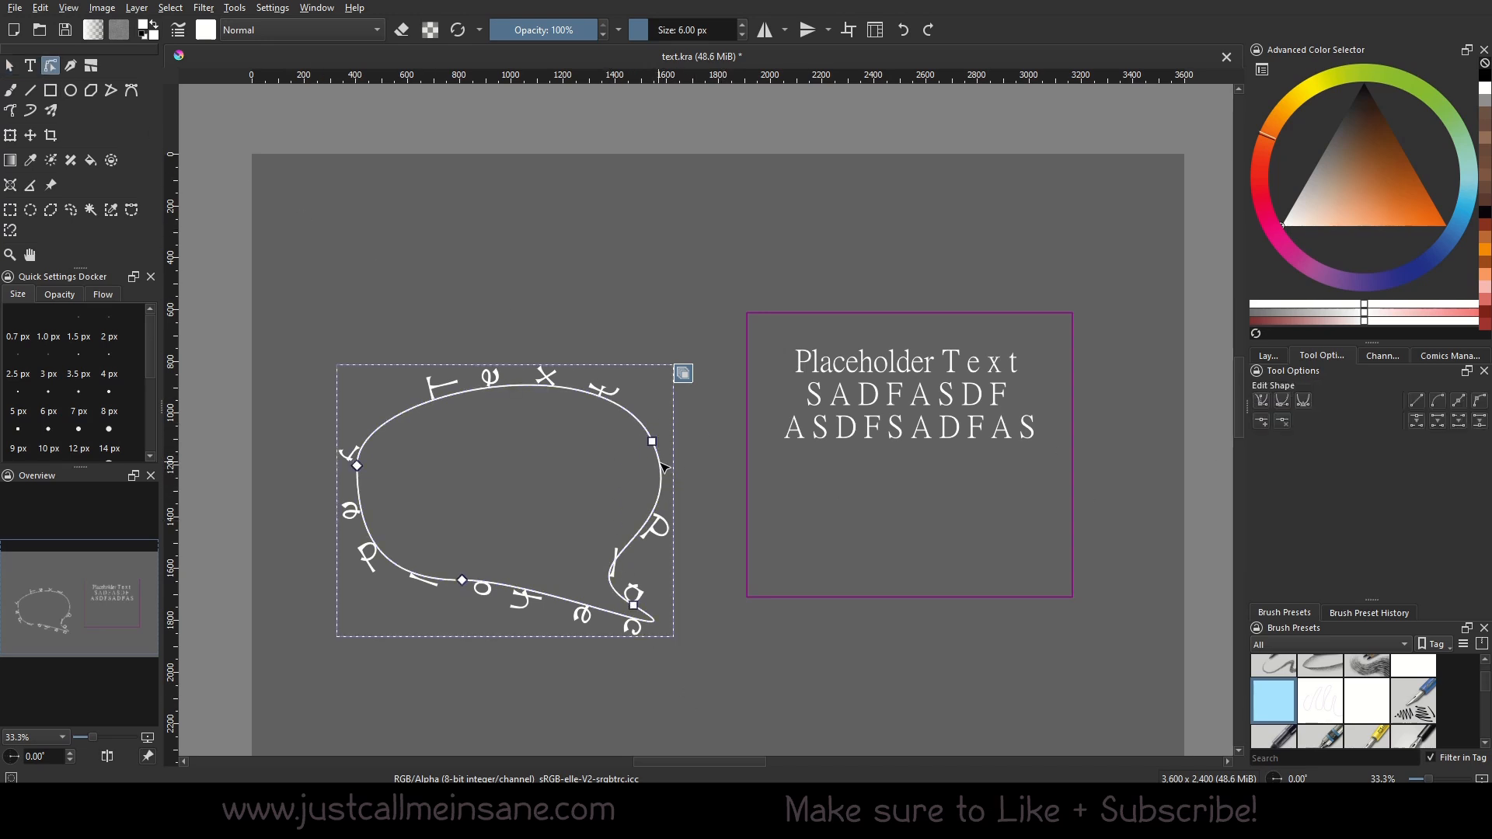
{"action": "left_click_drag", "start_coordinate": [657, 443], "coordinate": [578, 466]}
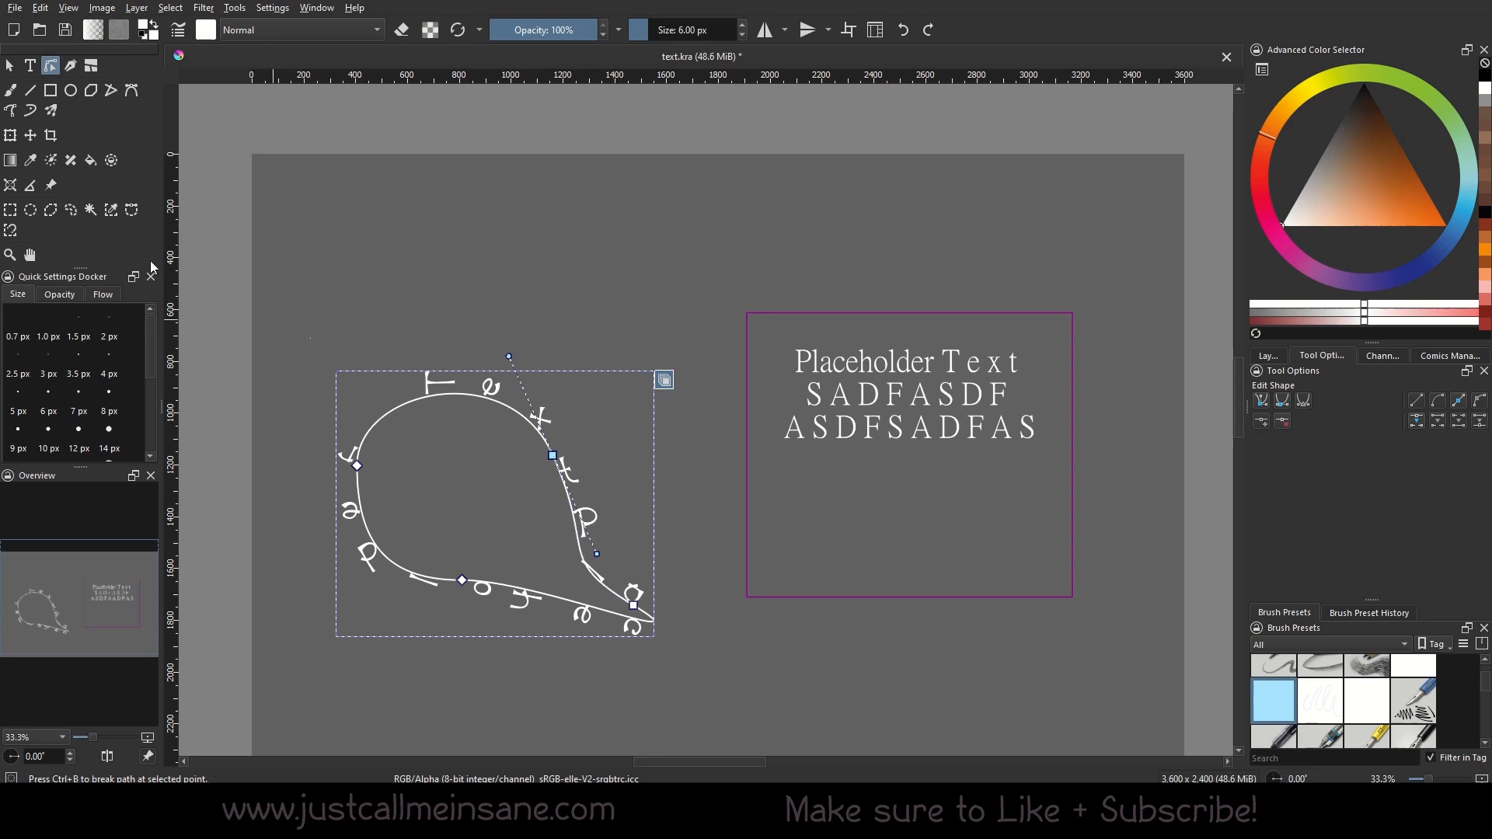
Move the reshaped path slightly up and to the right, set its stroke to None and leave contour editing mode.
{"action": "left_click", "coordinate": [10, 66]}
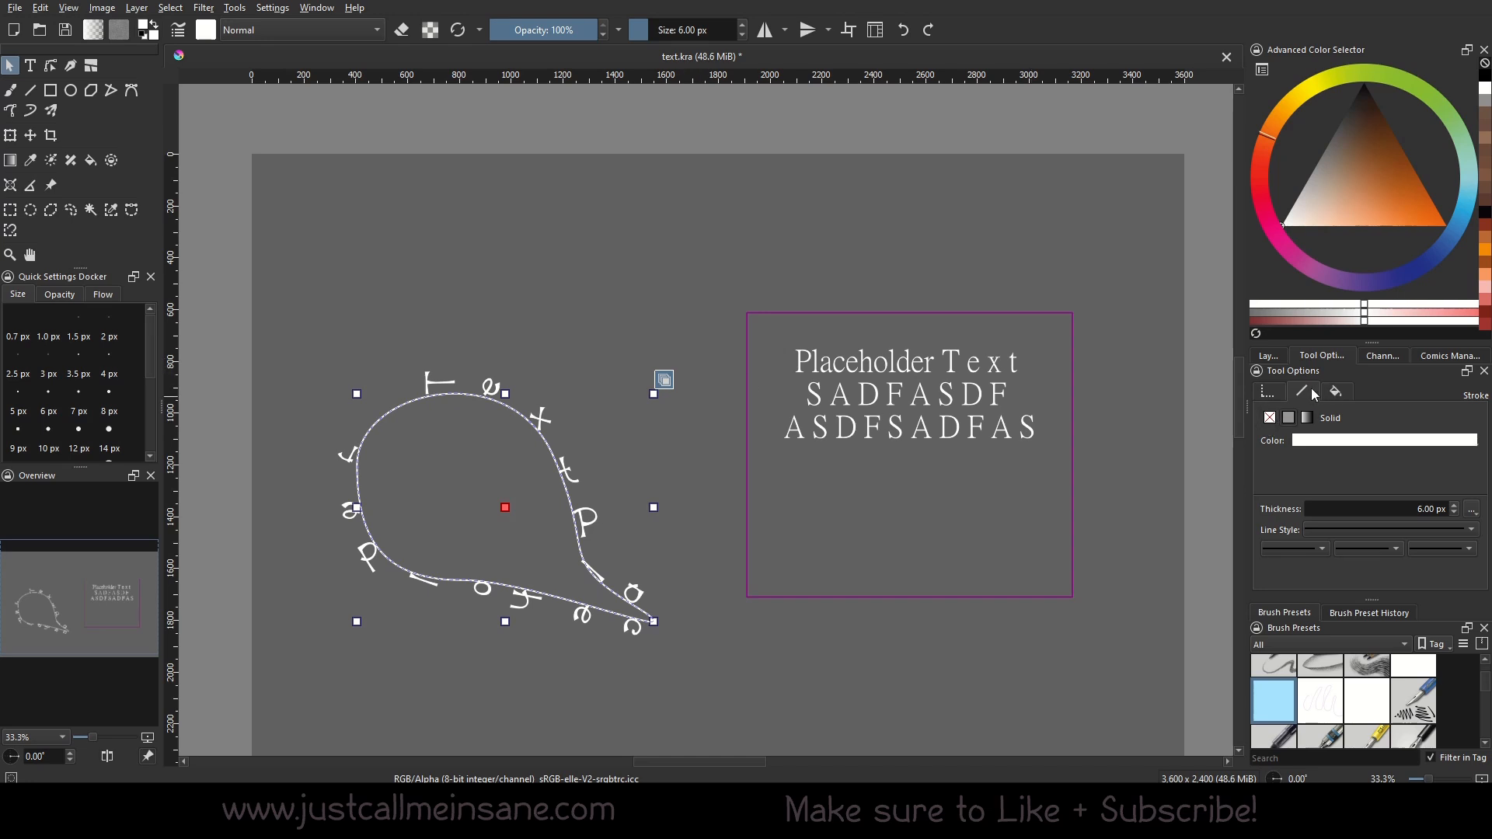
{"action": "mouse_move", "coordinate": [520, 441]}
{"action": "left_mouse_down"}
{"action": "mouse_move", "coordinate": [557, 443]}
{"action": "mouse_move", "coordinate": [506, 422]}
{"action": "left_mouse_up"}
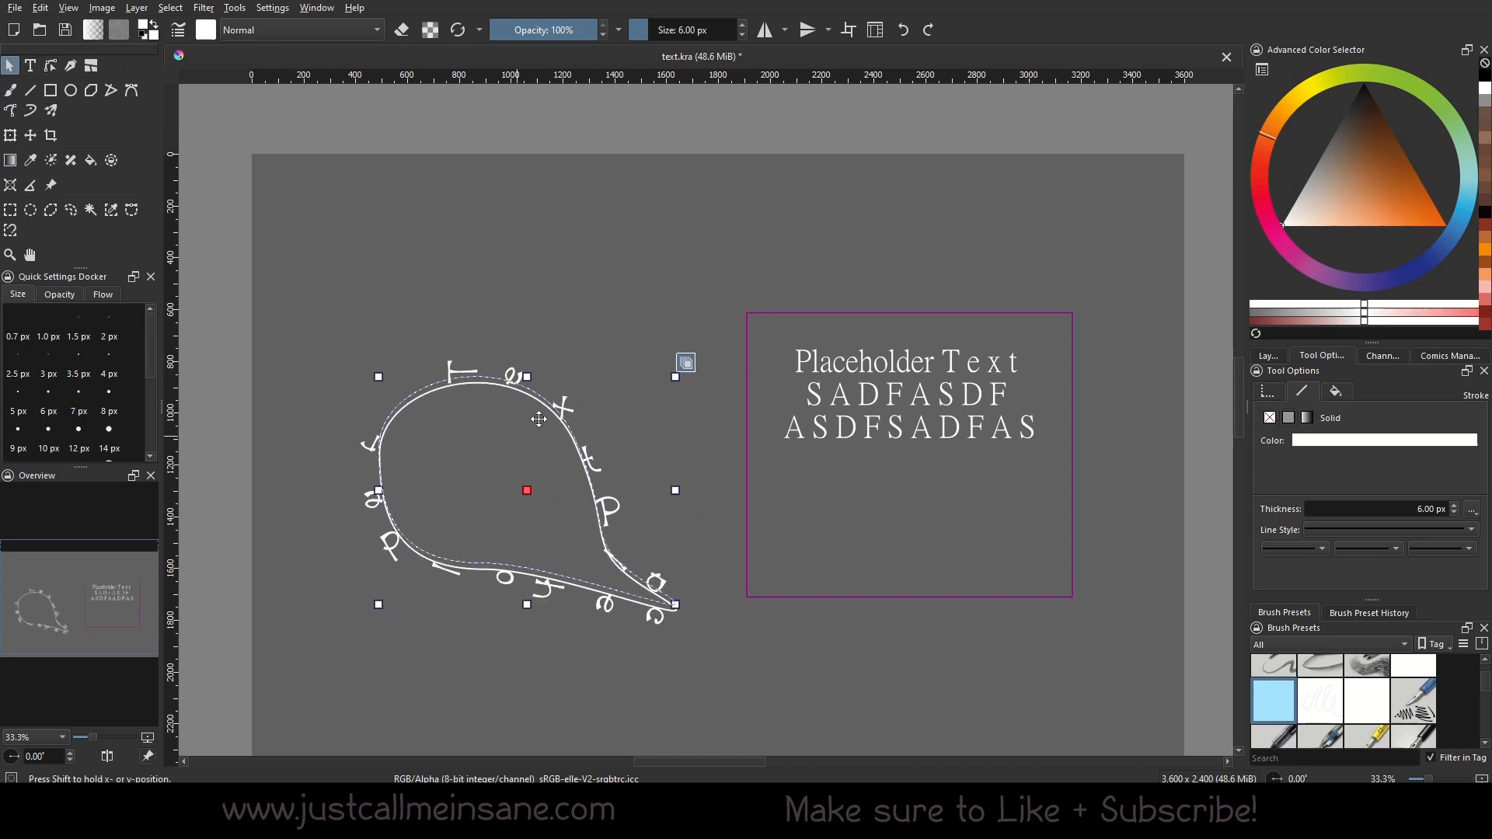
{"action": "left_click", "coordinate": [1271, 417]}
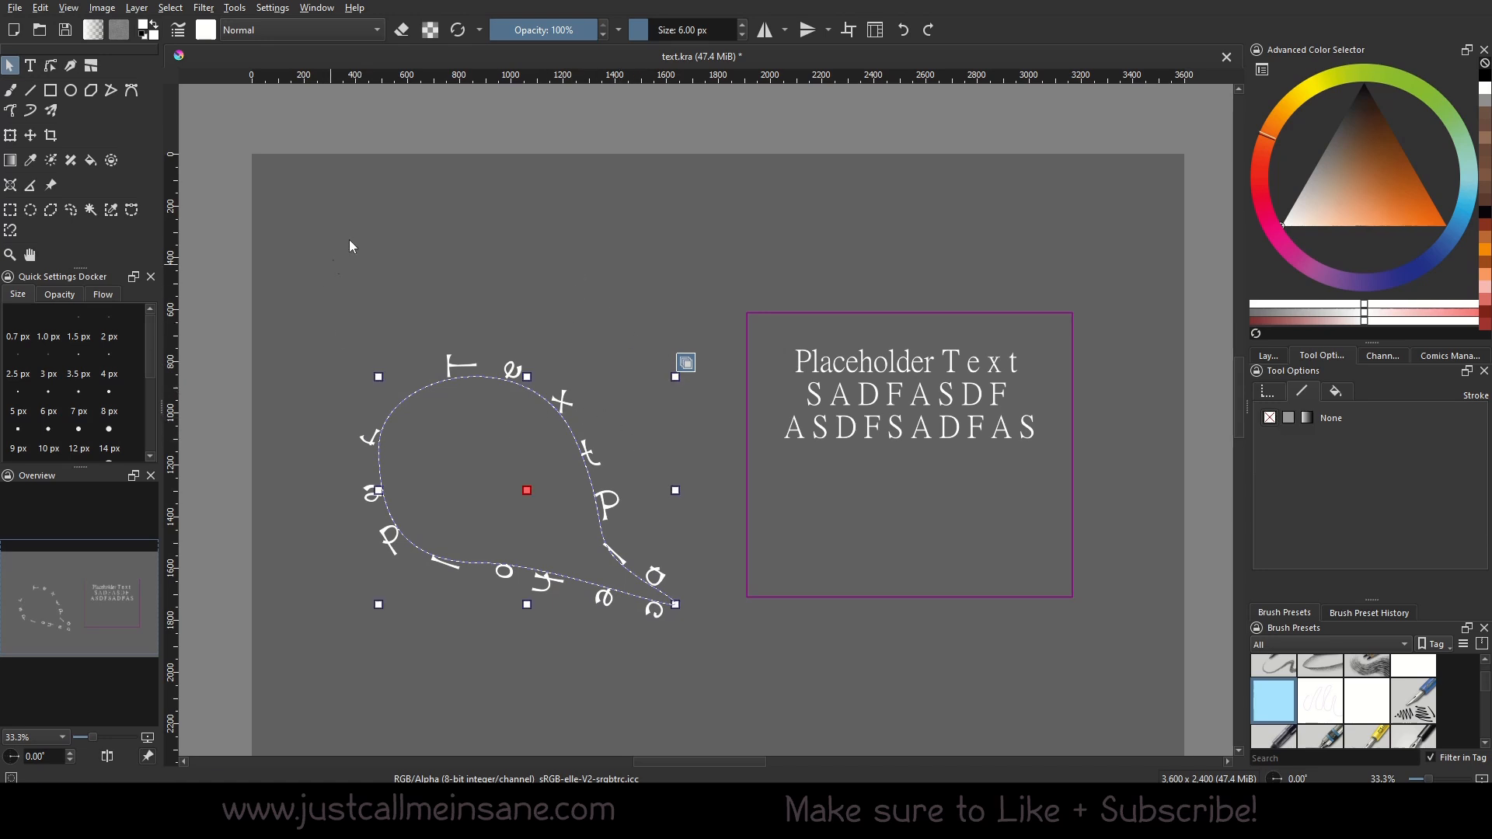
{"action": "left_click", "coordinate": [523, 261]}
{"action": "left_click", "coordinate": [688, 358]}
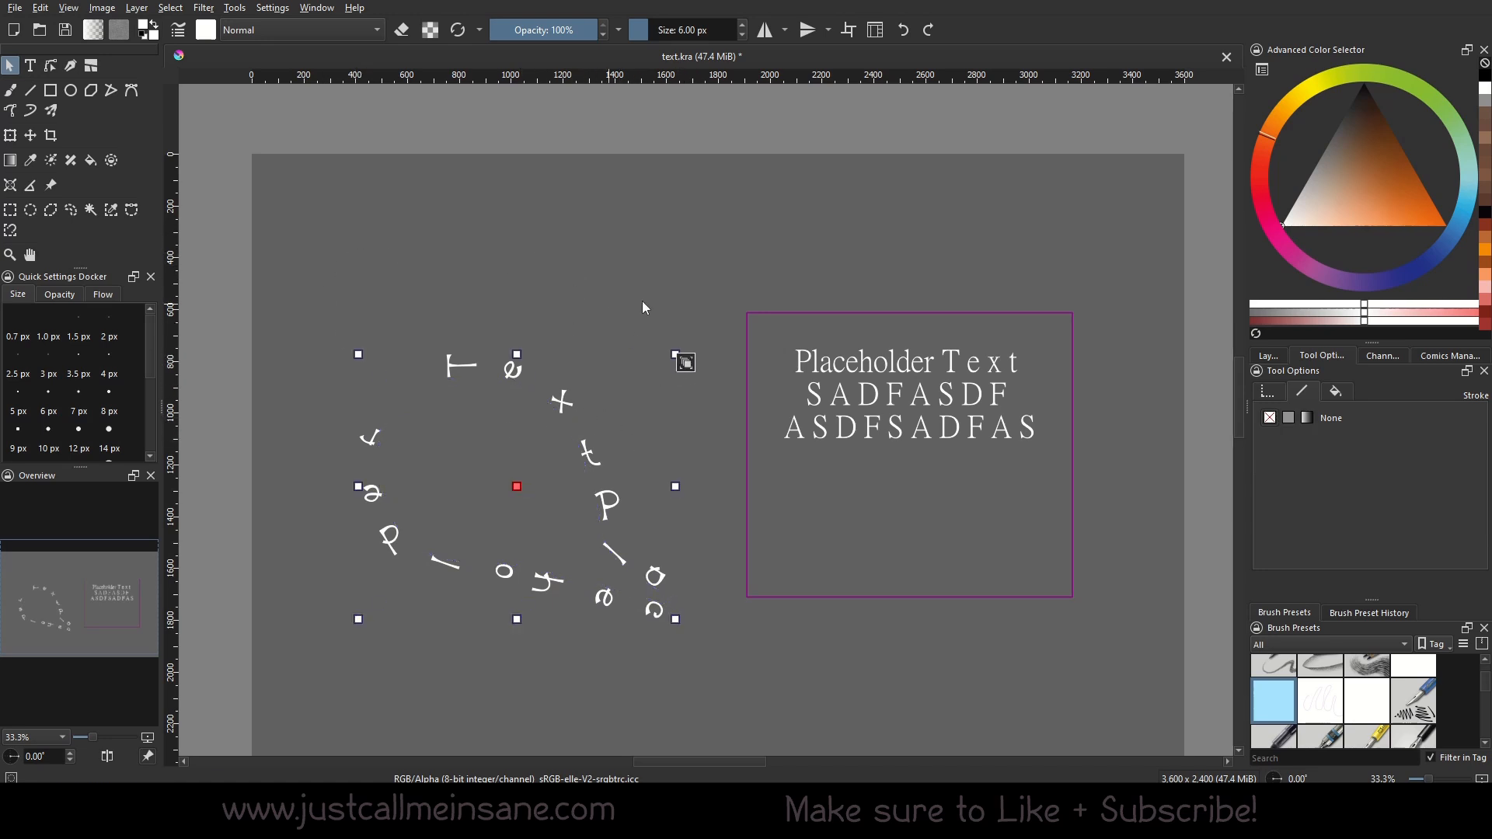
Re-enter contour editing mode, give the text path a Solid purple stroke, then leave the mode with nothing selected.
{"action": "left_click", "coordinate": [682, 367]}
{"action": "left_click", "coordinate": [572, 427]}
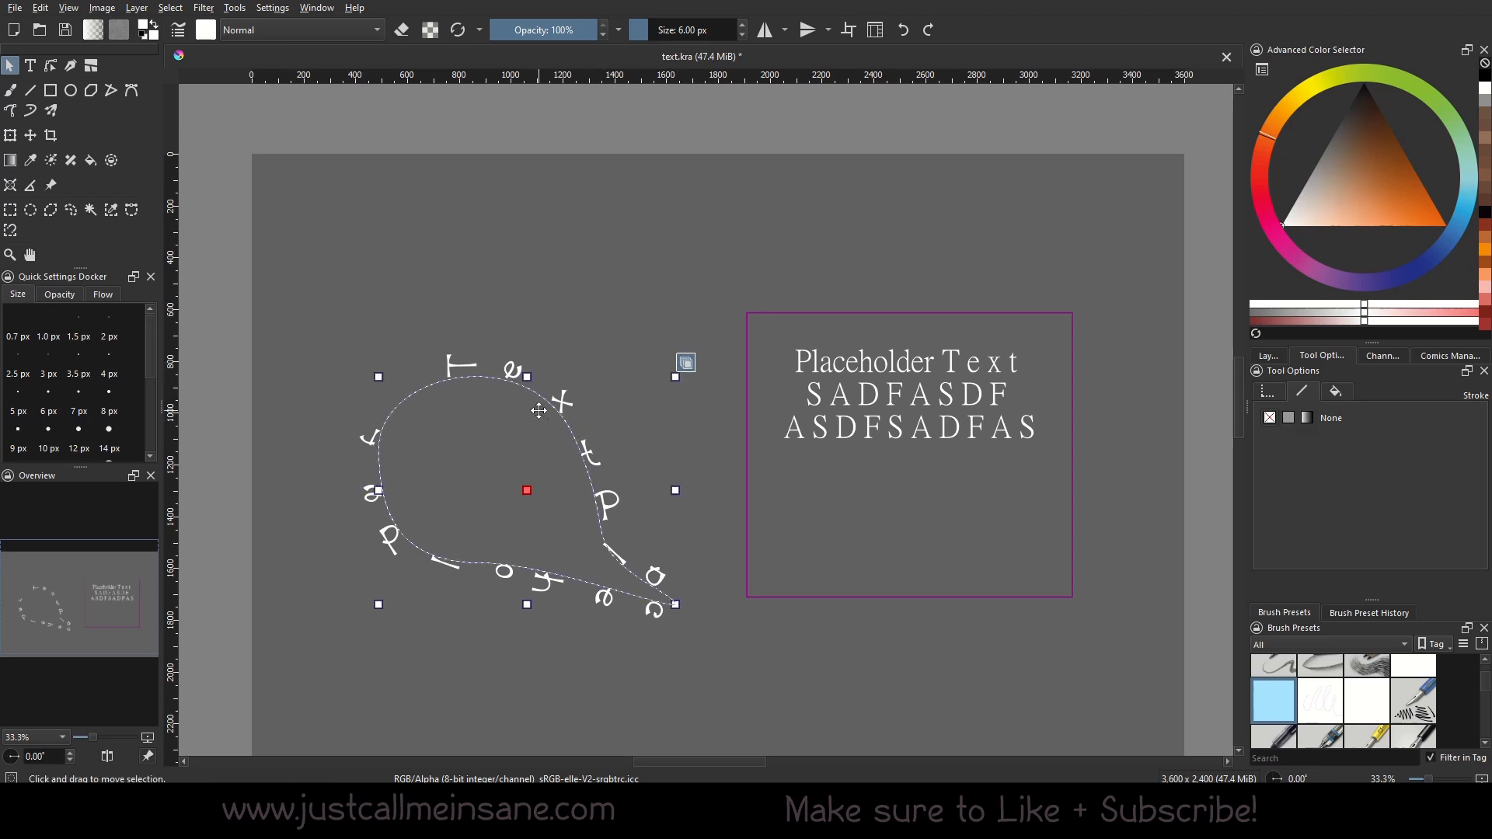
{"action": "left_click", "coordinate": [1288, 418]}
{"action": "left_click", "coordinate": [1331, 440]}
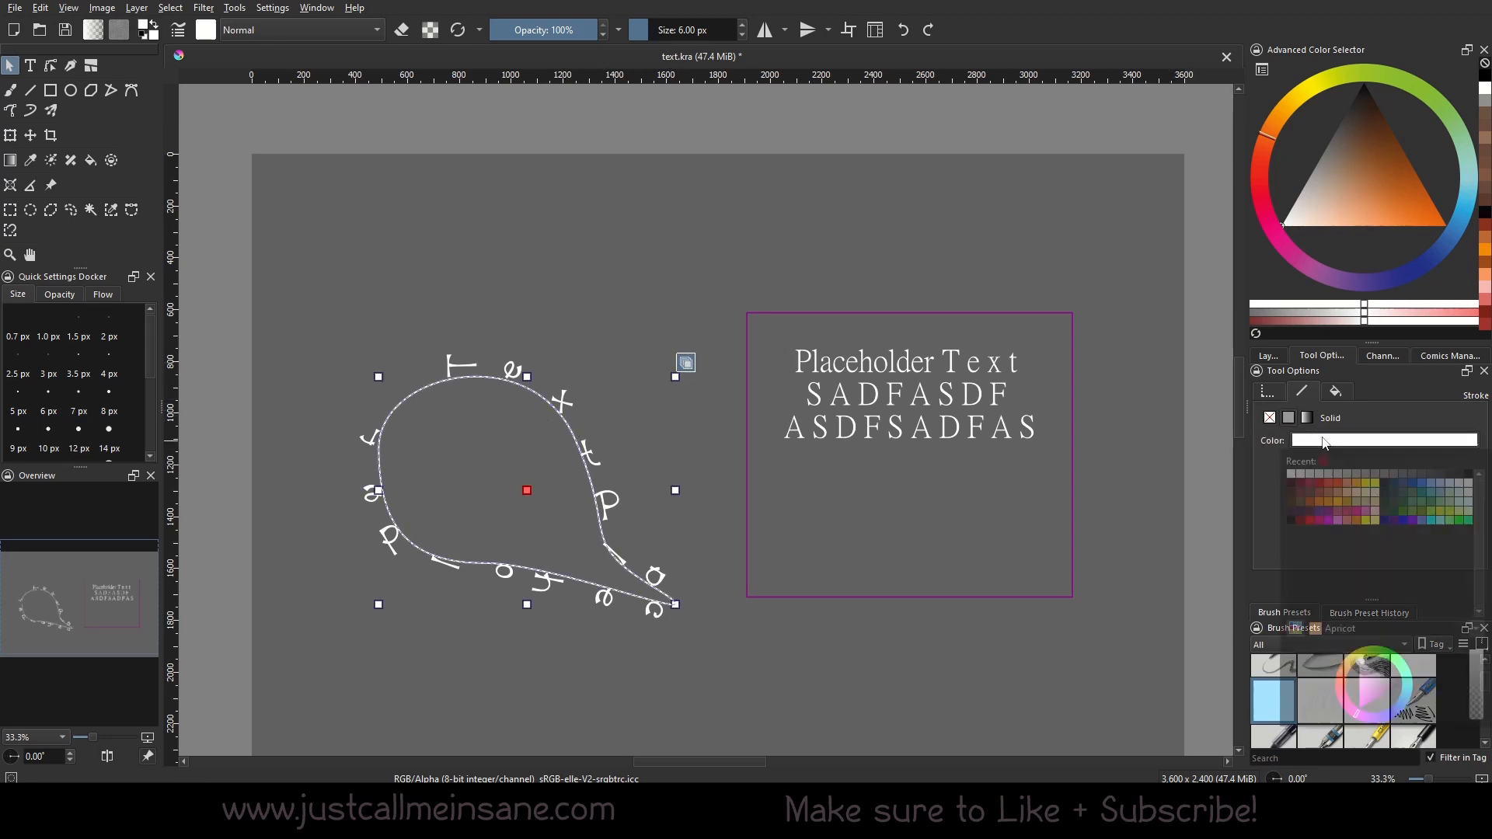
{"action": "left_click", "coordinate": [1331, 513]}
{"action": "left_click", "coordinate": [569, 508]}
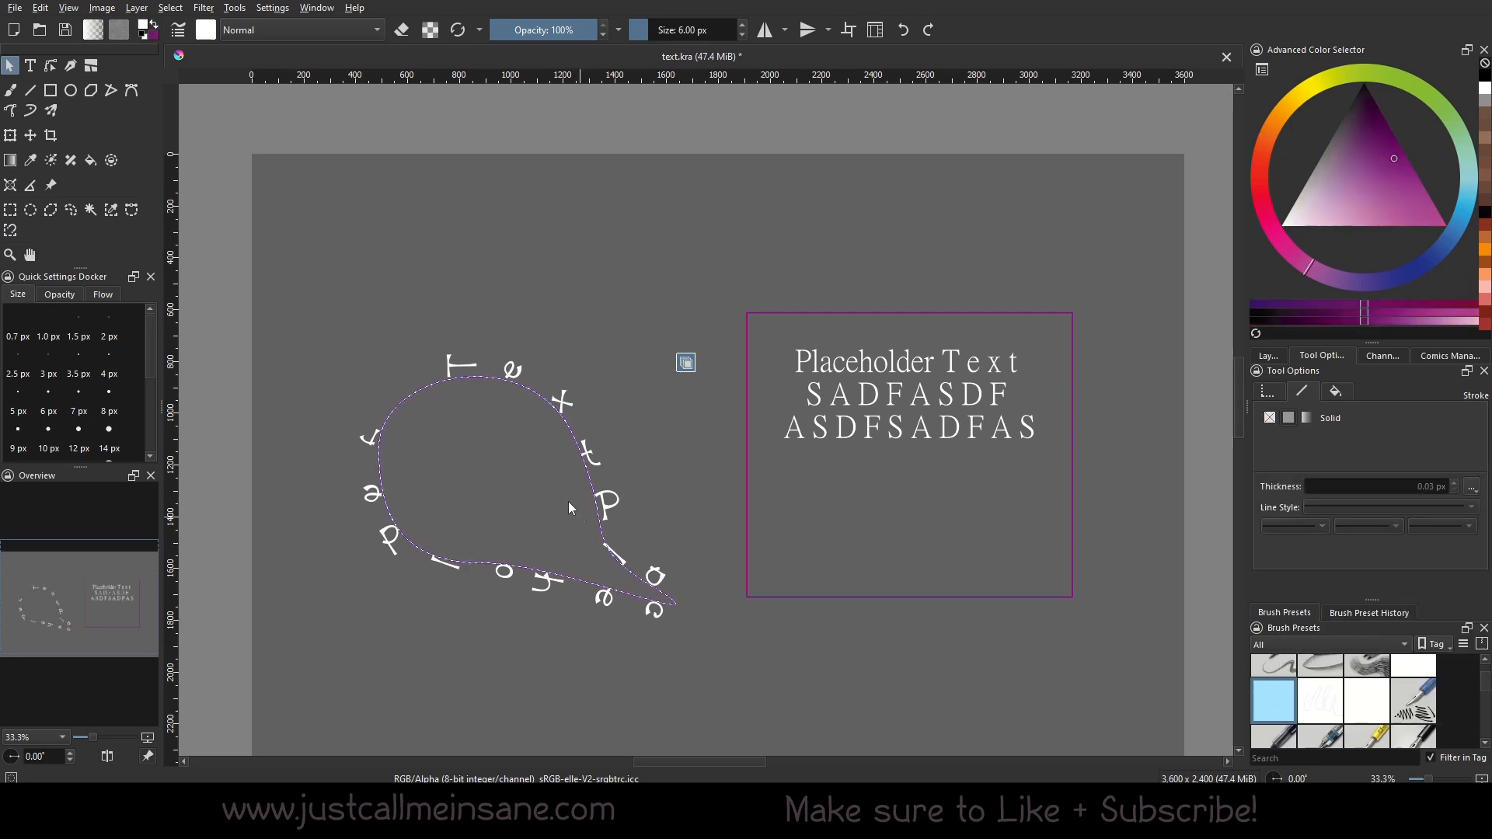
{"action": "left_click", "coordinate": [685, 365]}
{"action": "left_click", "coordinate": [689, 274]}
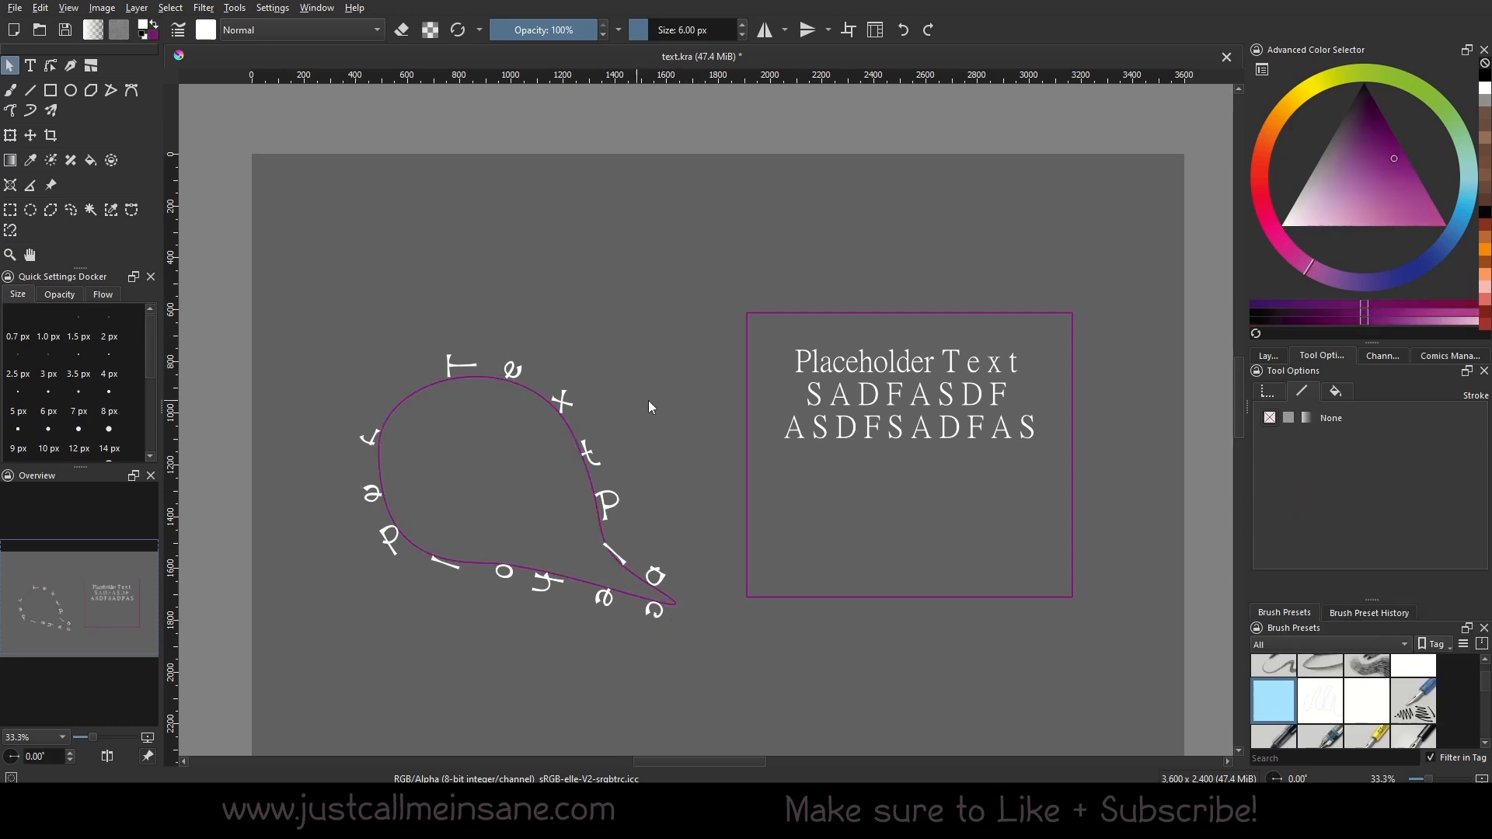
Replace the text on the curved path with "WHOAH LOOK AT THIS".
{"action": "left_click", "coordinate": [606, 400]}
{"action": "left_click", "coordinate": [696, 342]}
{"action": "left_click_drag", "start_coordinate": [575, 442], "coordinate": [597, 439]}
{"action": "double_click", "coordinate": [569, 435]}
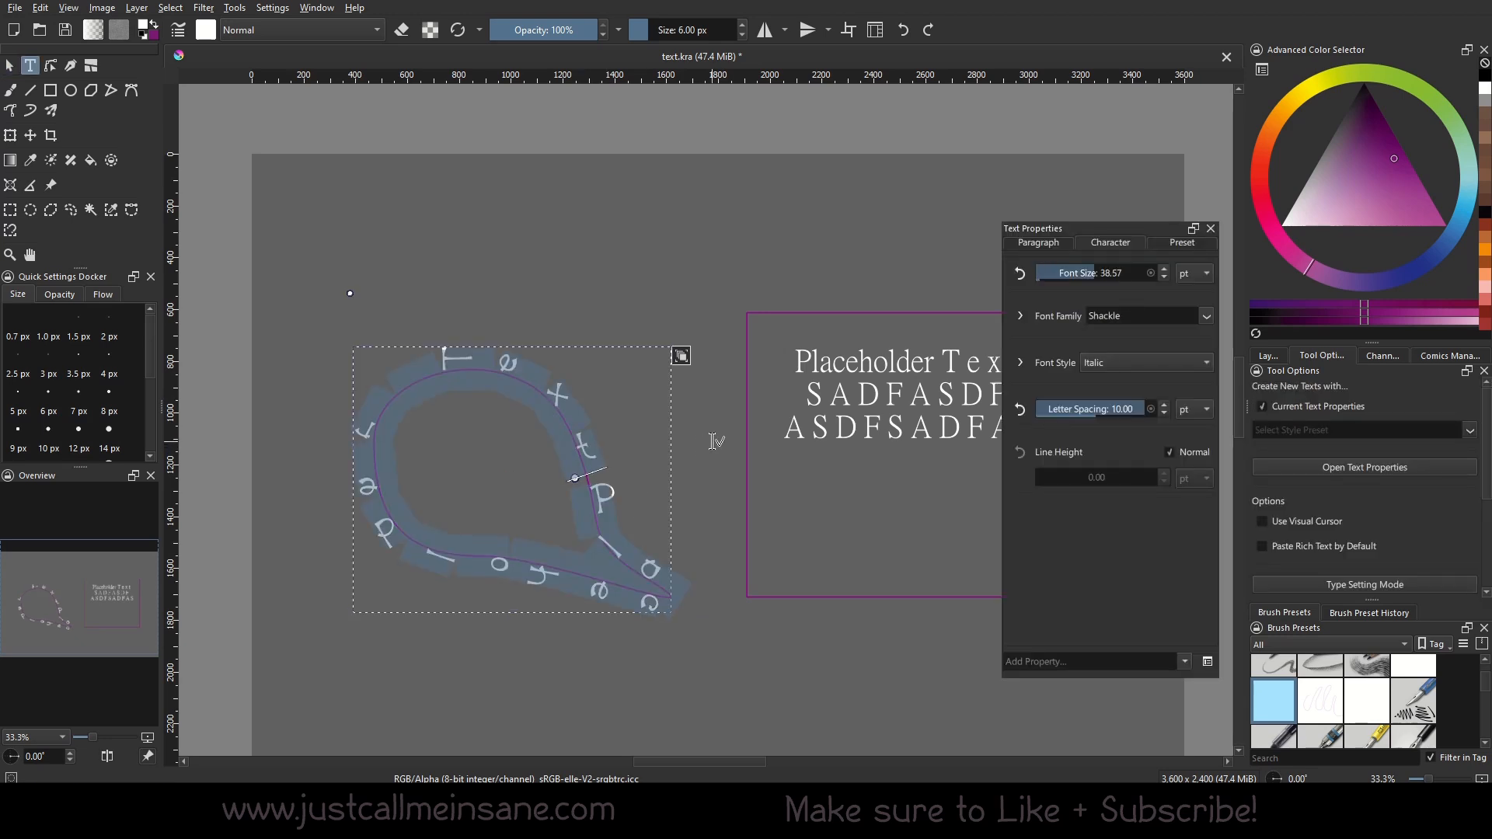
{"action": "type", "text": "WHOAH LOOK AT"}
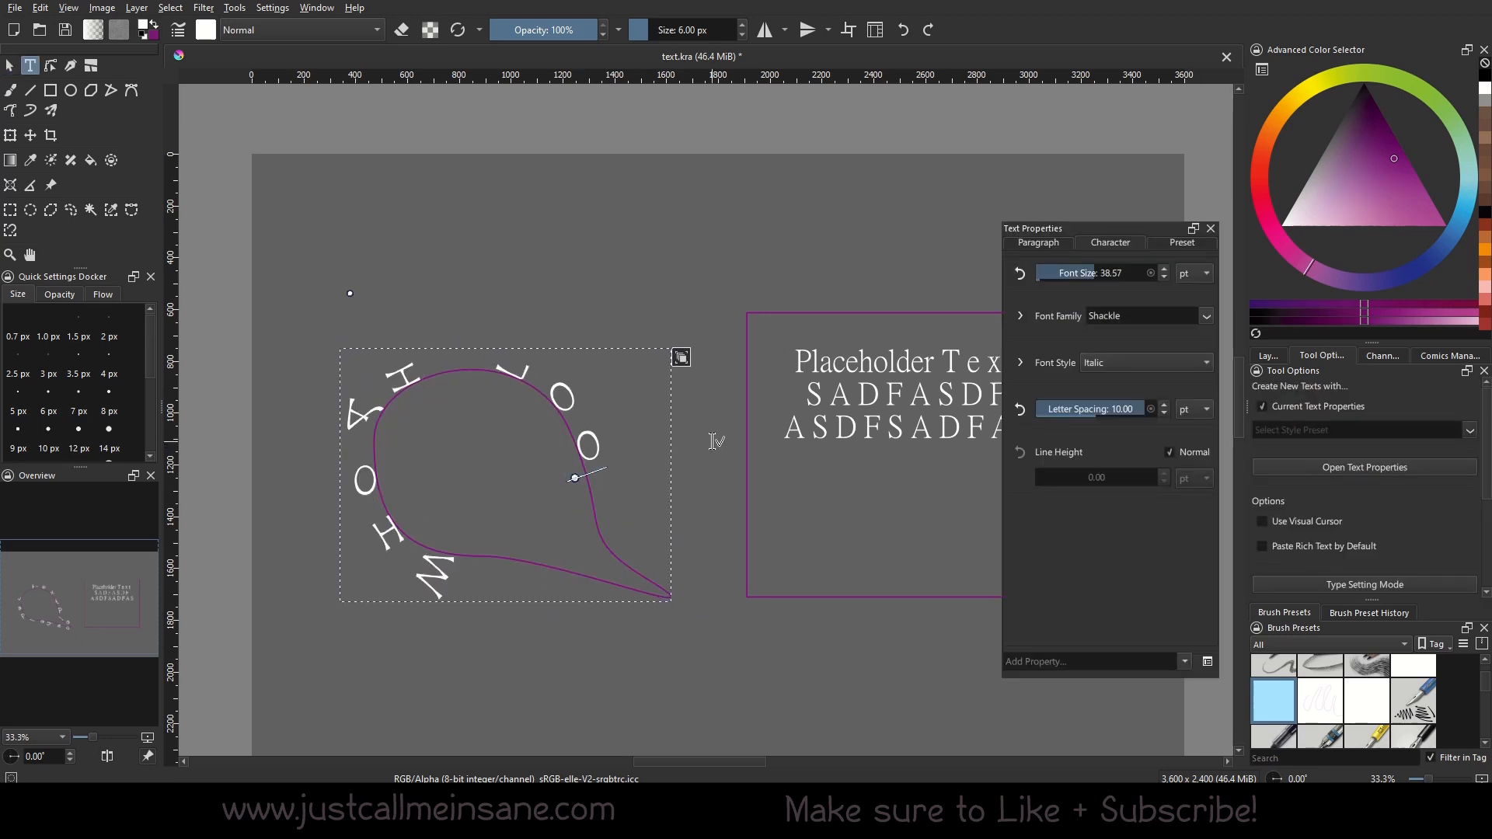
{"action": "type", "text": " THIS"}
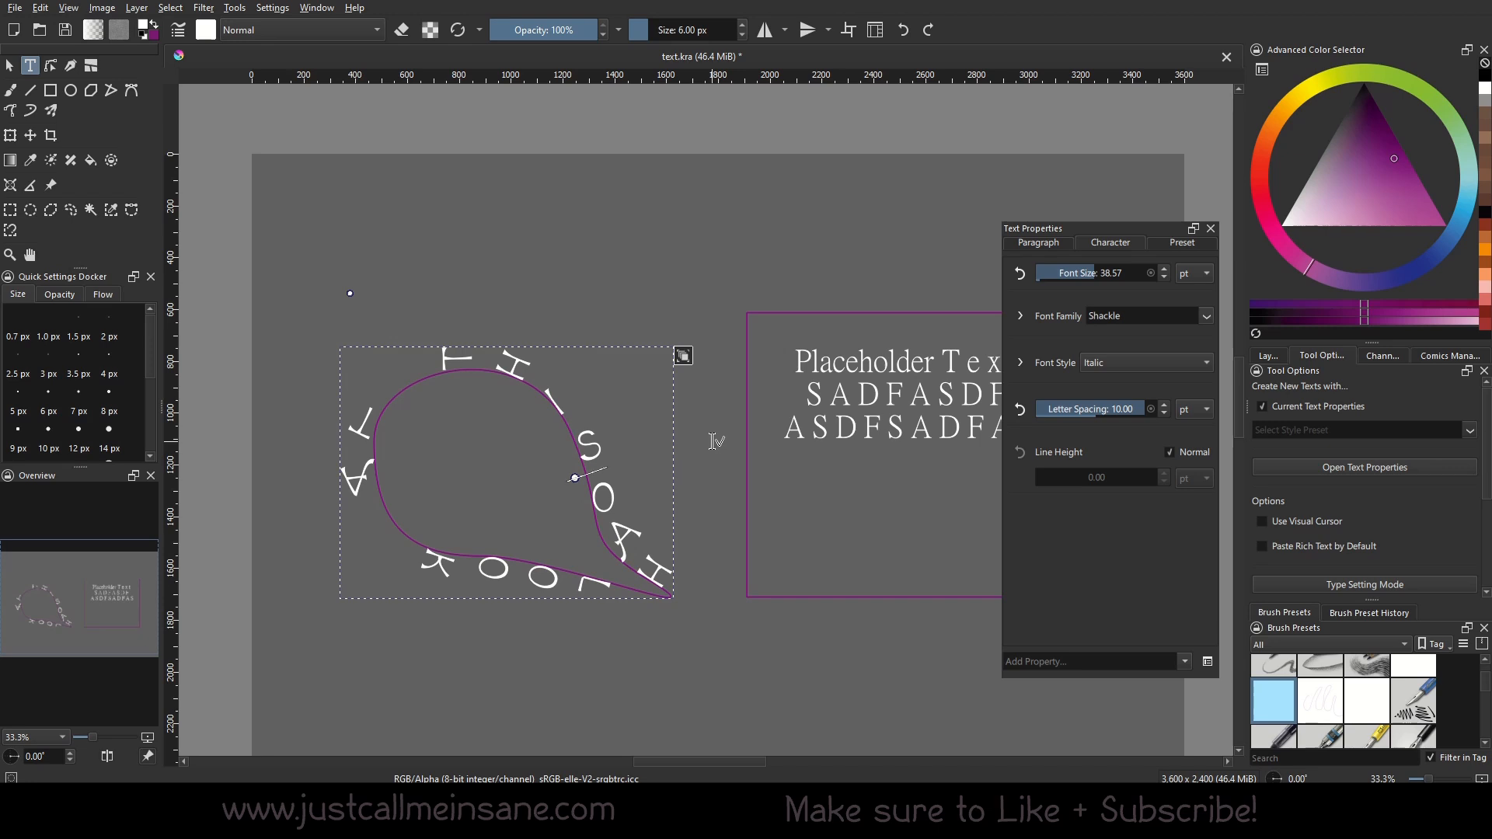
Set the path text's Writing Mode to Horizontal and slide its offset handle along the outside of the path.
{"action": "left_click", "coordinate": [739, 435]}
{"action": "left_click", "coordinate": [1056, 244]}
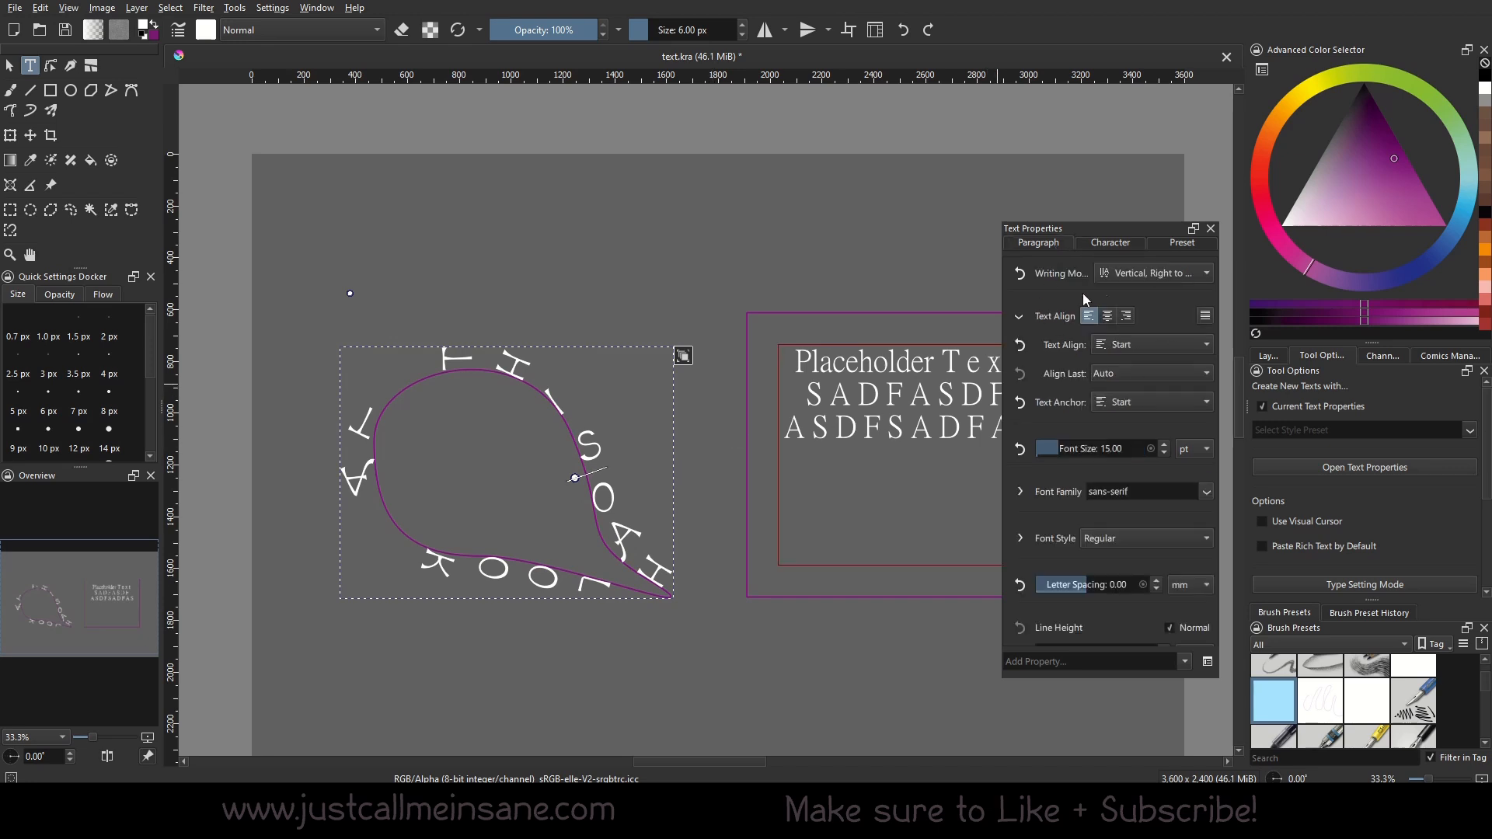
{"action": "left_click", "coordinate": [1123, 273]}
{"action": "left_click", "coordinate": [1119, 286]}
{"action": "left_click", "coordinate": [1121, 277]}
{"action": "left_click", "coordinate": [1118, 278]}
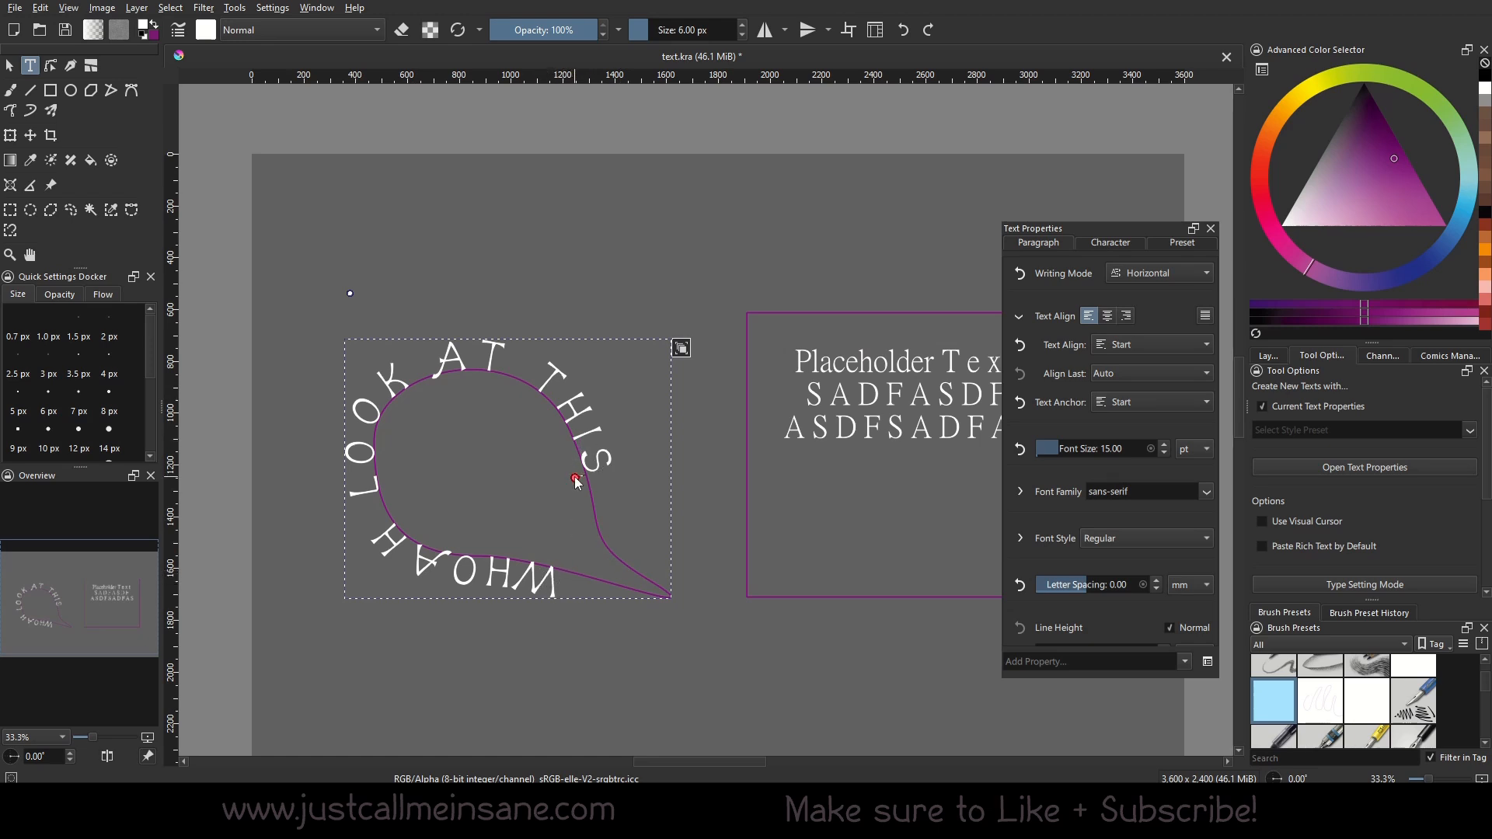
{"action": "left_click_drag", "start_coordinate": [575, 479], "coordinate": [661, 418]}
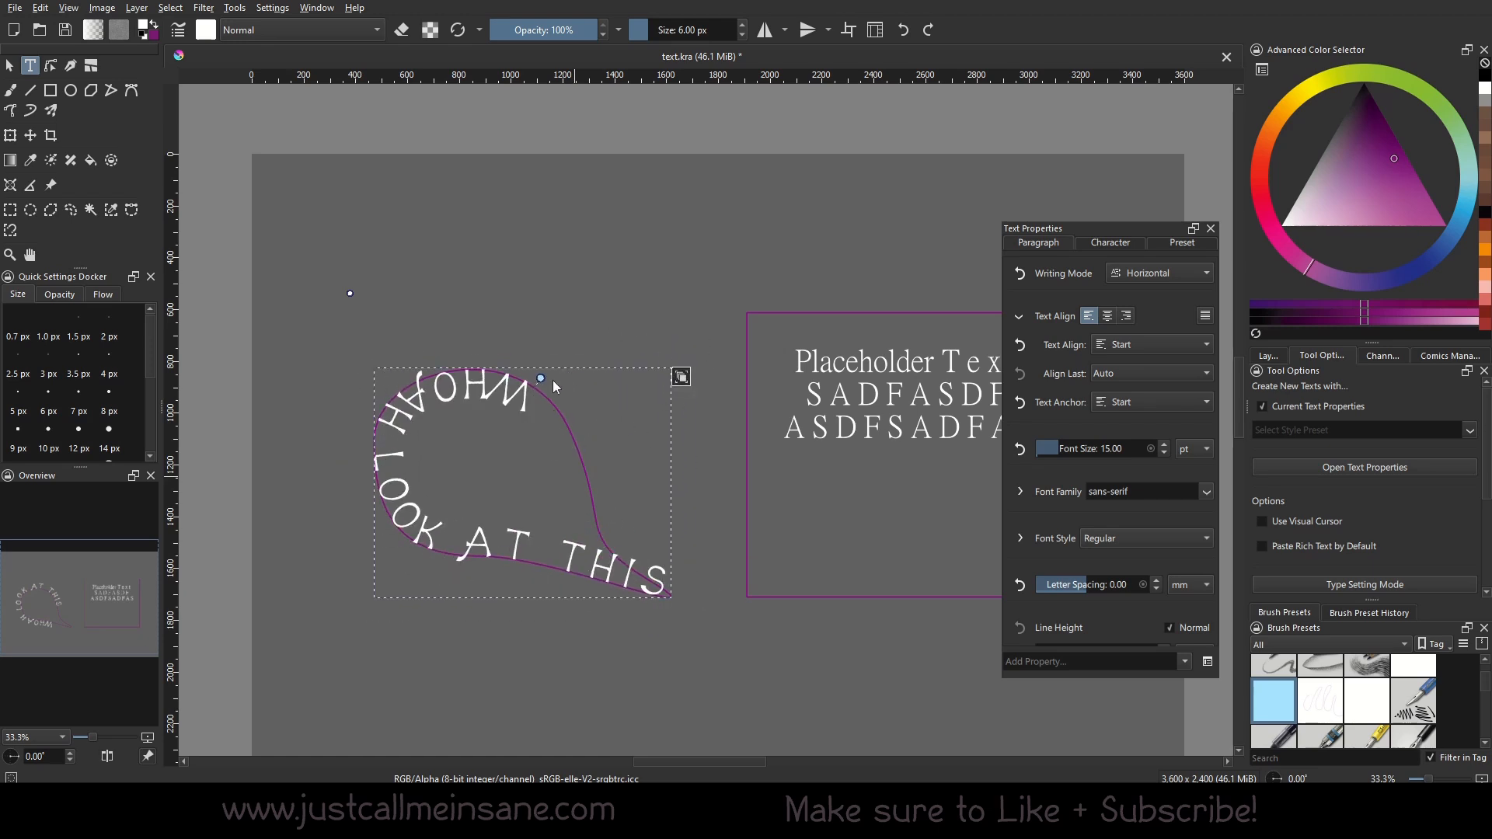
{"action": "left_click_drag", "start_coordinate": [553, 380], "coordinate": [558, 414]}
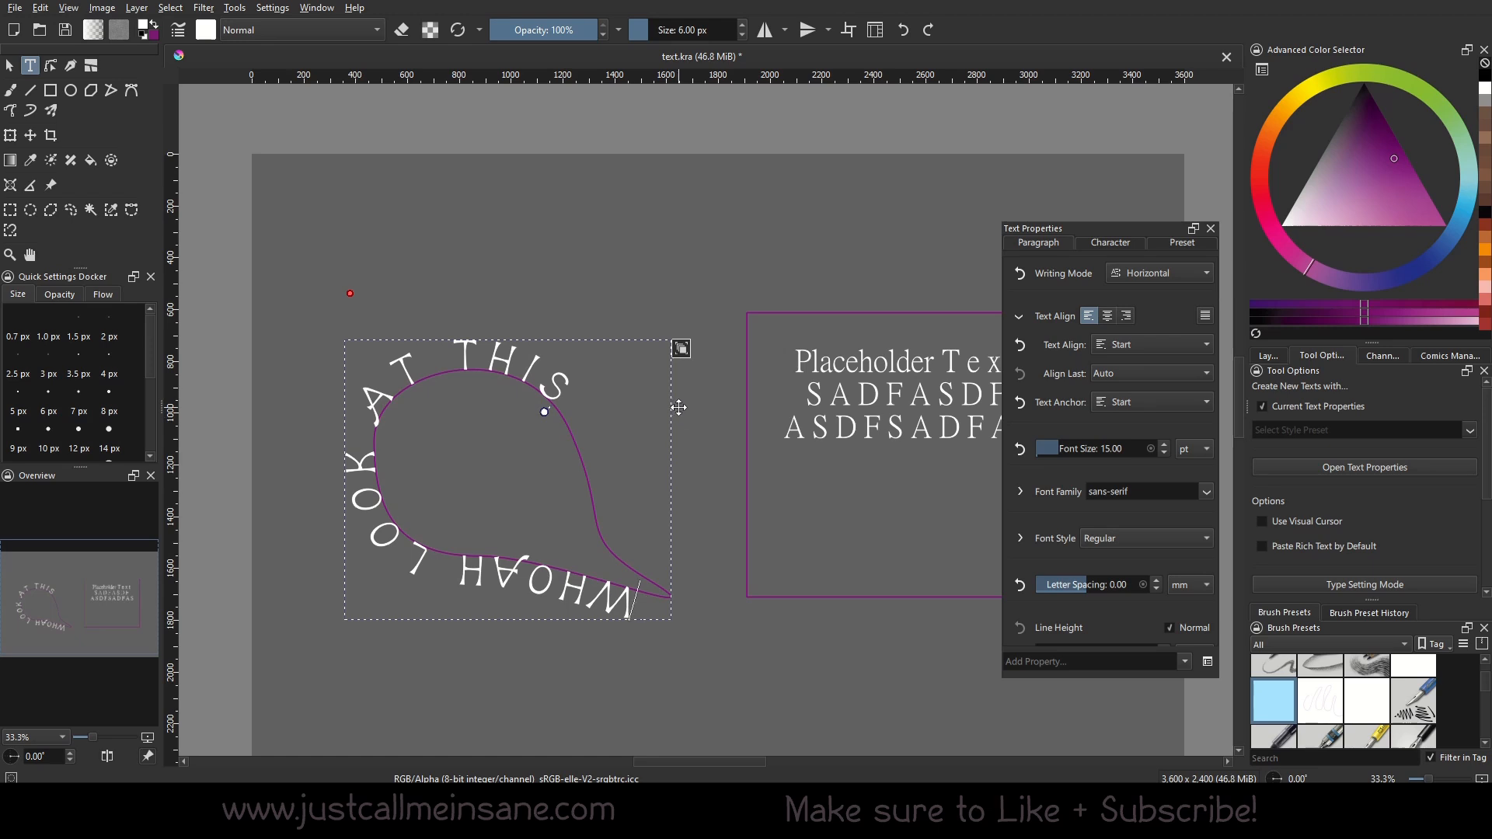
Reshape the text path in contour editing mode by moving its upper-right and bottom nodes outward and bending the lower-right curve, then leave the mode.
{"action": "left_click", "coordinate": [681, 349]}
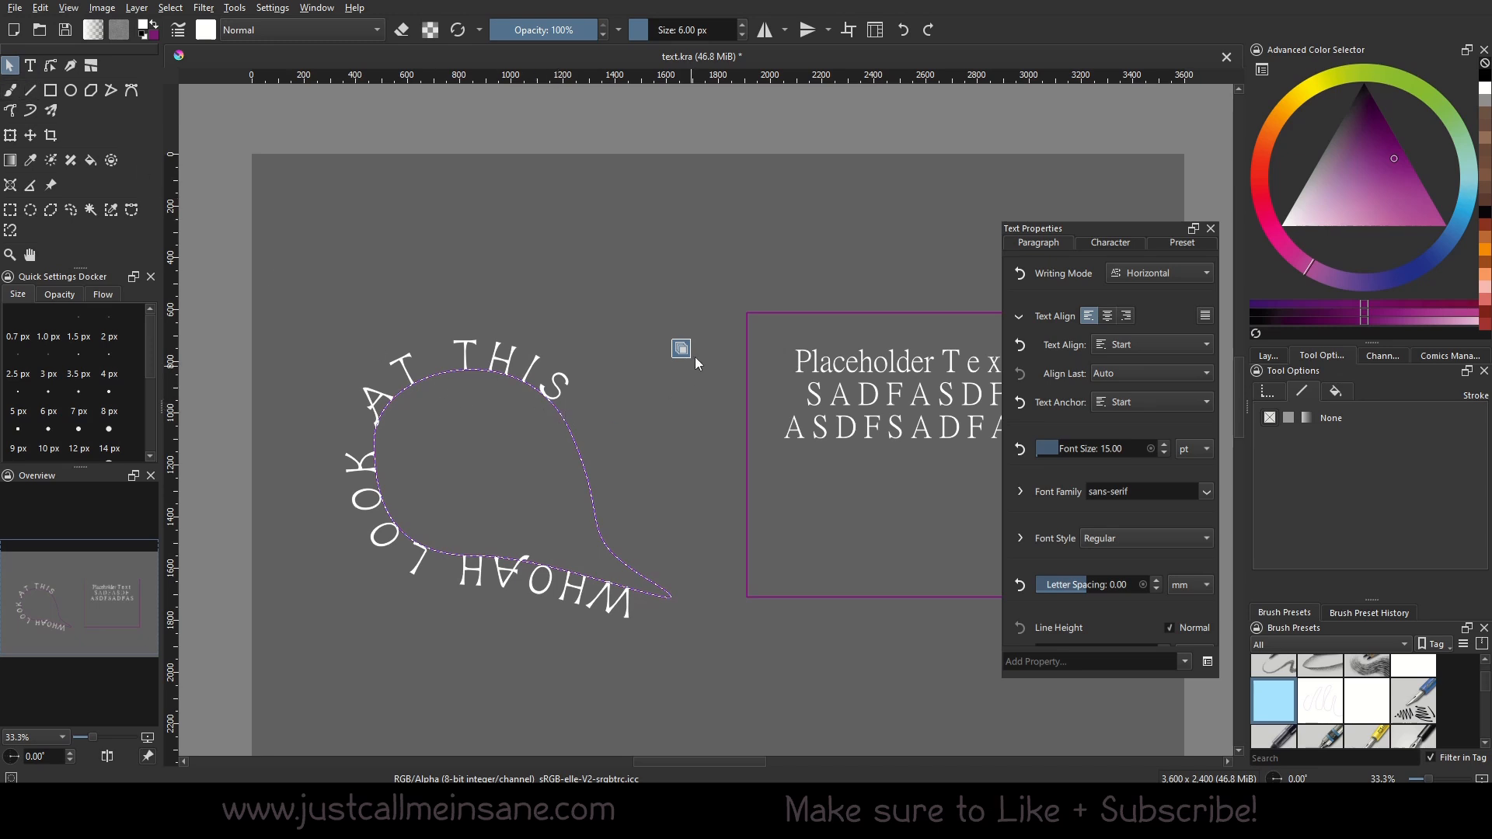
{"action": "left_click", "coordinate": [563, 429]}
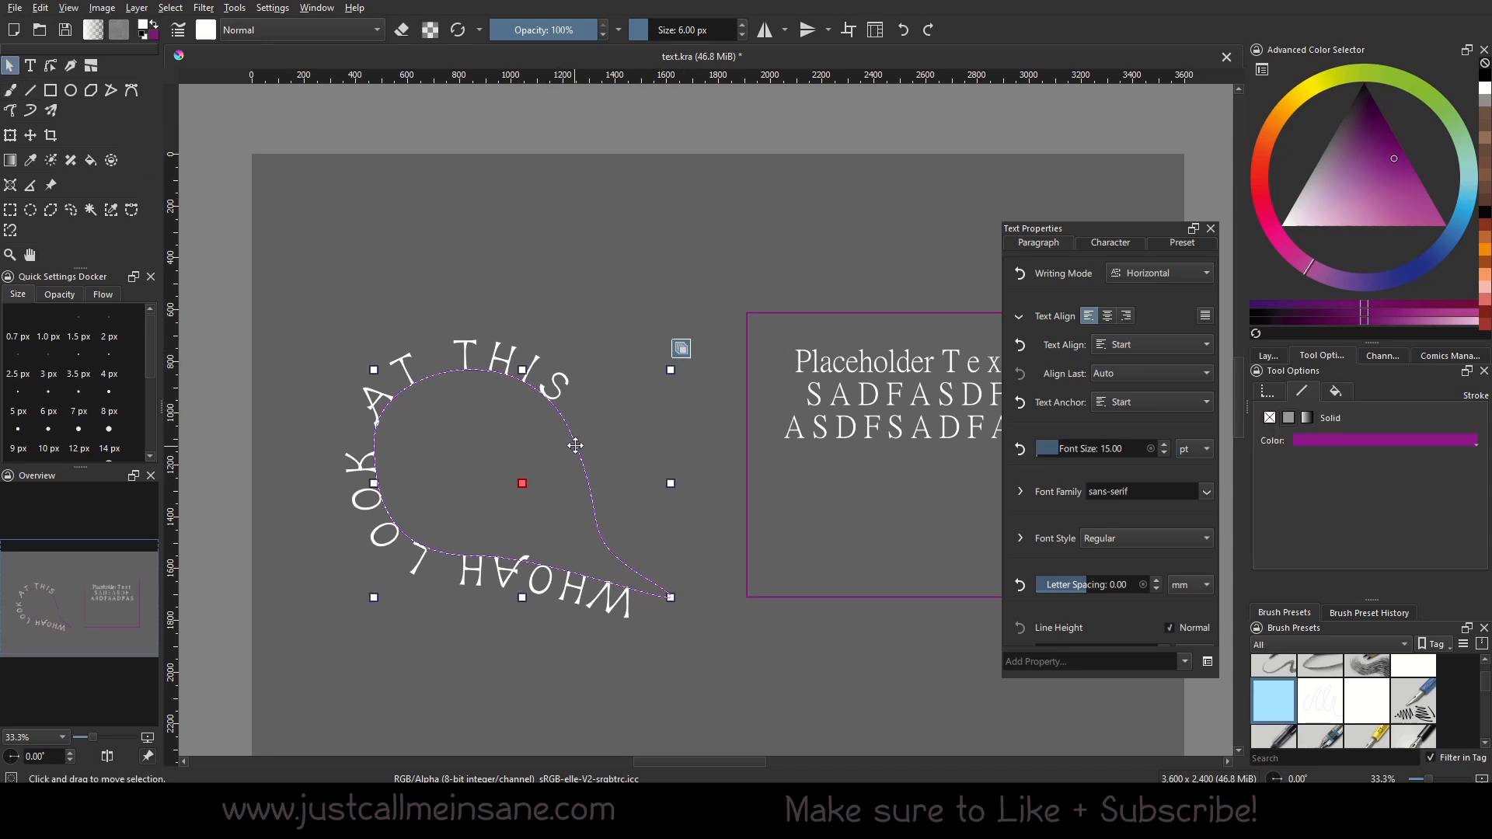
{"action": "double_click", "coordinate": [573, 444]}
{"action": "left_click_drag", "start_coordinate": [570, 431], "coordinate": [633, 355]}
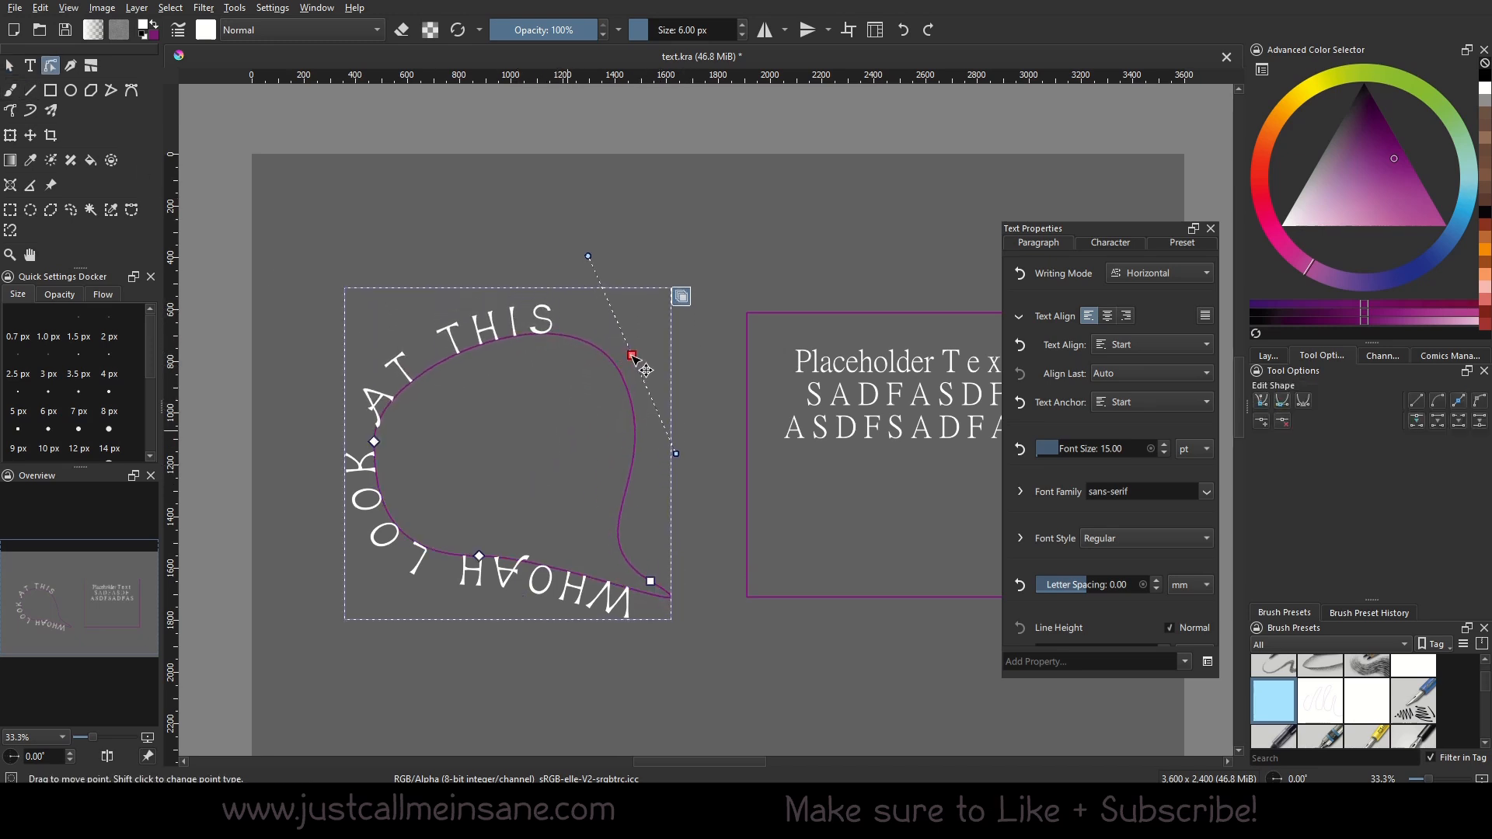
{"action": "left_click", "coordinate": [652, 583]}
{"action": "left_click_drag", "start_coordinate": [571, 534], "coordinate": [708, 520]}
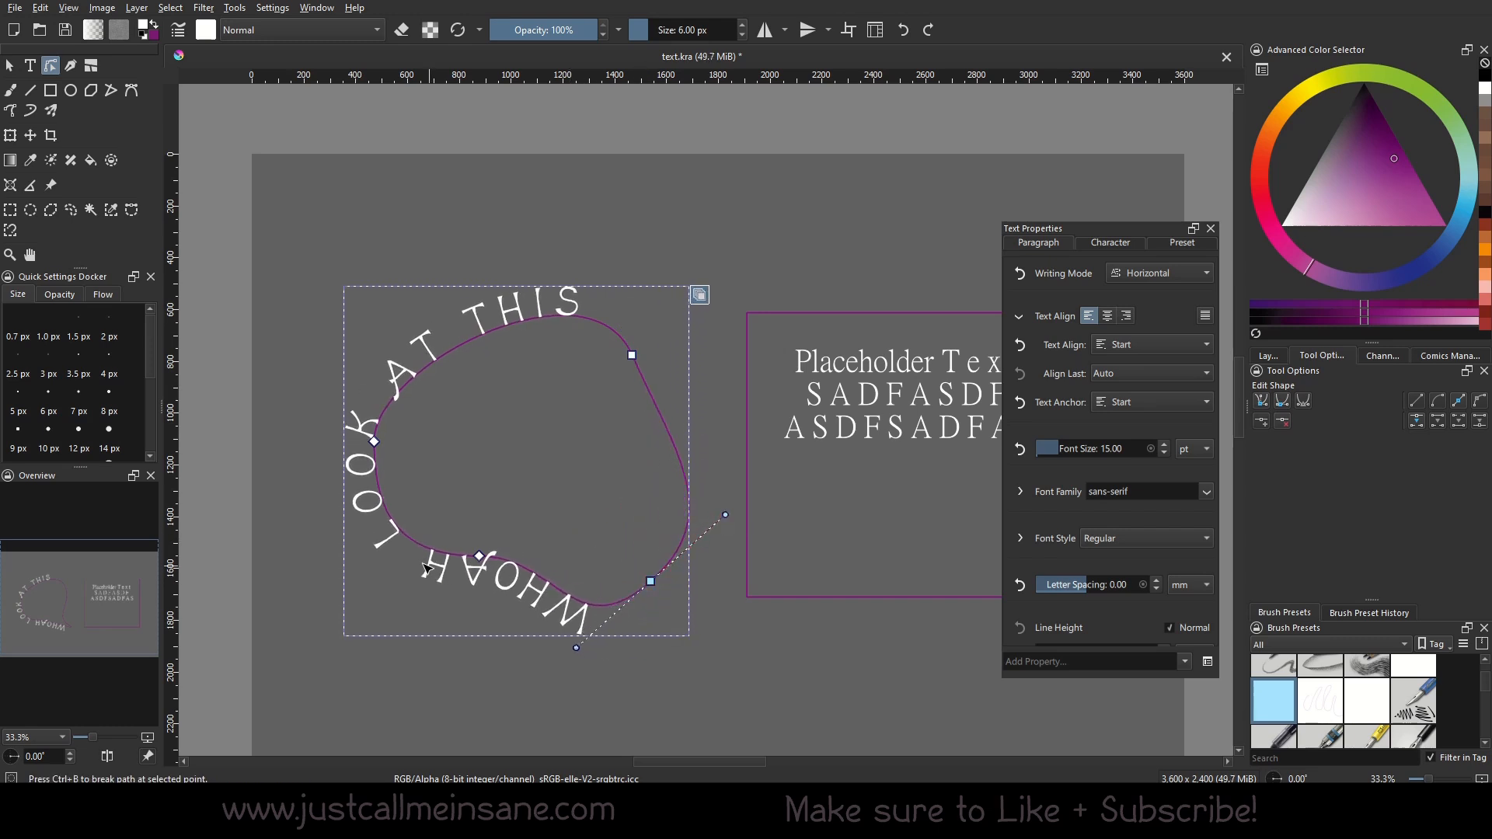
{"action": "left_click_drag", "start_coordinate": [480, 557], "coordinate": [338, 562]}
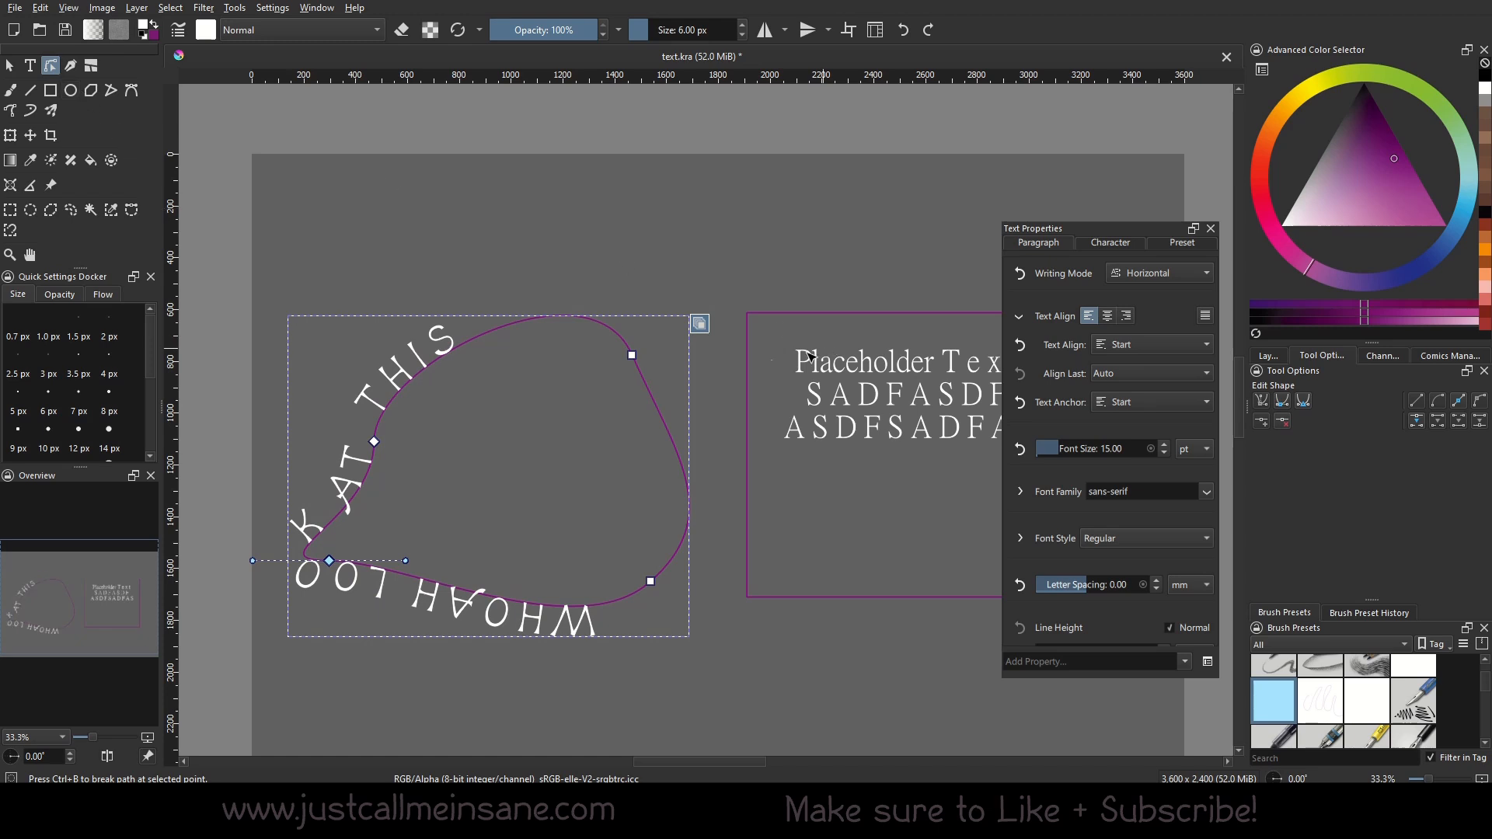
{"action": "left_click", "coordinate": [697, 324]}
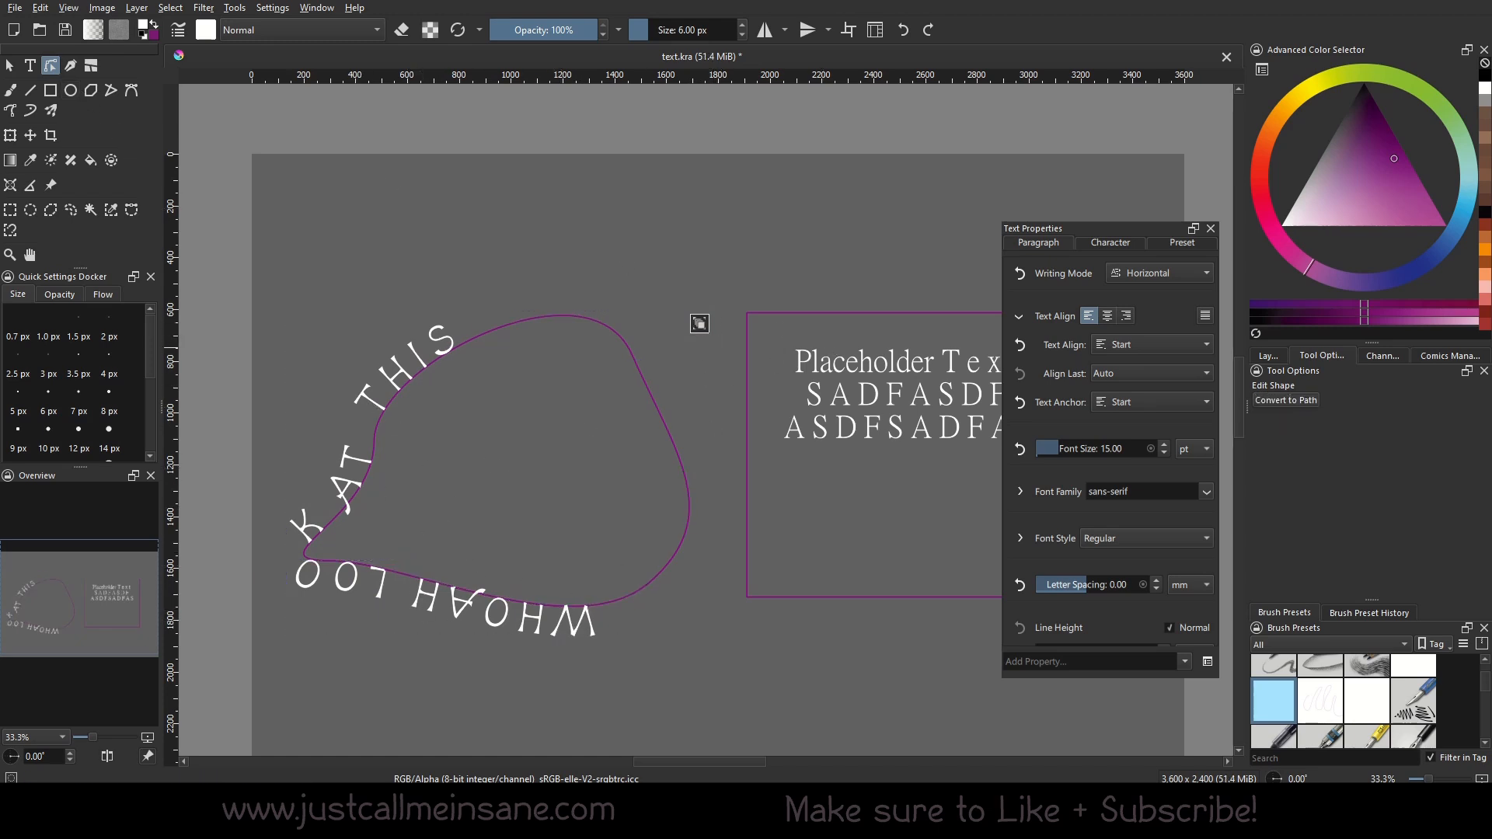
Slide "WHOAH LOOK AT THIS" along the path so the whole phrase arches over its upper edge, then deselect it.
{"action": "left_click", "coordinate": [30, 66]}
{"action": "left_click", "coordinate": [461, 594]}
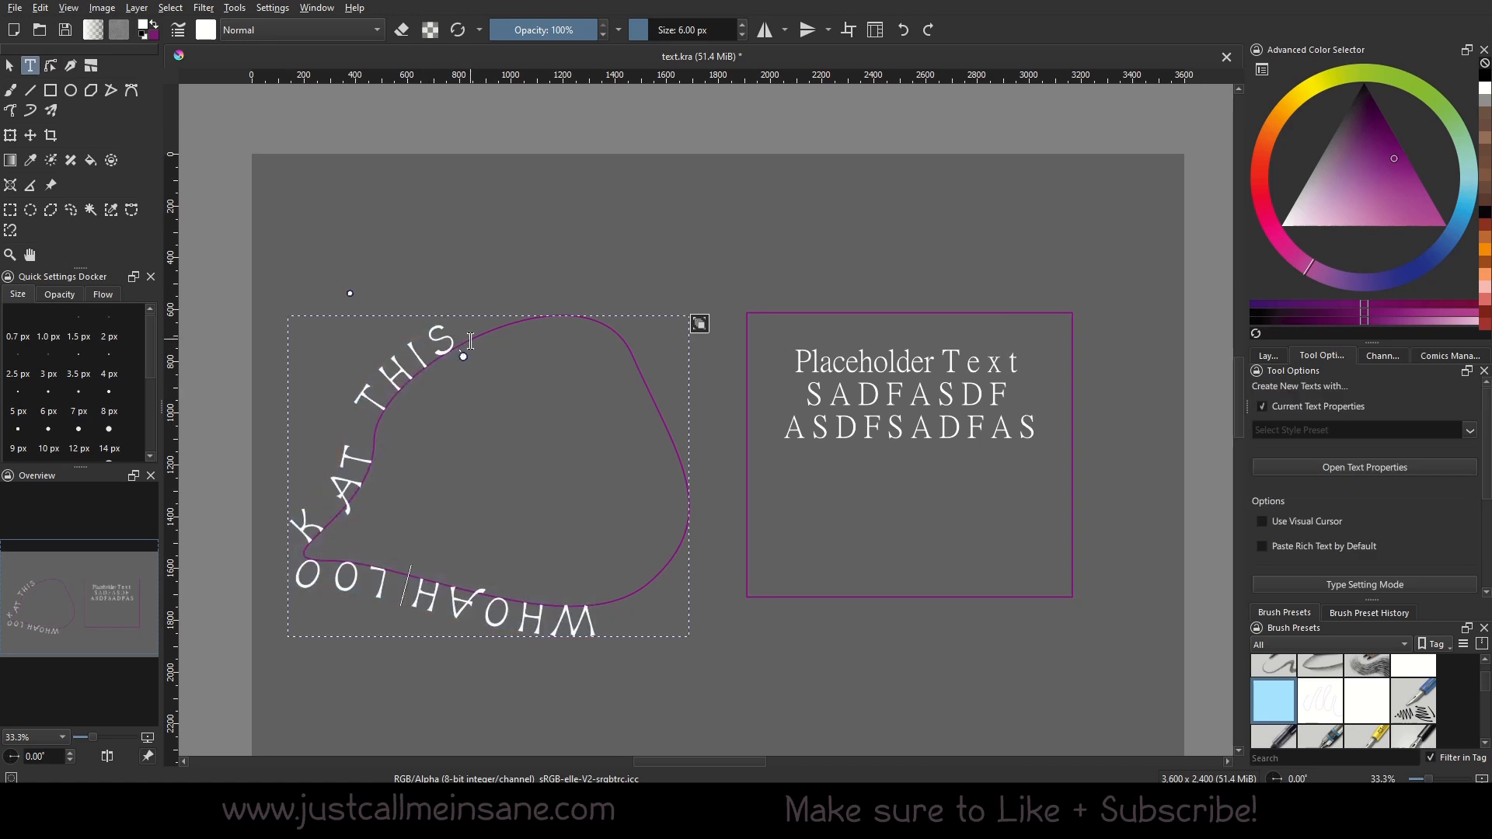
{"action": "left_click_drag", "start_coordinate": [466, 355], "coordinate": [629, 375]}
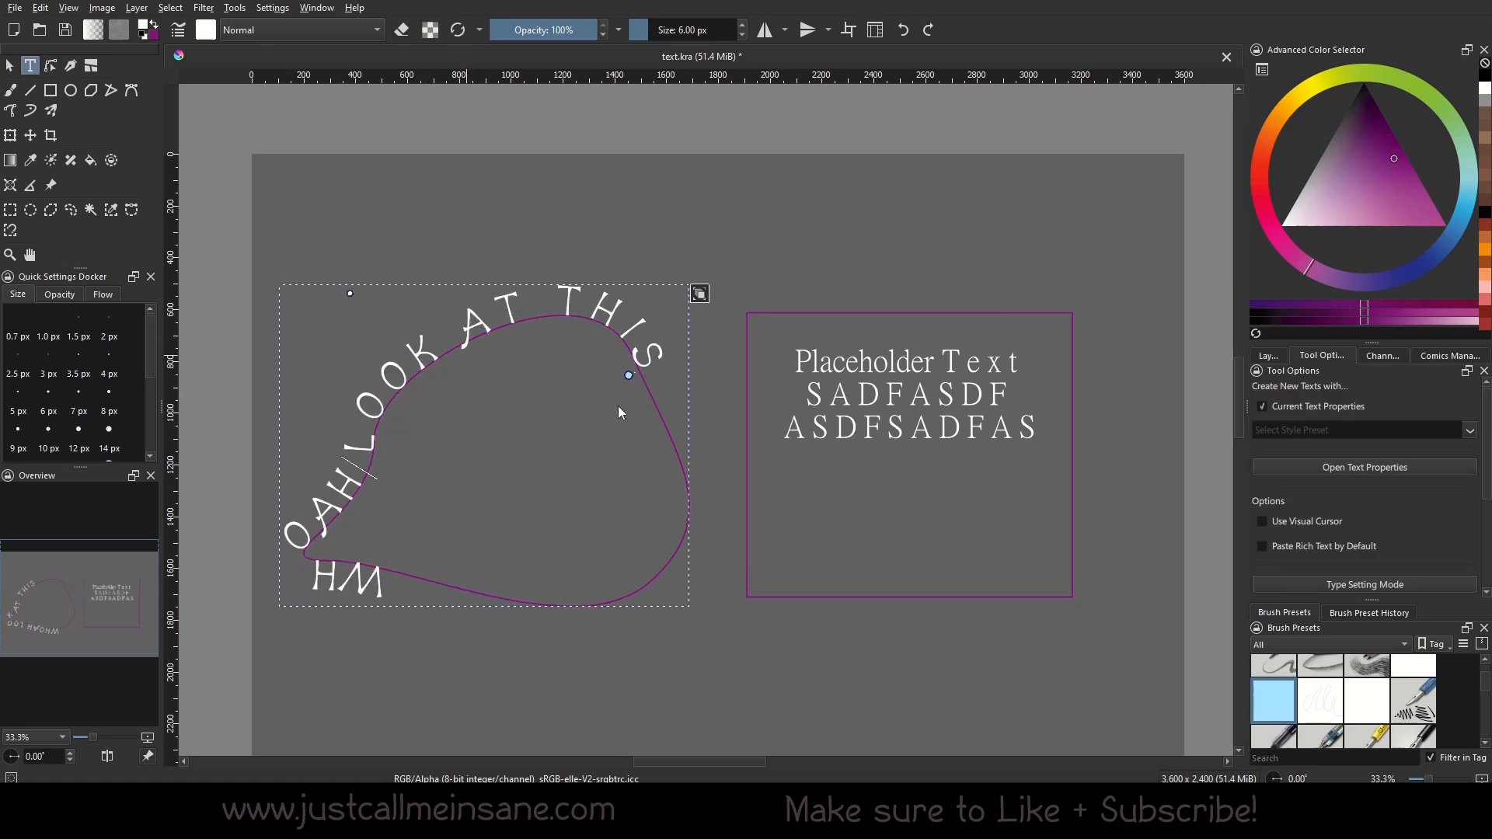
{"action": "left_click_drag", "start_coordinate": [649, 459], "coordinate": [678, 469]}
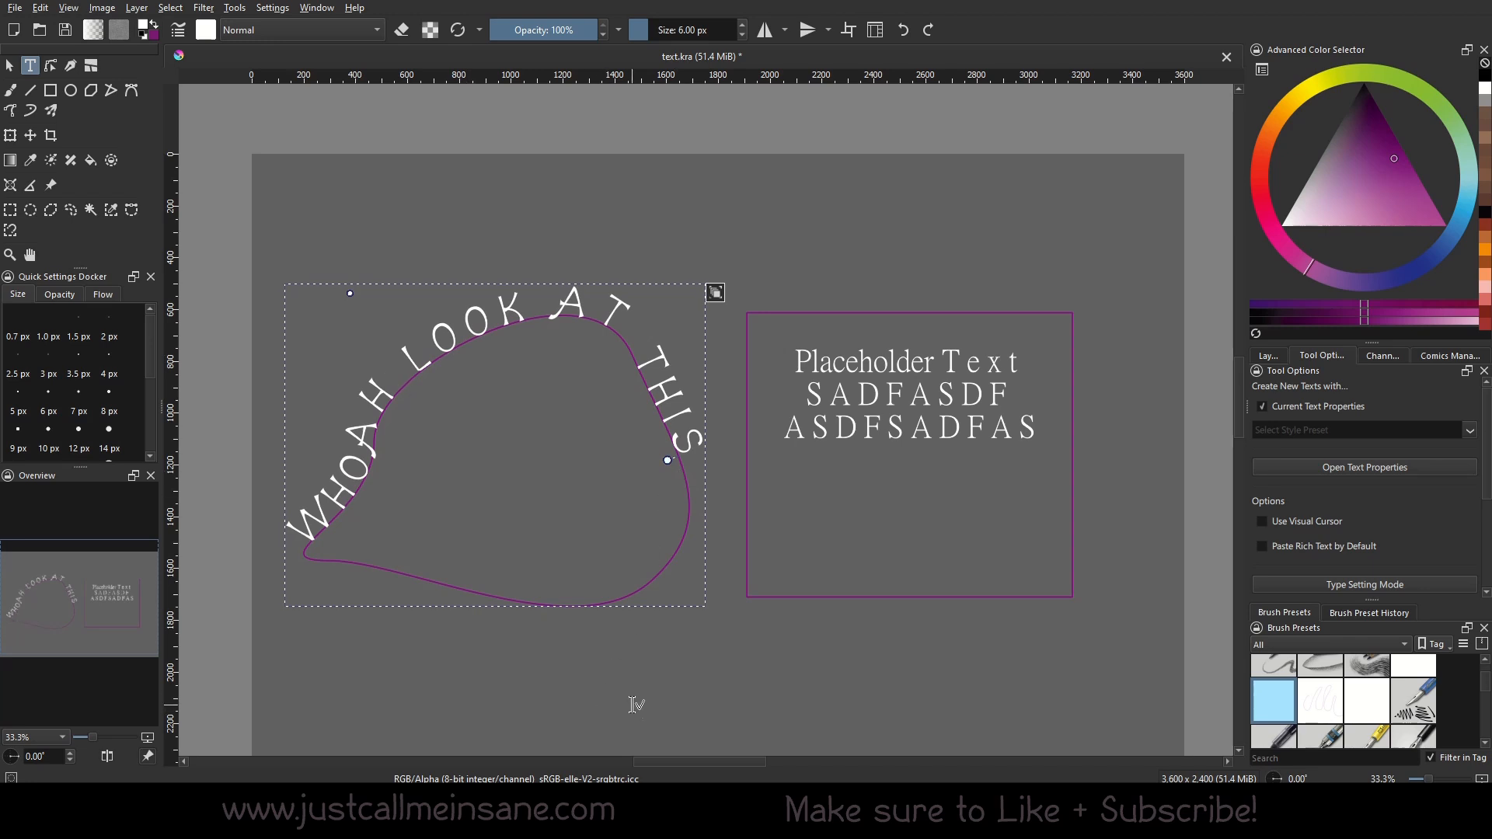
{"action": "key", "text": "Escape"}
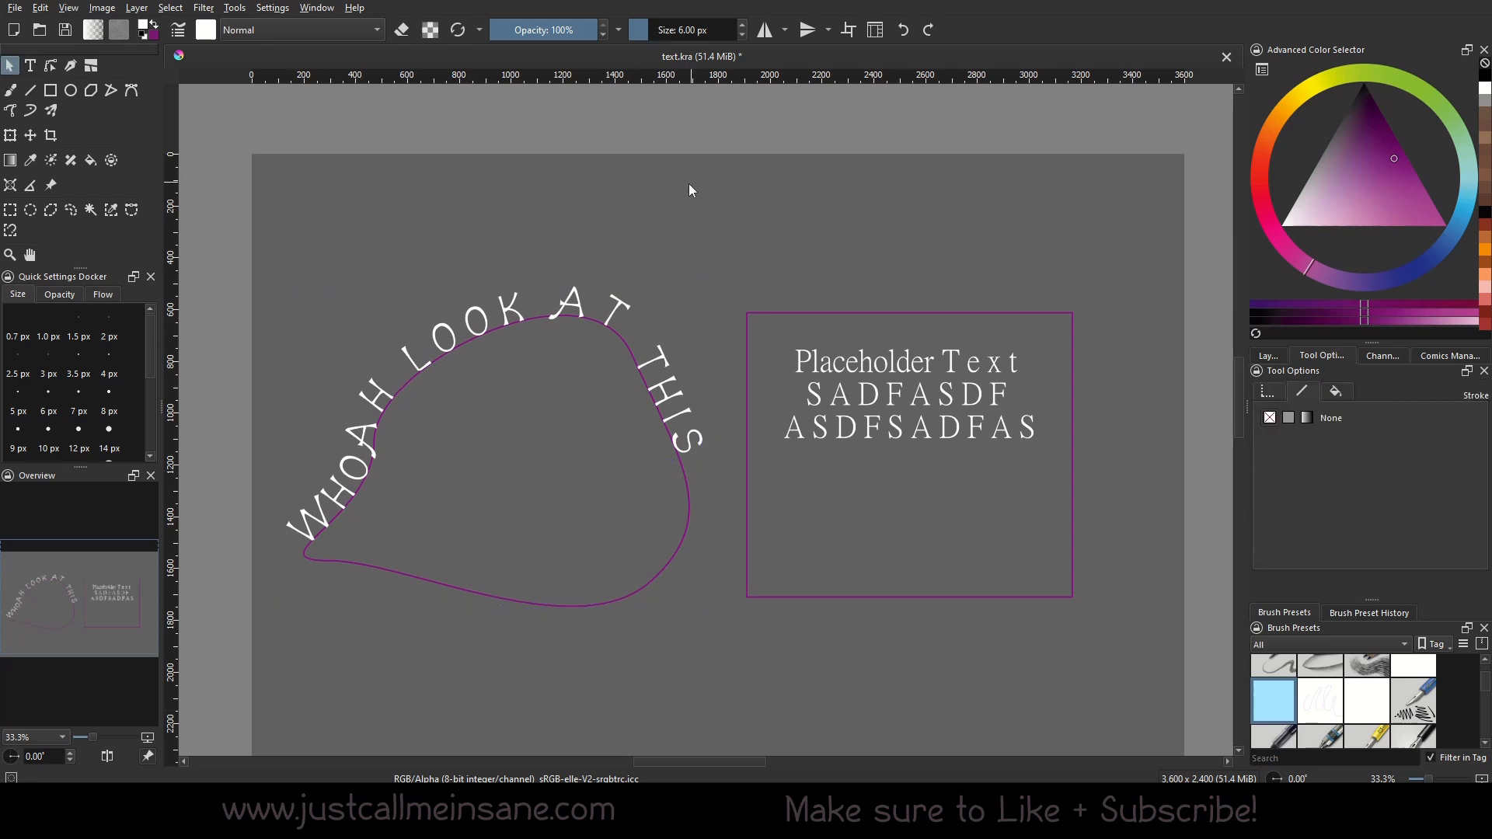
Convert the placeholder text's rectangle to a path in contour editing mode and move its two upper corners inward to form a trapezoid.
{"action": "left_click", "coordinate": [661, 454]}
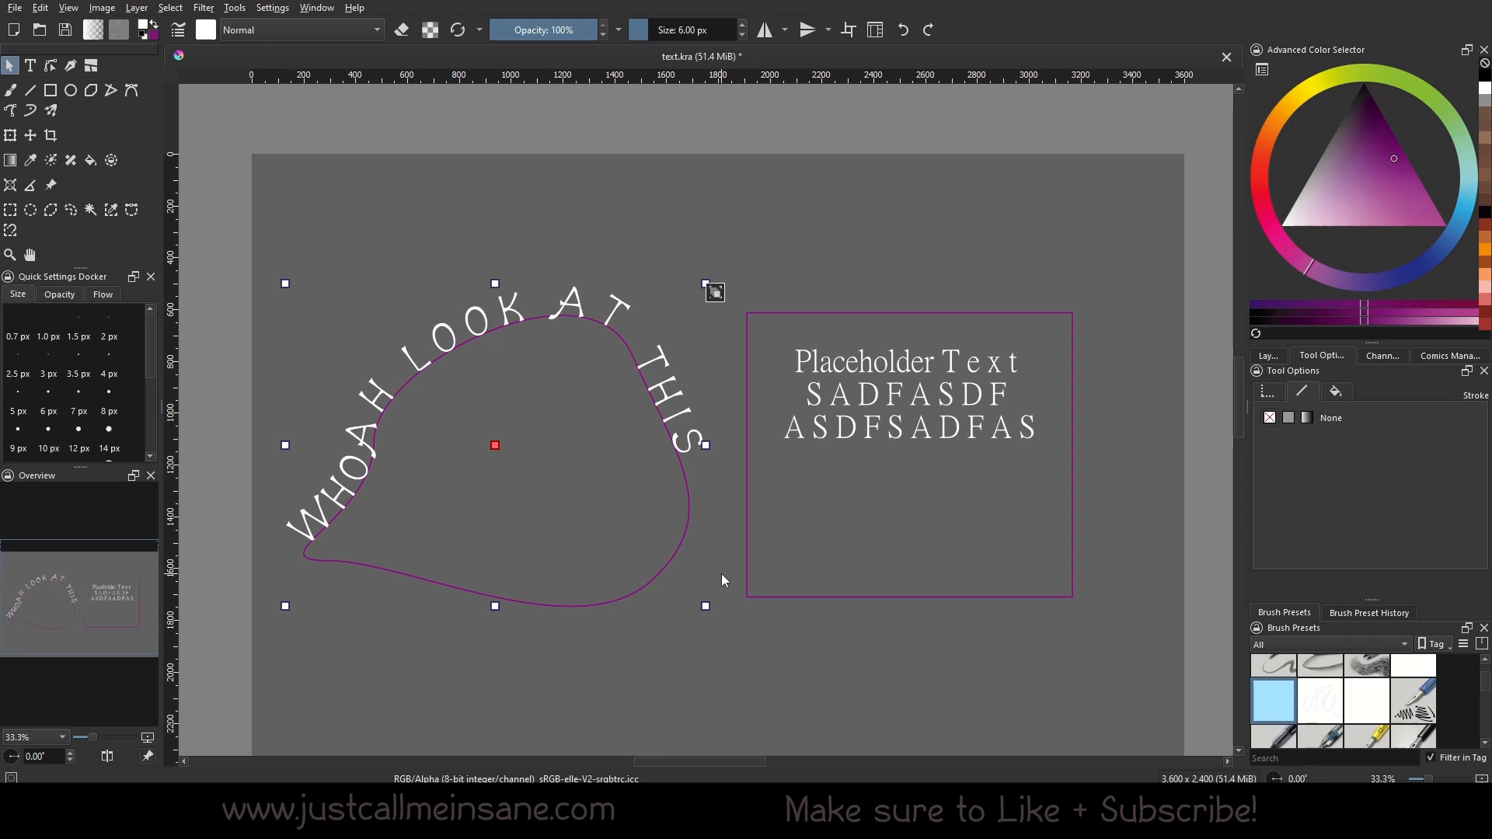
{"action": "left_click", "coordinate": [803, 447]}
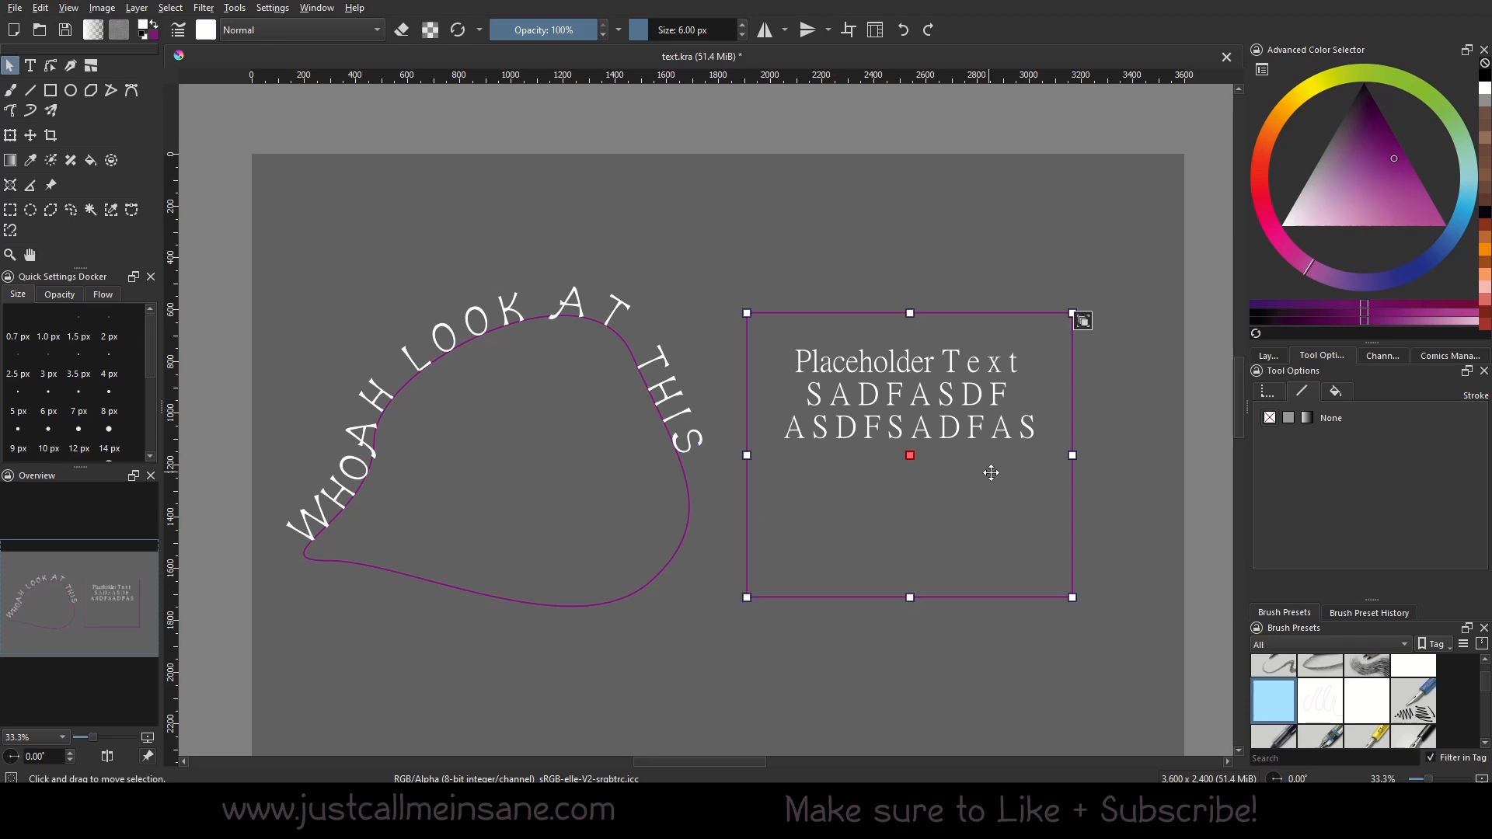
{"action": "left_click_drag", "start_coordinate": [990, 469], "coordinate": [829, 439]}
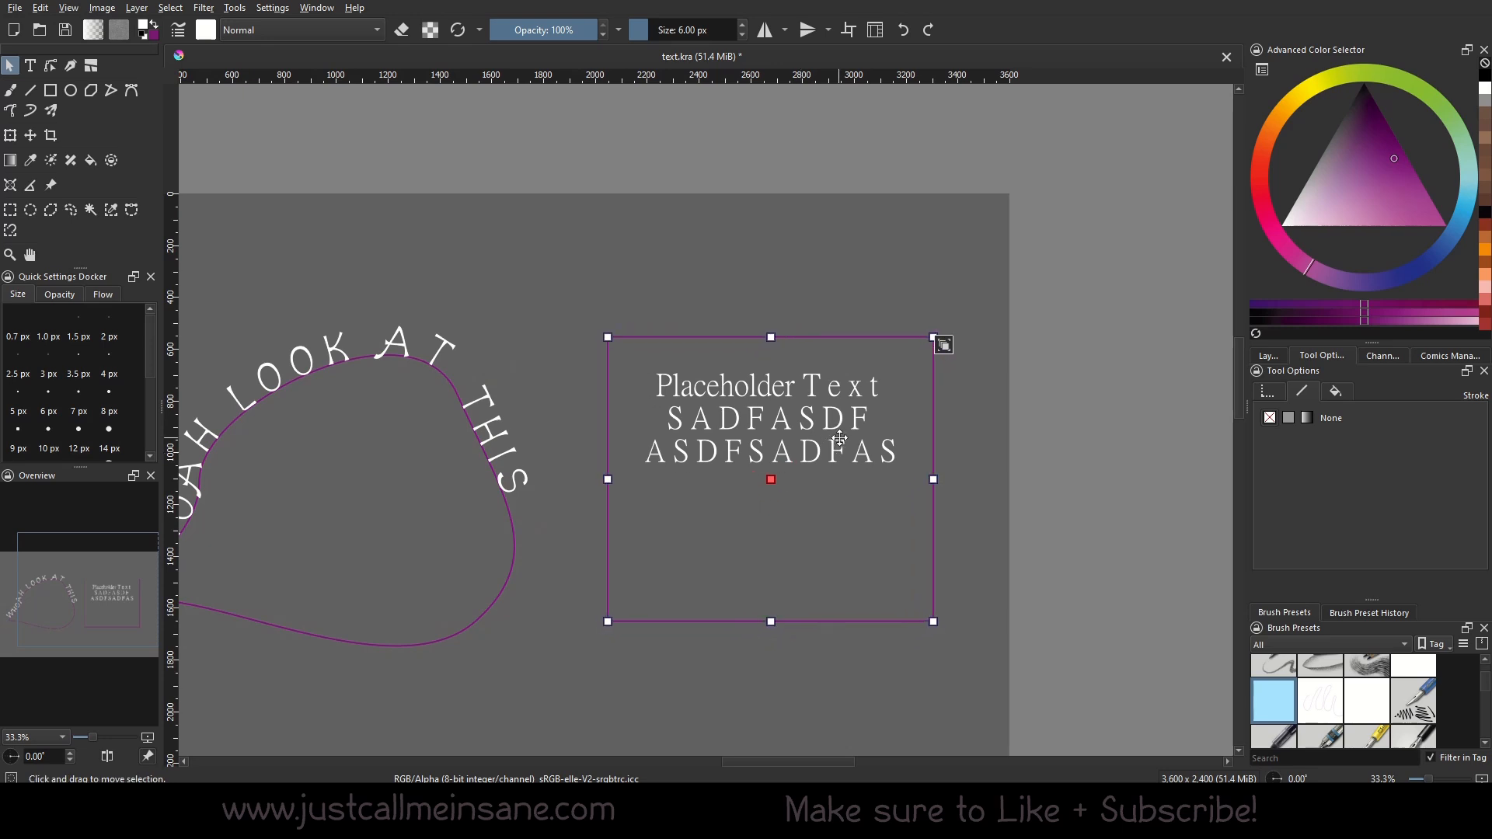
{"action": "left_click", "coordinate": [944, 347]}
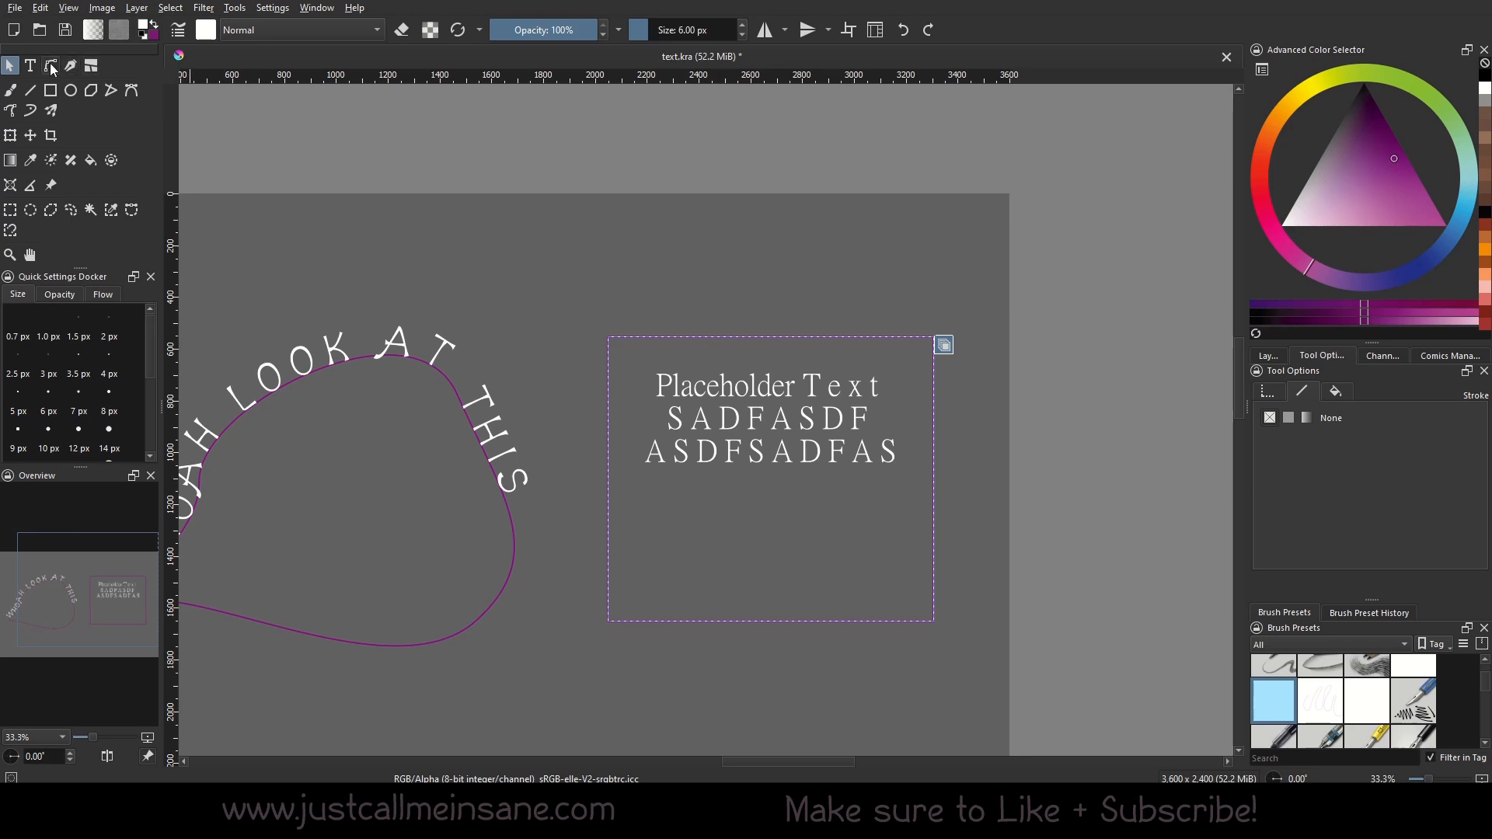
{"action": "left_click", "coordinate": [50, 67]}
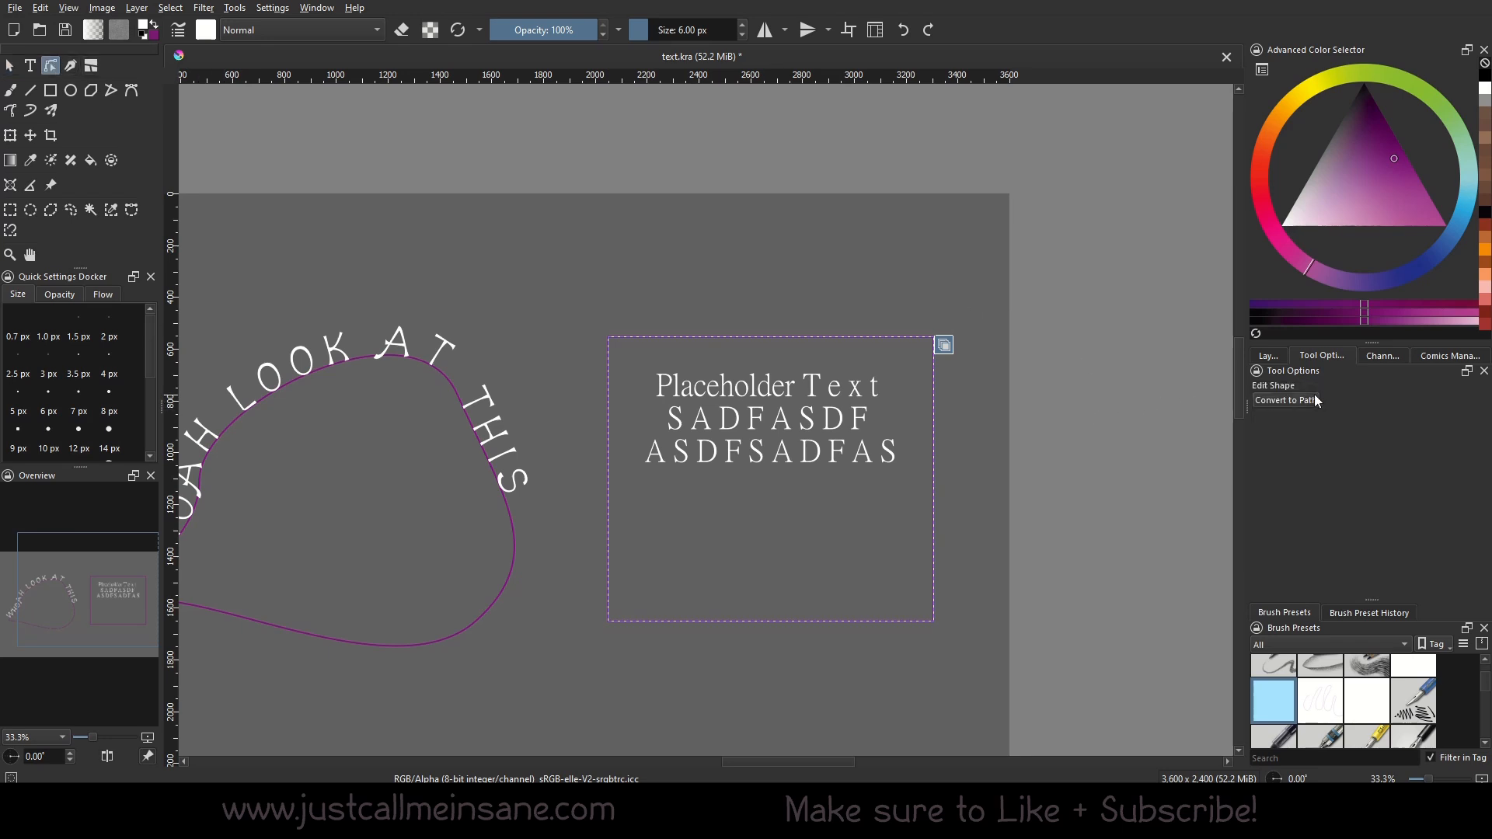
{"action": "left_click", "coordinate": [936, 377]}
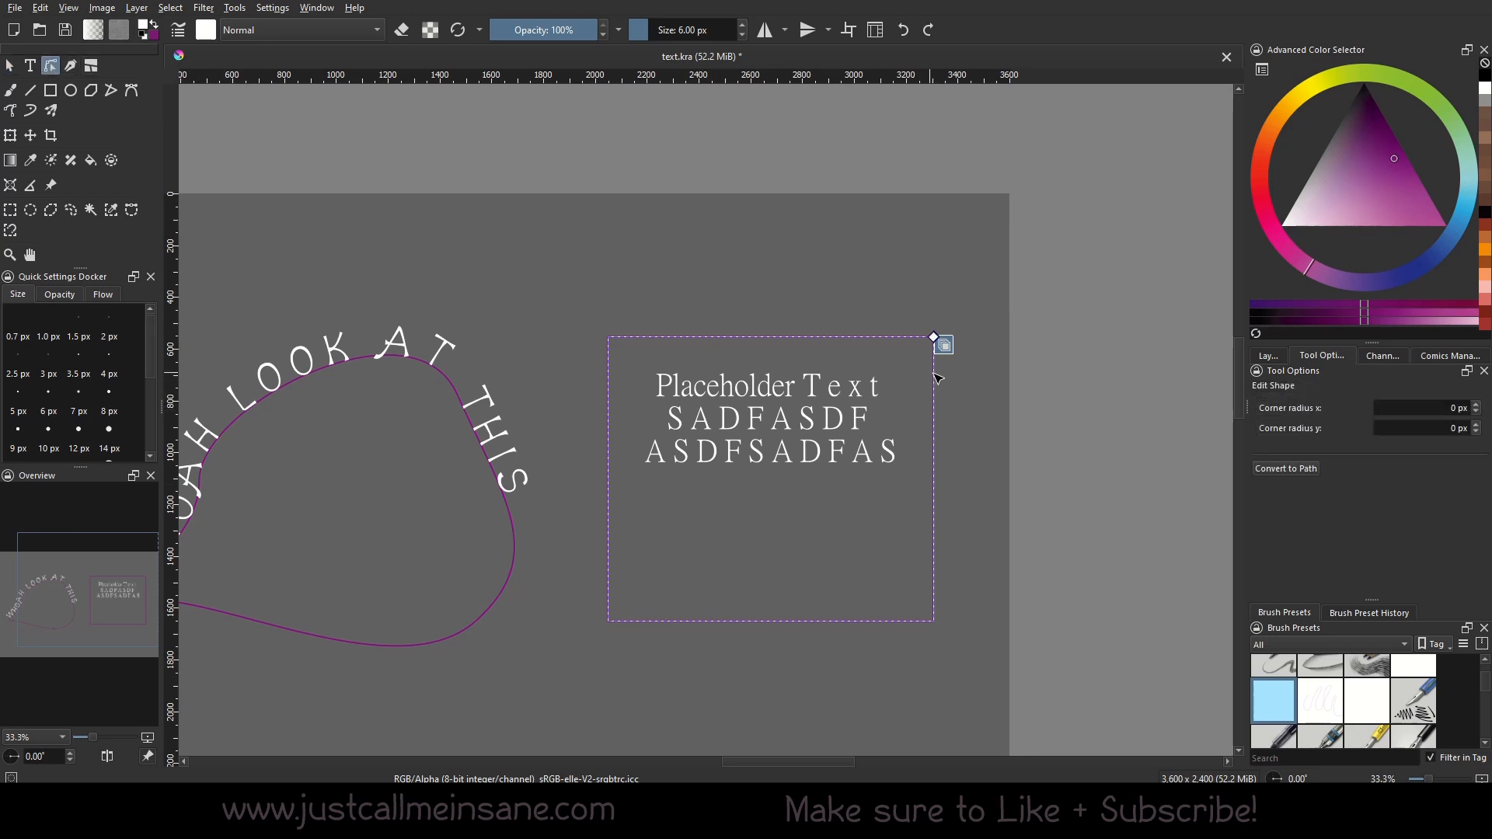
{"action": "left_click", "coordinate": [1285, 470]}
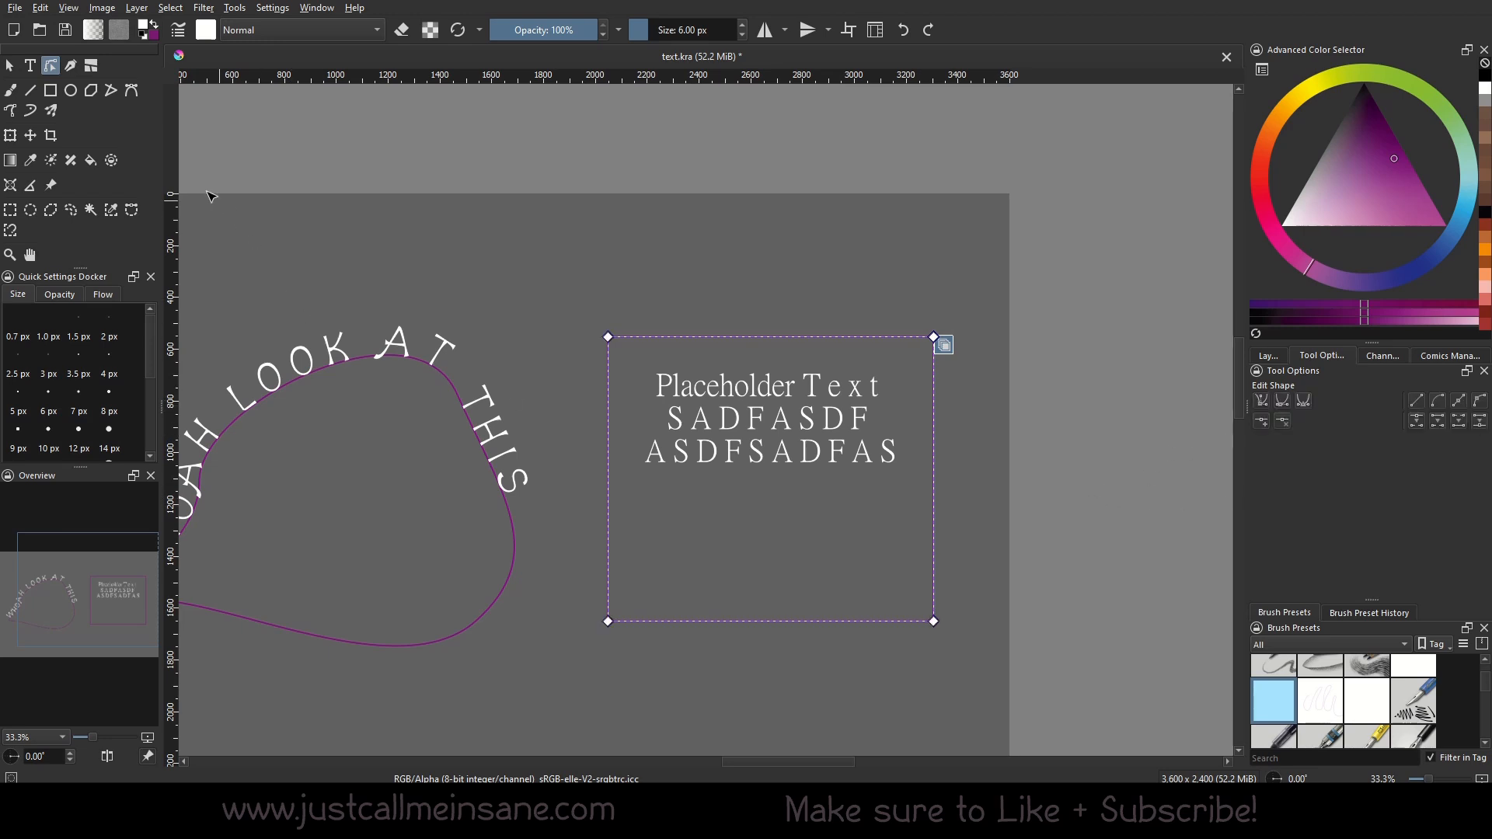
{"action": "left_click_drag", "start_coordinate": [608, 337], "coordinate": [656, 339]}
{"action": "left_click_drag", "start_coordinate": [934, 338], "coordinate": [890, 340]}
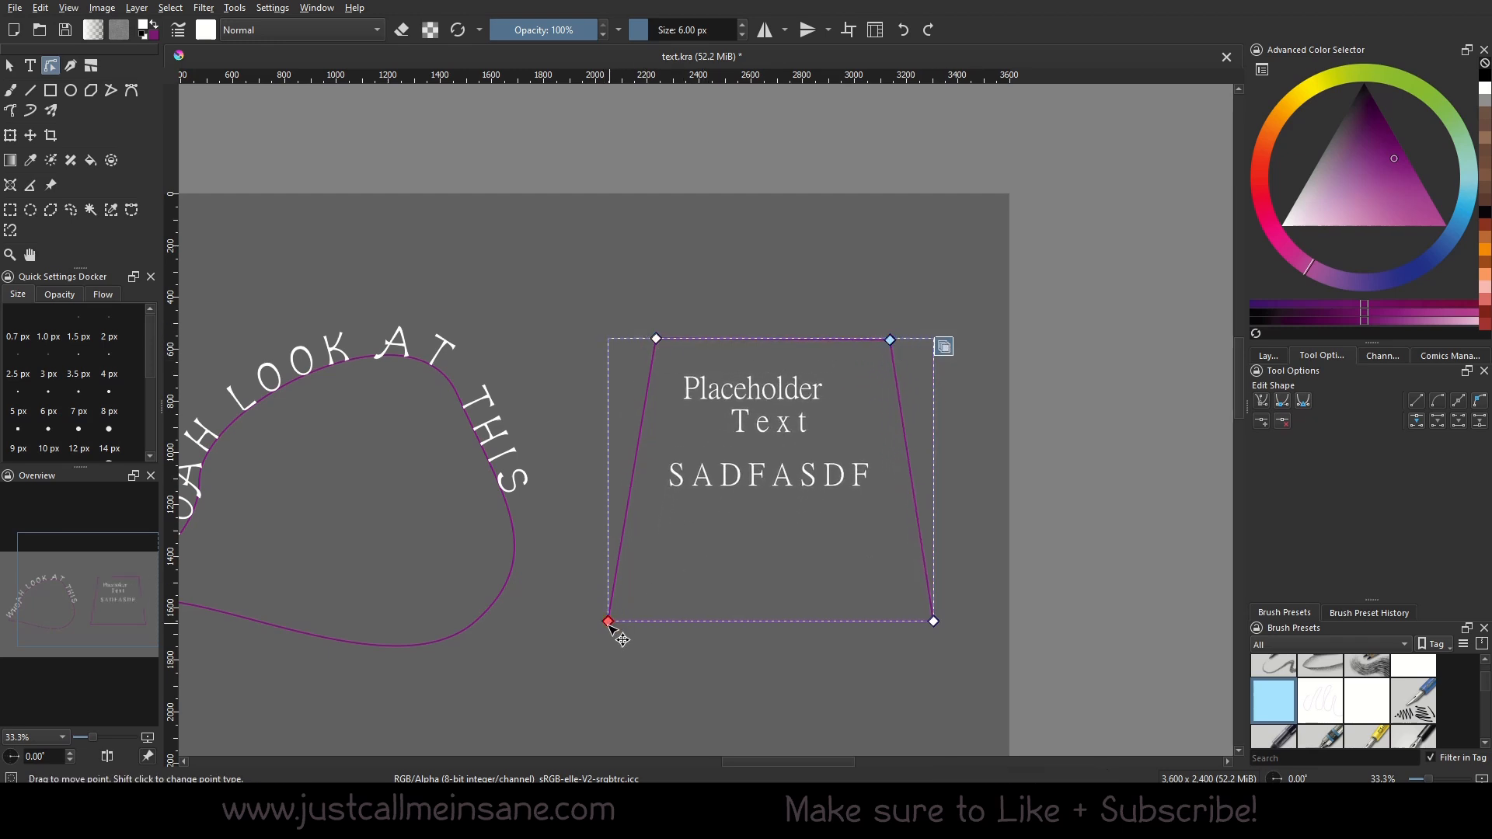
Move the trapezoid's lower-left corner down and its lower-right corner down and inward to form a slanted text shape, then leave contour editing.
{"action": "left_click_drag", "start_coordinate": [609, 622], "coordinate": [580, 747]}
{"action": "left_click_drag", "start_coordinate": [934, 621], "coordinate": [831, 734]}
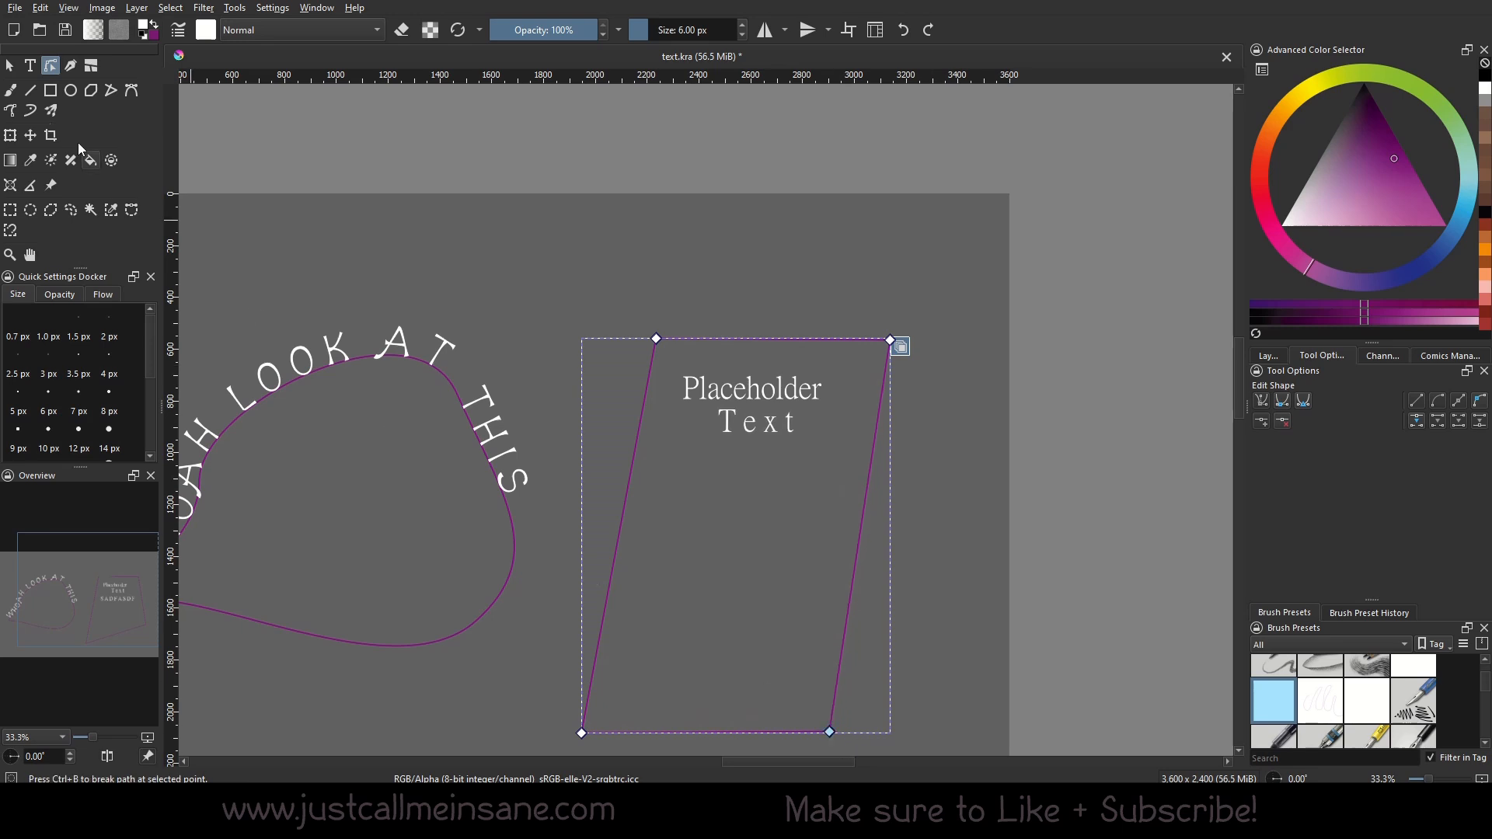
{"action": "left_click", "coordinate": [10, 67]}
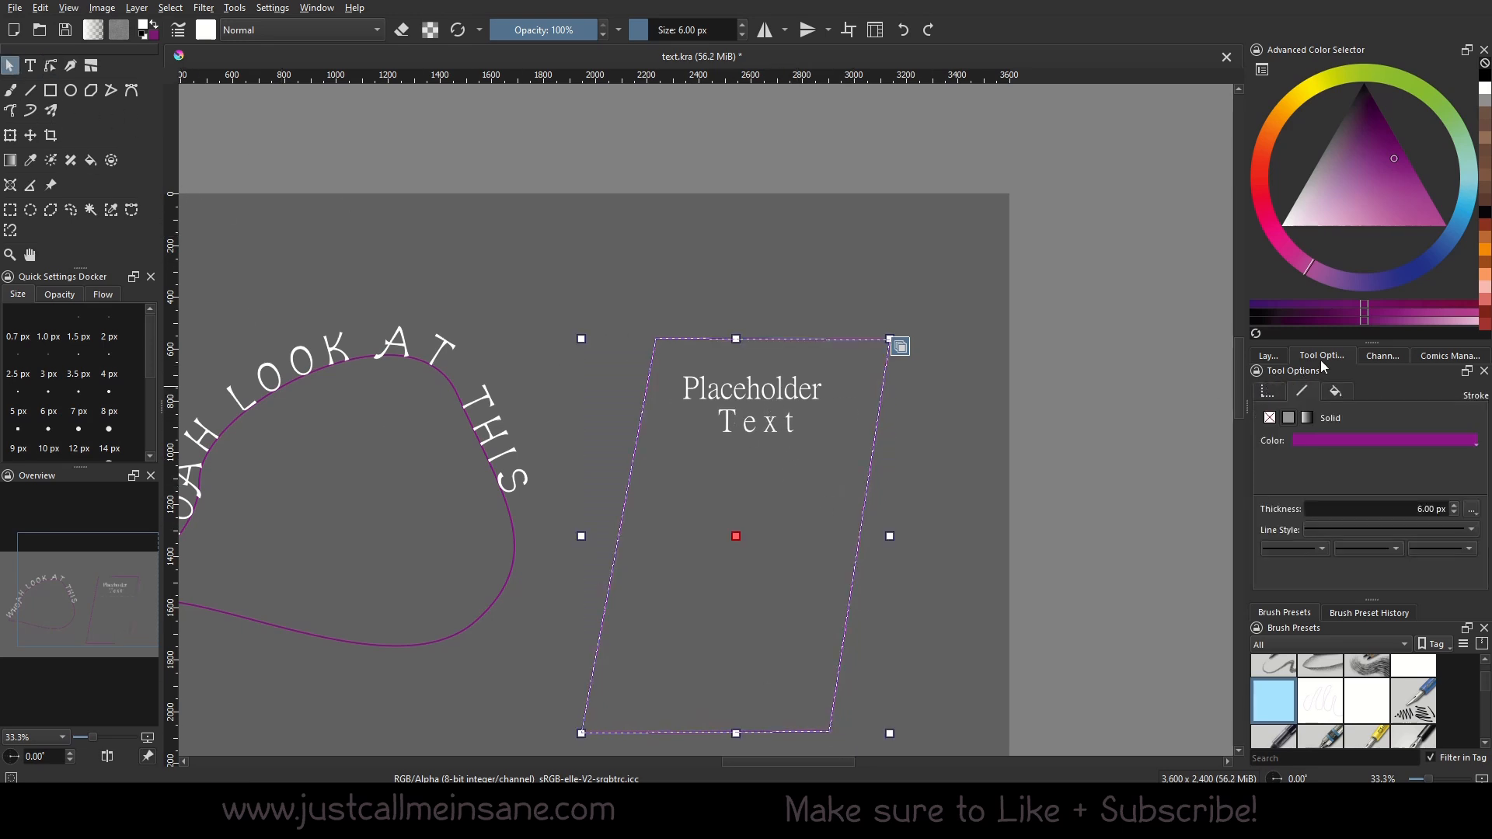
Move the Text Properties palette away from the slanted shape and reduce the text's Shape Padding to 5.29 pt.
{"action": "left_click", "coordinate": [30, 65]}
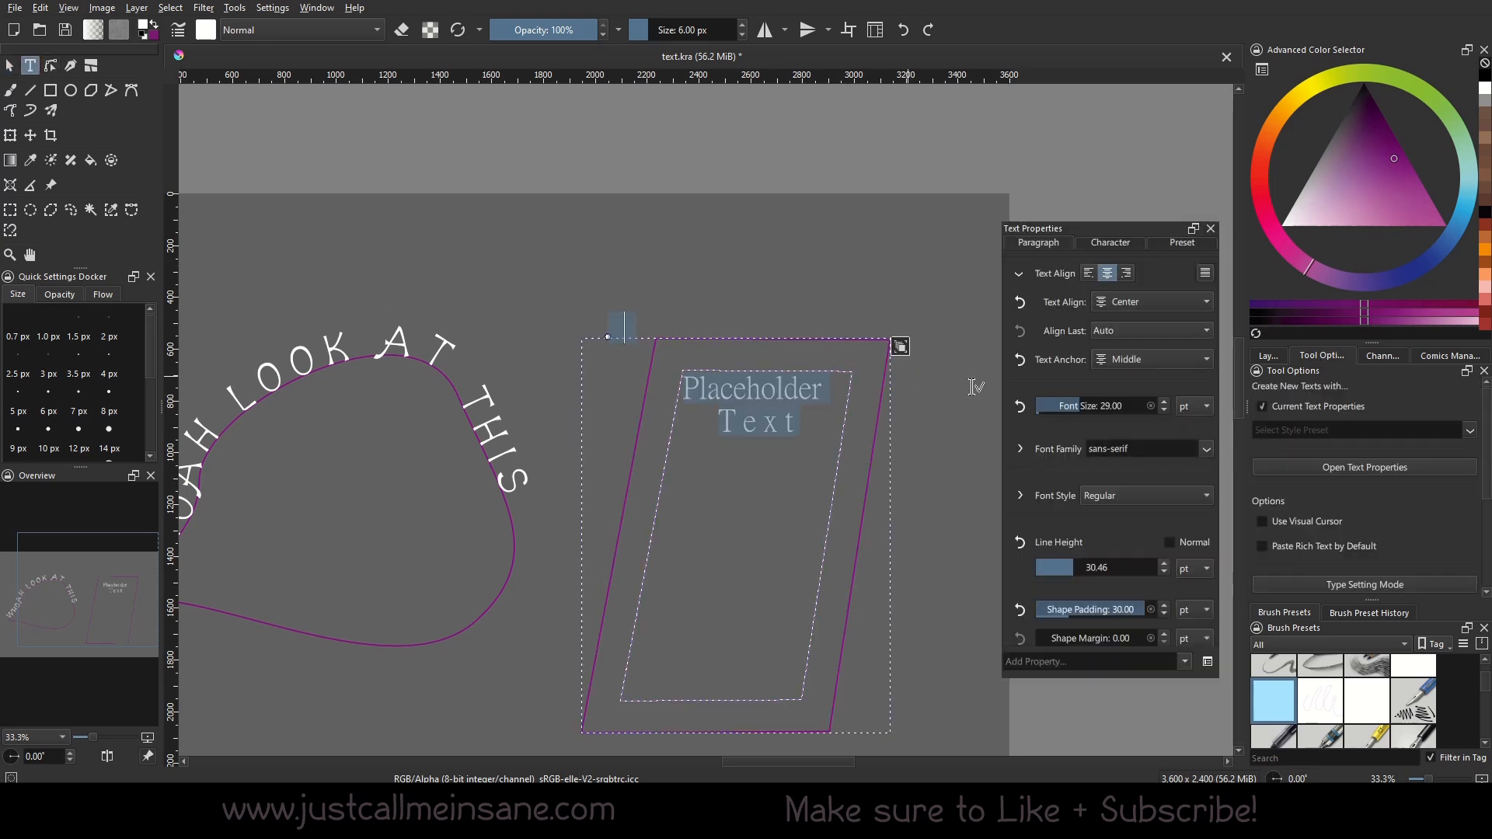
{"action": "left_click_drag", "start_coordinate": [1108, 227], "coordinate": [292, 206]}
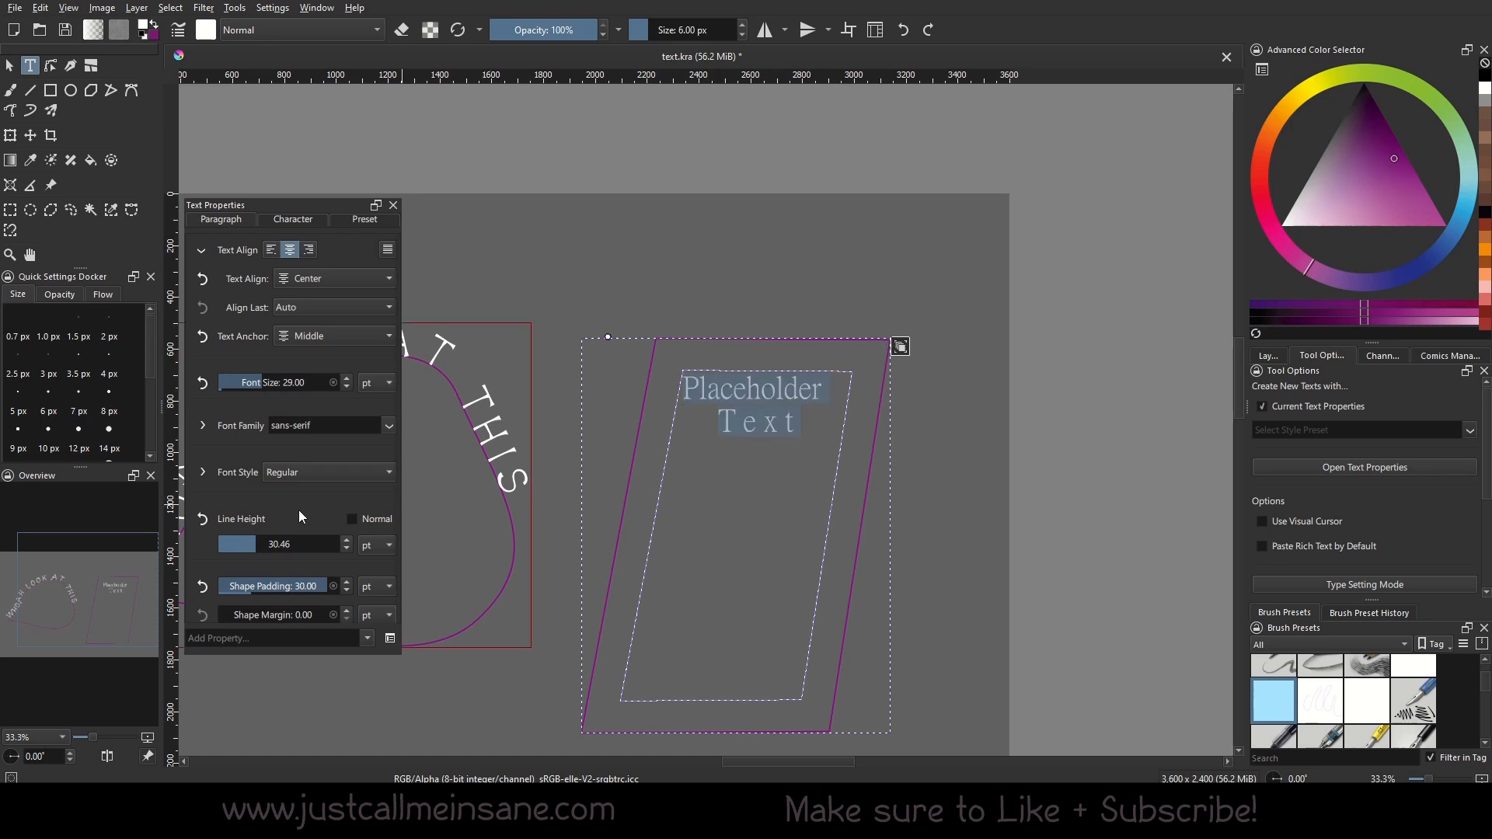
{"action": "left_click_drag", "start_coordinate": [342, 590], "coordinate": [296, 585]}
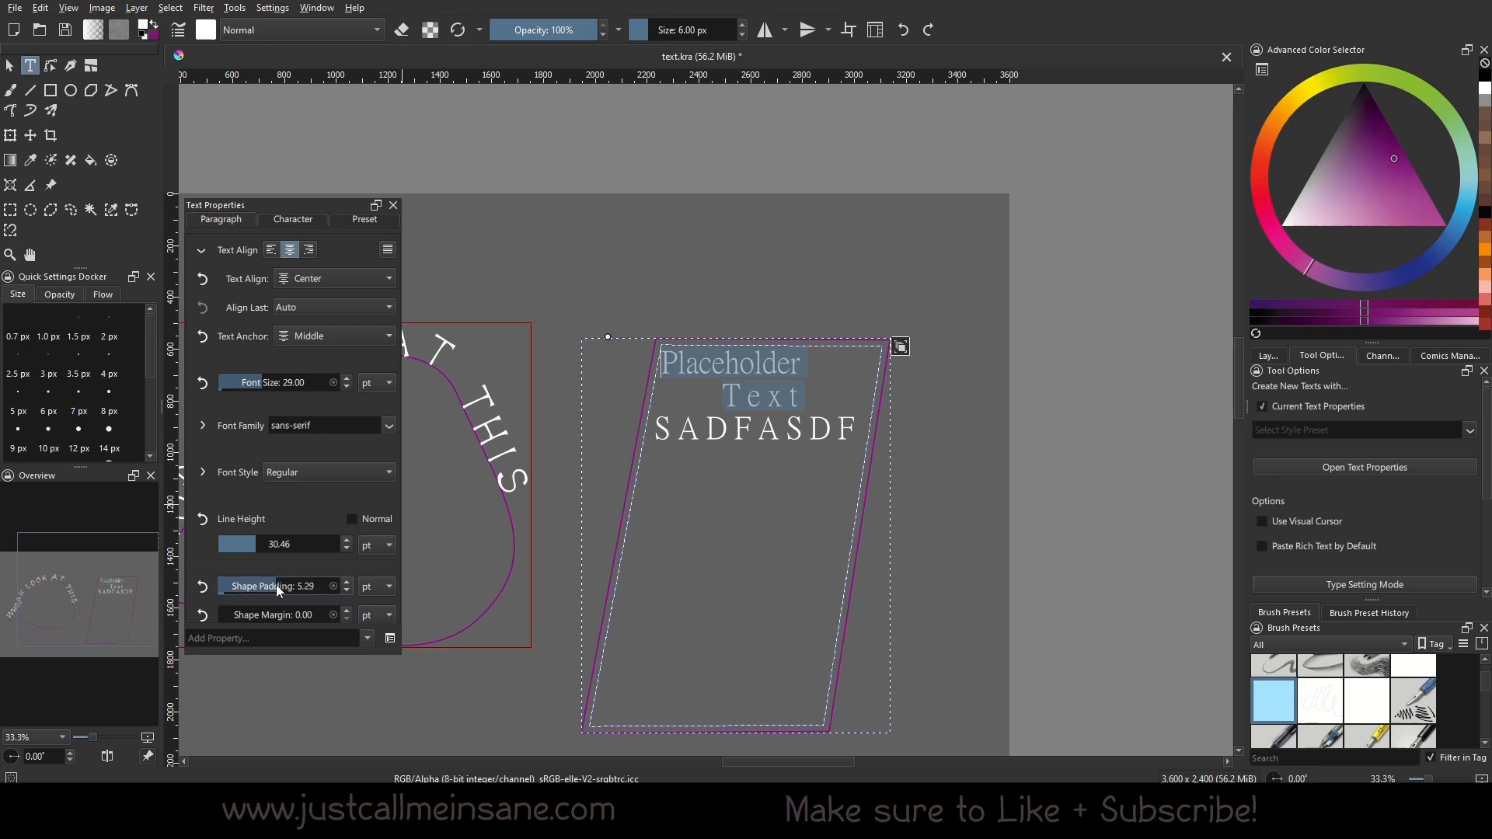
{"action": "left_click_drag", "start_coordinate": [279, 586], "coordinate": [337, 591]}
{"action": "left_click", "coordinate": [347, 582]}
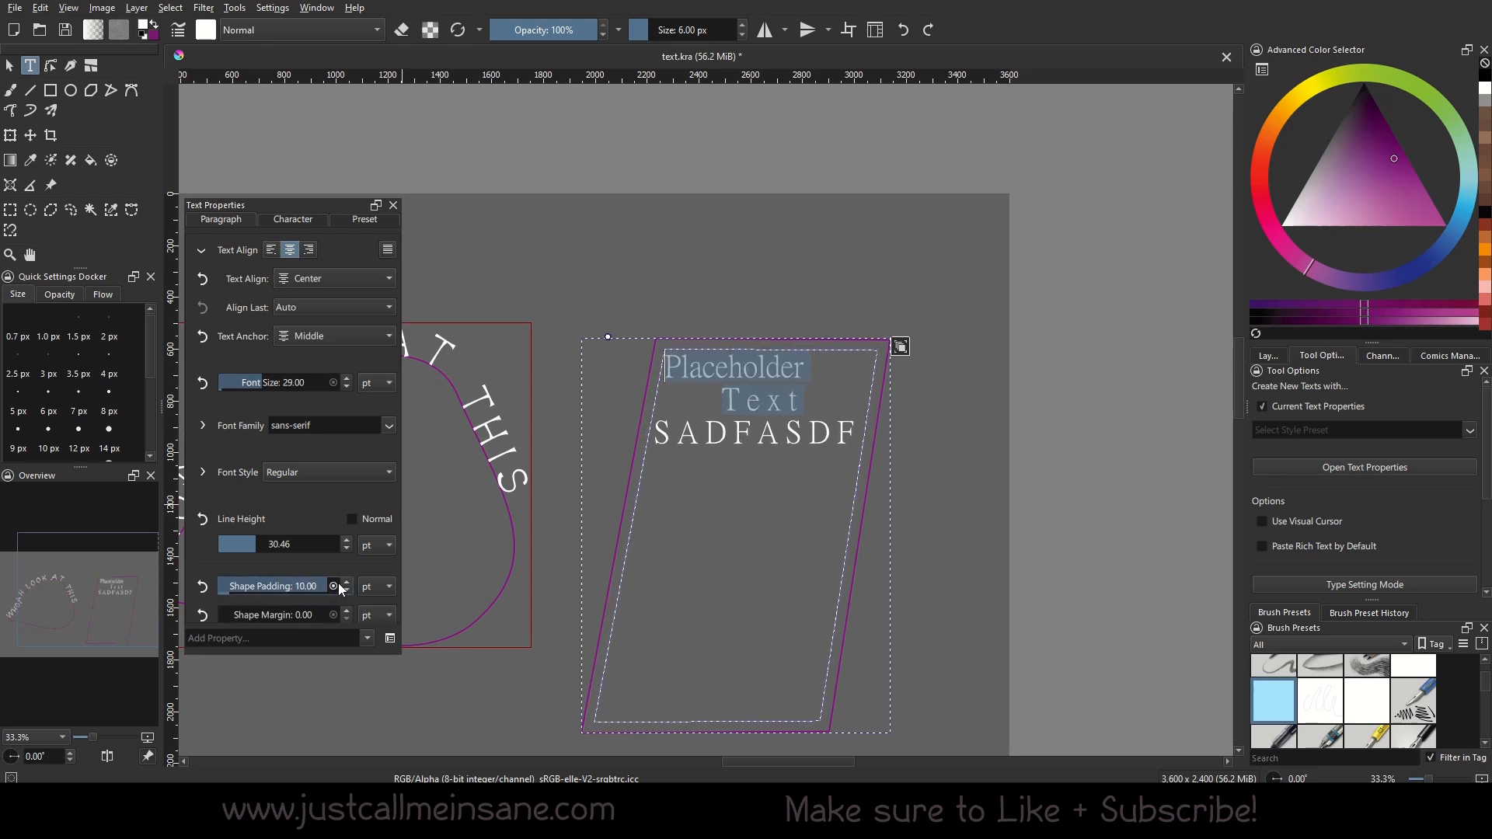
Break the line after "SADFAS" and insert "sdfas", "asdf", an empty line and "JLSADJ" as separate lines before "DF".
{"action": "left_click", "coordinate": [806, 430]}
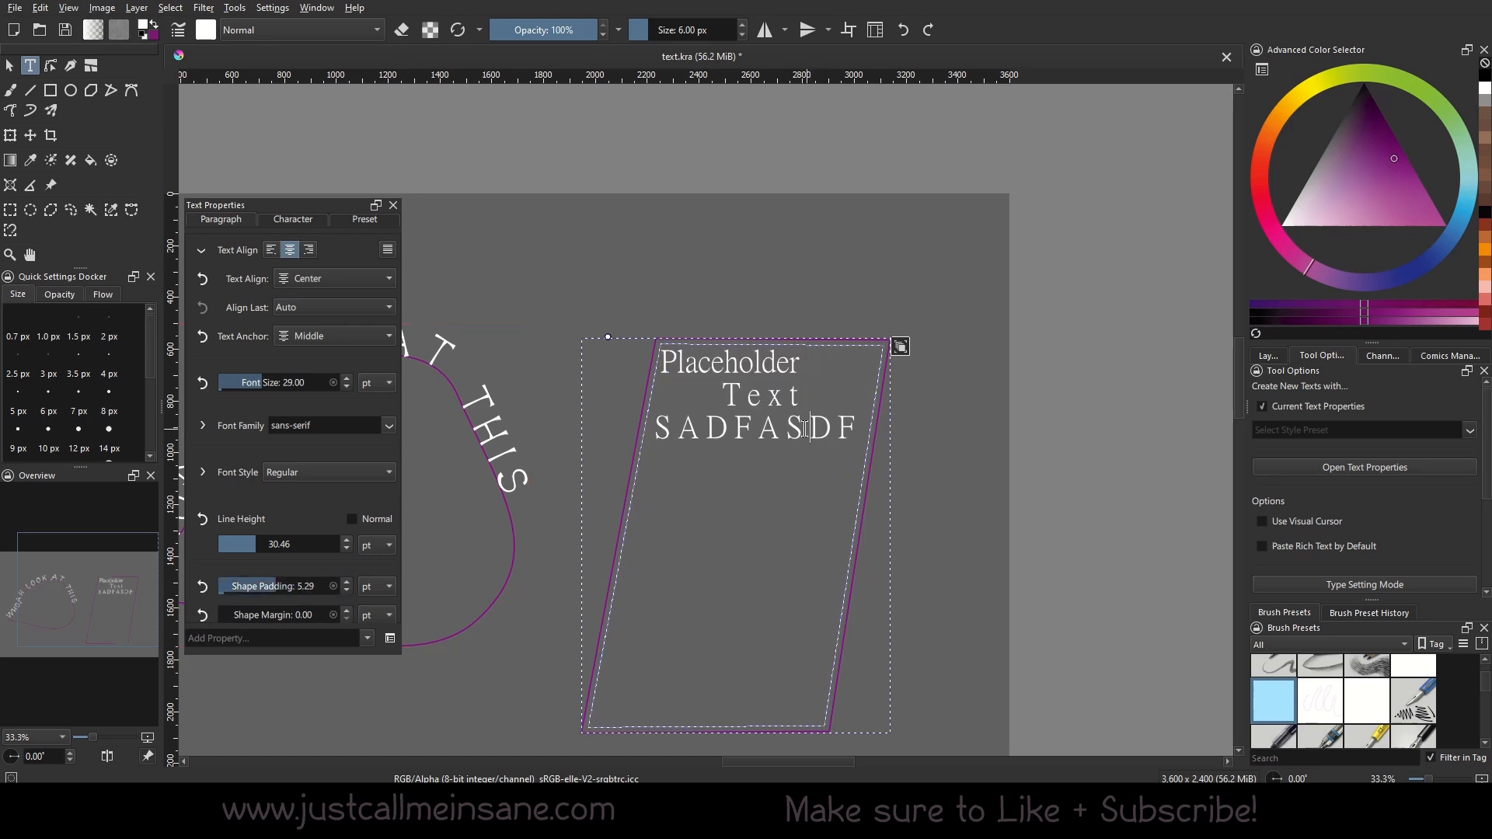
{"action": "key", "text": "Return"}
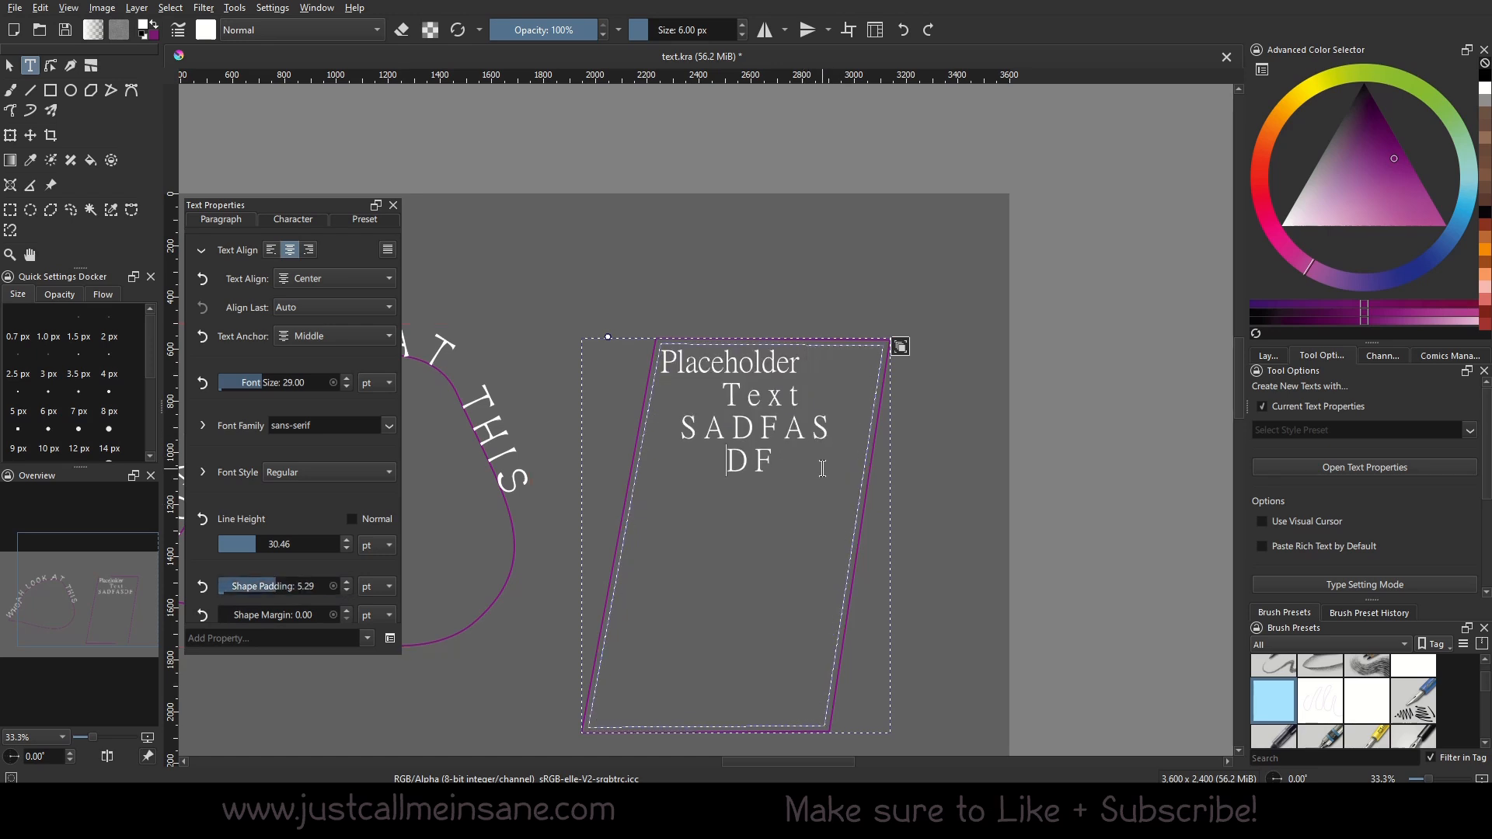
{"action": "type", "text": "sdfas"}
{"action": "key", "text": "Return"}
{"action": "type", "text": "asdf"}
{"action": "key", "text": "Return"}
{"action": "key", "text": "Return"}
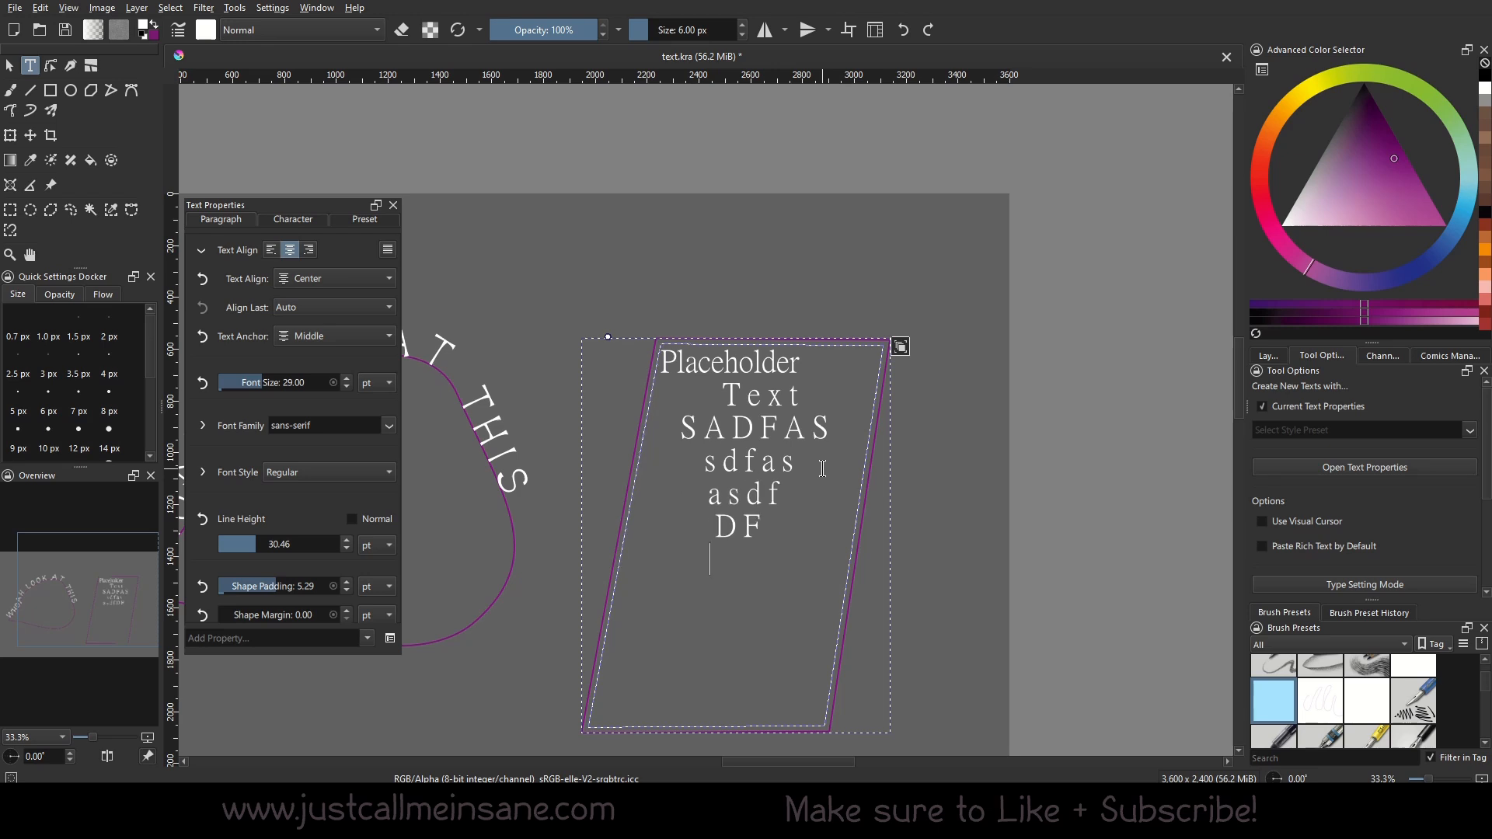
{"action": "type", "text": "JLSADJ"}
{"action": "key", "text": "Return"}
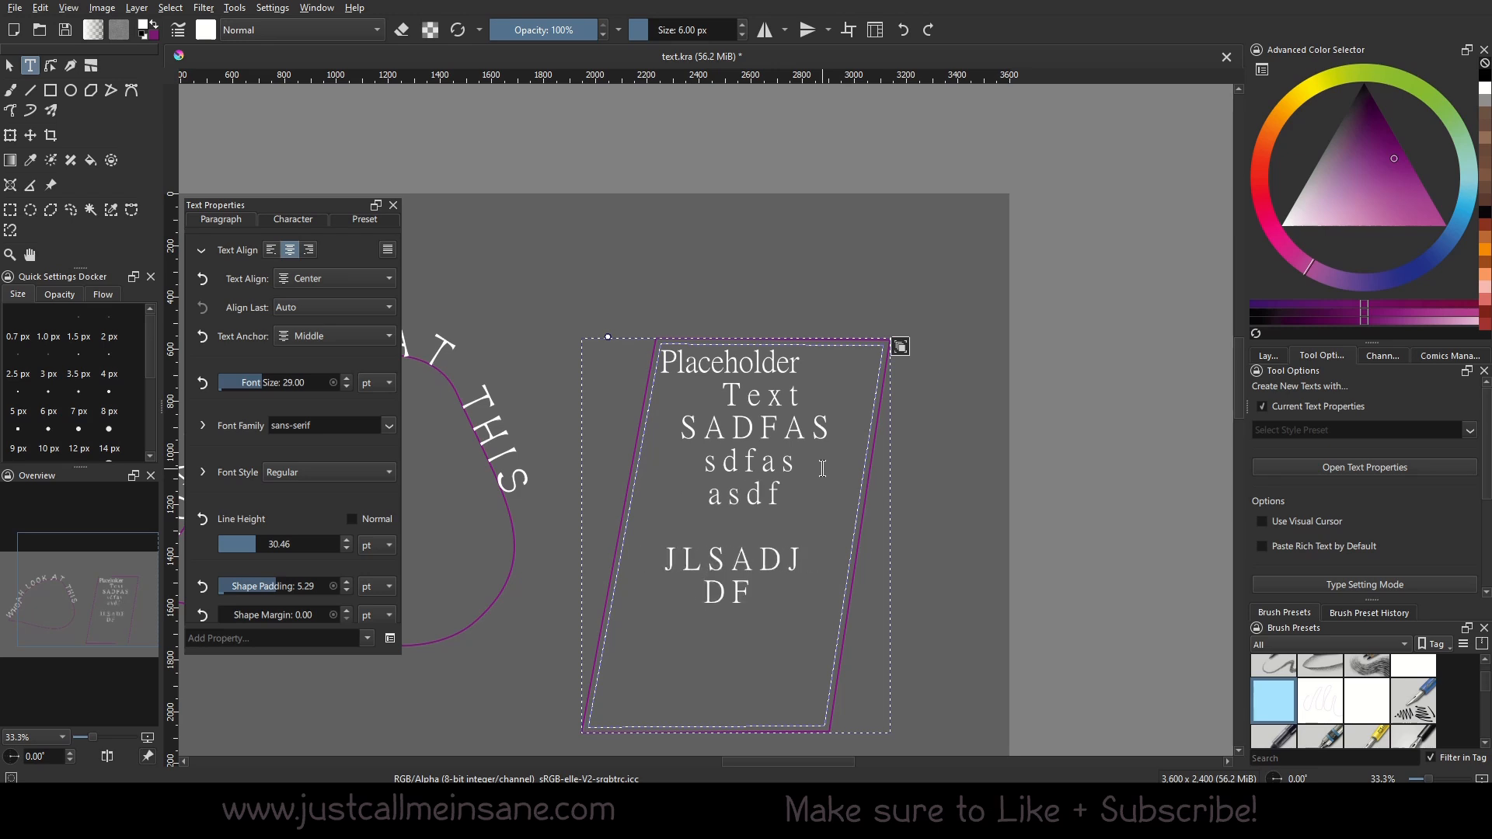
Select the text from "Placeholder" to "DF" and add the Text Transform property to its paragraph properties.
{"action": "left_click_drag", "start_coordinate": [790, 595], "coordinate": [578, 338]}
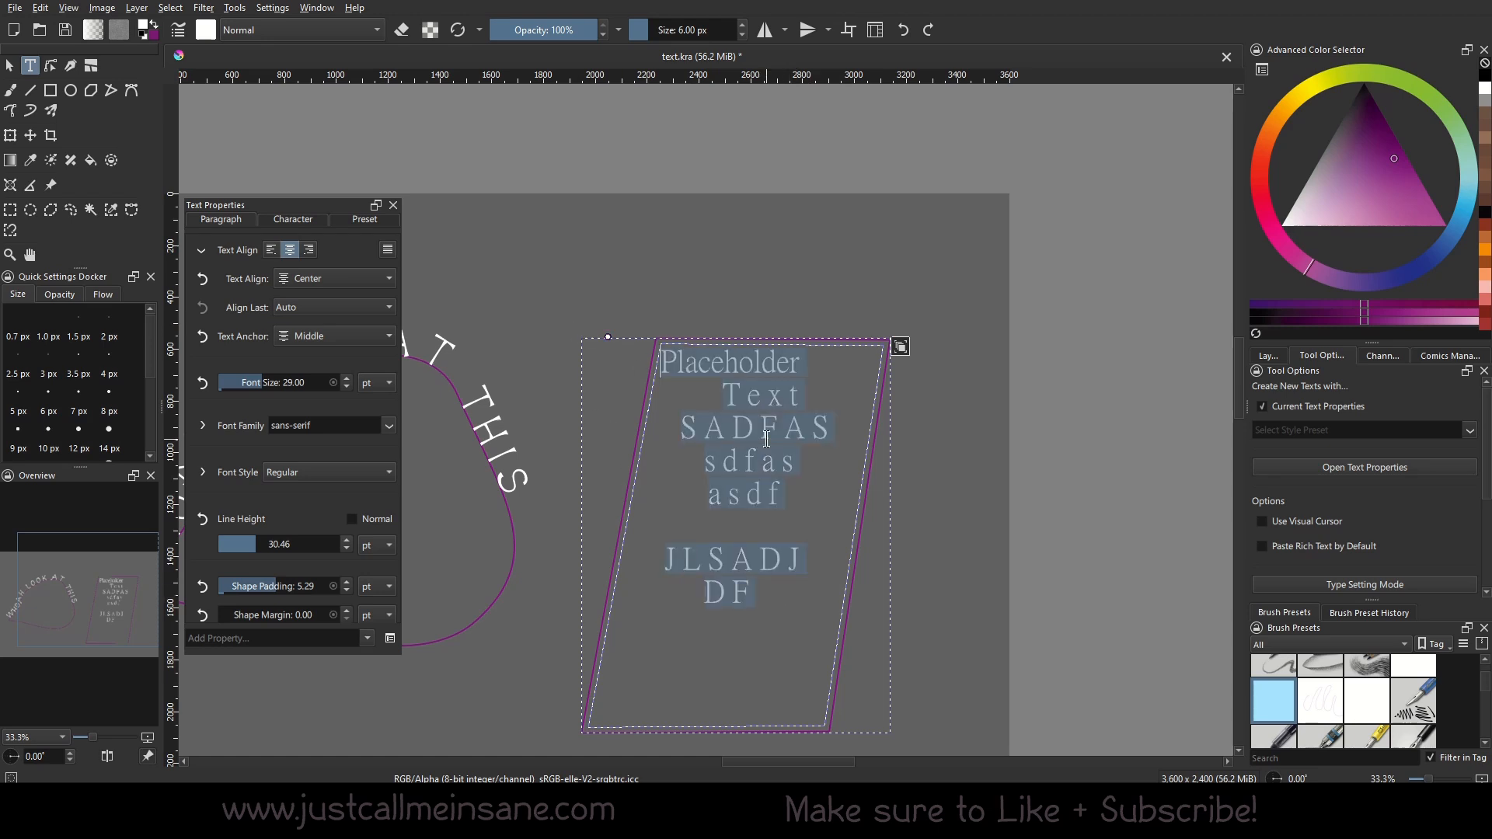
{"action": "left_click", "coordinate": [688, 561]}
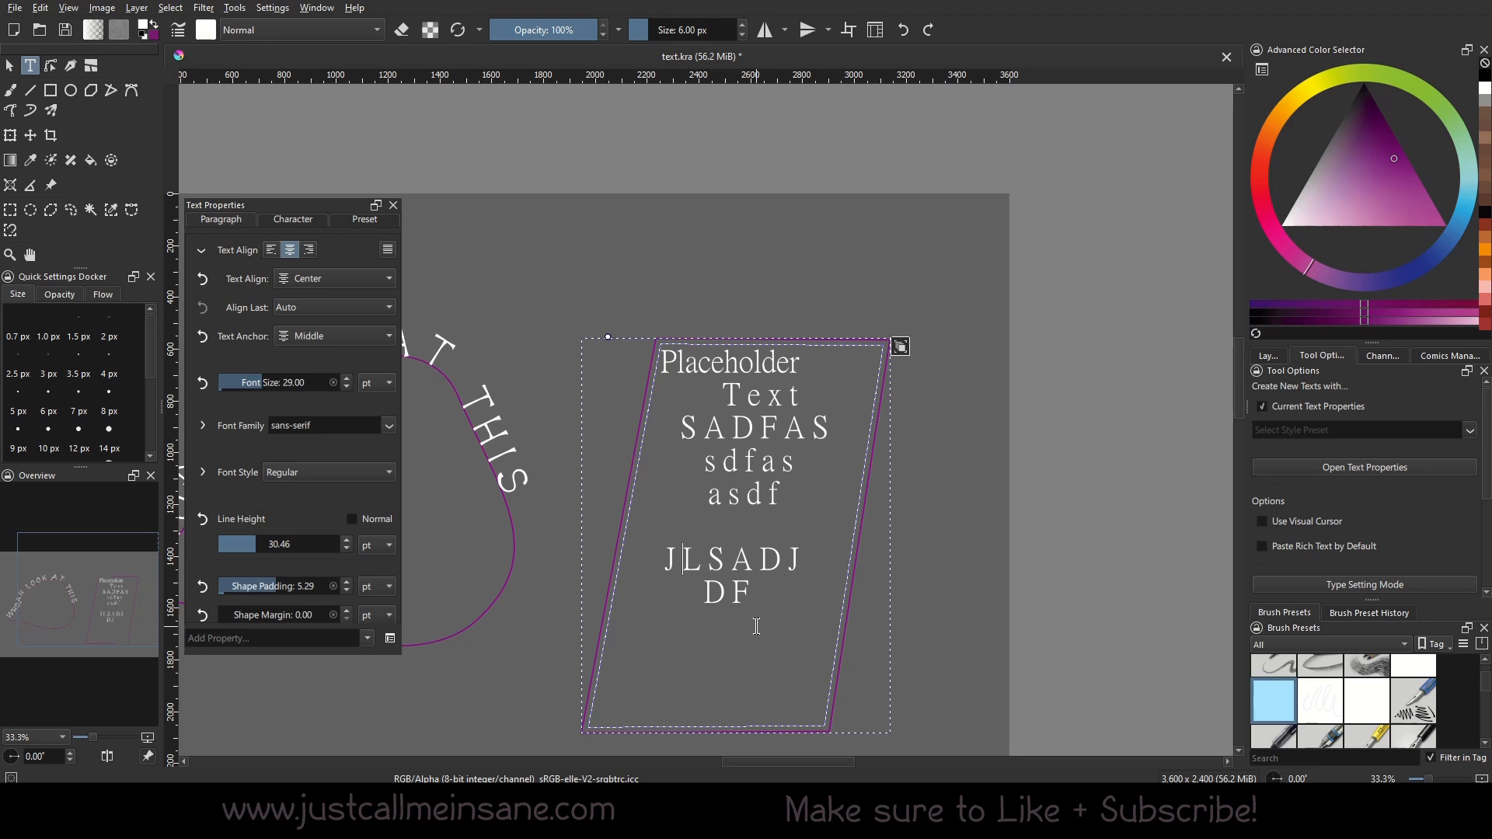
{"action": "left_click", "coordinate": [774, 598]}
{"action": "left_click_drag", "start_coordinate": [764, 603], "coordinate": [603, 333]}
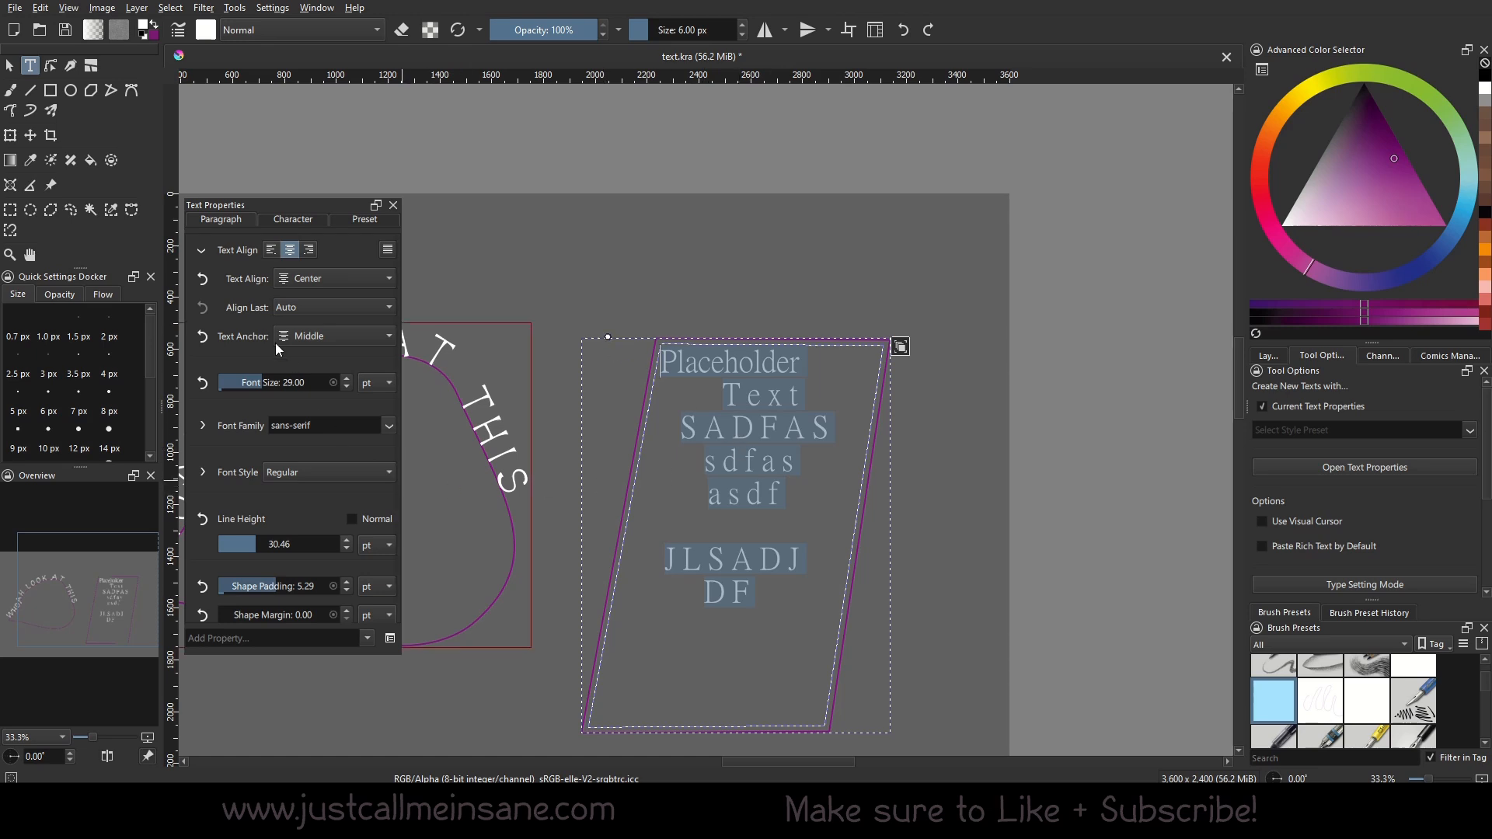
{"action": "left_click", "coordinate": [215, 248]}
{"action": "left_click", "coordinate": [374, 639]}
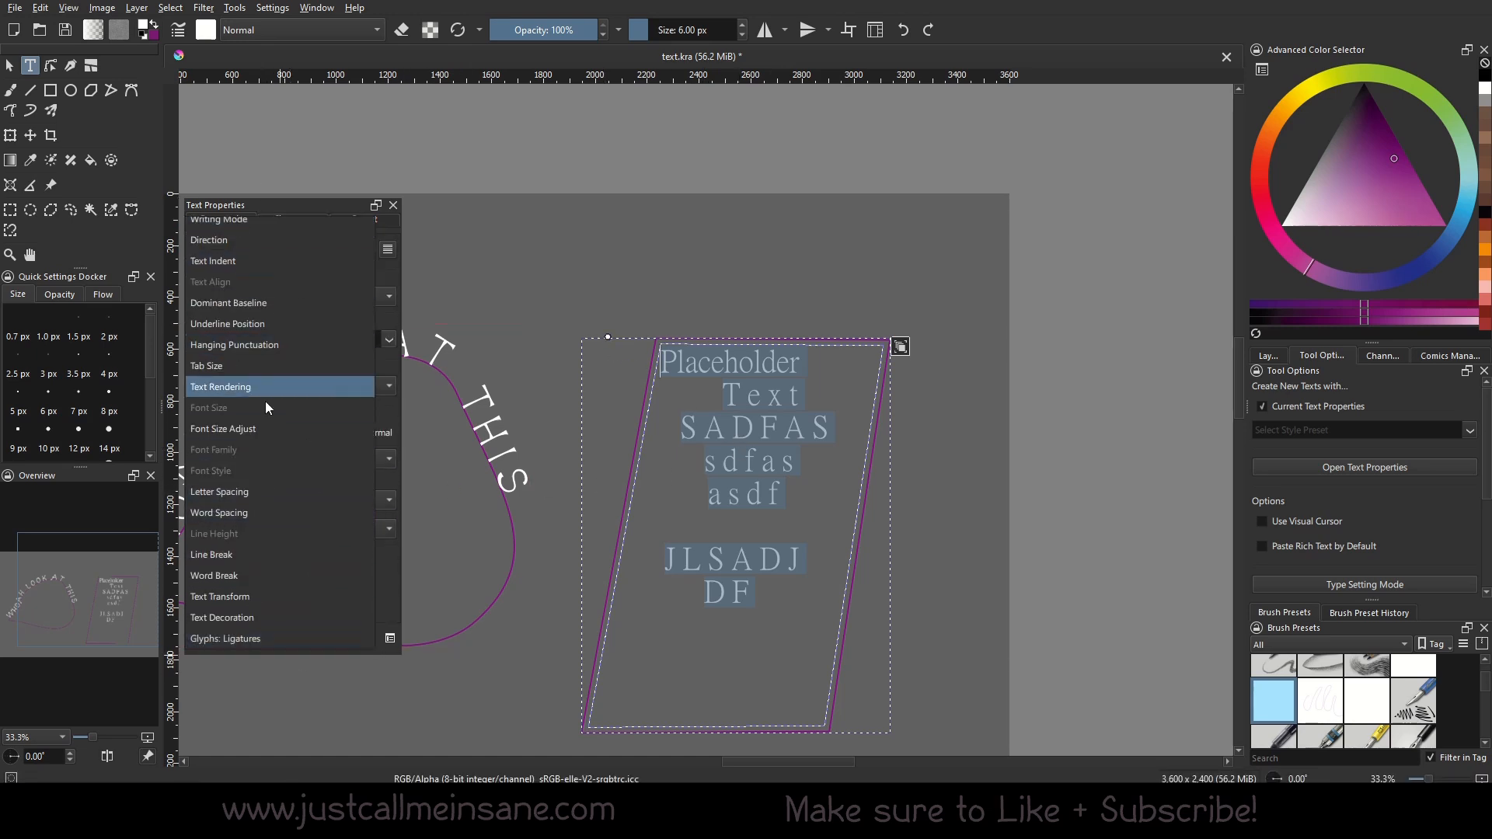
{"action": "scroll", "coordinate": [300, 580], "scroll_direction": "down", "scroll_amount": 4}
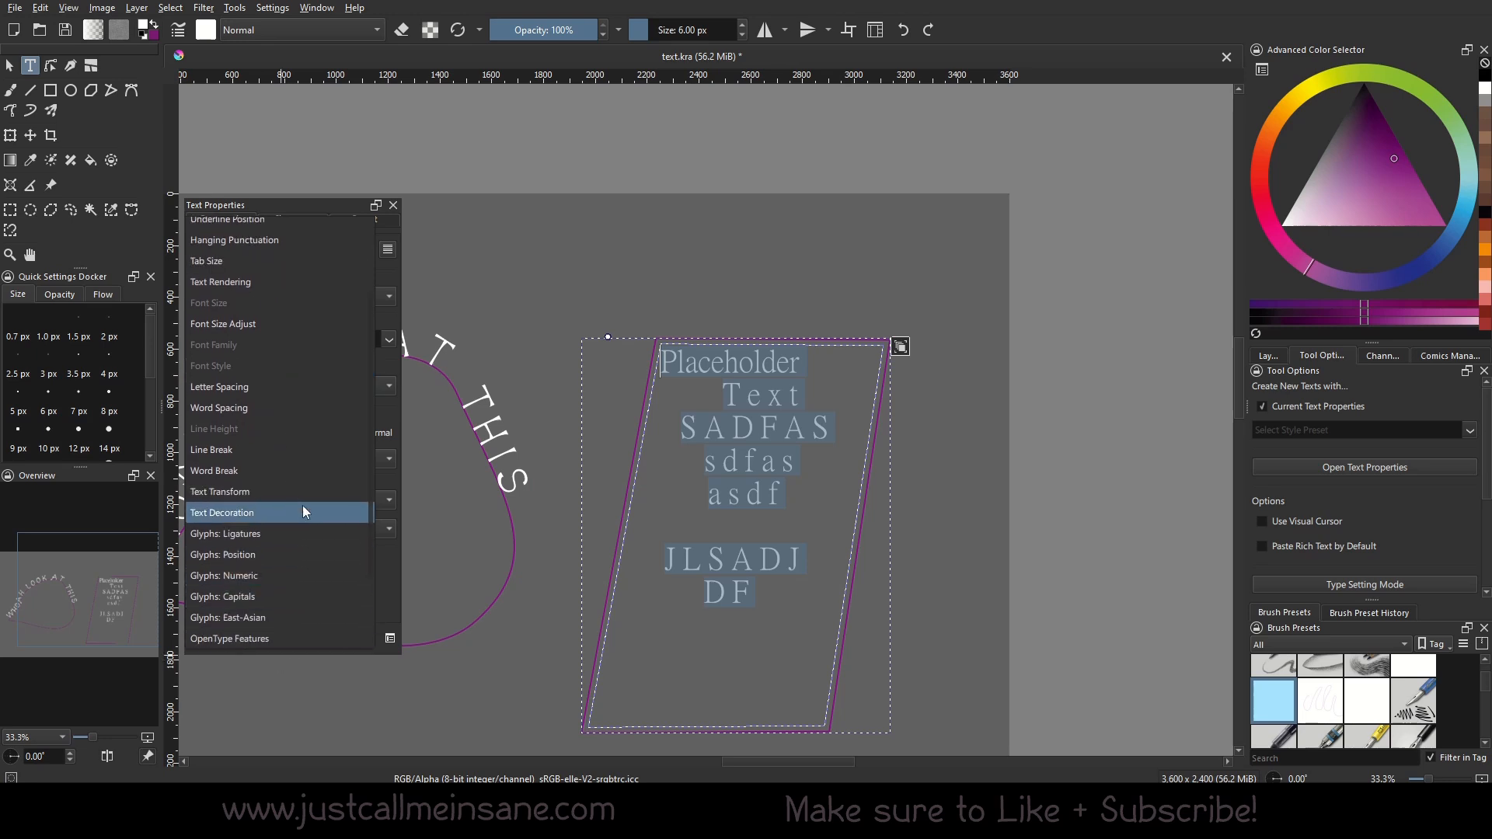
{"action": "left_click", "coordinate": [302, 496]}
{"action": "scroll", "coordinate": [336, 572], "scroll_direction": "down", "scroll_amount": 1}
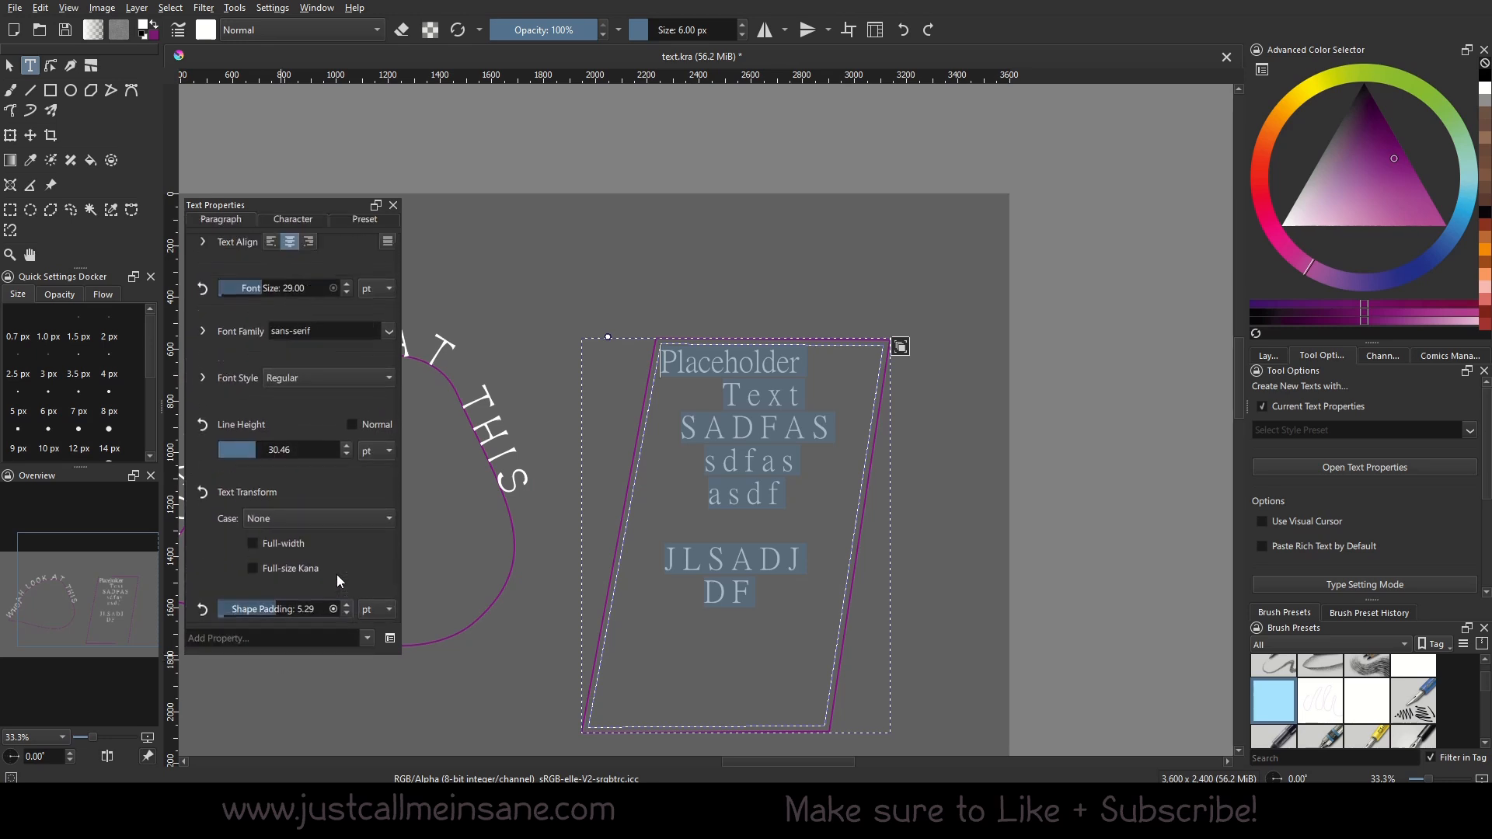
{"action": "scroll", "coordinate": [337, 575], "scroll_direction": "up", "scroll_amount": 1}
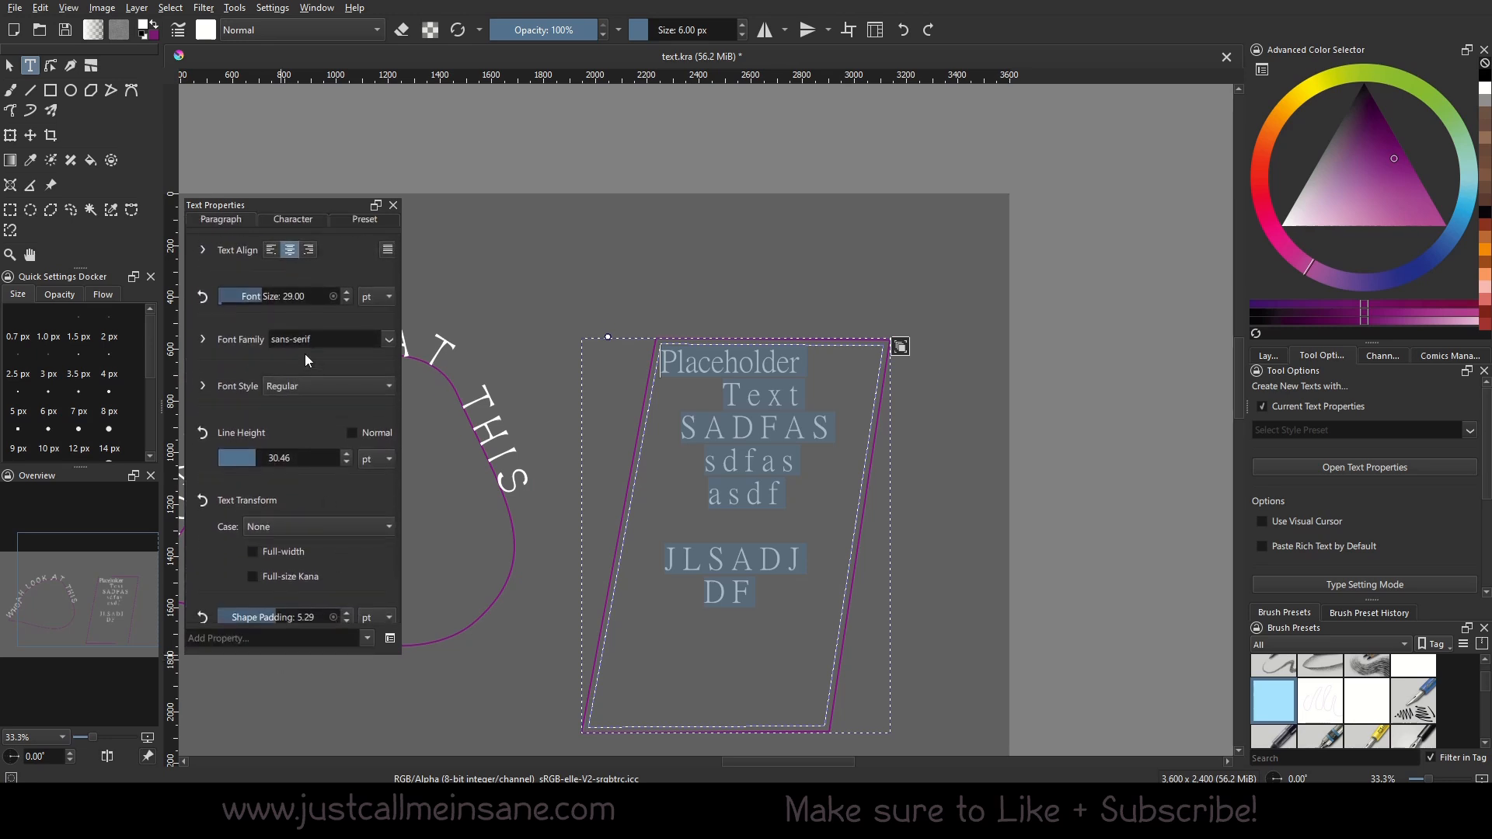
Try the Upper Case and Lower Case transforms on the selected text, and finish with Case set to Capitalize.
{"action": "left_click", "coordinate": [305, 525]}
{"action": "left_click", "coordinate": [301, 559]}
{"action": "left_click", "coordinate": [320, 528]}
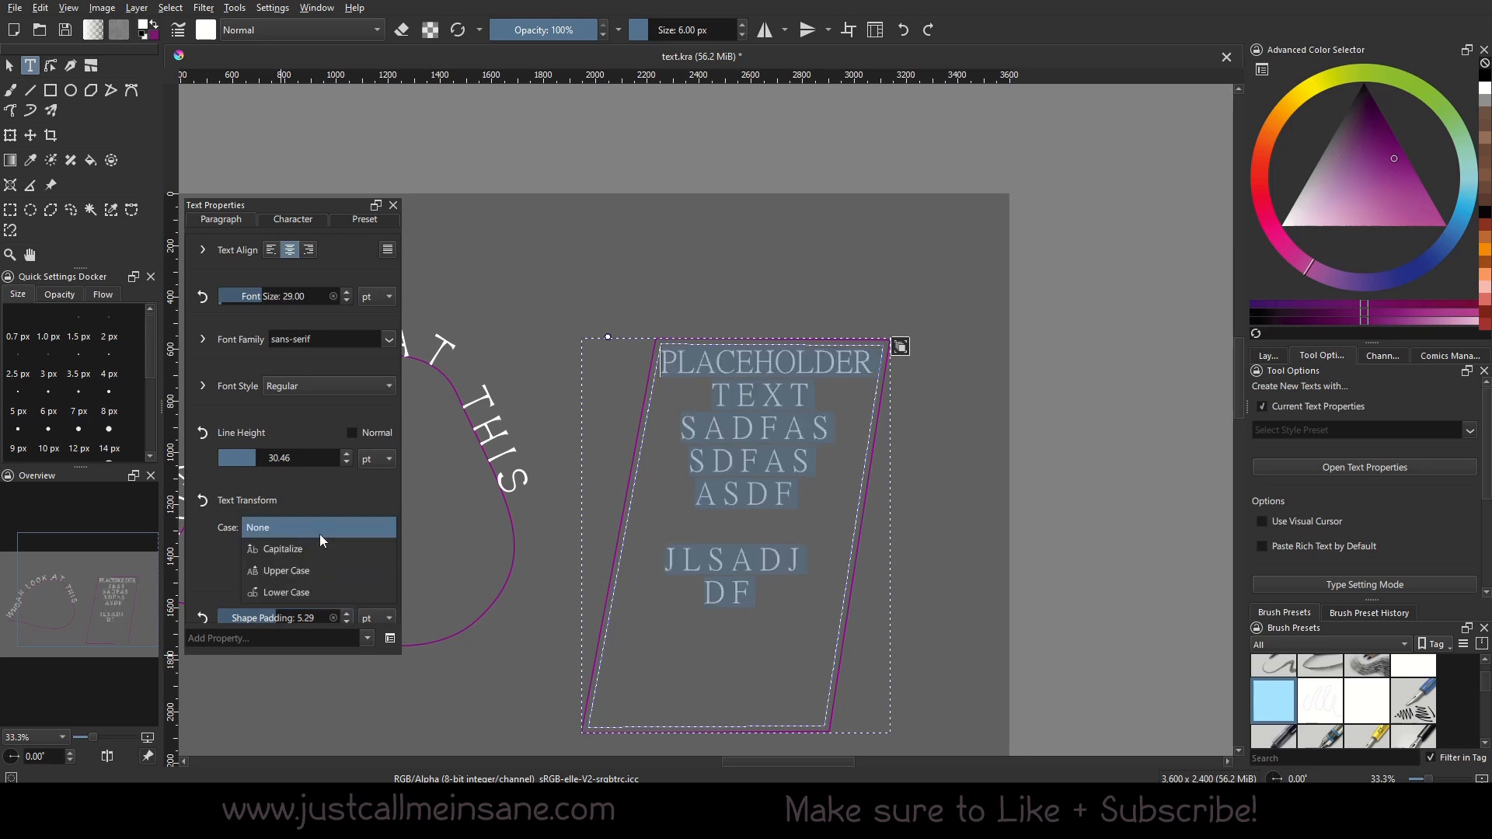
{"action": "left_click", "coordinate": [317, 590]}
{"action": "left_click", "coordinate": [332, 528]}
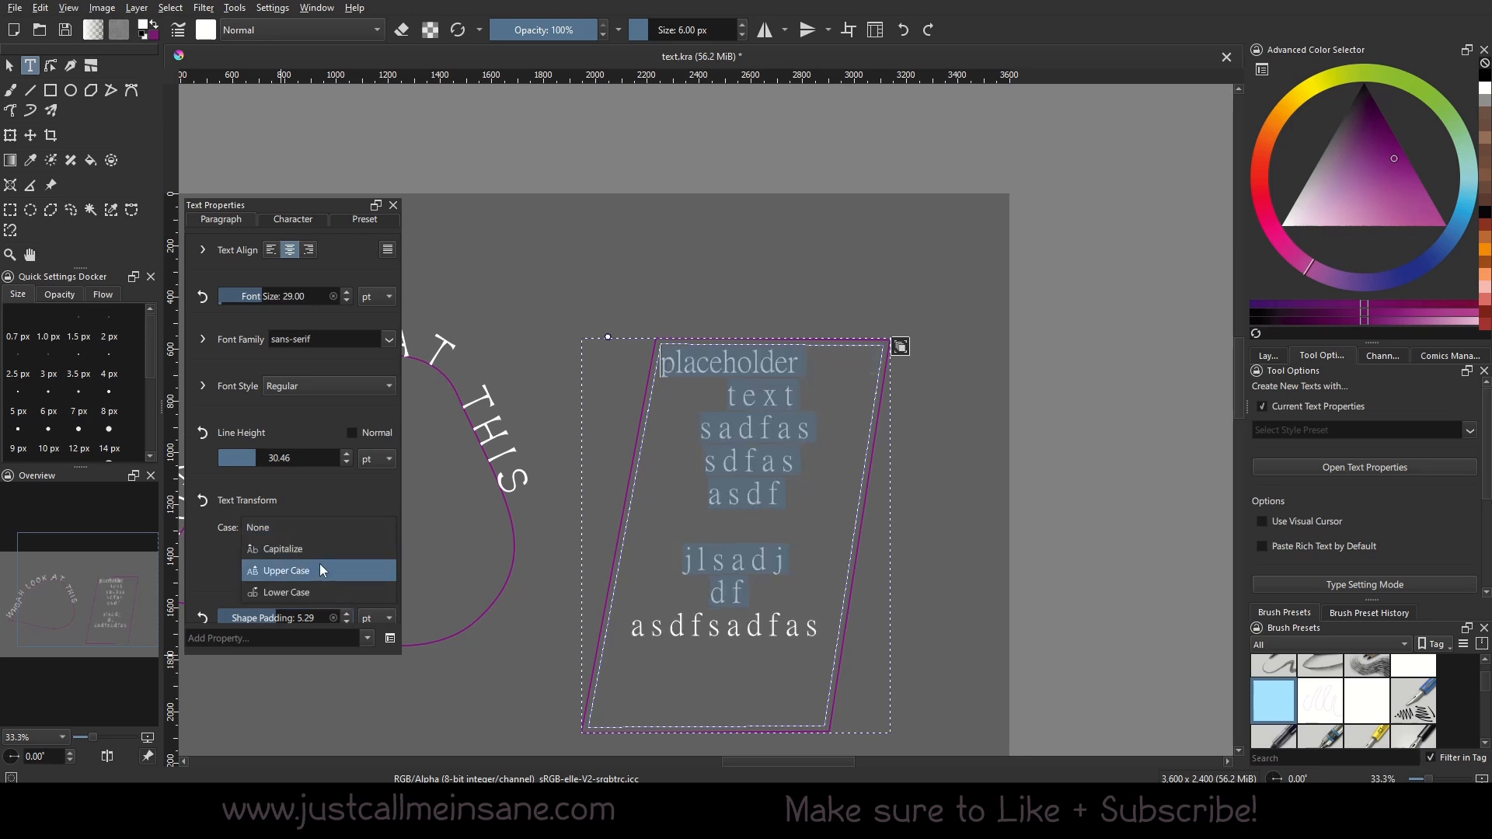
{"action": "left_click", "coordinate": [318, 569]}
{"action": "left_click", "coordinate": [324, 530]}
{"action": "left_click", "coordinate": [321, 549]}
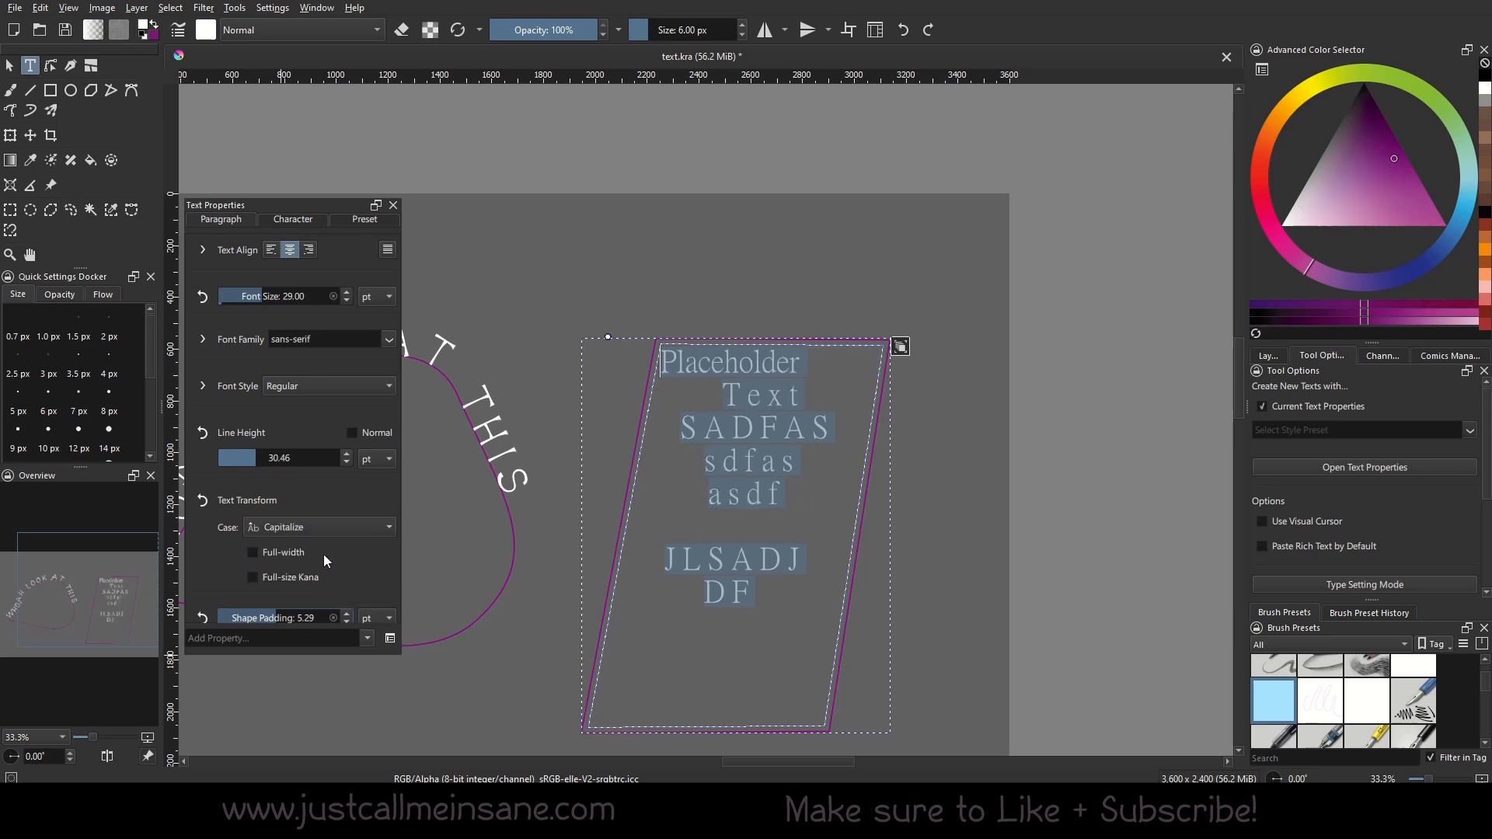
Try the Full-width text transform on the text in the slanted shape, then turn it off.
{"action": "left_click", "coordinate": [759, 445]}
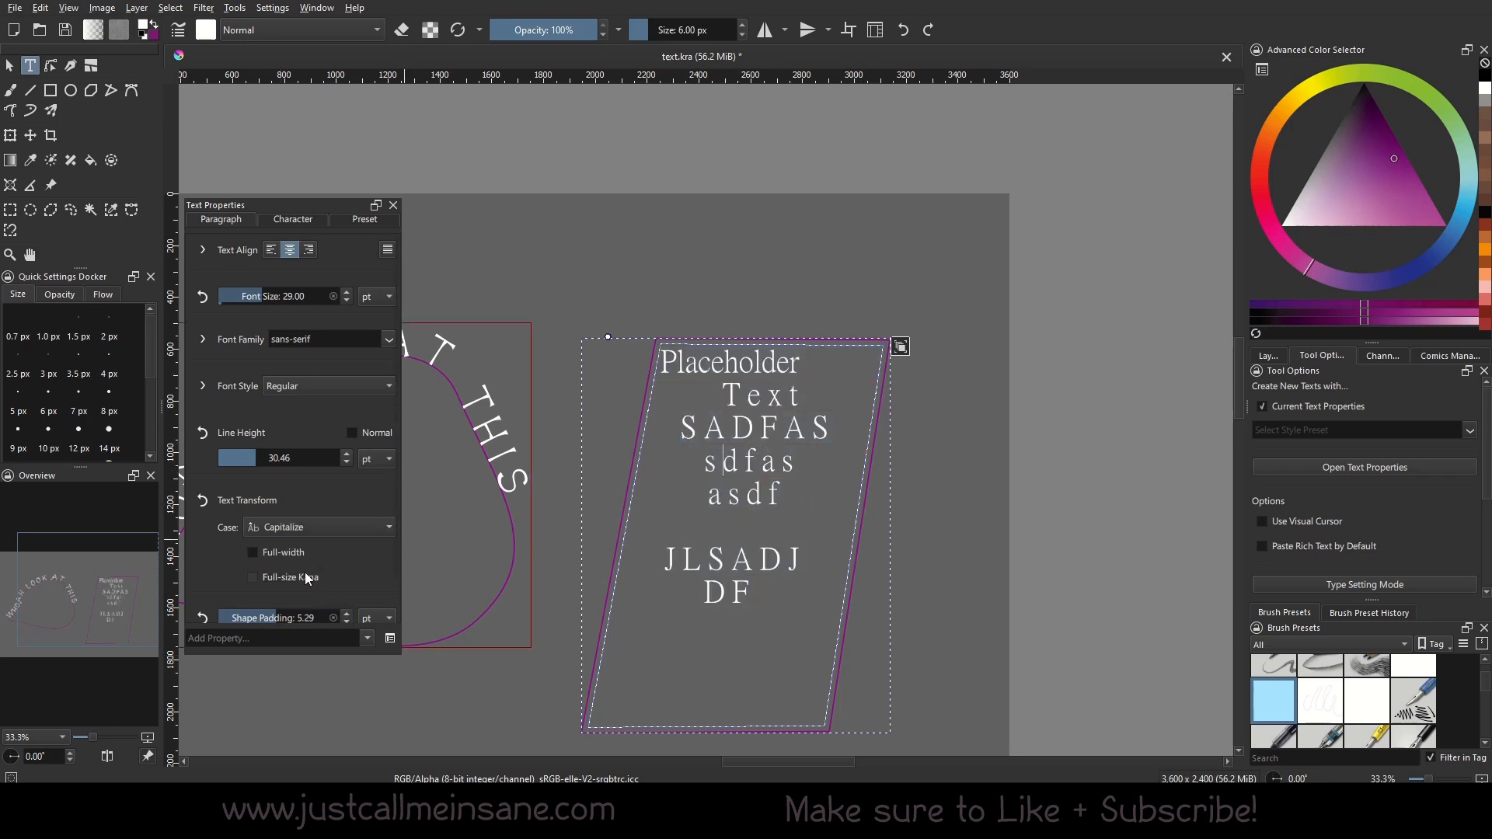
{"action": "left_click", "coordinate": [321, 554]}
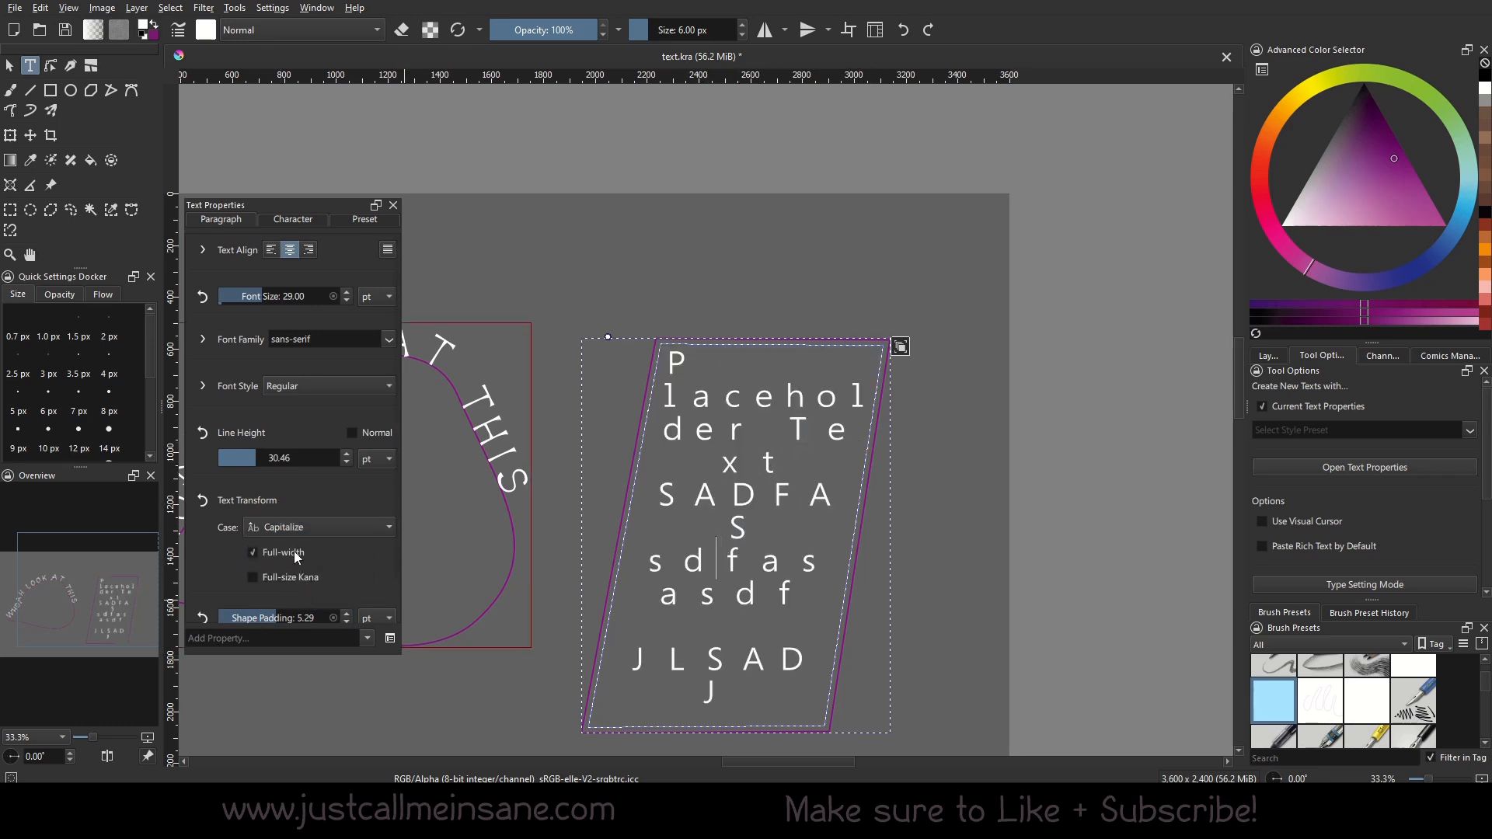
{"action": "left_click", "coordinate": [294, 552]}
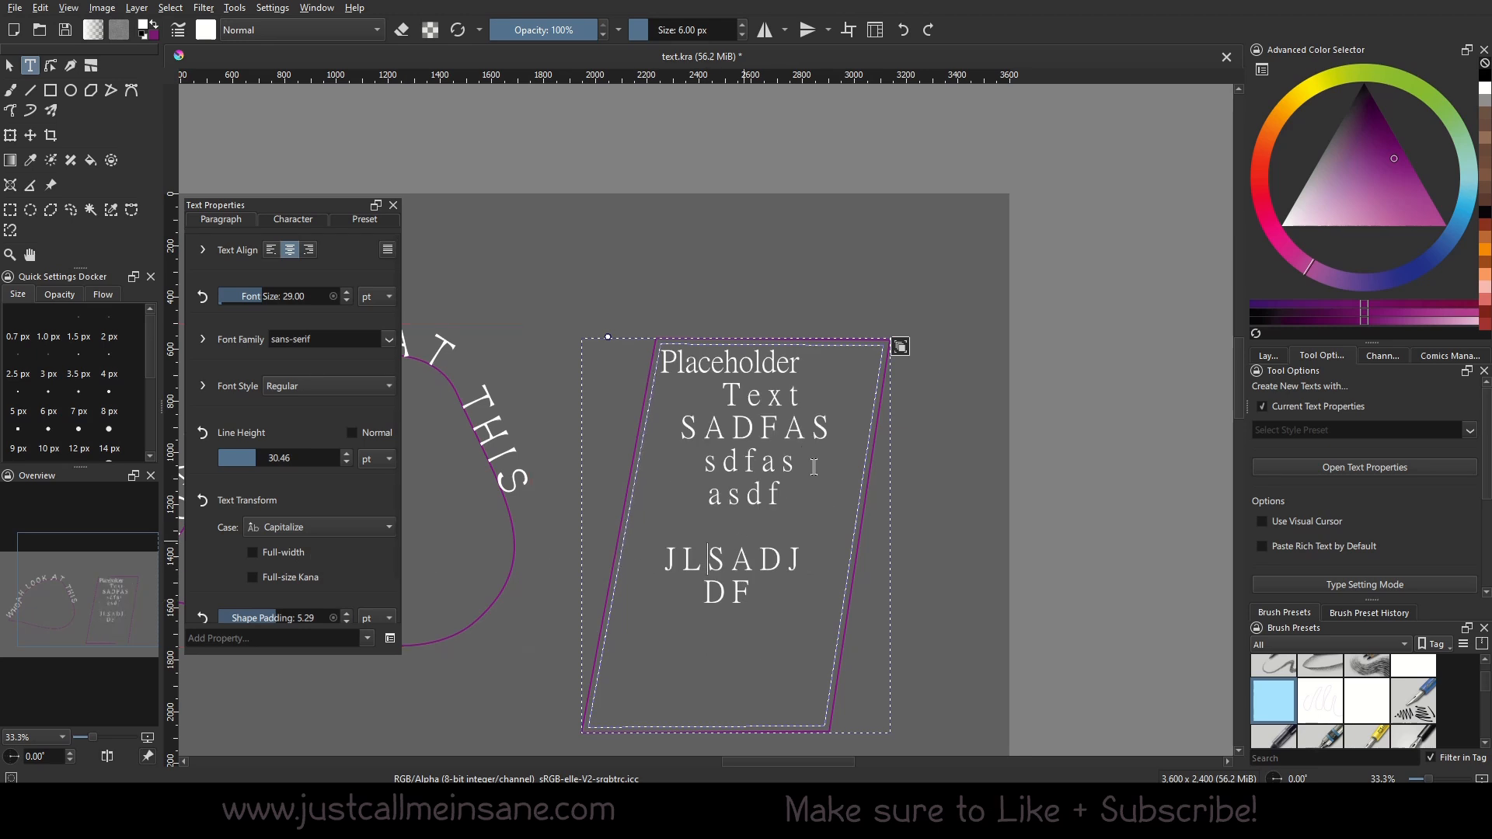
Enter contour editing on the slanted text shape and move its upper-right corner inward and slightly up.
{"action": "left_click", "coordinate": [10, 66]}
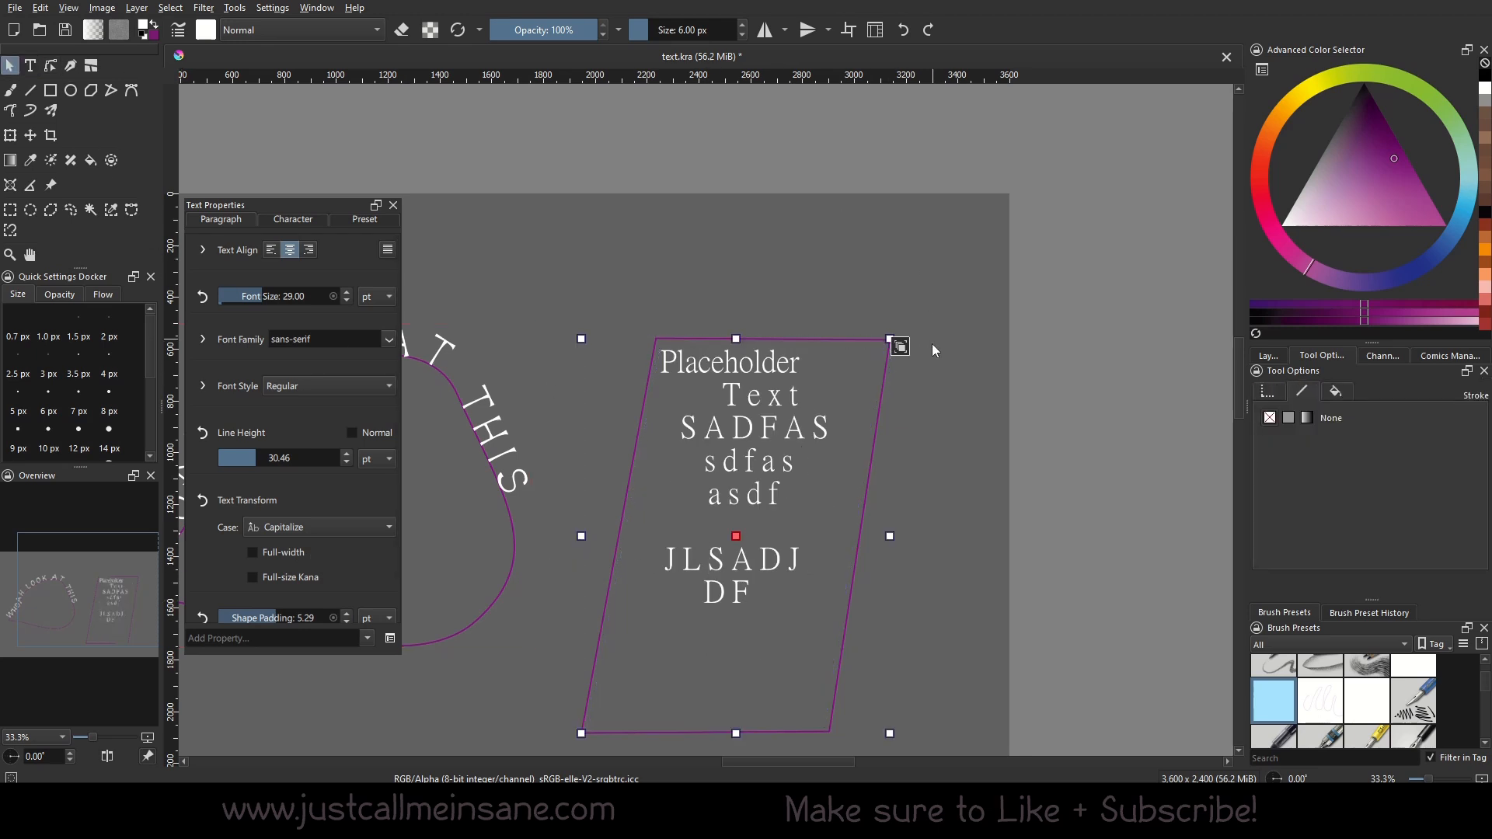
{"action": "double_click", "coordinate": [893, 341]}
{"action": "left_click_drag", "start_coordinate": [893, 342], "coordinate": [847, 324]}
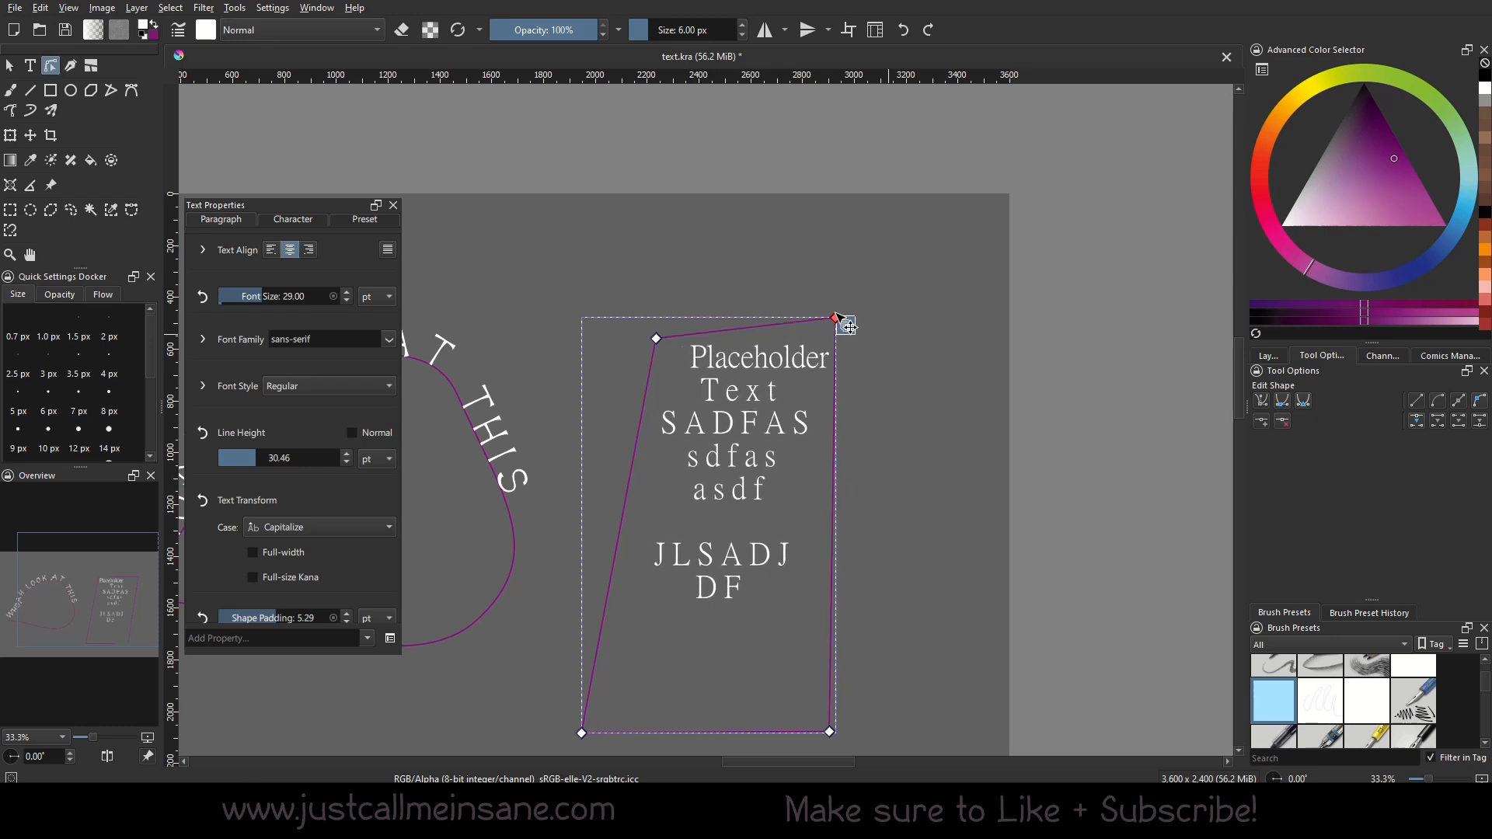
{"action": "left_click", "coordinate": [859, 266]}
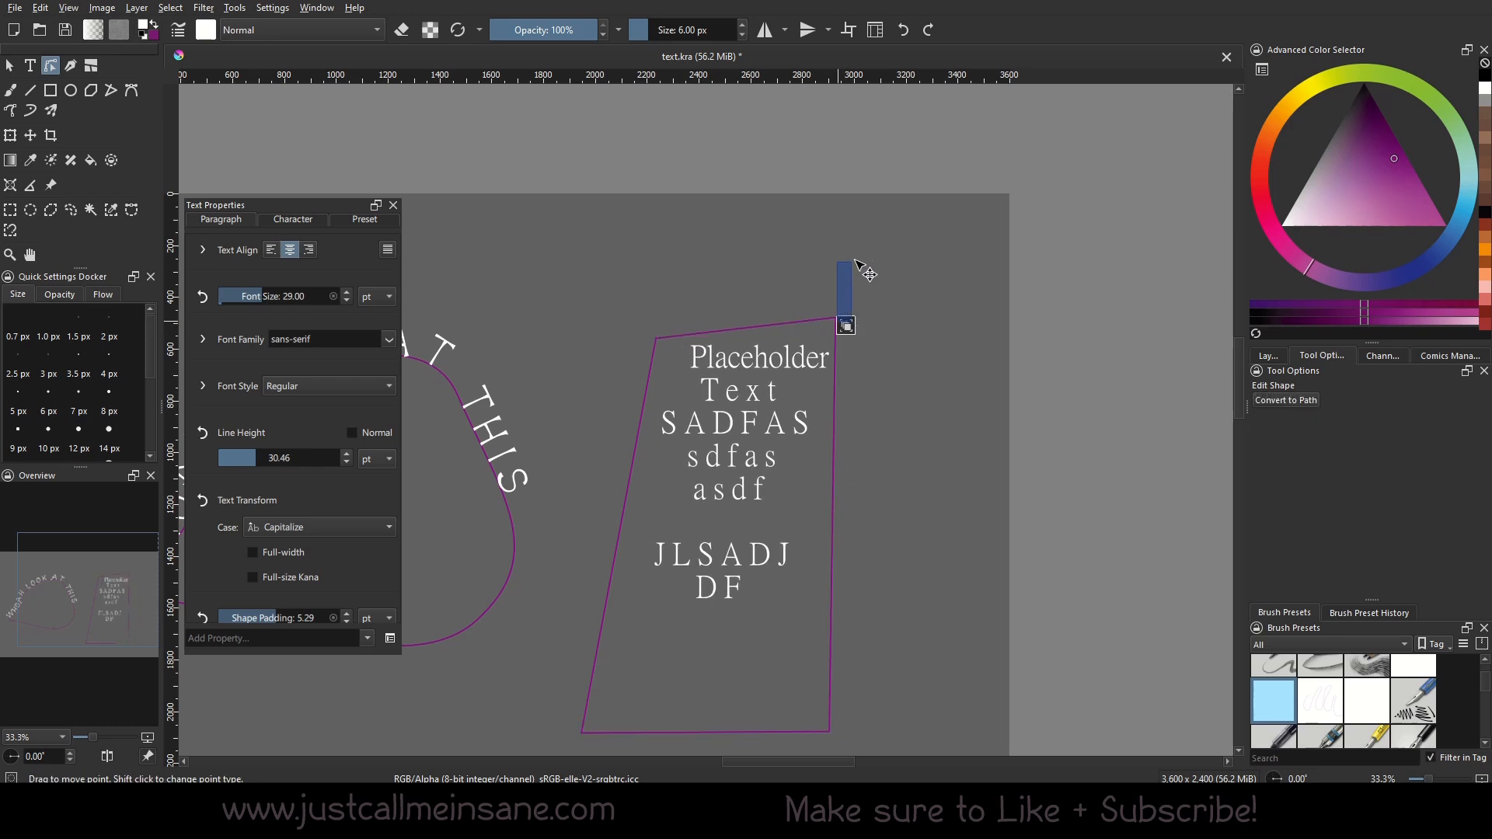
Round the text shape's upper-right corner into a curve, raise its lower corners and arch the bottom edge upward, then leave contour editing.
{"action": "left_click", "coordinate": [830, 346]}
{"action": "left_click_drag", "start_coordinate": [842, 323], "coordinate": [793, 260]}
{"action": "left_click_drag", "start_coordinate": [1112, 470], "coordinate": [1026, 406]}
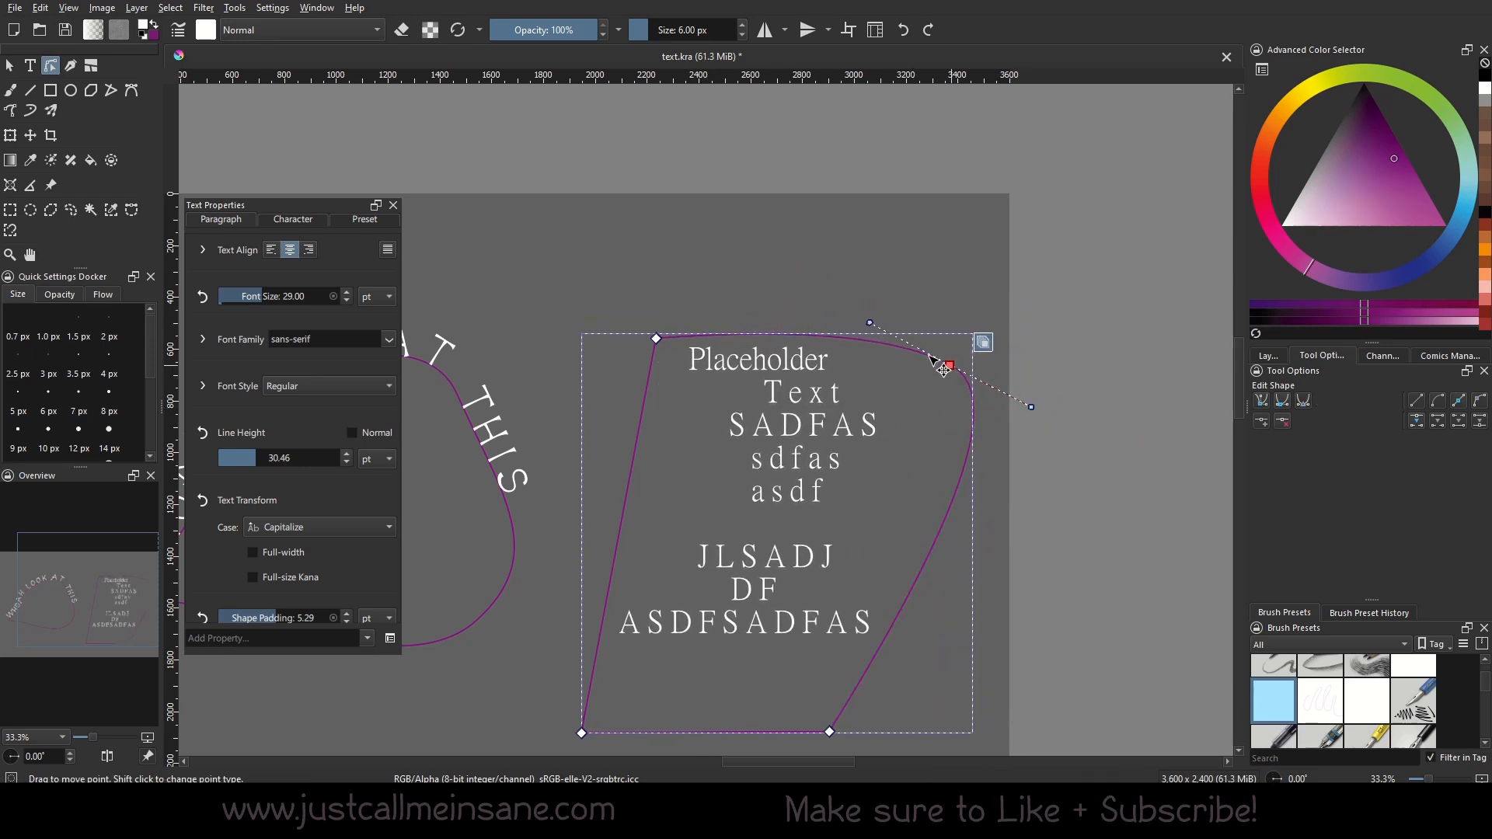
{"action": "left_click_drag", "start_coordinate": [950, 363], "coordinate": [919, 341]}
{"action": "left_click_drag", "start_coordinate": [822, 733], "coordinate": [896, 638]}
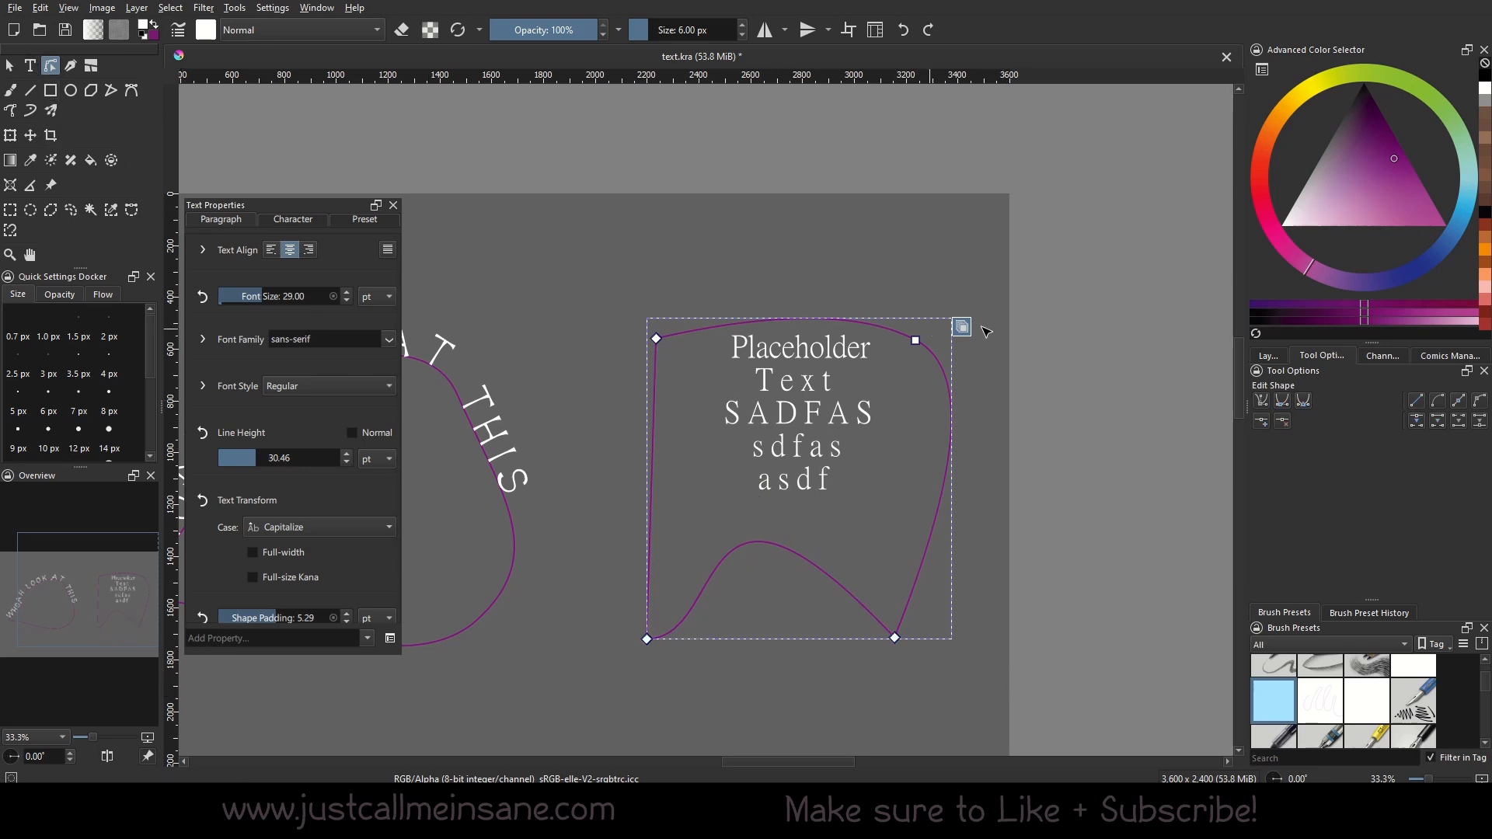
{"action": "left_click", "coordinate": [10, 65]}
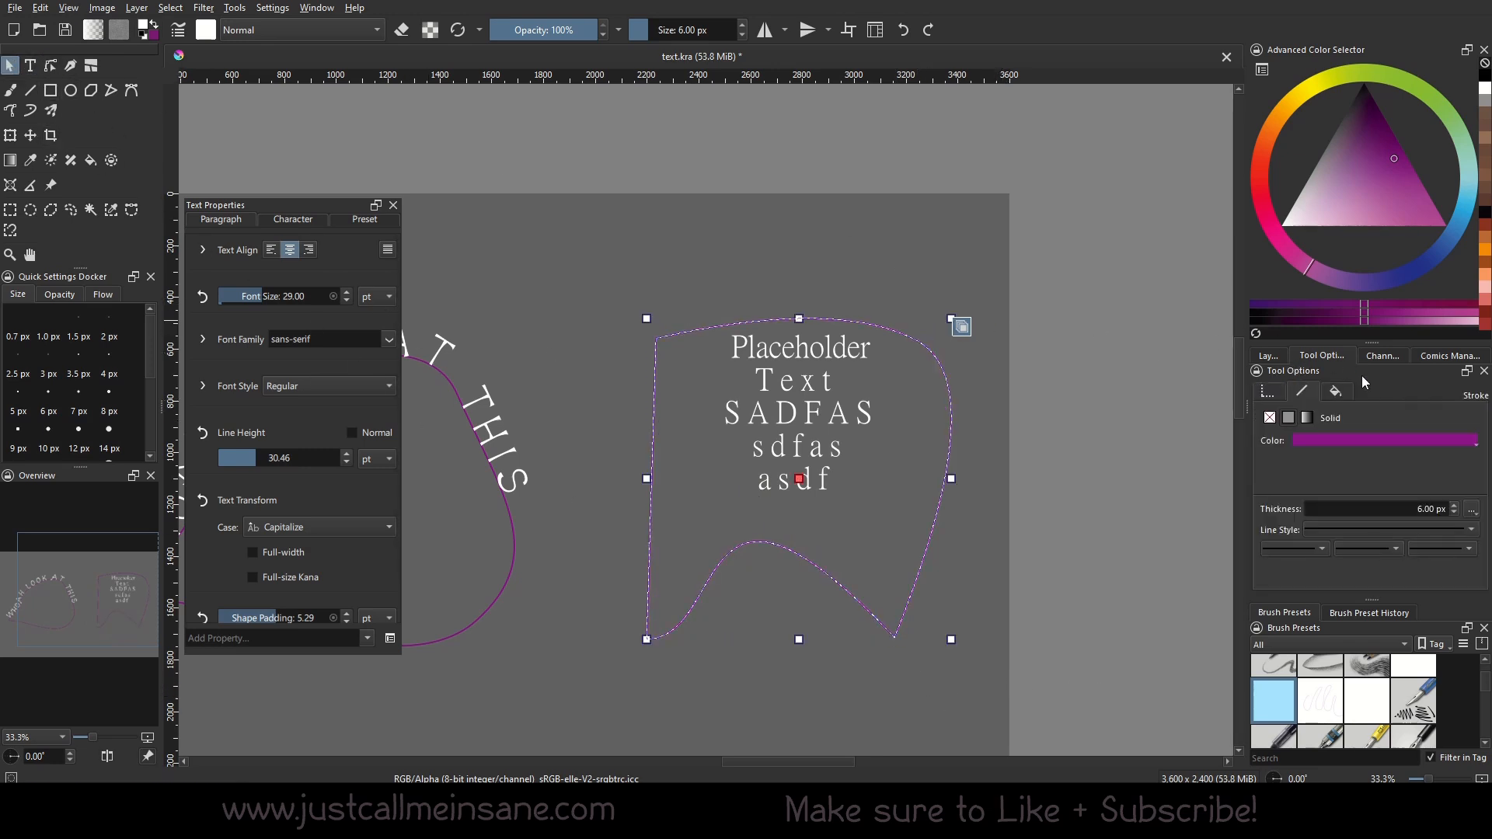
Give the text shape a solid fill, trying orange before settling on teal.
{"action": "left_click", "coordinate": [1292, 418]}
{"action": "left_click", "coordinate": [1333, 440]}
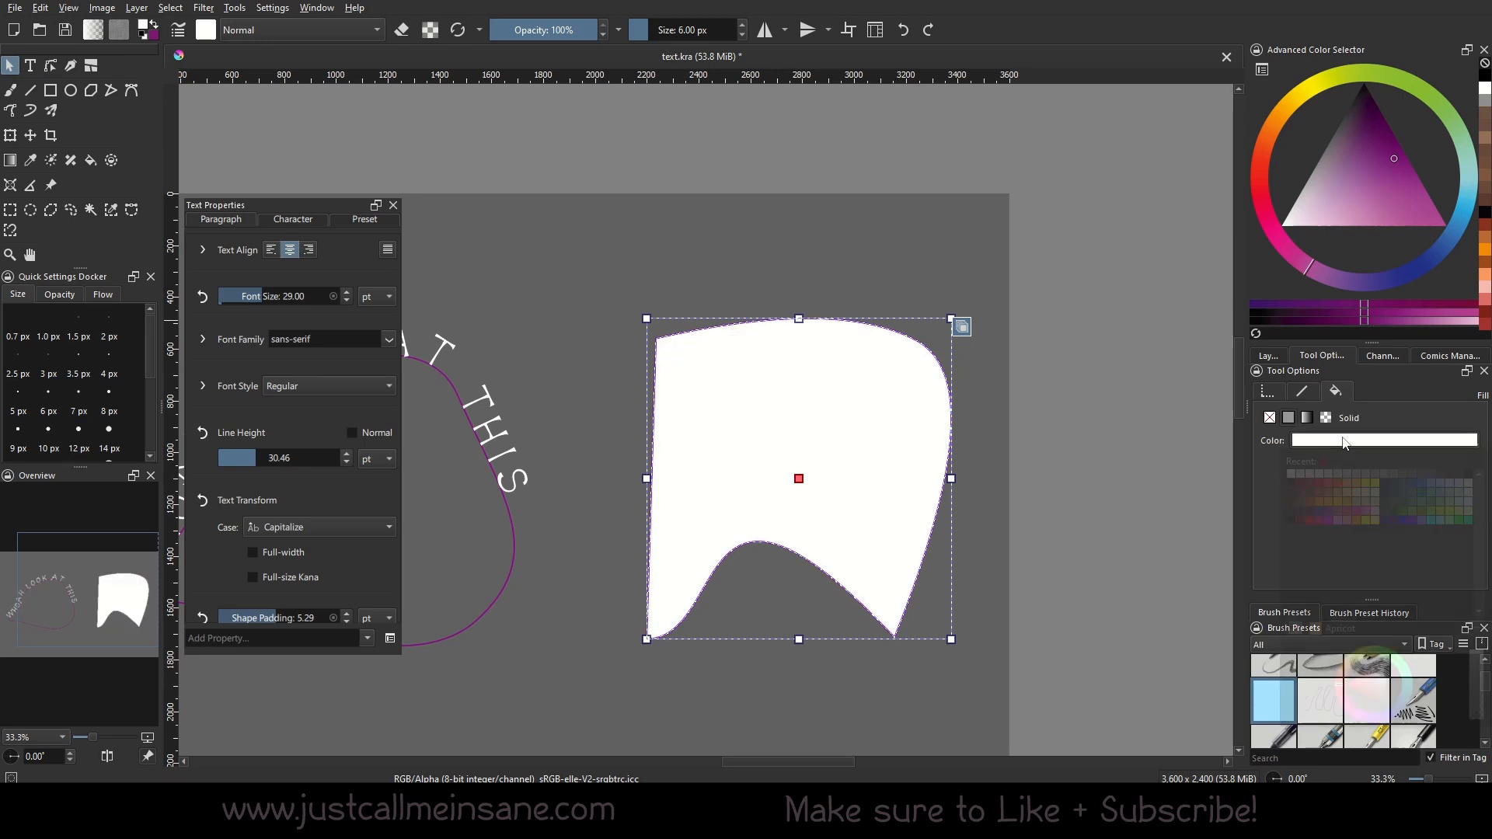
{"action": "left_click", "coordinate": [1351, 483]}
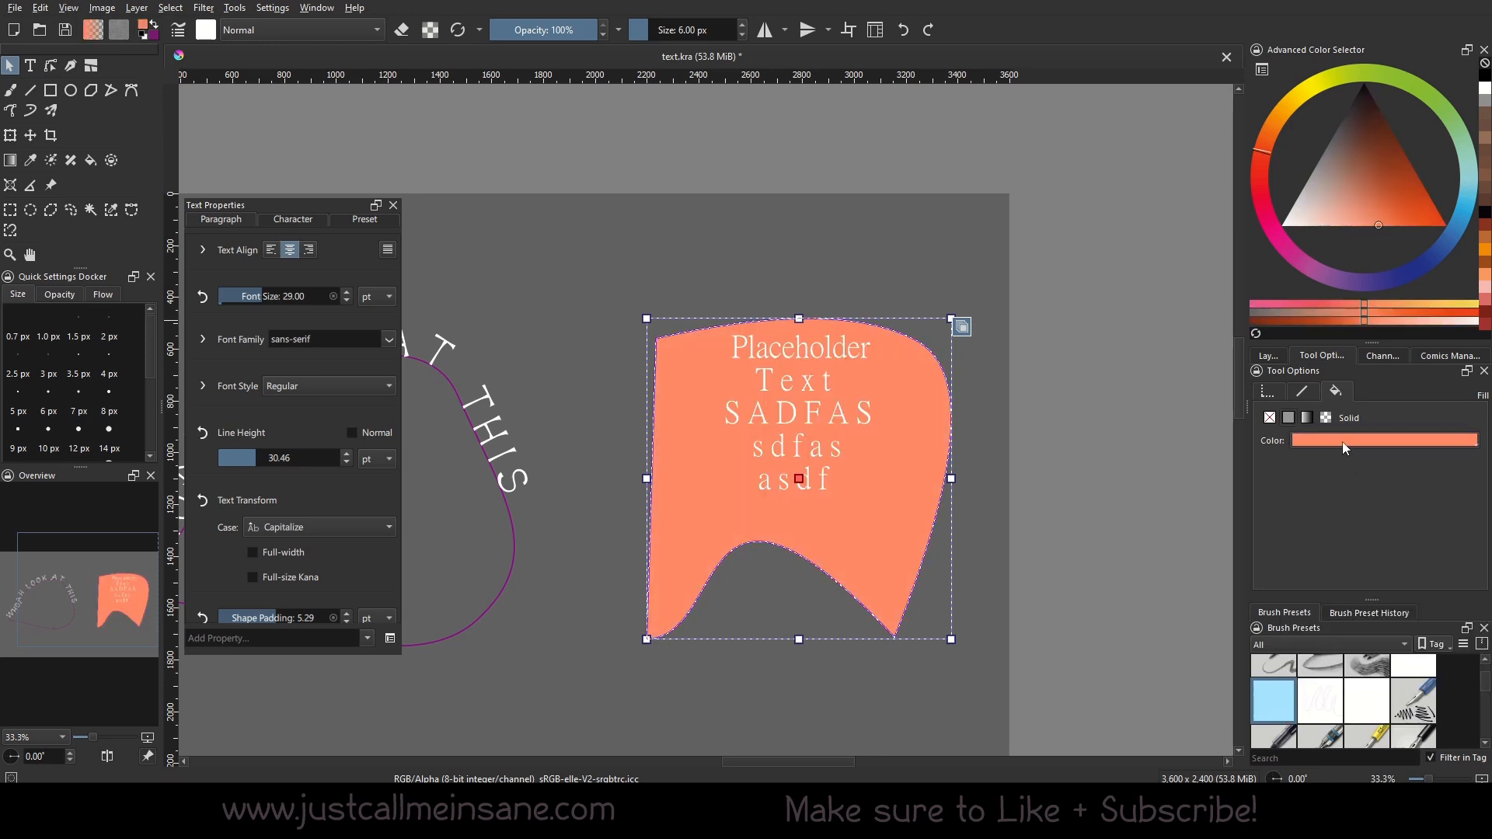
{"action": "left_click", "coordinate": [1425, 489]}
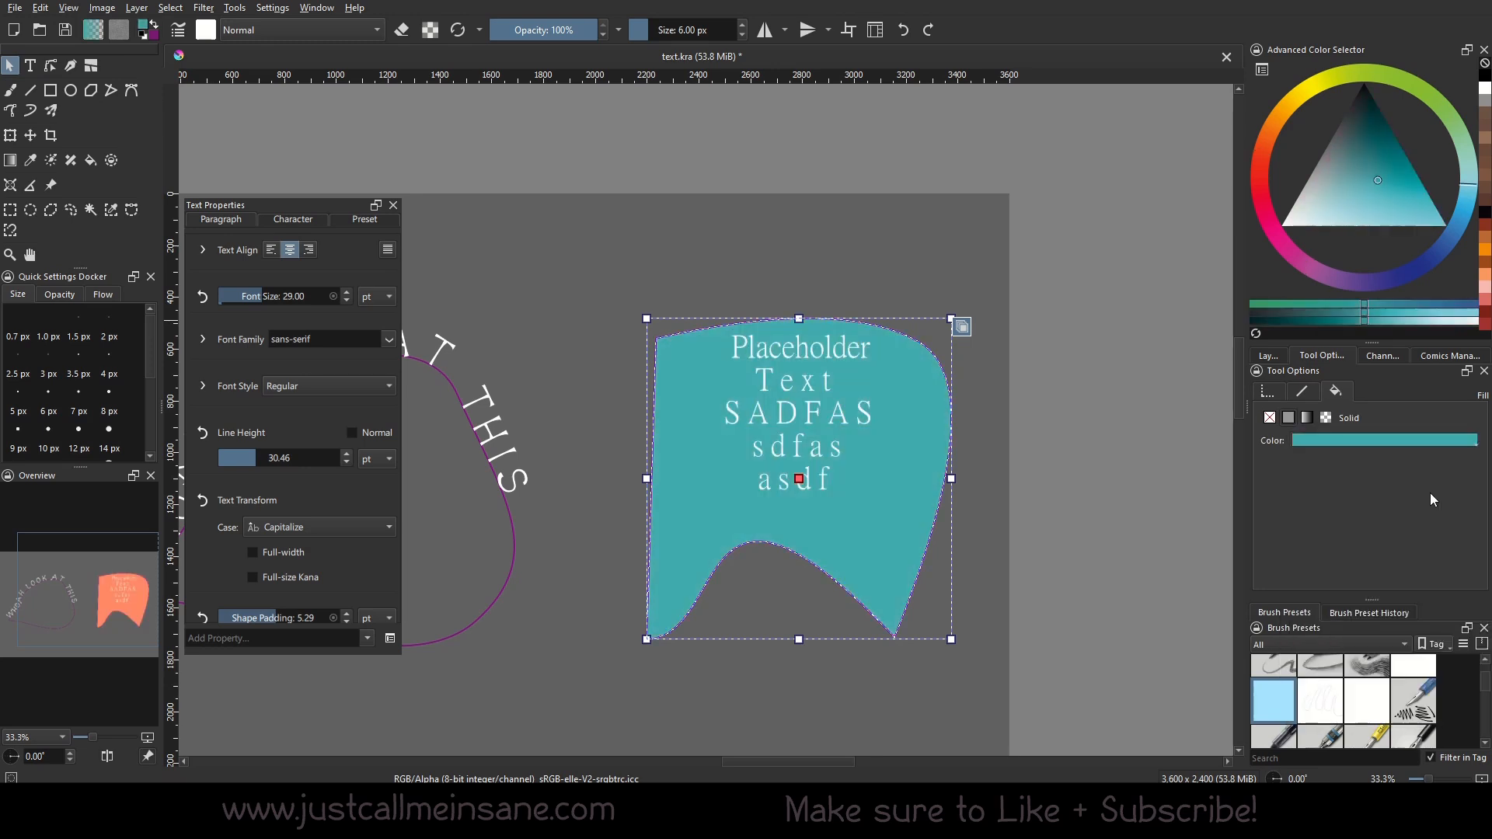
Move the teal text shape back and forth across the canvas, leave it a little to the left, and deselect it.
{"action": "left_click_drag", "start_coordinate": [839, 438], "coordinate": [779, 442]}
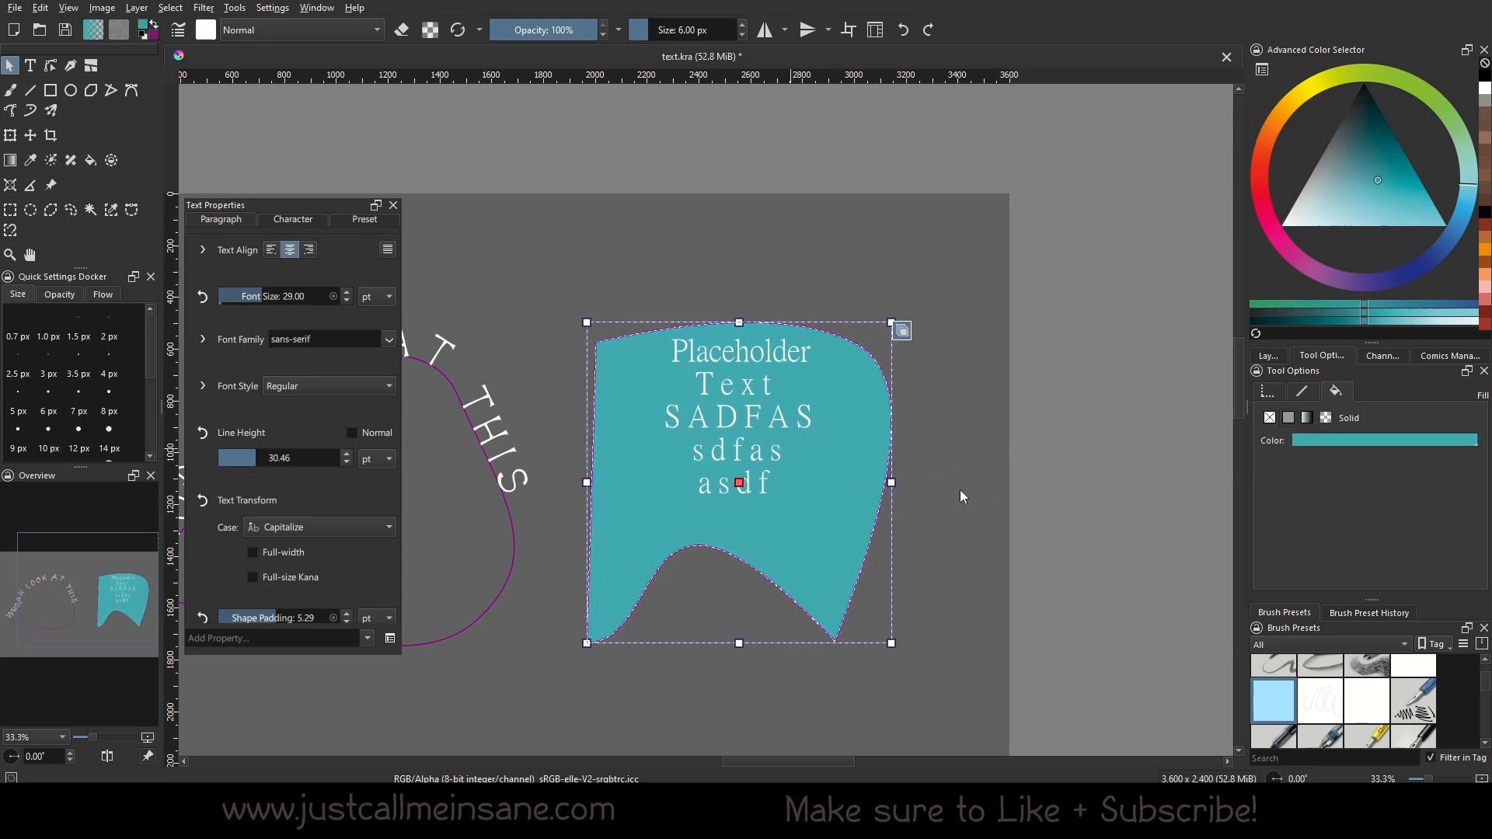
{"action": "left_click", "coordinate": [960, 491]}
{"action": "left_click_drag", "start_coordinate": [737, 557], "coordinate": [844, 501]}
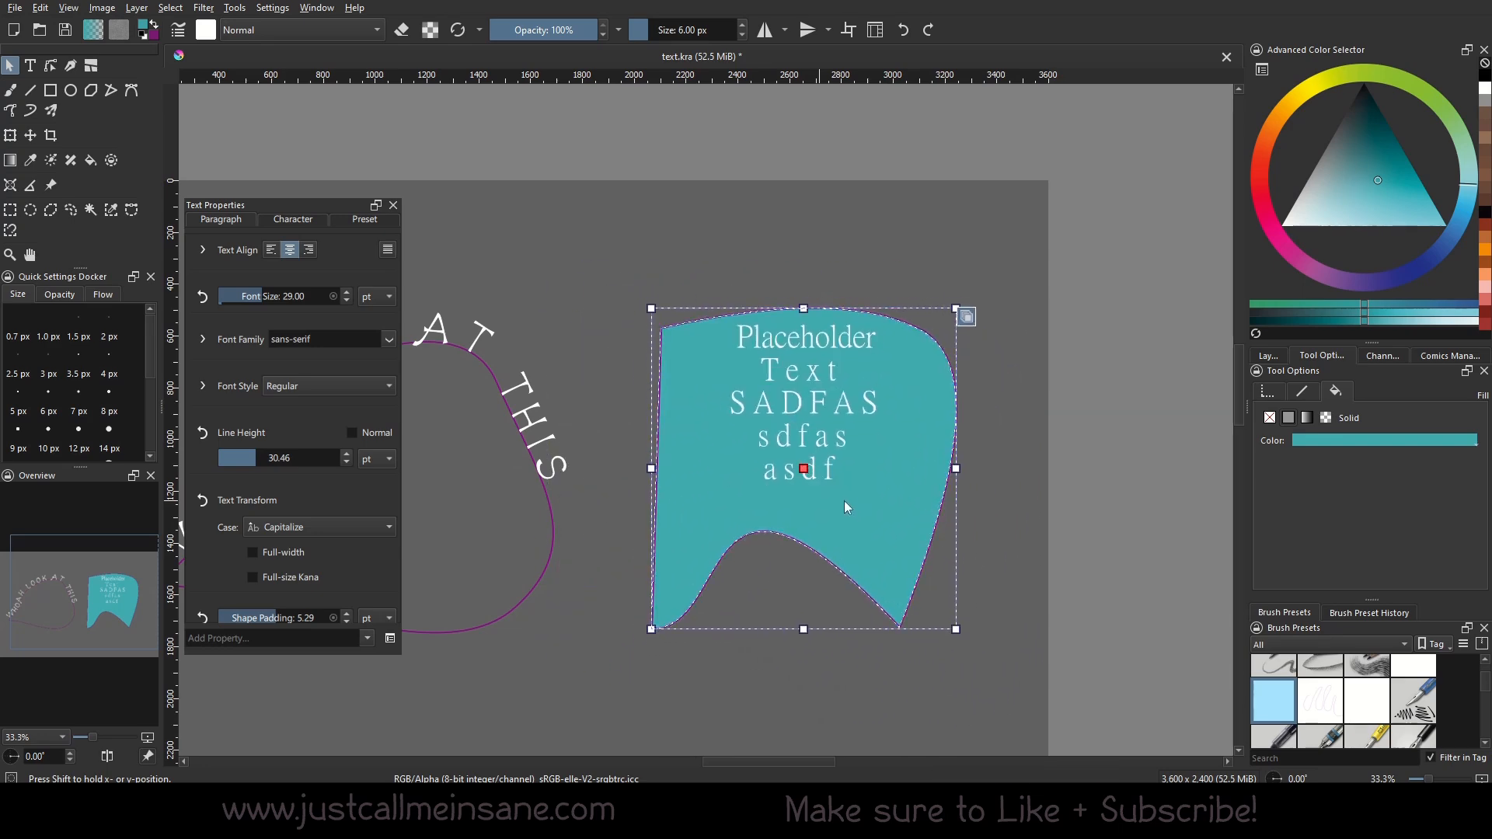
{"action": "left_click", "coordinate": [1057, 518]}
{"action": "left_click_drag", "start_coordinate": [931, 465], "coordinate": [880, 465]}
{"action": "left_click", "coordinate": [954, 325]}
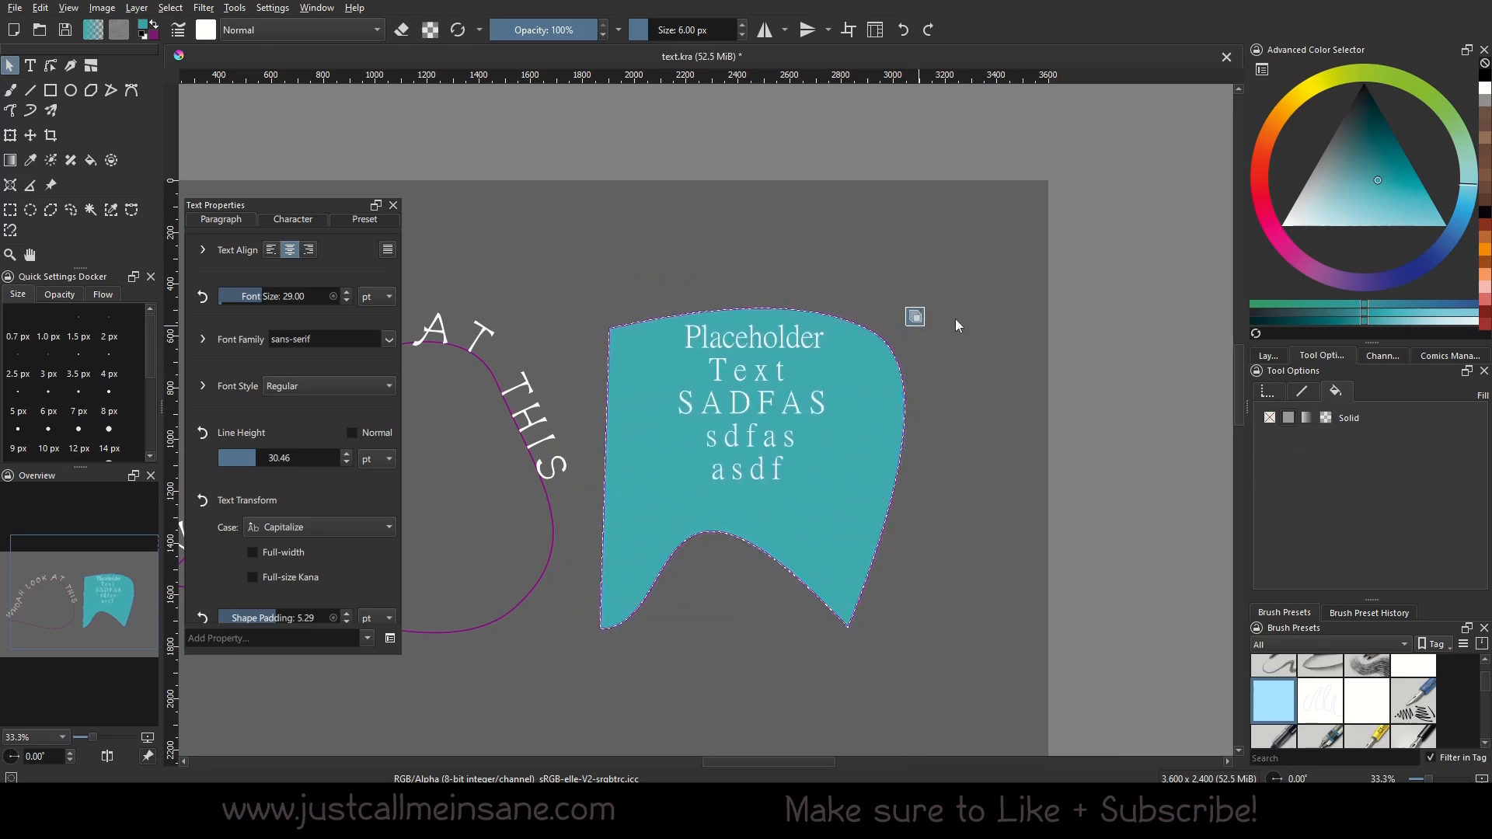
Leave contour editing, increase the padding between the teal shape's edge and its placeholder text, and deselect the shape.
{"action": "left_click", "coordinate": [919, 317]}
{"action": "left_click", "coordinate": [914, 315]}
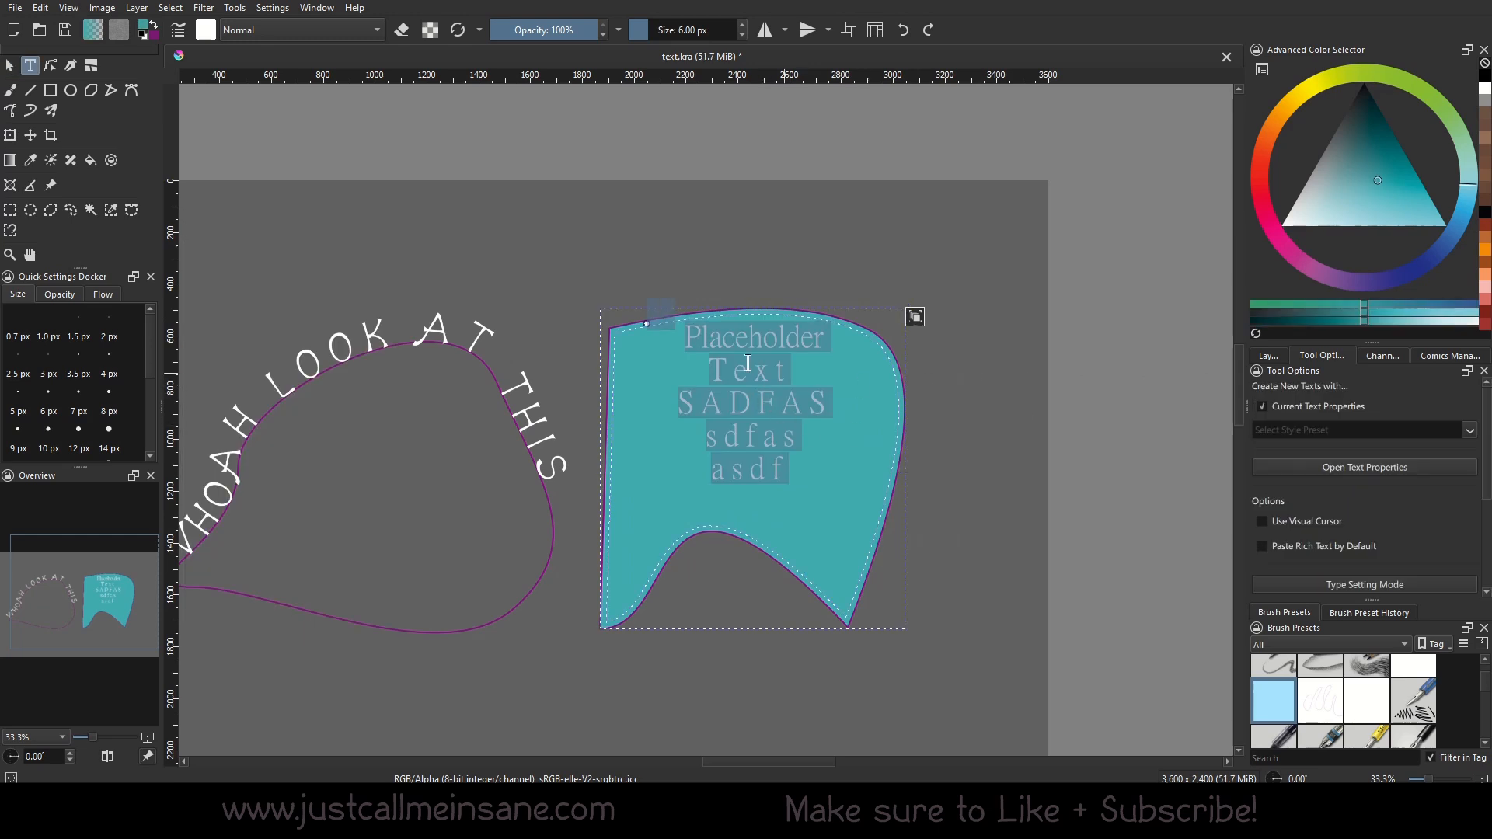
{"action": "left_click_drag", "start_coordinate": [646, 324], "coordinate": [661, 349]}
{"action": "left_click", "coordinate": [728, 418]}
{"action": "left_click", "coordinate": [9, 66]}
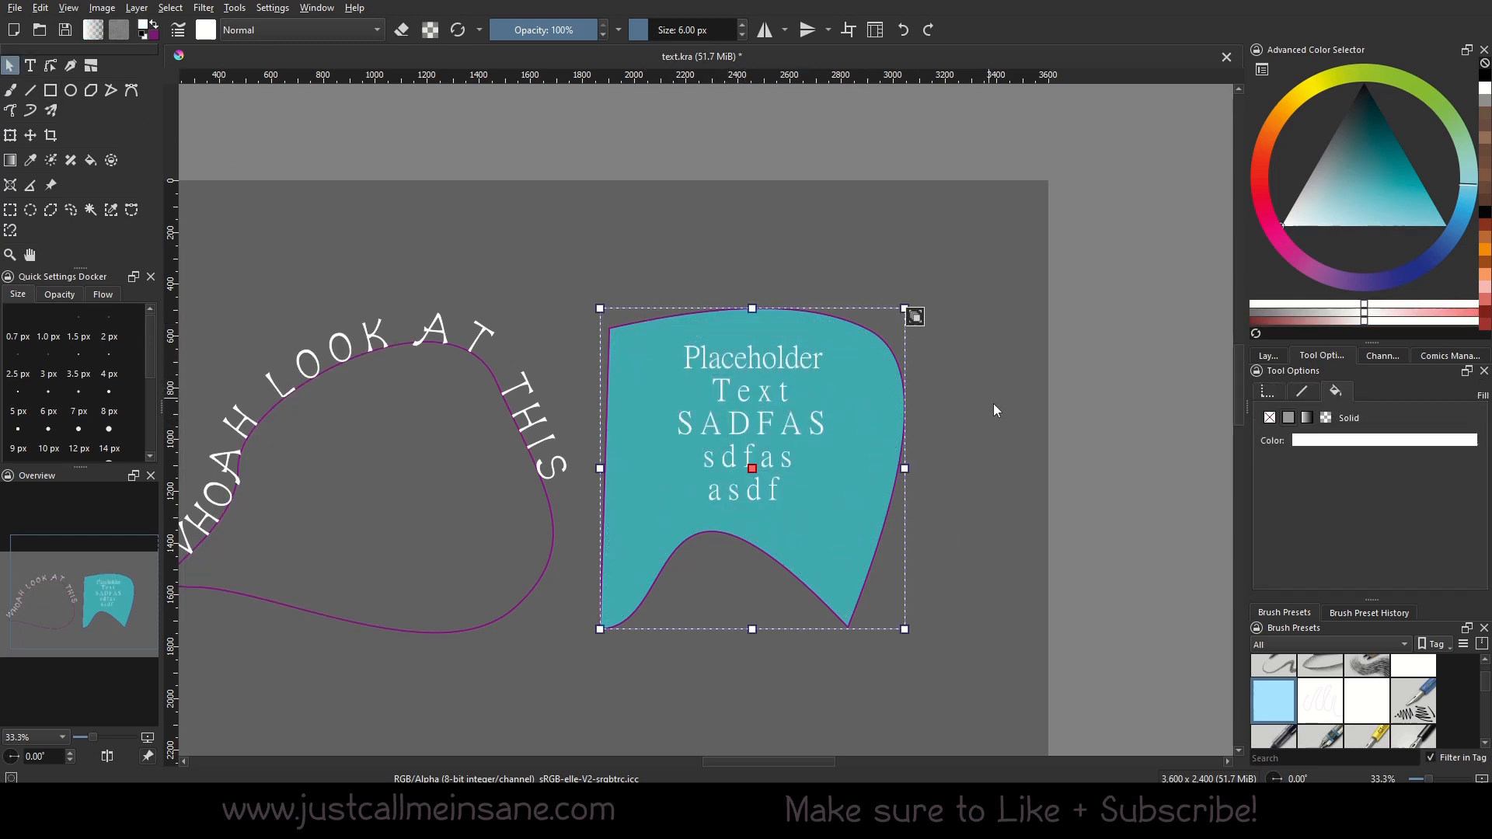
{"action": "left_click", "coordinate": [1037, 404]}
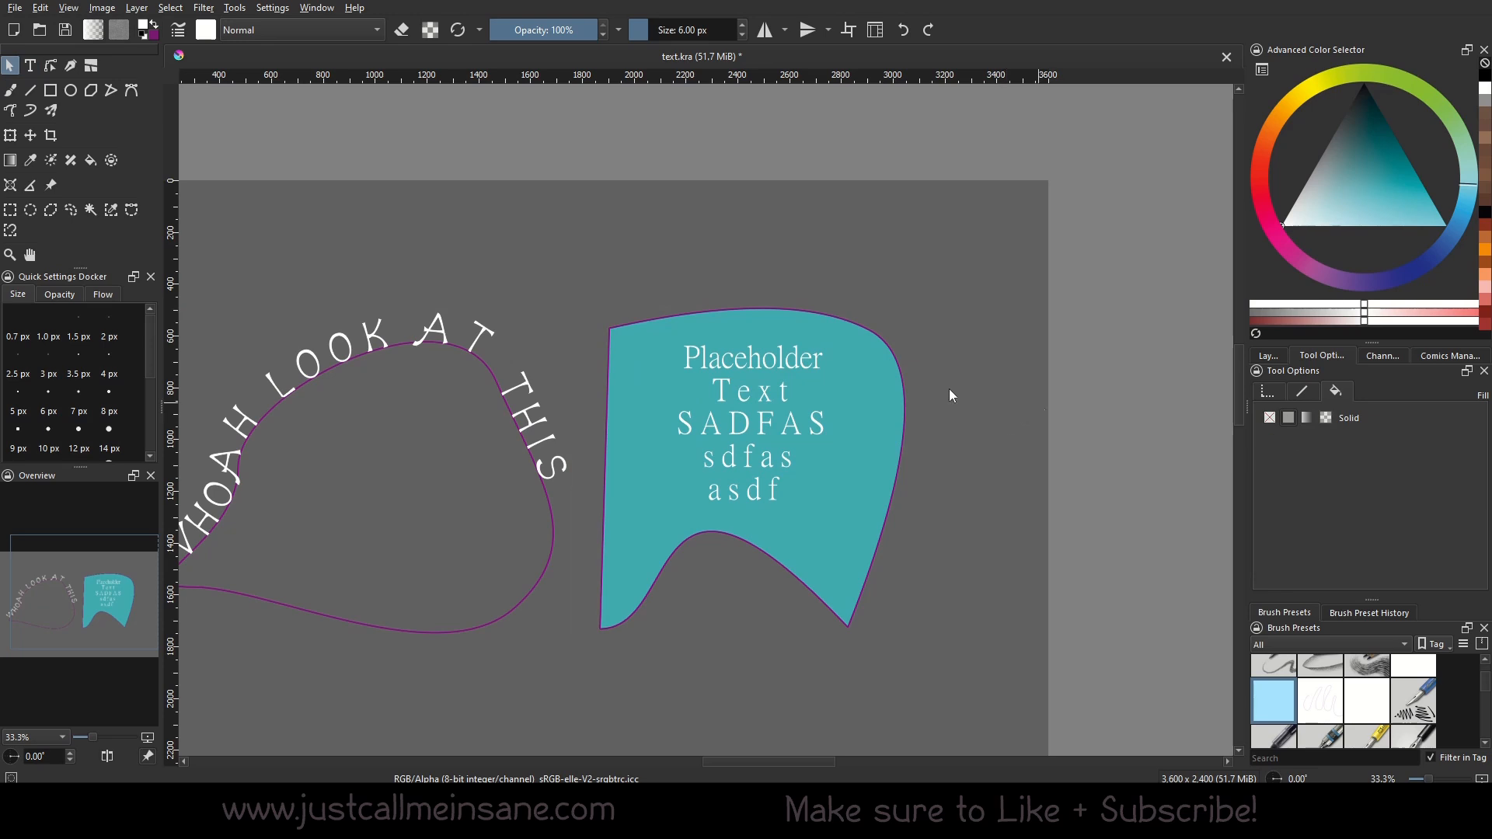
Convert the curved WHOAH LOOK AT THIS text to path shapes and select the result.
{"action": "left_click_drag", "start_coordinate": [601, 399], "coordinate": [723, 367]}
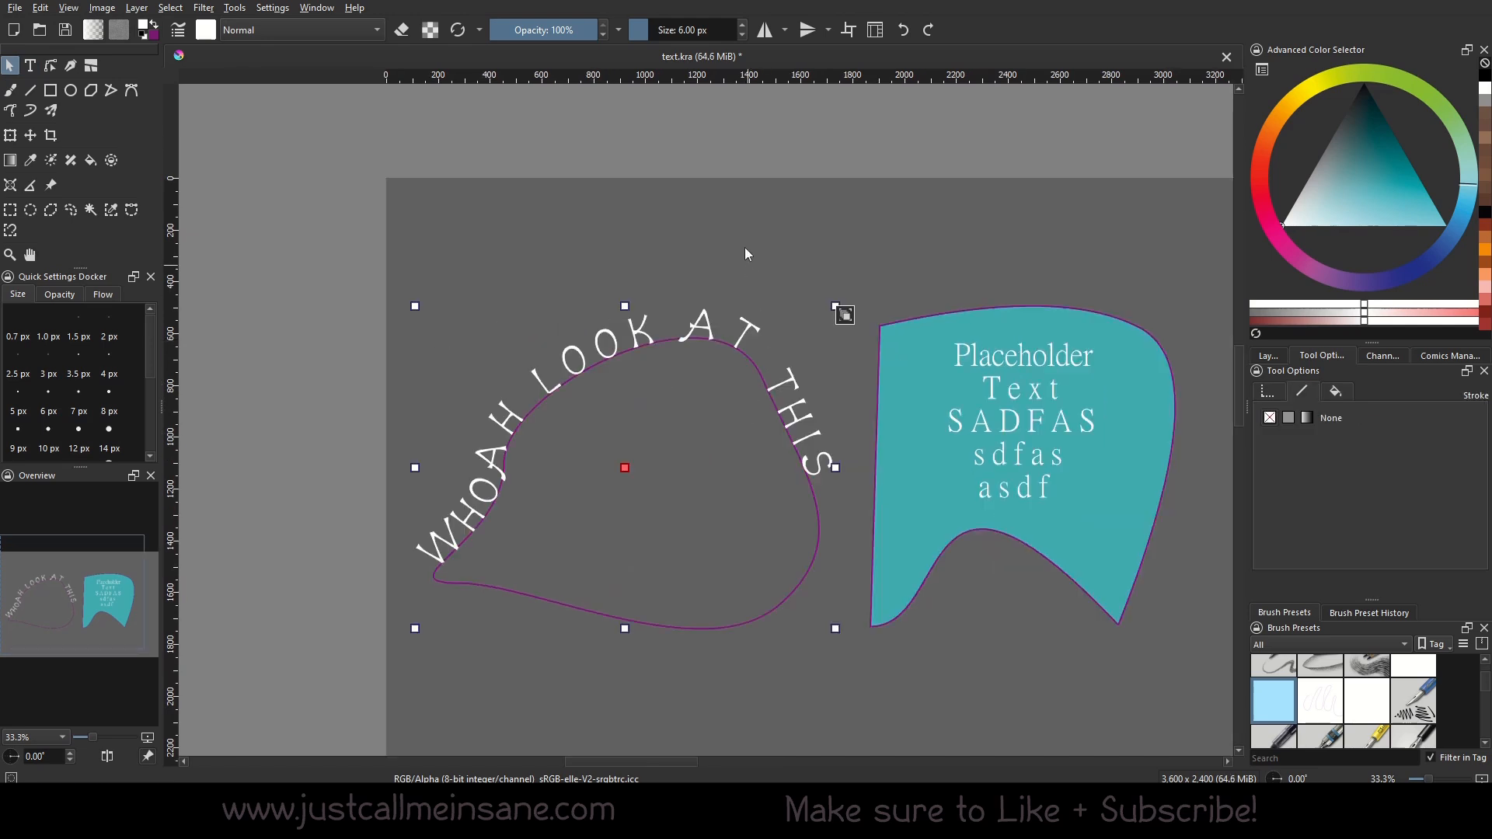
{"action": "left_click", "coordinate": [742, 381]}
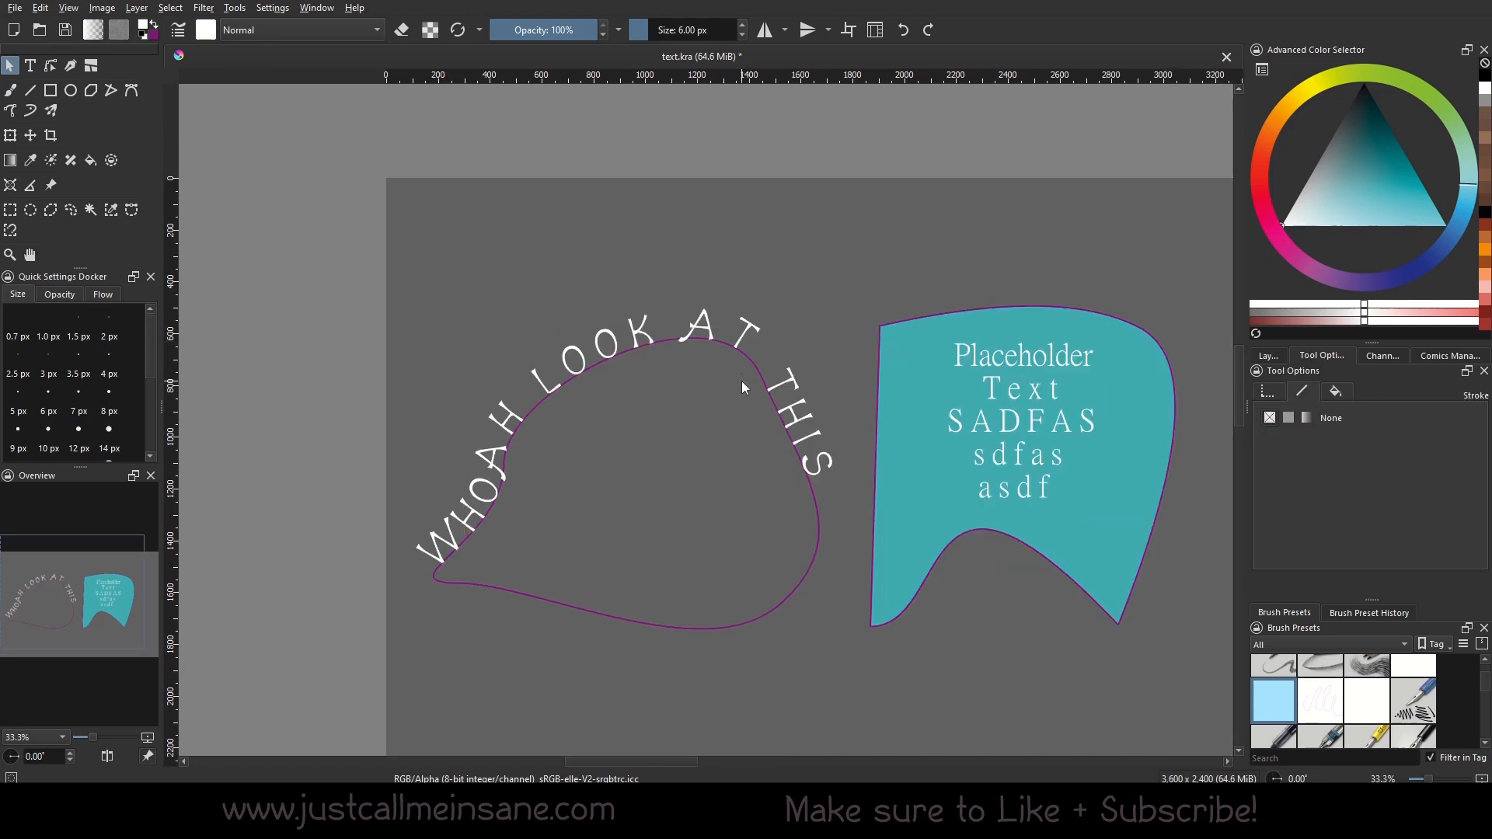
{"action": "left_click", "coordinate": [758, 381]}
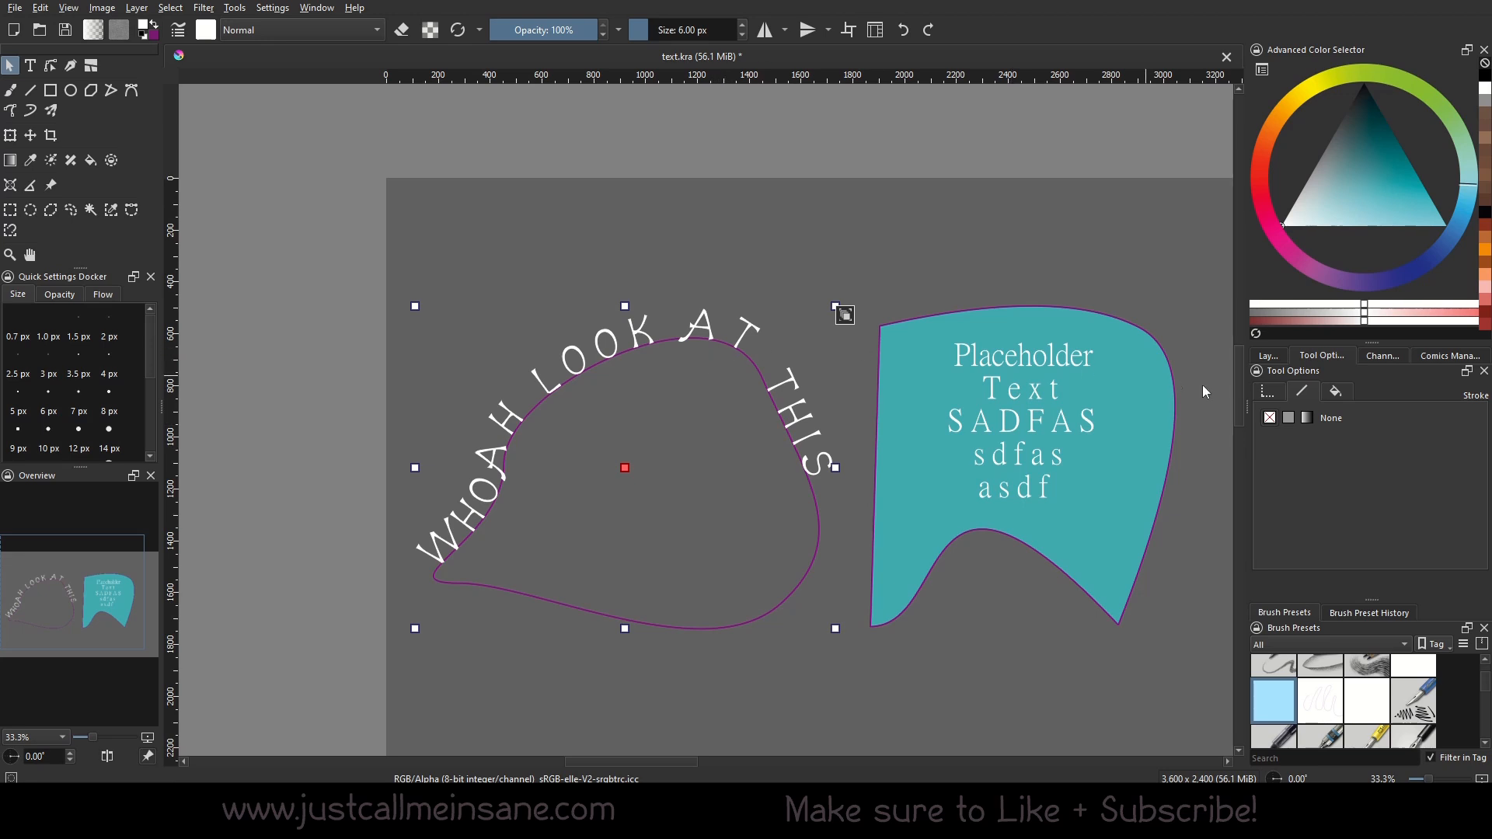
{"action": "left_click", "coordinate": [53, 66]}
{"action": "left_click", "coordinate": [810, 304]}
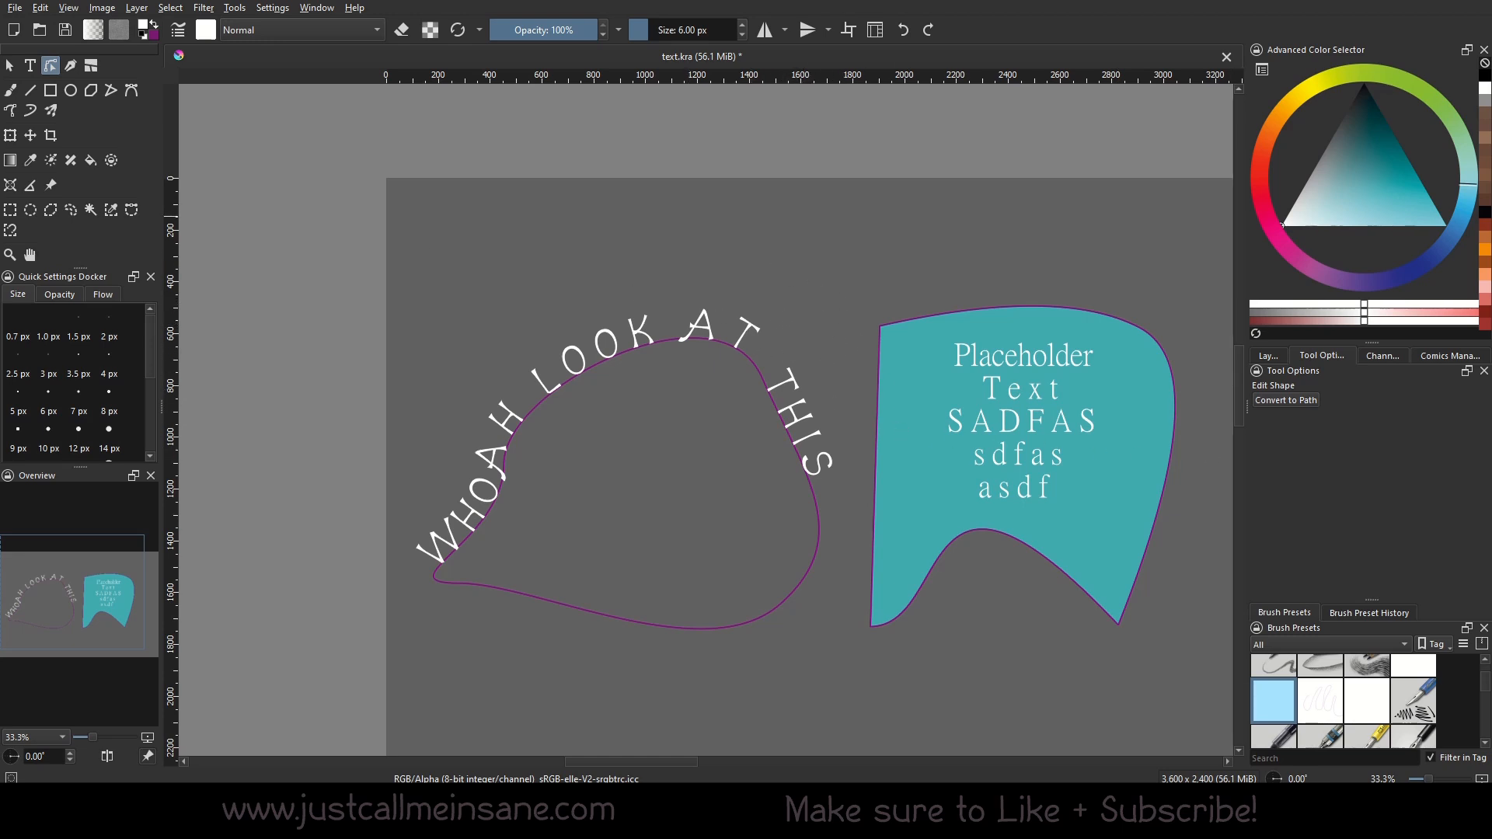
{"action": "left_click", "coordinate": [11, 64]}
{"action": "left_click", "coordinate": [809, 397]}
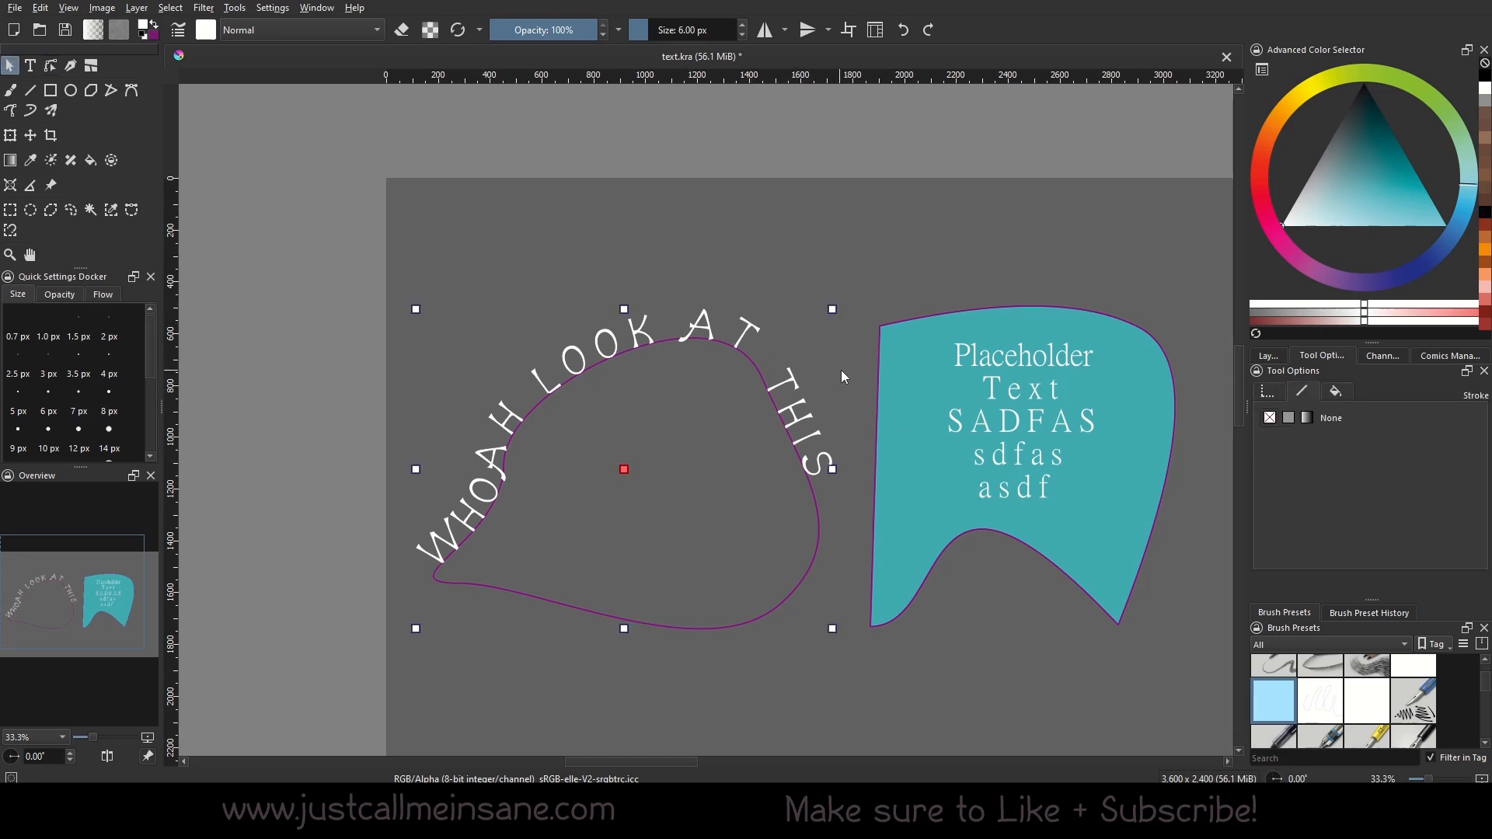
Ungroup the converted text and move its separated guide outline to the canvas's lower right, overlapping the teal shape.
{"action": "right_click", "coordinate": [787, 403]}
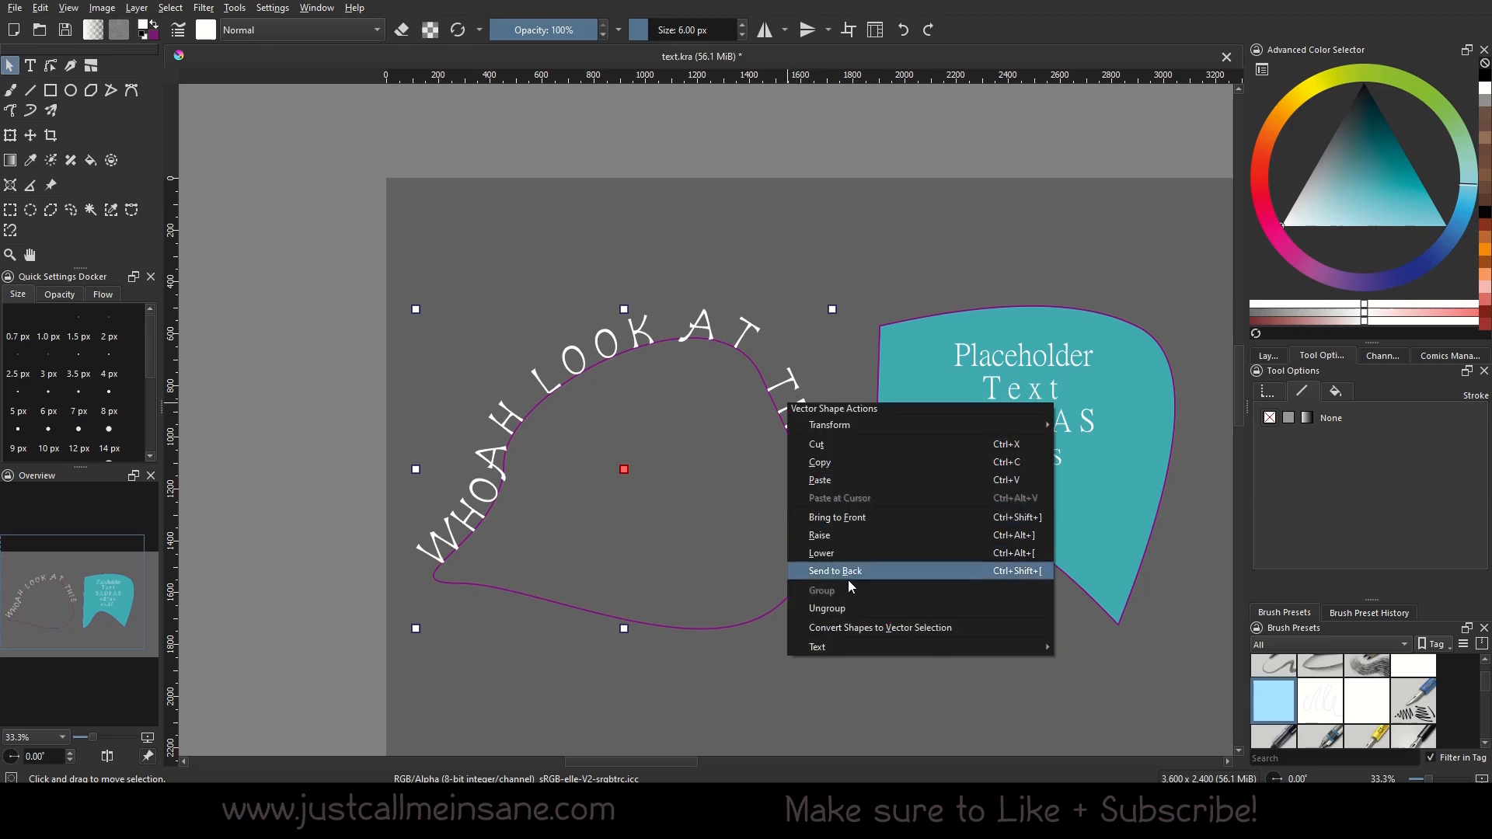
{"action": "left_click", "coordinate": [838, 608]}
{"action": "key", "text": "Delete"}
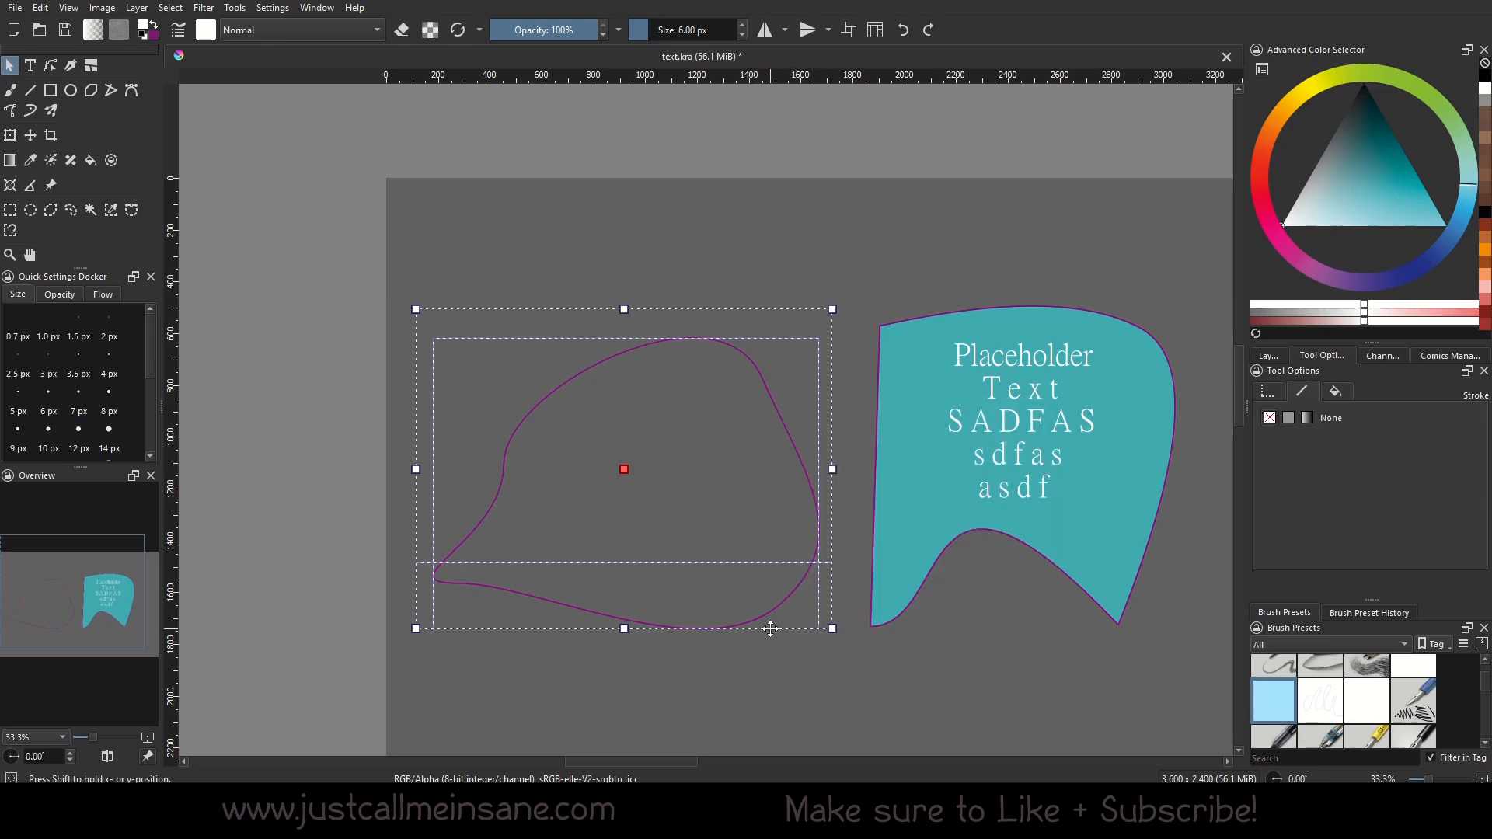
{"action": "left_click", "coordinate": [736, 635]}
{"action": "left_click", "coordinate": [724, 627]}
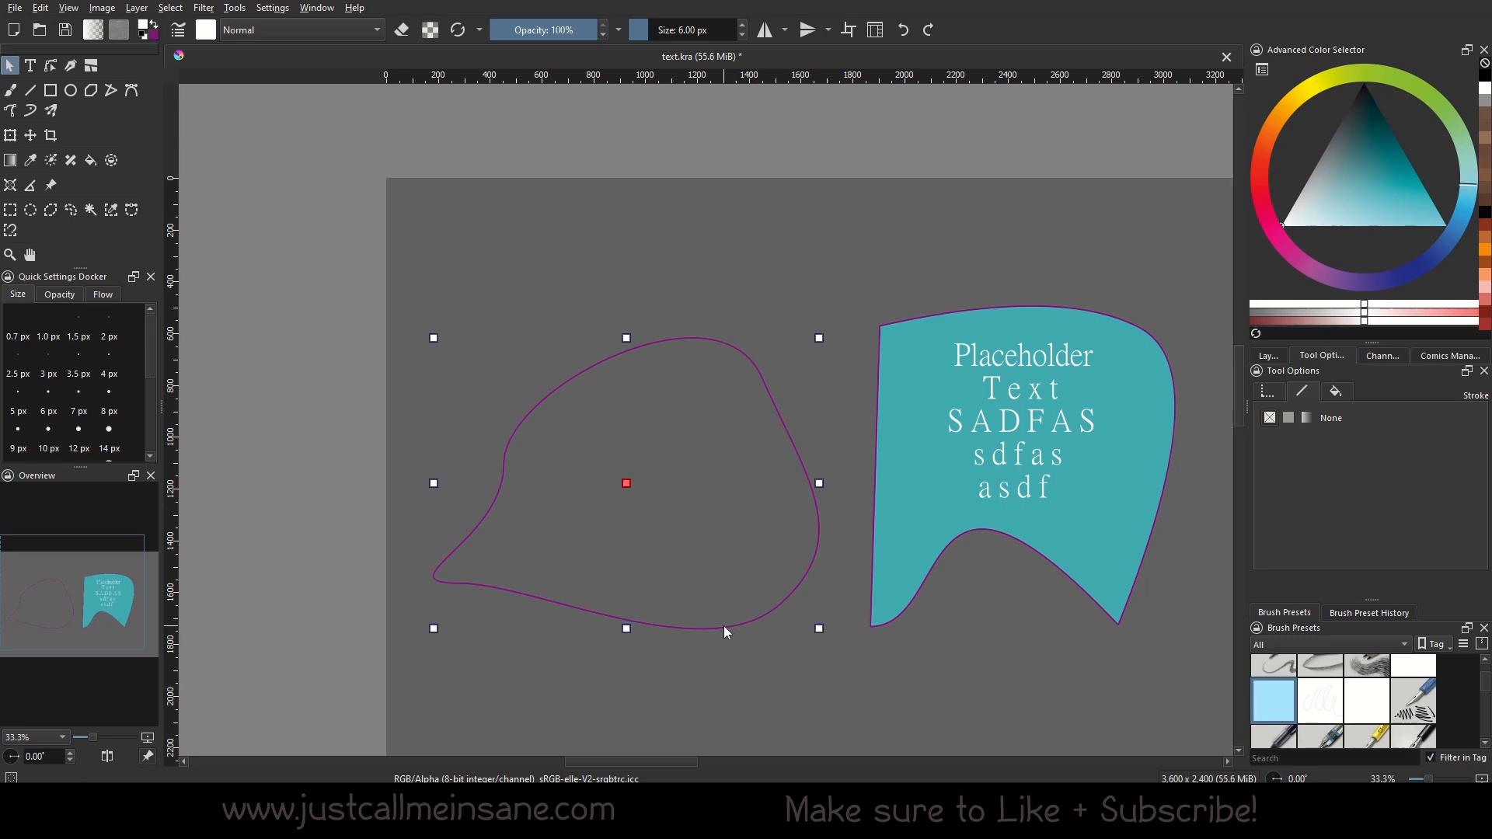
{"action": "left_click_drag", "start_coordinate": [738, 625], "coordinate": [1132, 598]}
{"action": "left_click", "coordinate": [487, 272]}
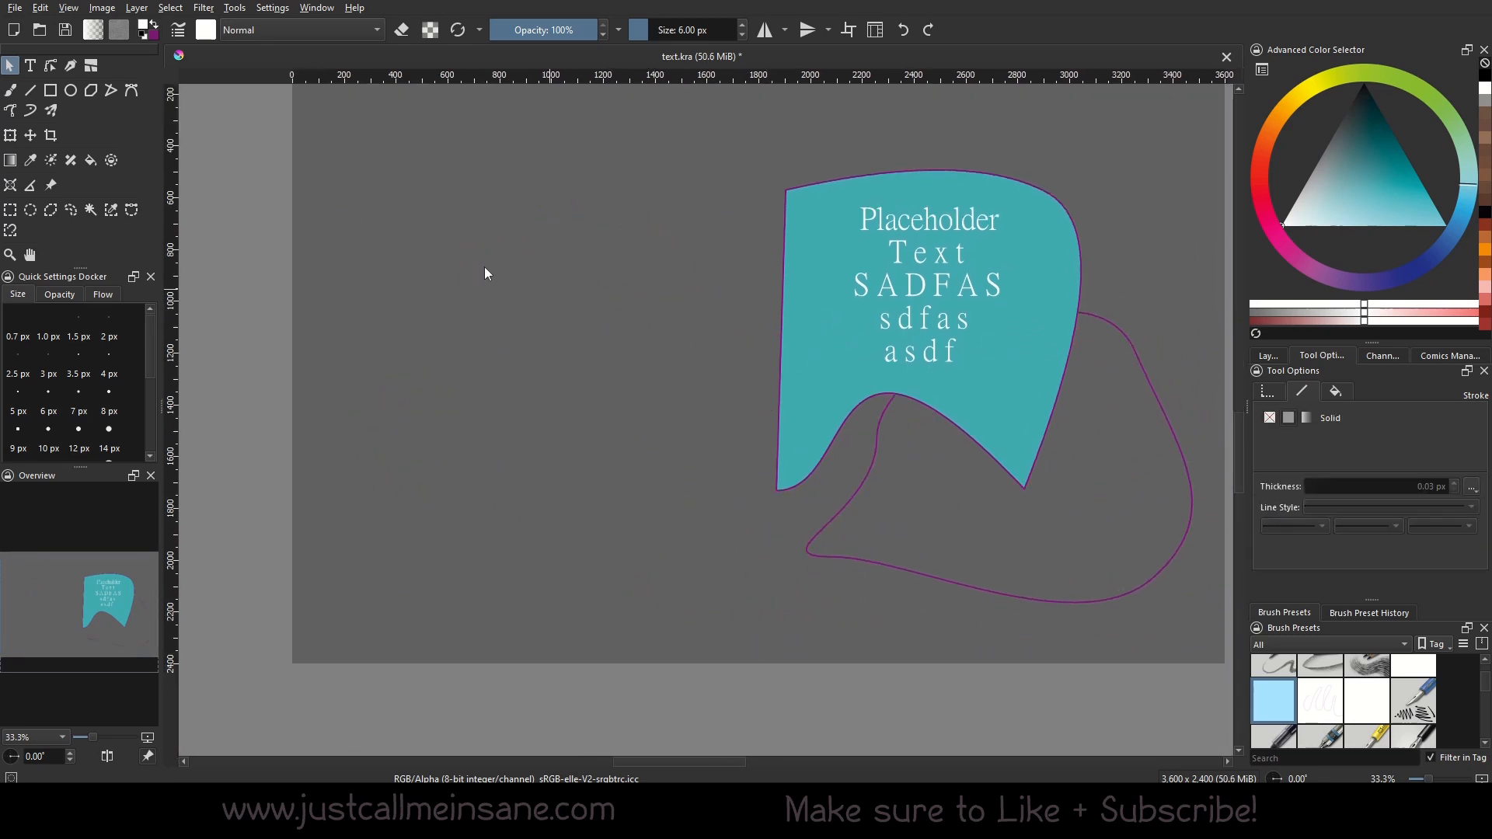
Select the unfilled letter outlines in the canvas's empty left half and give them a solid white fill.
{"action": "left_click_drag", "start_coordinate": [310, 230], "coordinate": [321, 263]}
{"action": "left_click_drag", "start_coordinate": [255, 120], "coordinate": [773, 595]}
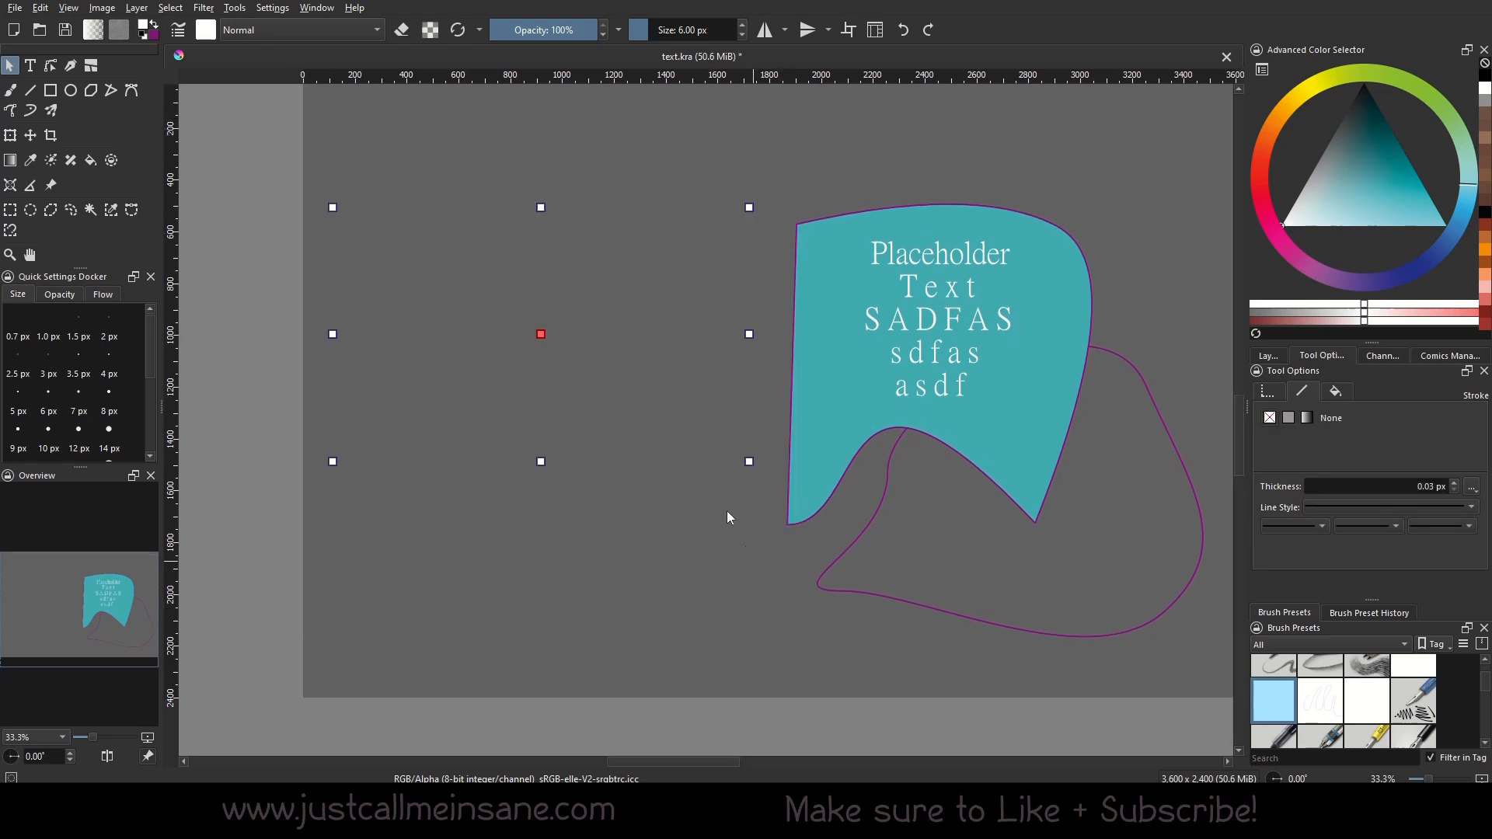
{"action": "left_click_drag", "start_coordinate": [681, 434], "coordinate": [726, 542]}
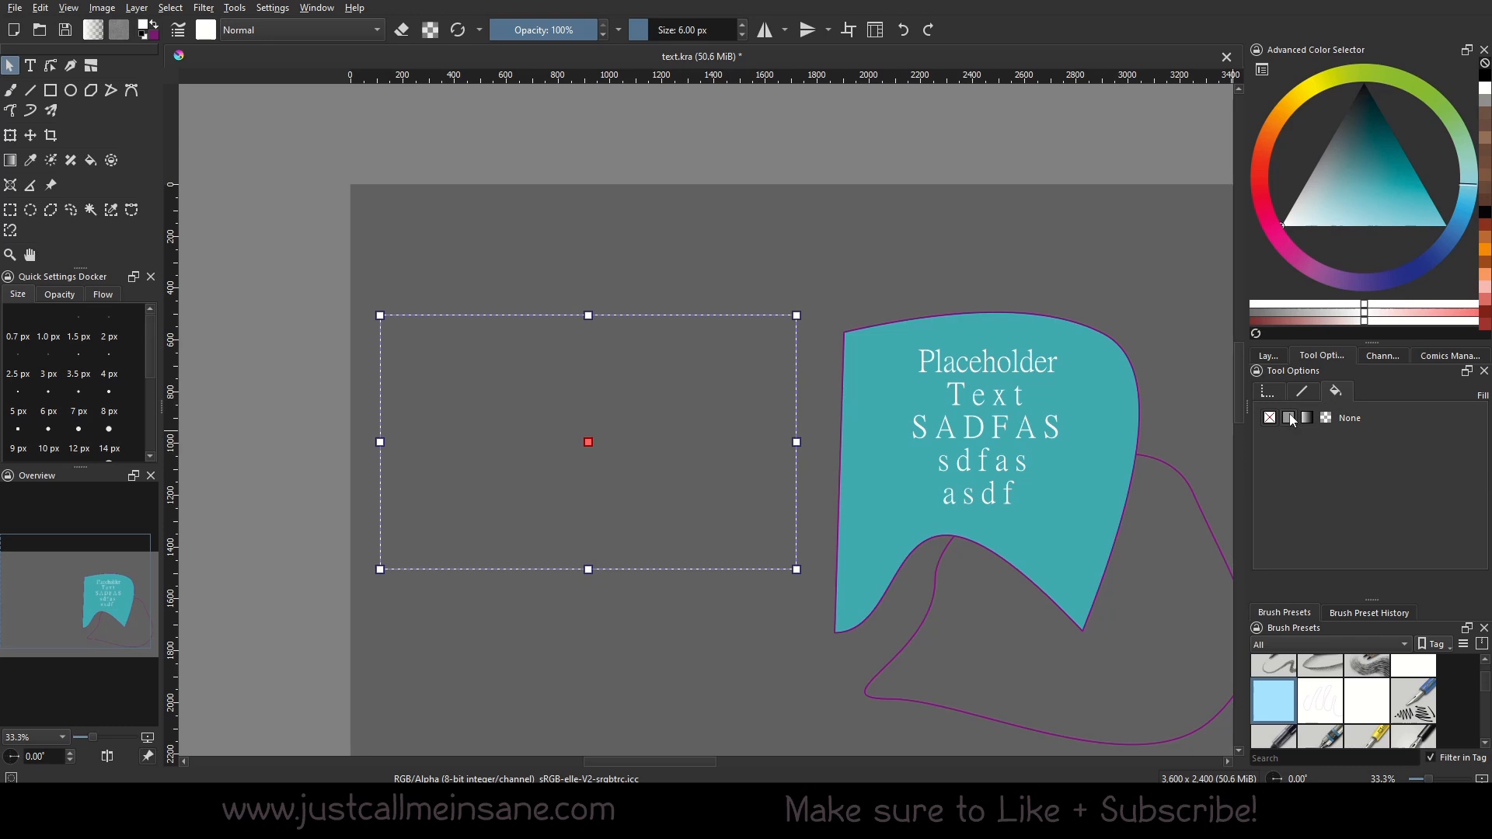
{"action": "left_click", "coordinate": [1290, 418]}
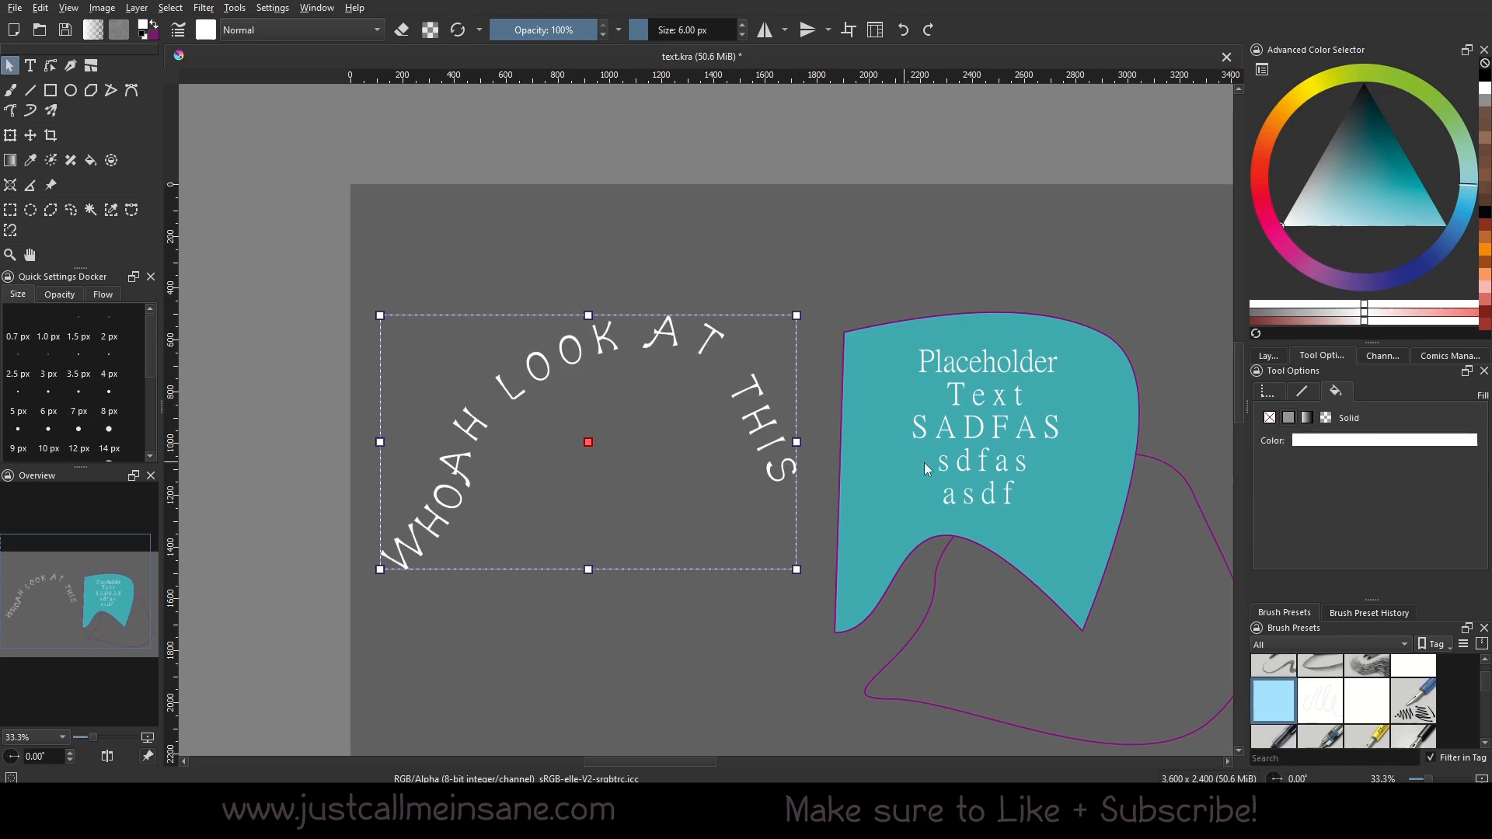
Open the curved letter outlines for point editing and move the second O of LOOK slightly left.
{"action": "scroll", "coordinate": [432, 394], "scroll_direction": "up", "scroll_amount": 3}
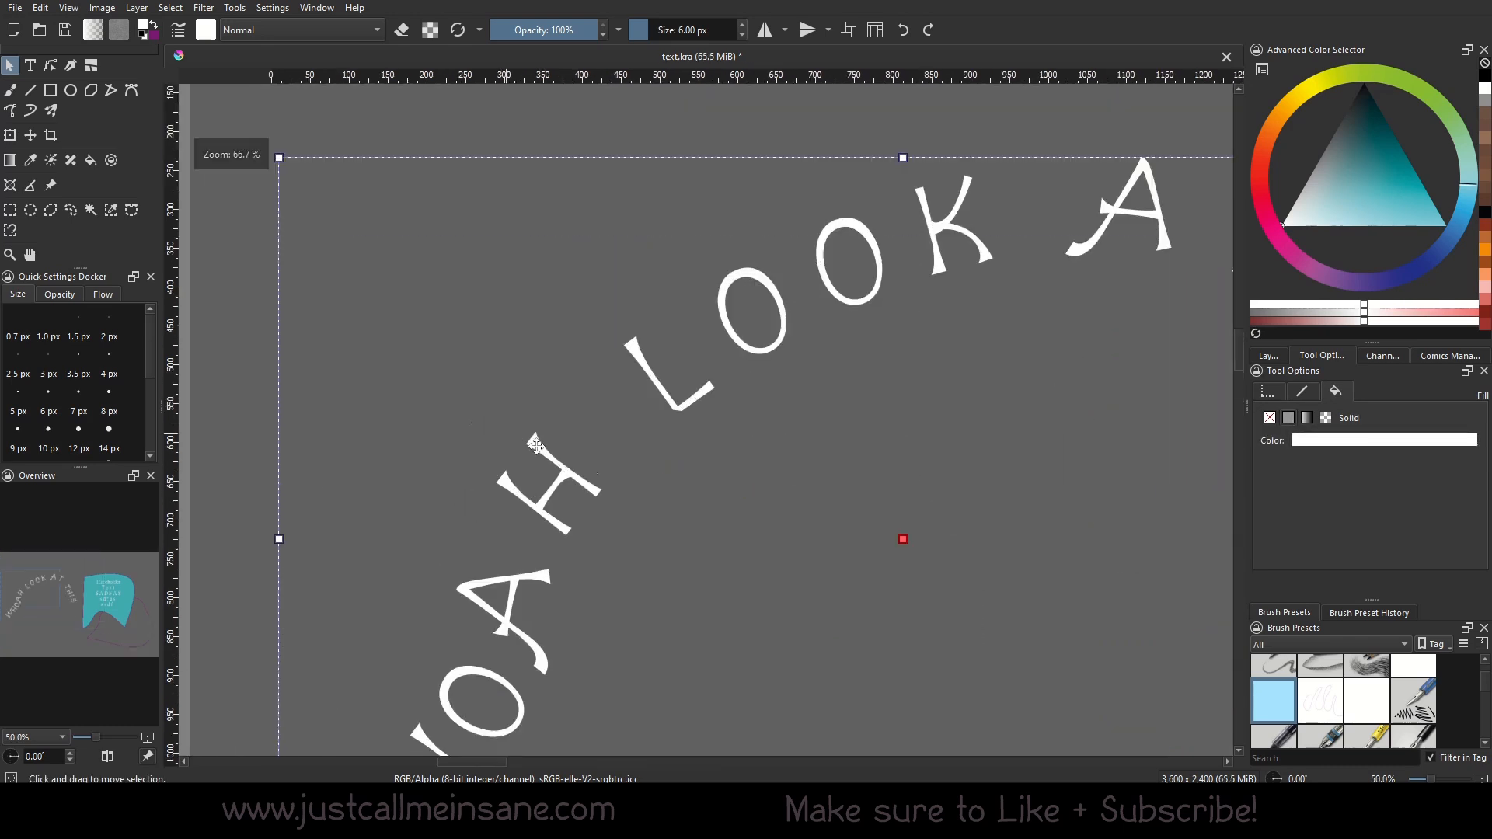
{"action": "left_click_drag", "start_coordinate": [747, 576], "coordinate": [550, 362]}
{"action": "scroll", "coordinate": [551, 361], "scroll_direction": "down", "scroll_amount": 1}
{"action": "left_click_drag", "start_coordinate": [779, 471], "coordinate": [787, 555]}
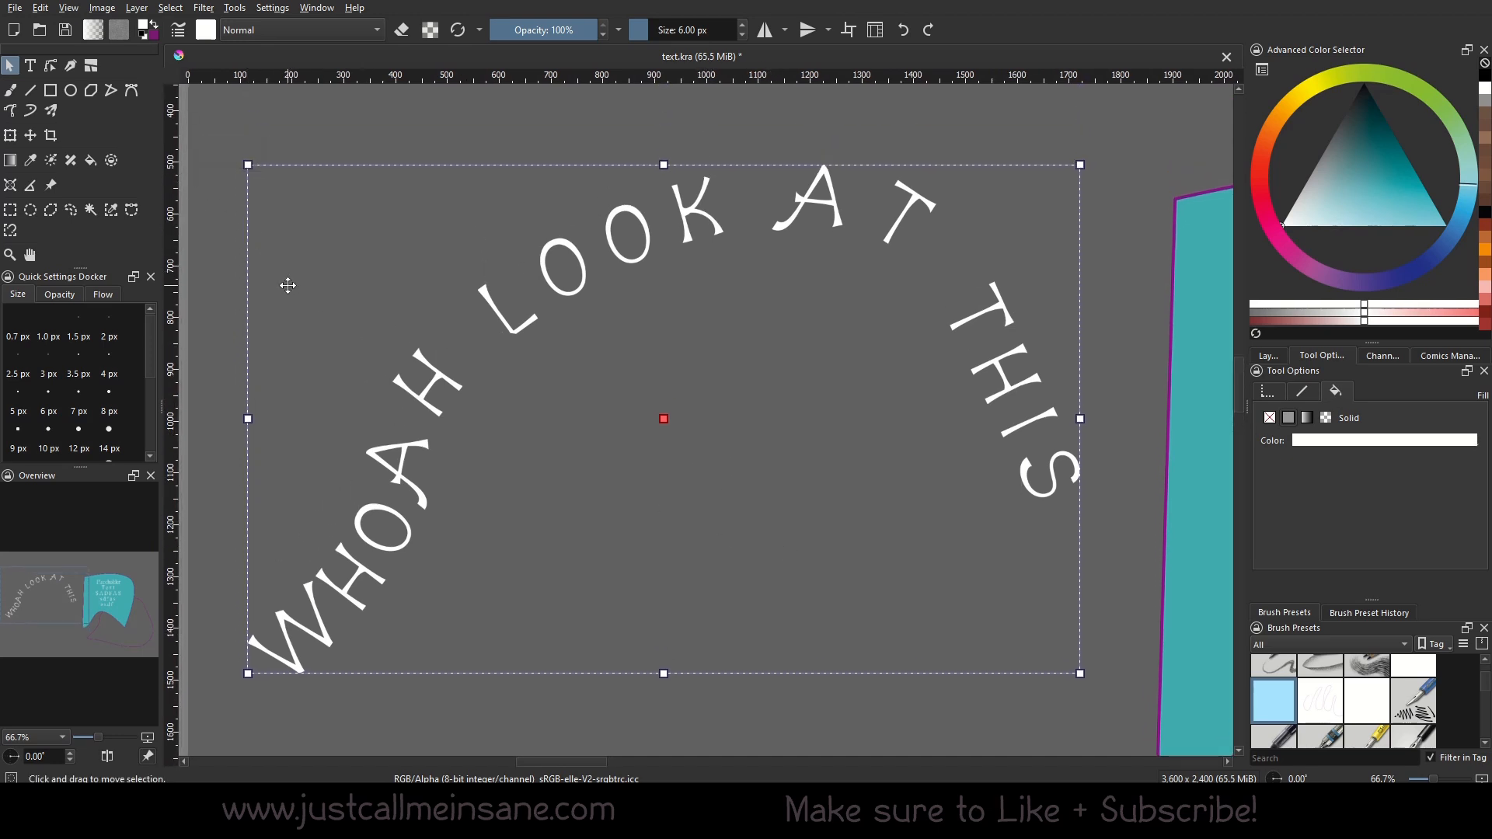
{"action": "right_click", "coordinate": [417, 376]}
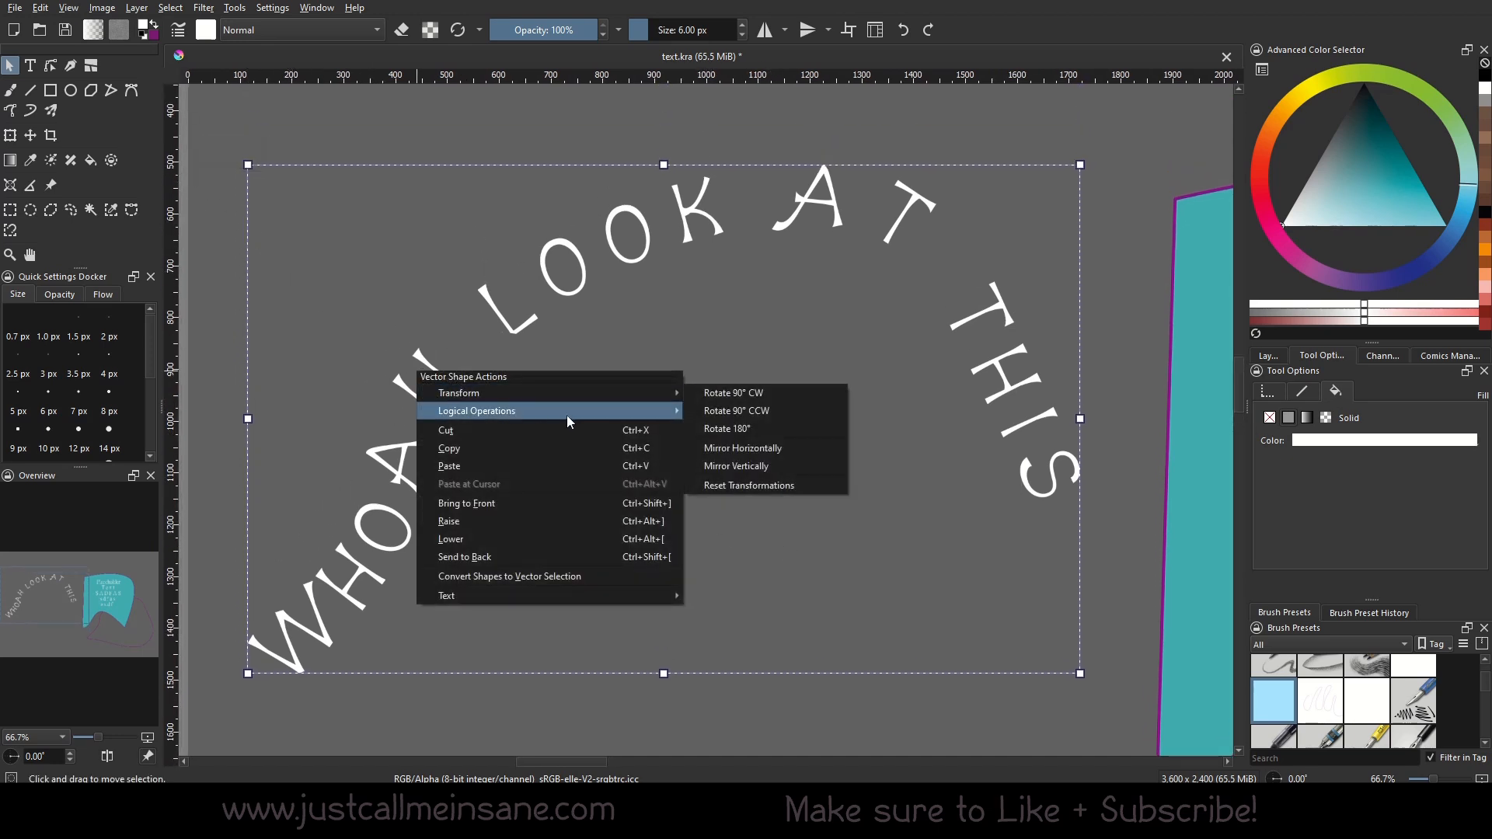
{"action": "left_click", "coordinate": [49, 68]}
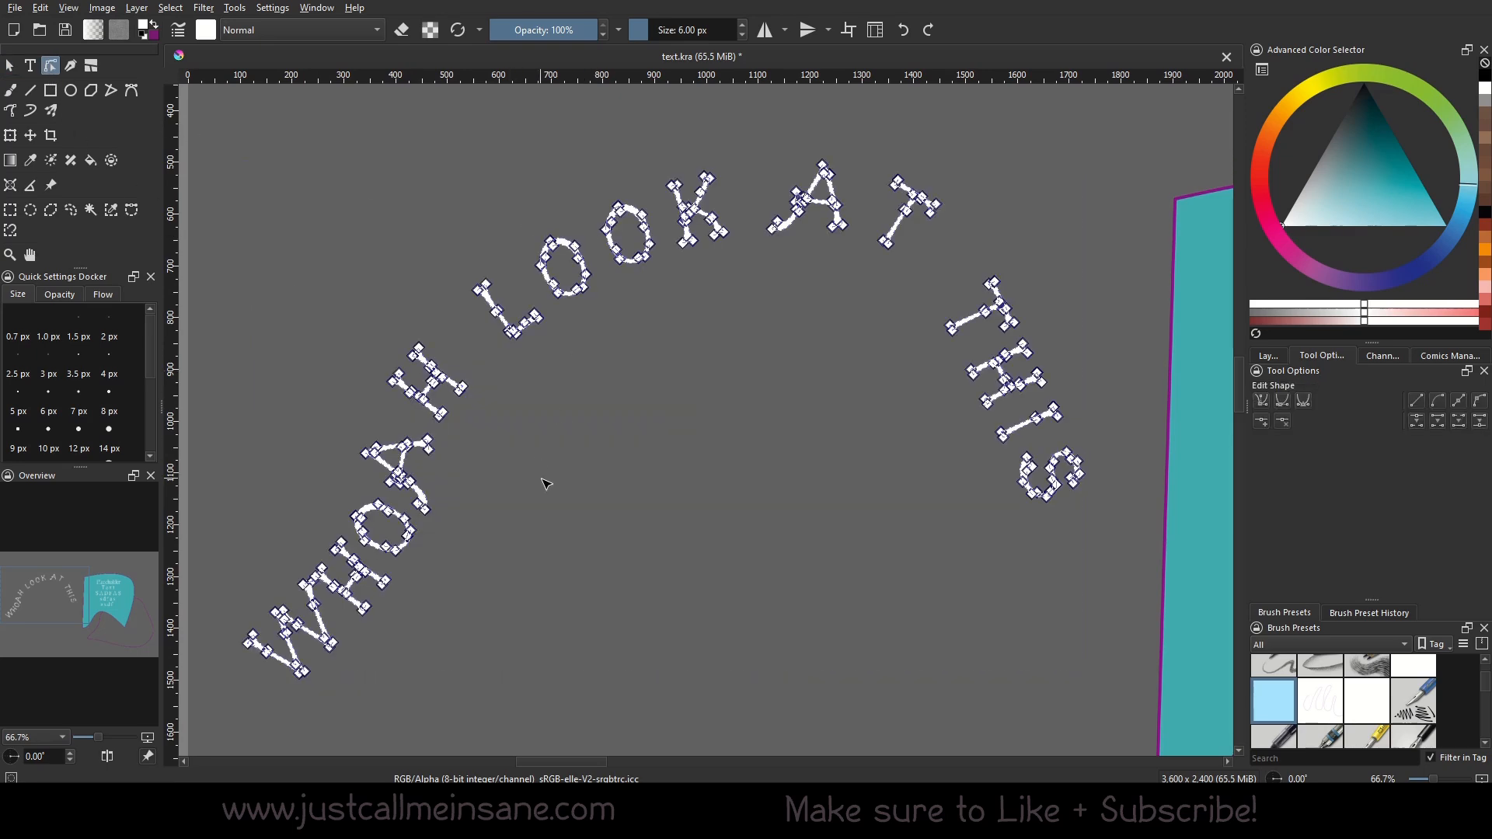
{"action": "scroll", "coordinate": [477, 343], "scroll_direction": "up", "scroll_amount": 2}
{"action": "left_click_drag", "start_coordinate": [467, 200], "coordinate": [687, 352]}
{"action": "left_click_drag", "start_coordinate": [628, 291], "coordinate": [832, 398]}
{"action": "left_click_drag", "start_coordinate": [877, 307], "coordinate": [722, 543]}
{"action": "left_click_drag", "start_coordinate": [603, 238], "coordinate": [742, 453]}
{"action": "left_click_drag", "start_coordinate": [702, 329], "coordinate": [655, 318]}
Select all points of the K in LOOK and move the letter left, close beside the second O.
{"action": "left_click_drag", "start_coordinate": [693, 191], "coordinate": [907, 441]}
{"action": "left_click_drag", "start_coordinate": [820, 318], "coordinate": [724, 354]}
{"action": "key", "text": "ctrl+z"}
{"action": "left_click_drag", "start_coordinate": [708, 172], "coordinate": [914, 466]}
{"action": "left_click_drag", "start_coordinate": [855, 356], "coordinate": [759, 367]}
Move the L of LOOK up close beside the first O, then leave point editing and deselect the letters.
{"action": "left_click_drag", "start_coordinate": [552, 507], "coordinate": [770, 699]}
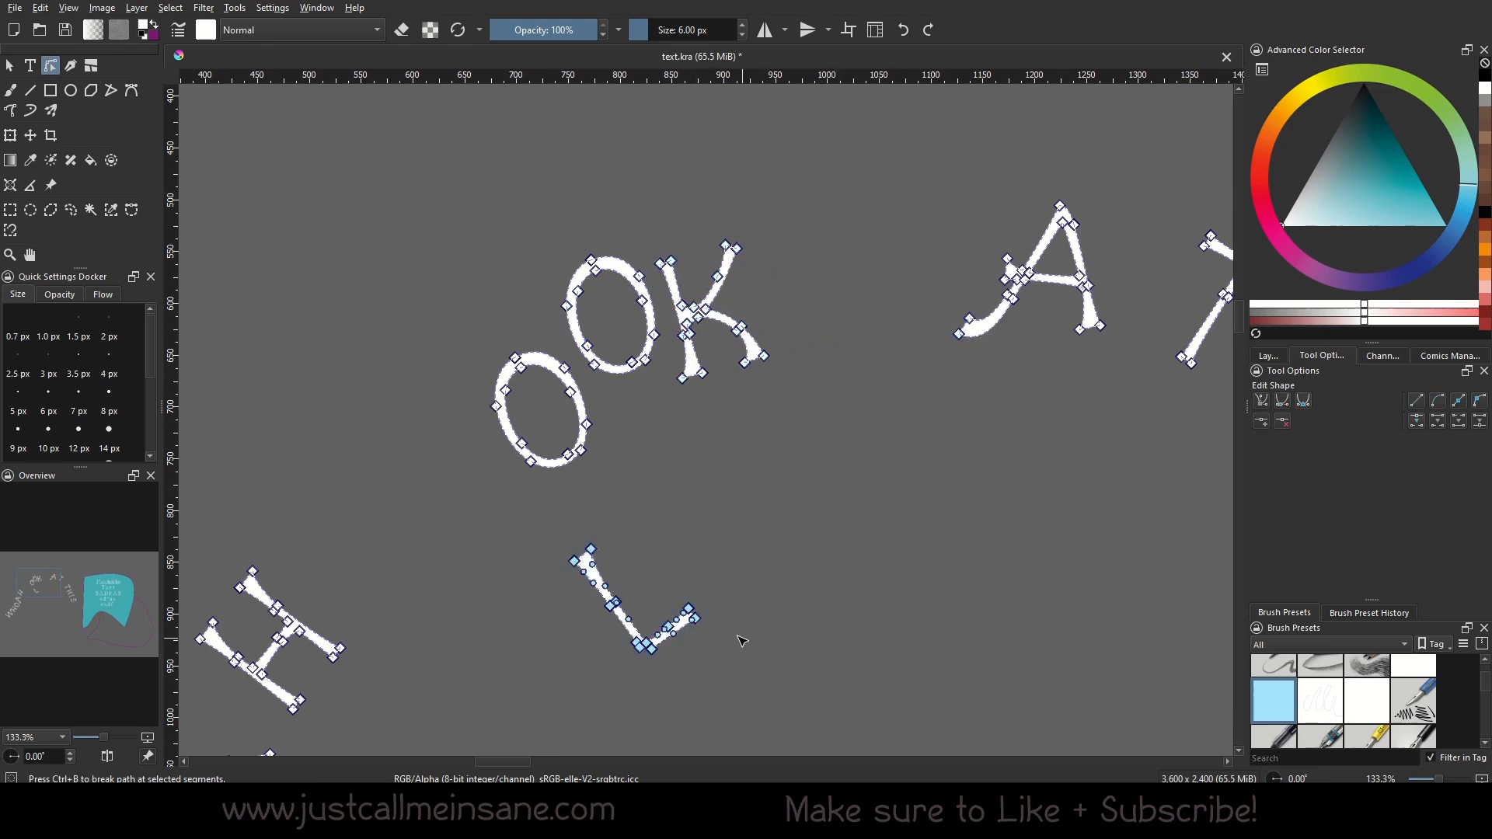
{"action": "left_click_drag", "start_coordinate": [700, 620], "coordinate": [466, 440]}
{"action": "scroll", "coordinate": [643, 464], "scroll_direction": "down", "scroll_amount": 4}
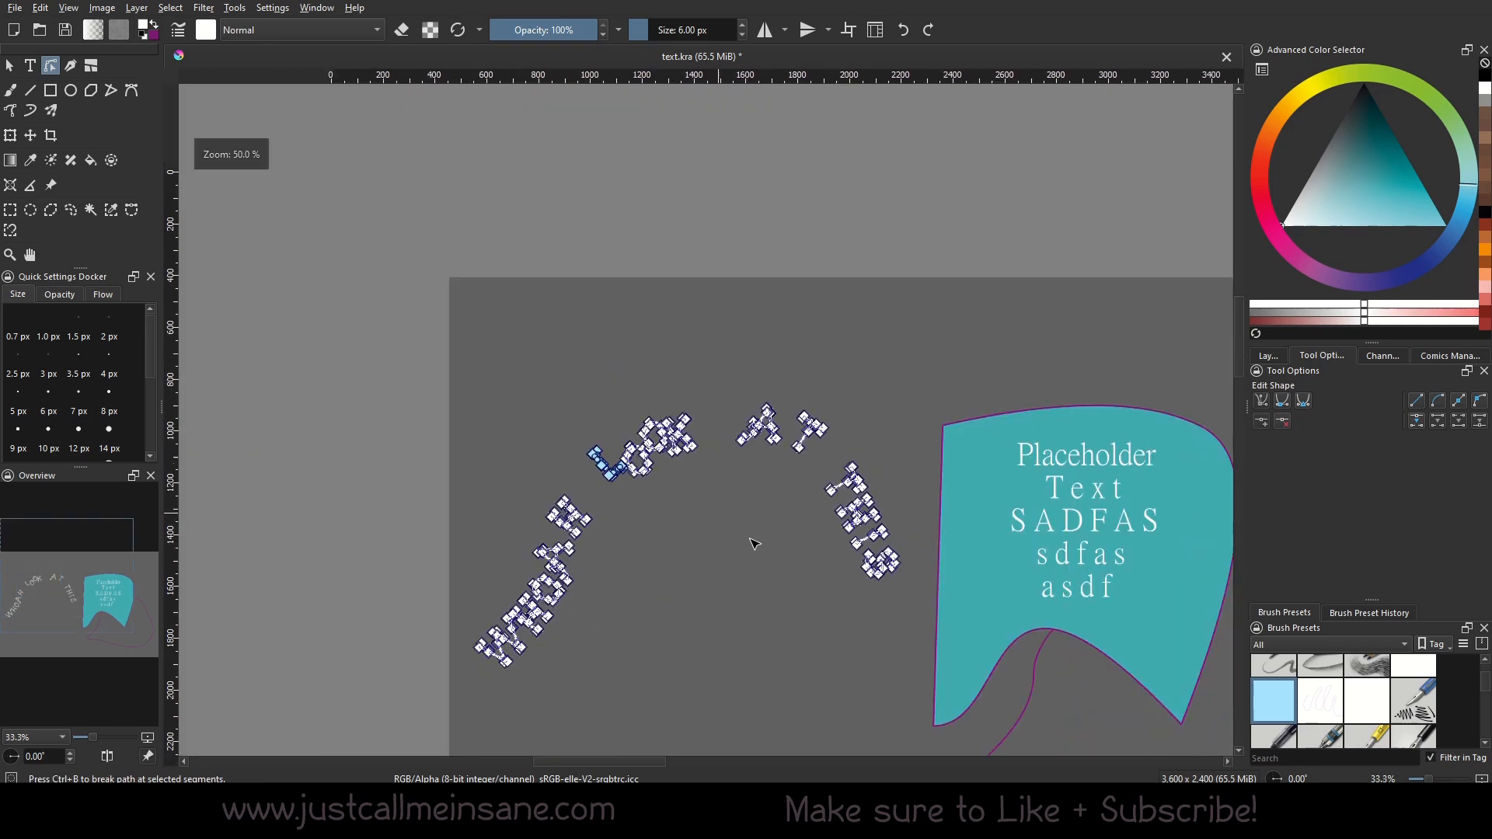
{"action": "left_click_drag", "start_coordinate": [715, 564], "coordinate": [653, 527]}
{"action": "left_click", "coordinate": [10, 66]}
{"action": "left_click", "coordinate": [681, 439]}
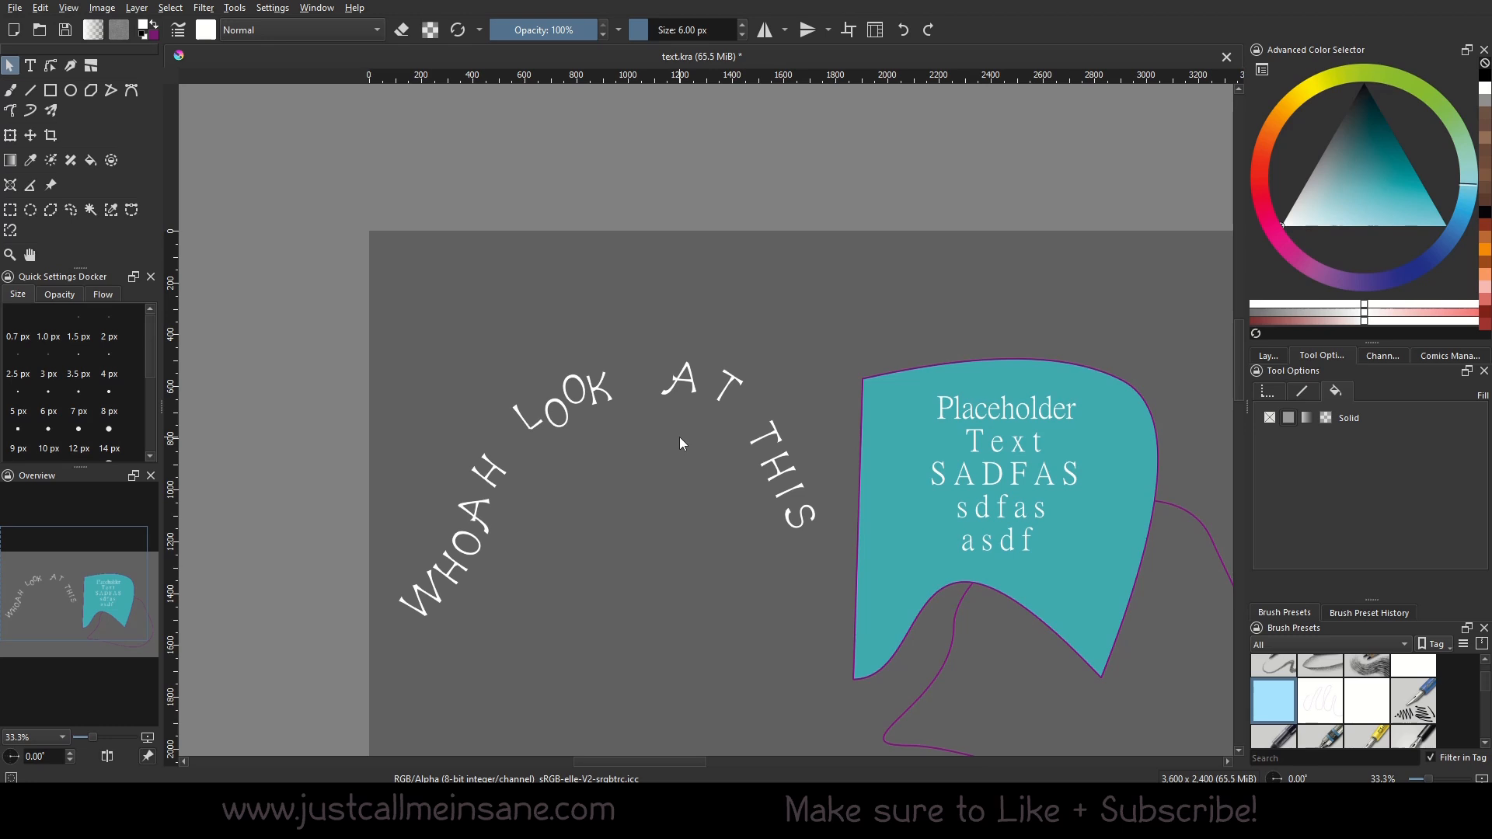
{"action": "left_click_drag", "start_coordinate": [633, 603], "coordinate": [553, 553]}
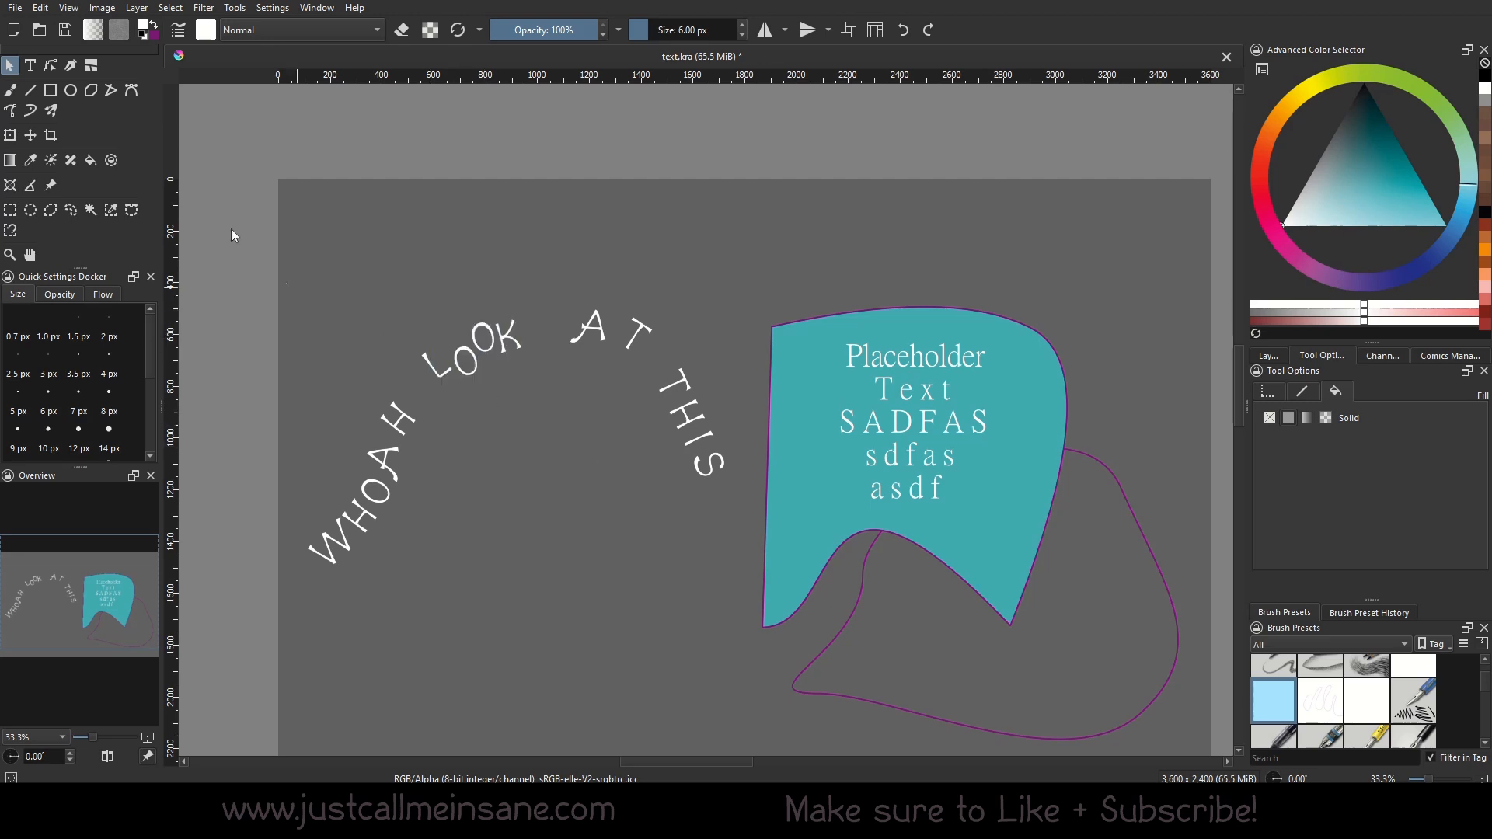
Reopen the curved letters for point editing and pull the peak of the A in AT upward.
{"action": "left_click", "coordinate": [52, 65]}
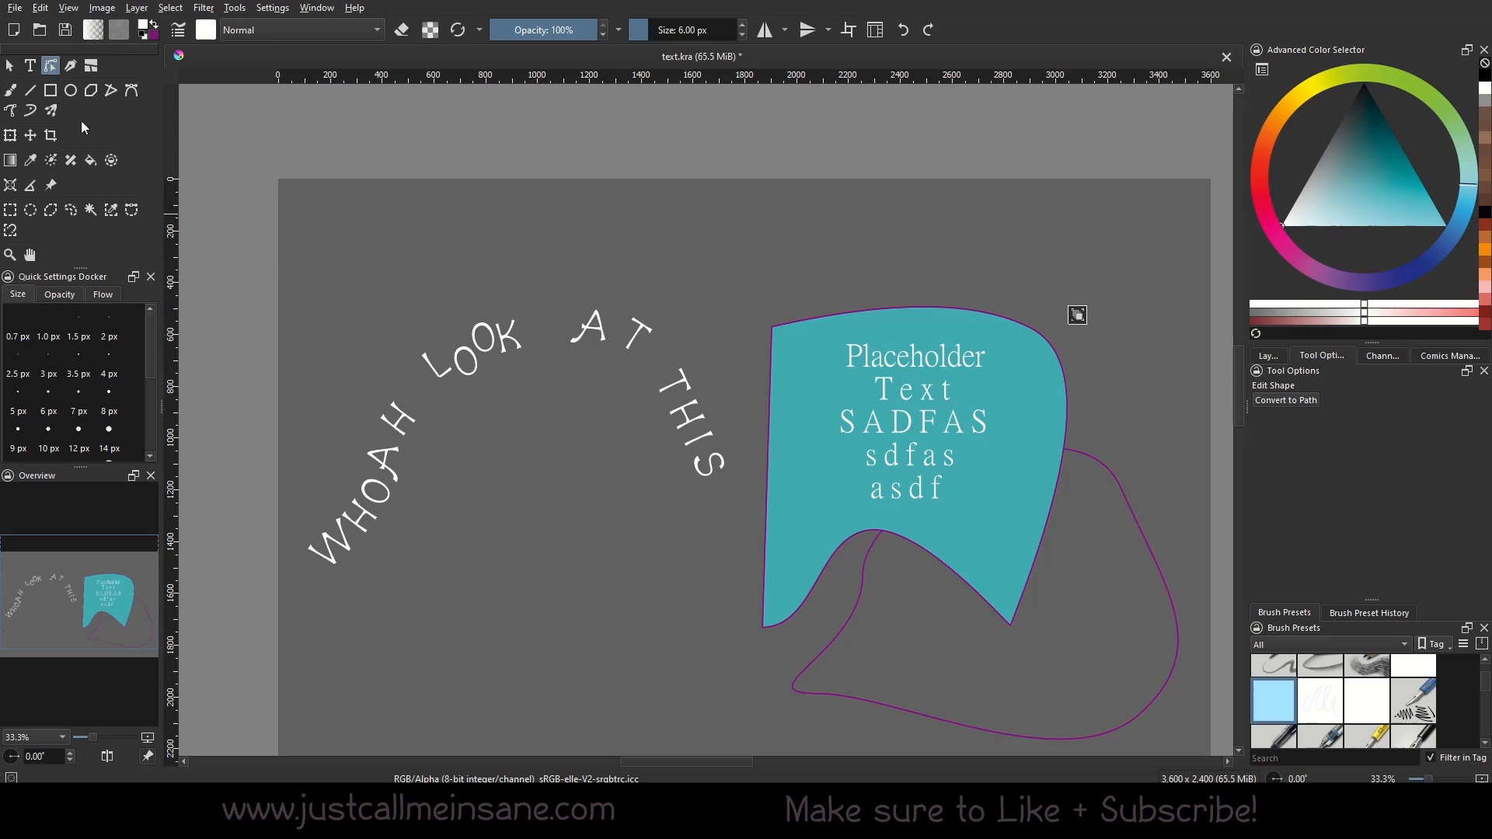
{"action": "left_click", "coordinate": [9, 65]}
{"action": "left_click", "coordinate": [388, 187]}
{"action": "left_click", "coordinate": [51, 65]}
{"action": "left_click", "coordinate": [590, 330]}
{"action": "scroll", "coordinate": [588, 361], "scroll_direction": "up", "scroll_amount": 3}
{"action": "left_click_drag", "start_coordinate": [473, 180], "coordinate": [686, 401]}
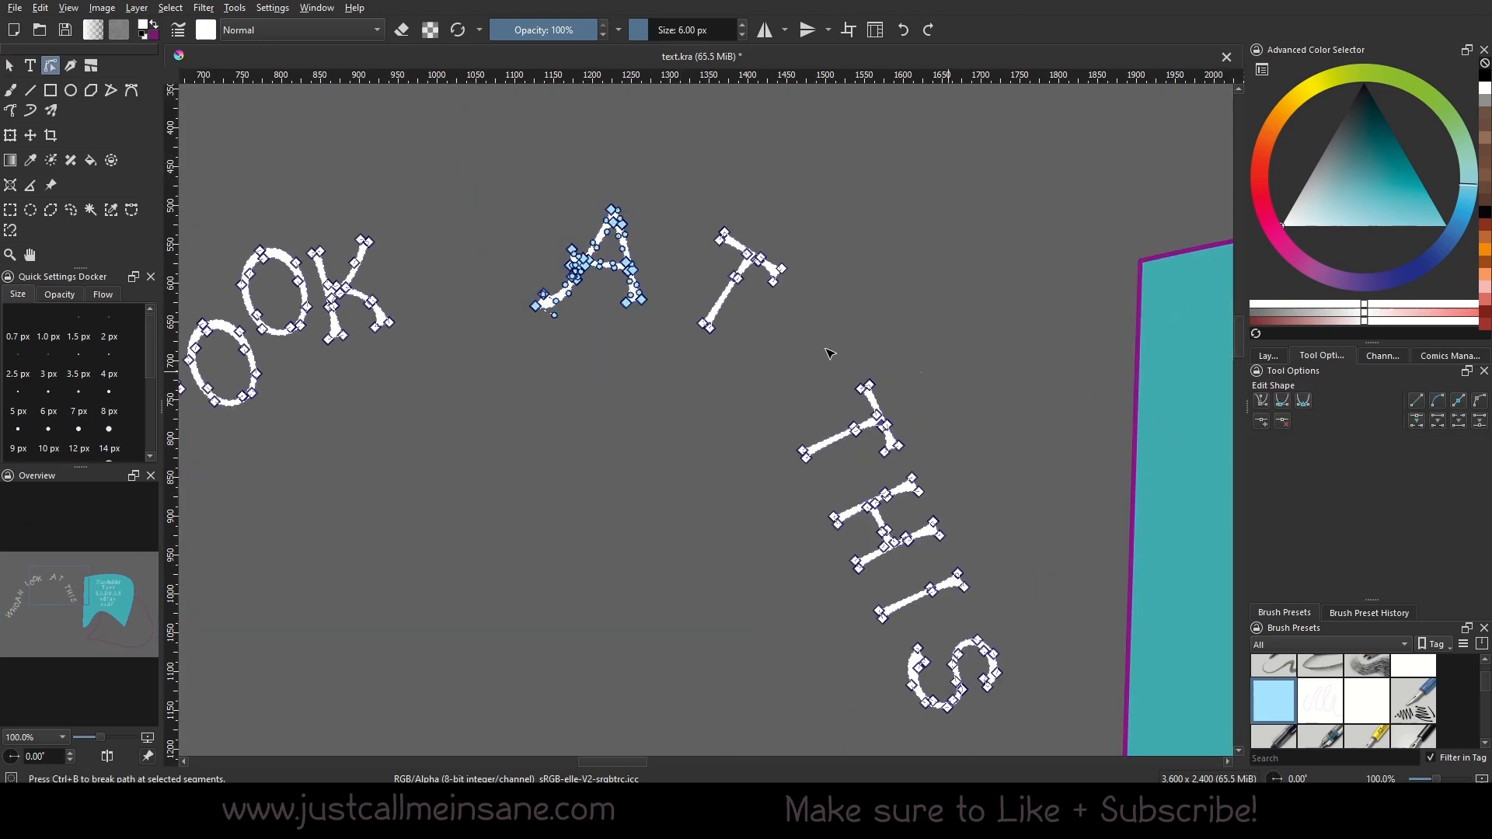
{"action": "left_click", "coordinate": [675, 224]}
{"action": "mouse_move", "coordinate": [611, 210]}
{"action": "left_mouse_down"}
{"action": "mouse_move", "coordinate": [634, 132]}
{"action": "mouse_move", "coordinate": [634, 210]}
{"action": "mouse_move", "coordinate": [635, 174]}
{"action": "left_mouse_up"}
Stretch the A's right leg far downward and nudge the crossbar's right end, then leave point editing and deselect.
{"action": "left_click_drag", "start_coordinate": [644, 302], "coordinate": [640, 498]}
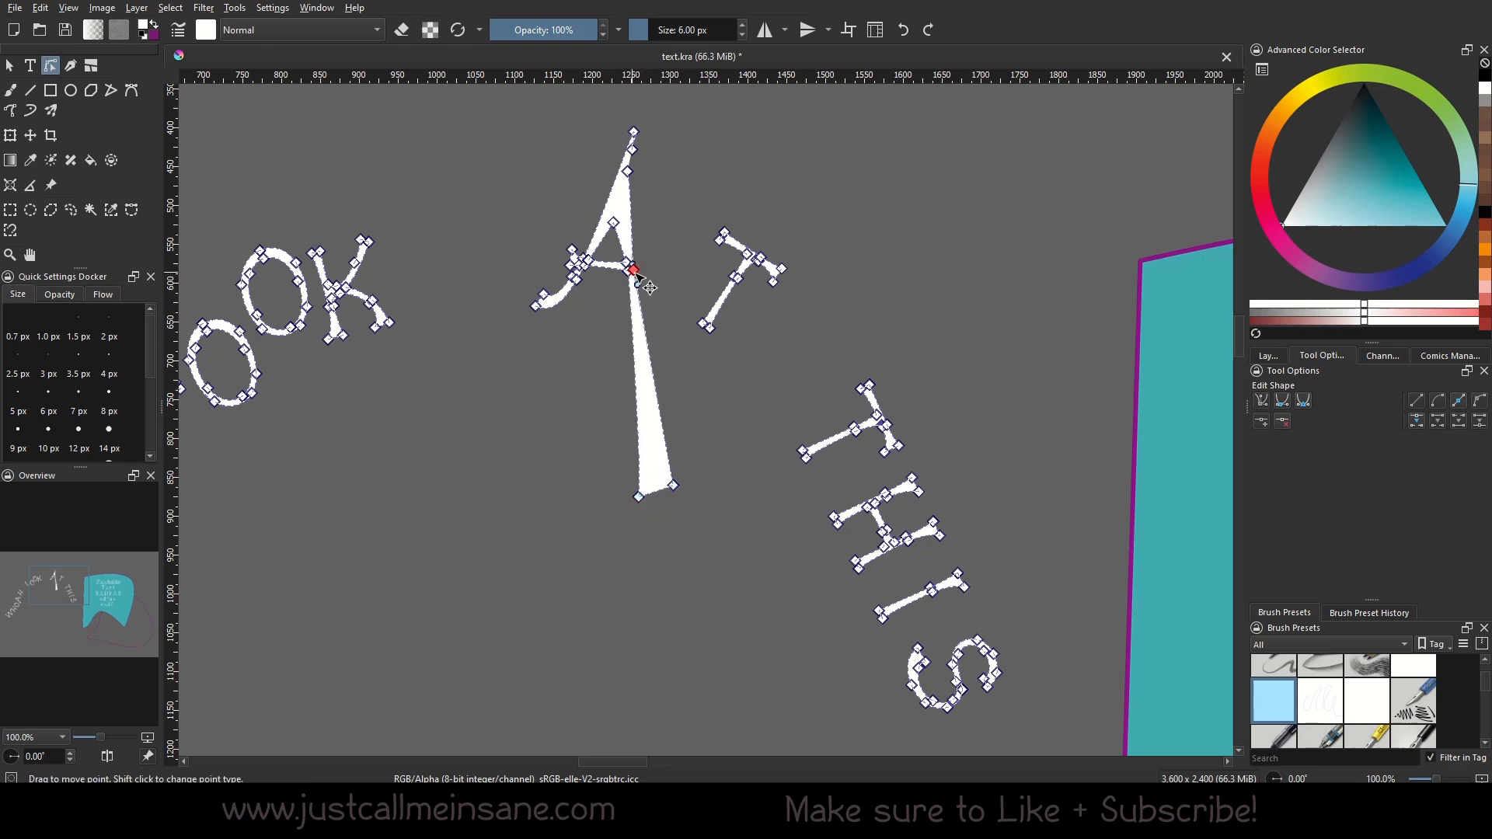
{"action": "left_click_drag", "start_coordinate": [634, 272], "coordinate": [641, 274]}
{"action": "double_click", "coordinate": [726, 440]}
{"action": "scroll", "coordinate": [580, 549], "scroll_direction": "down", "scroll_amount": 2}
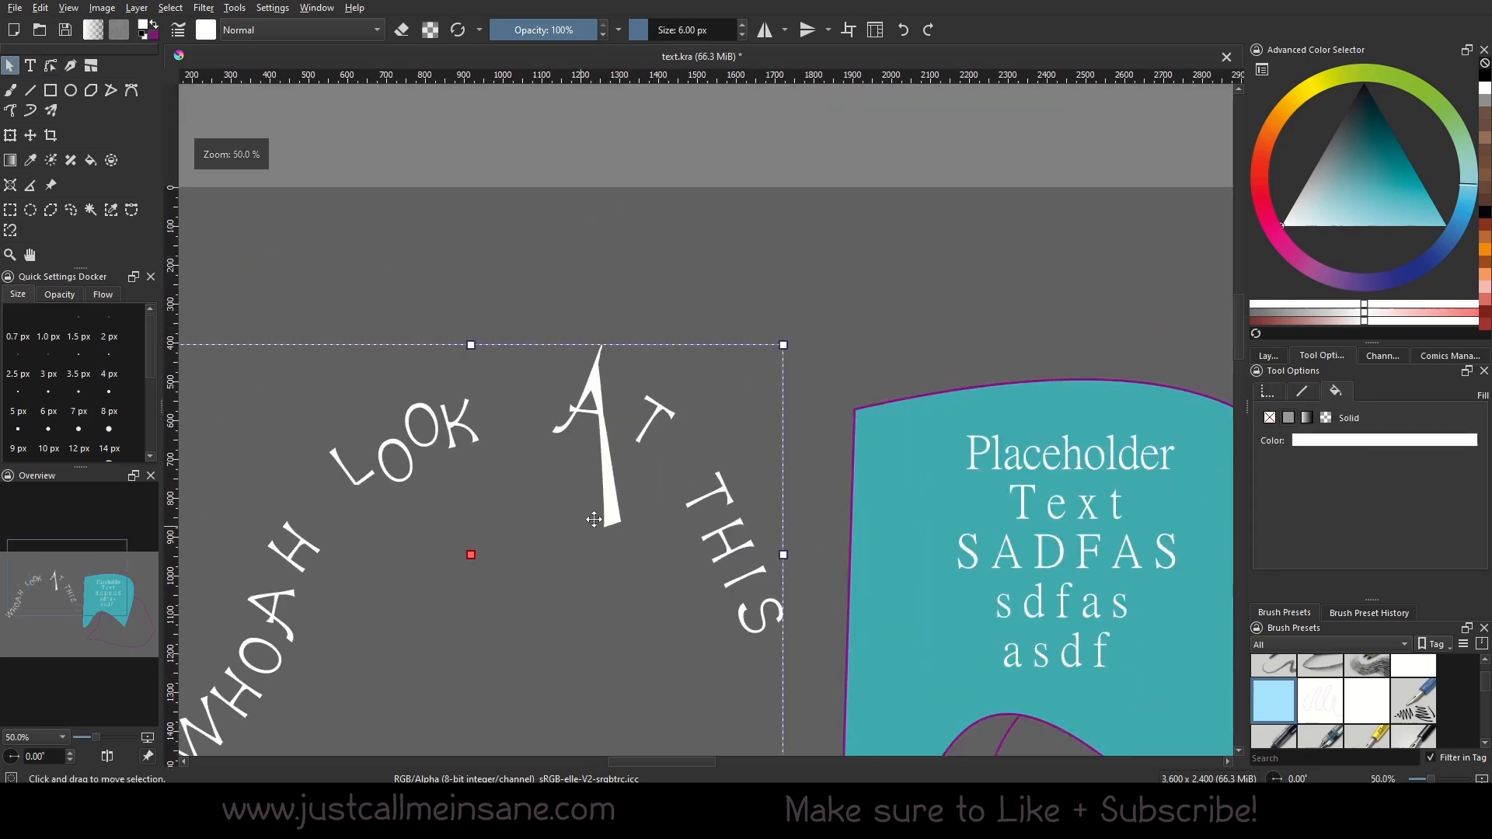
{"action": "left_click_drag", "start_coordinate": [636, 582], "coordinate": [700, 435]}
{"action": "scroll", "coordinate": [699, 435], "scroll_direction": "down", "scroll_amount": 1}
{"action": "left_click", "coordinate": [716, 594]}
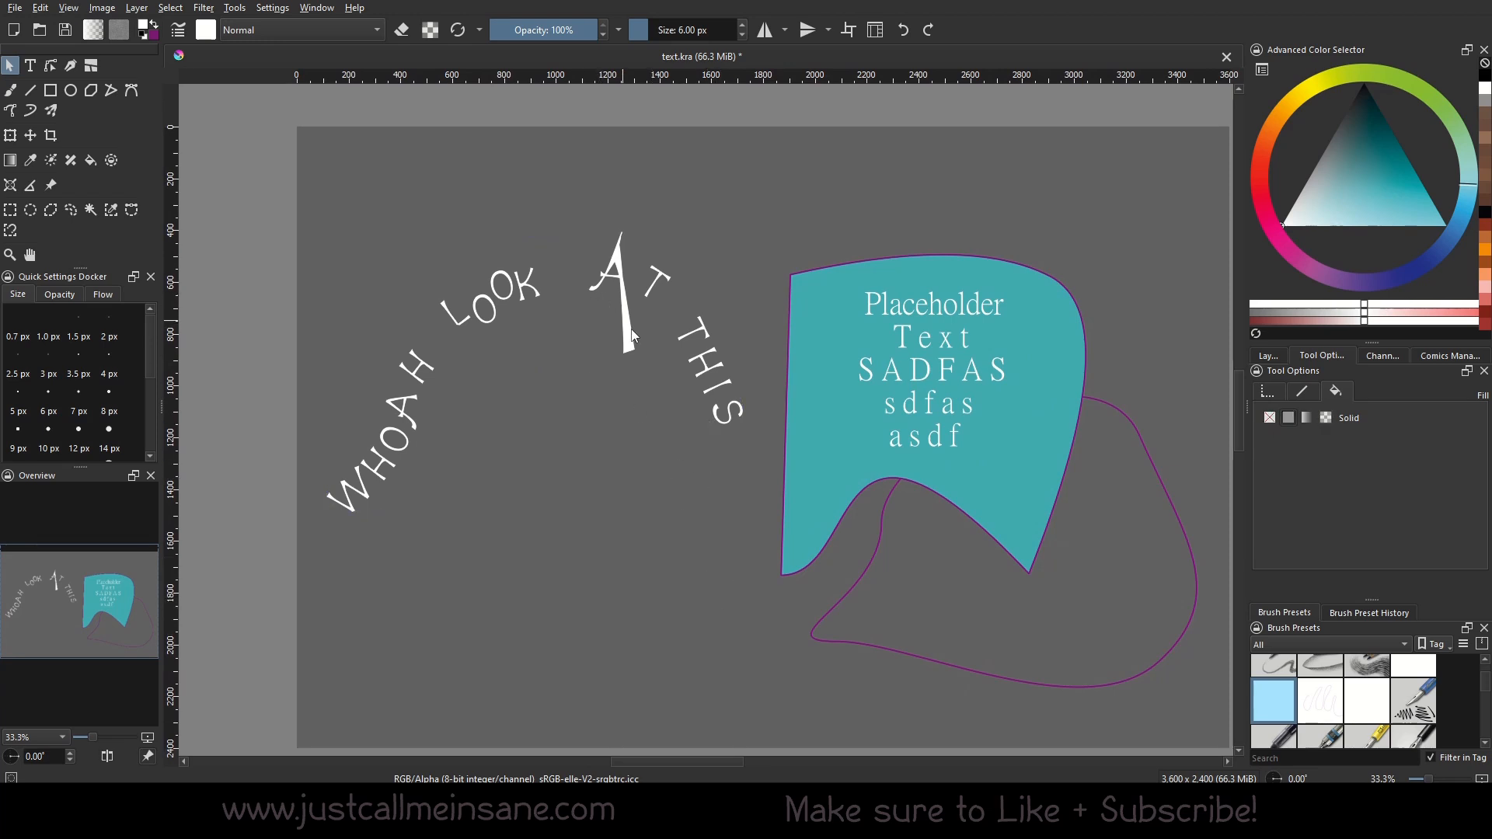
Move the curved letters toward the canvas's upper-left corner and place the loose guide outline below them.
{"action": "left_click_drag", "start_coordinate": [631, 335], "coordinate": [621, 262]}
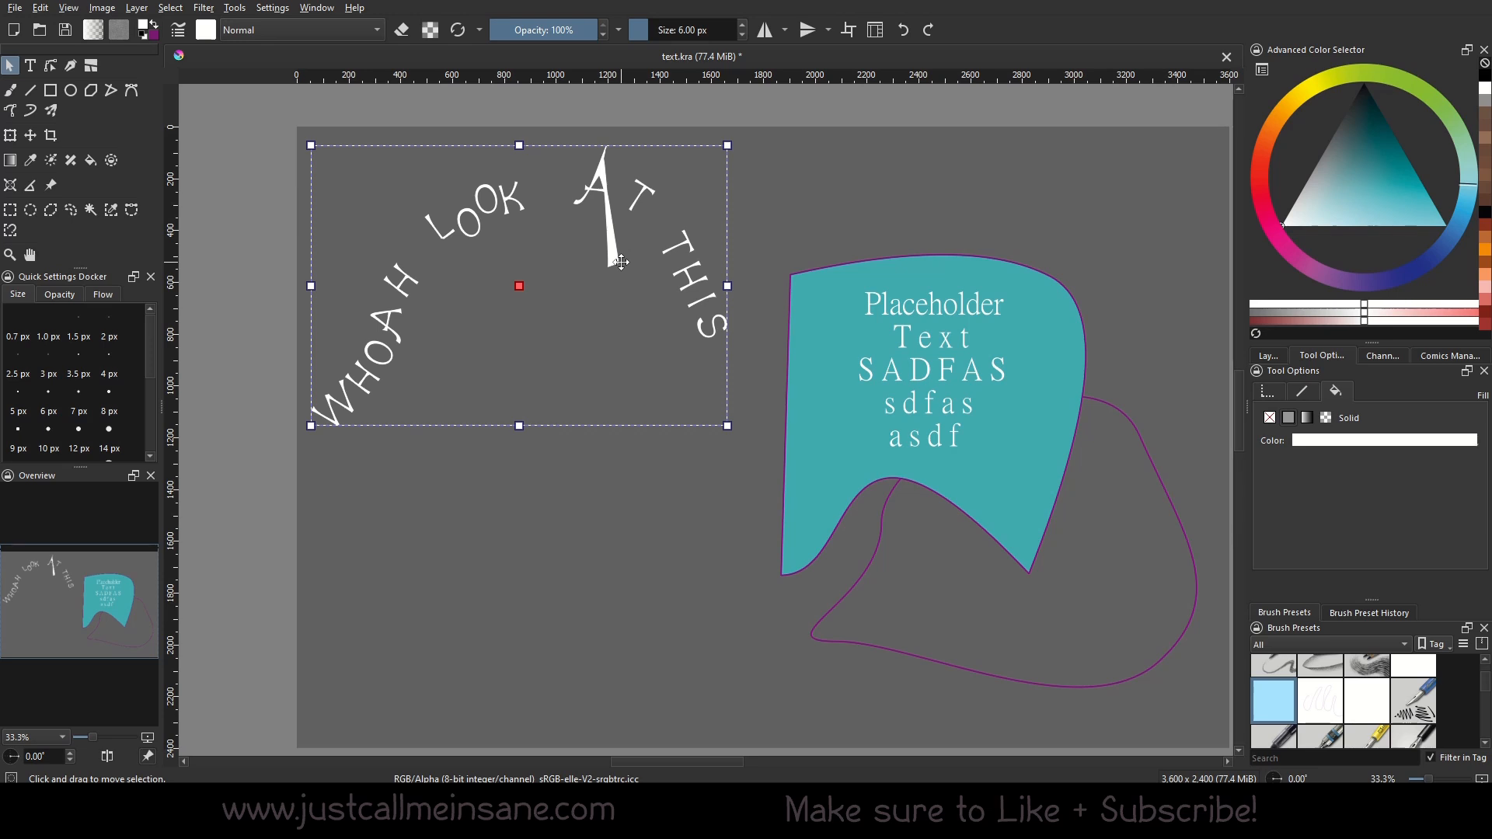
{"action": "left_click", "coordinate": [696, 447]}
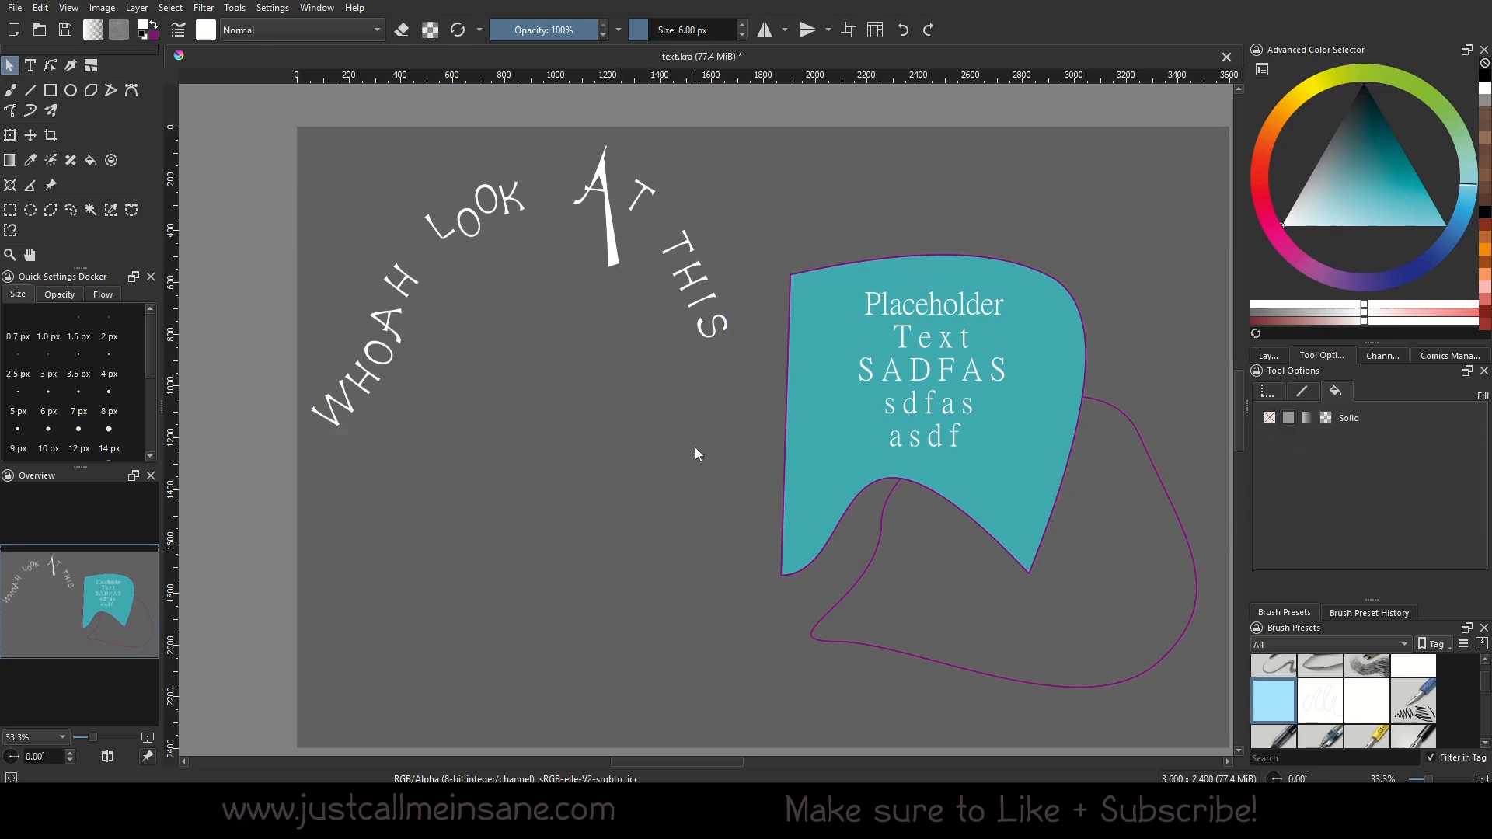
{"action": "left_click", "coordinate": [997, 418]}
{"action": "left_click_drag", "start_coordinate": [998, 418], "coordinate": [689, 433]}
{"action": "left_click", "coordinate": [883, 531]}
{"action": "left_click", "coordinate": [880, 534]}
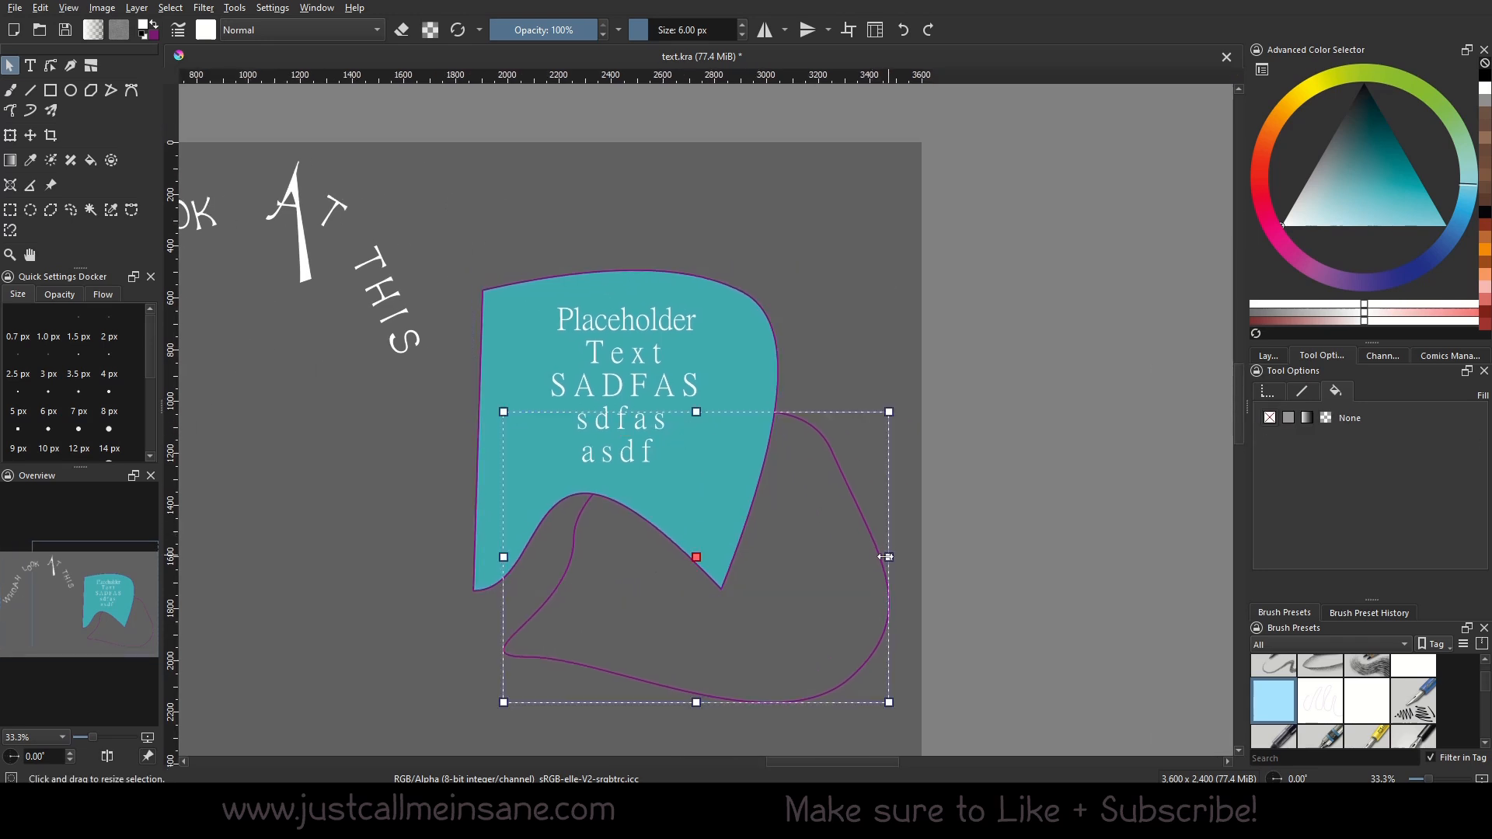
{"action": "left_click_drag", "start_coordinate": [879, 535], "coordinate": [374, 522]}
{"action": "left_click_drag", "start_coordinate": [465, 521], "coordinate": [679, 525]}
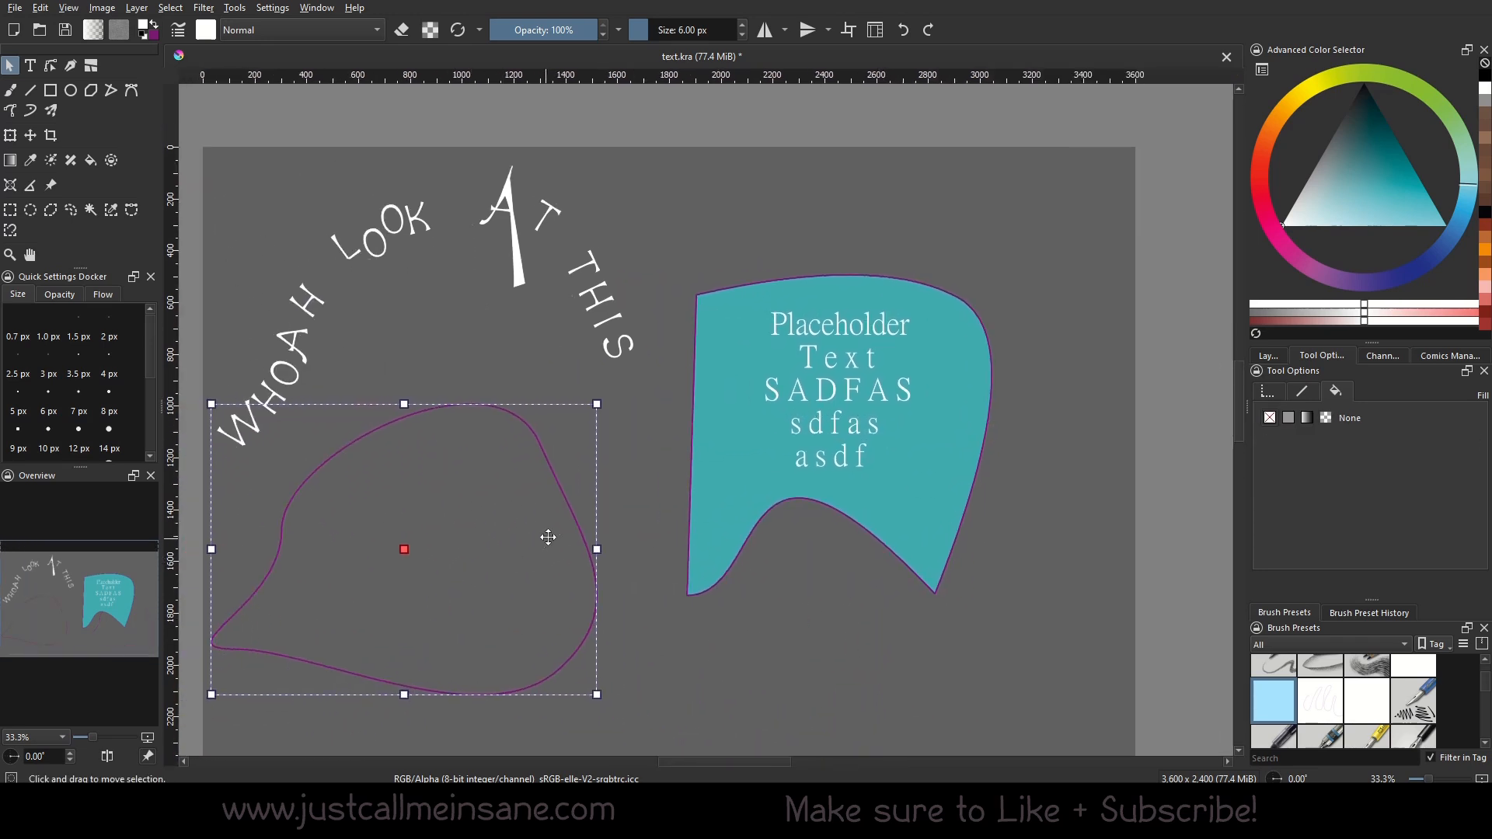
{"action": "left_click_drag", "start_coordinate": [562, 533], "coordinate": [569, 568]}
Switch the teal placeholder-text shape to contour mode and convert its text to a path.
{"action": "left_click", "coordinate": [850, 447]}
{"action": "left_click_drag", "start_coordinate": [846, 460], "coordinate": [737, 509]}
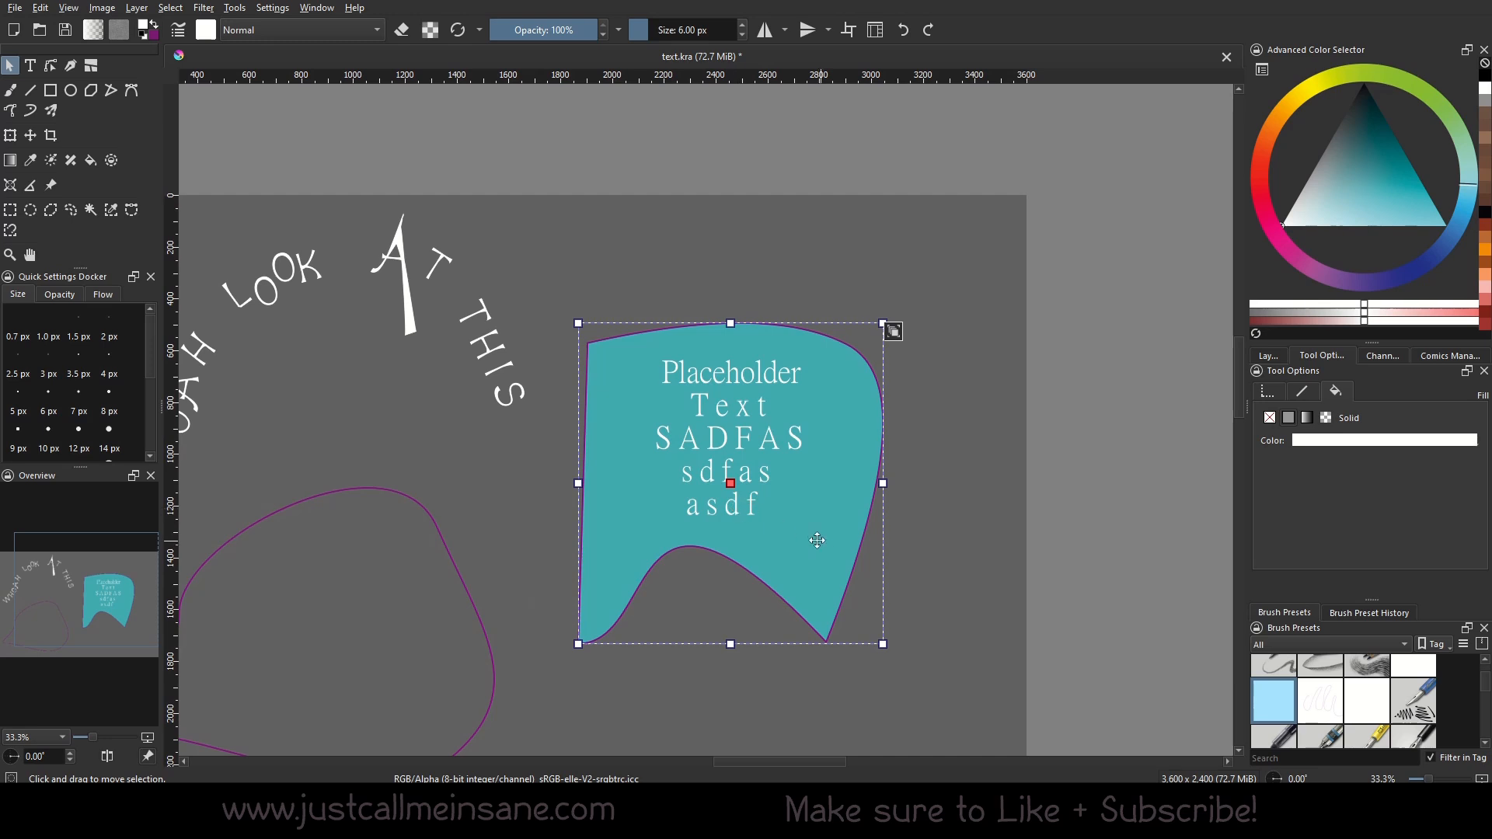
{"action": "left_click", "coordinate": [896, 346]}
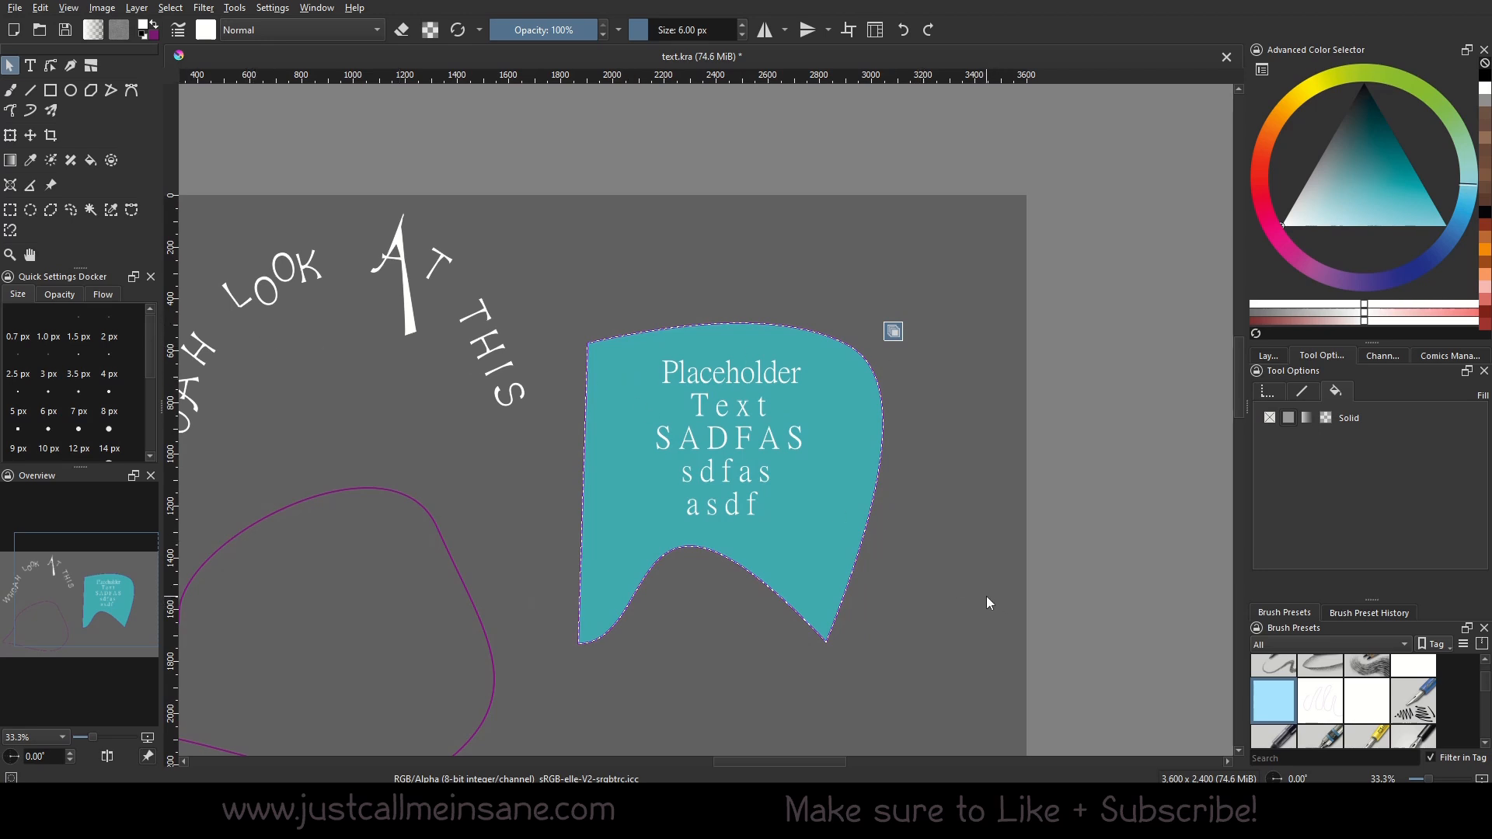
{"action": "left_click", "coordinate": [52, 67]}
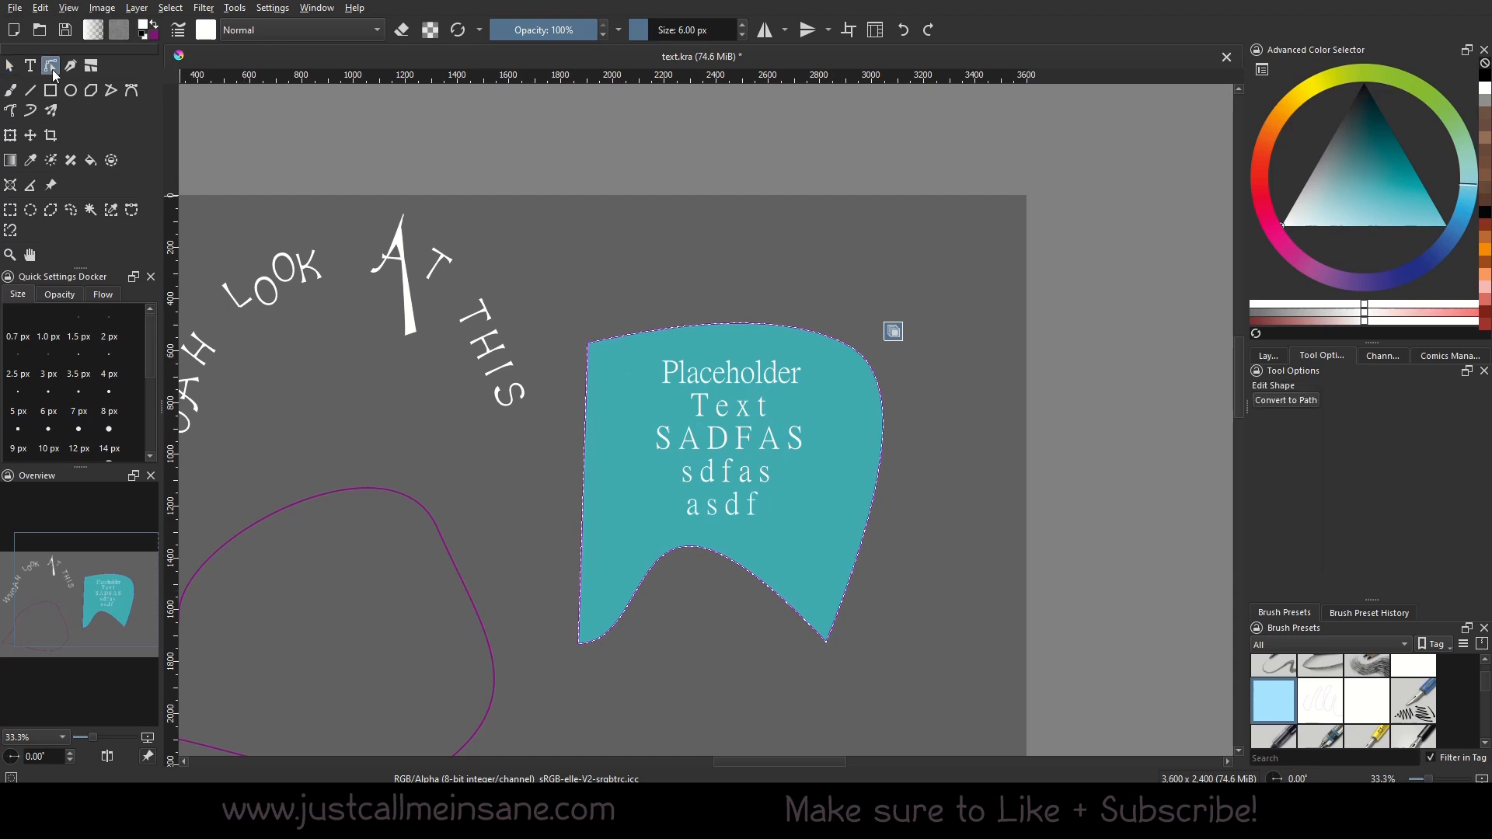
{"action": "left_click", "coordinate": [818, 440]}
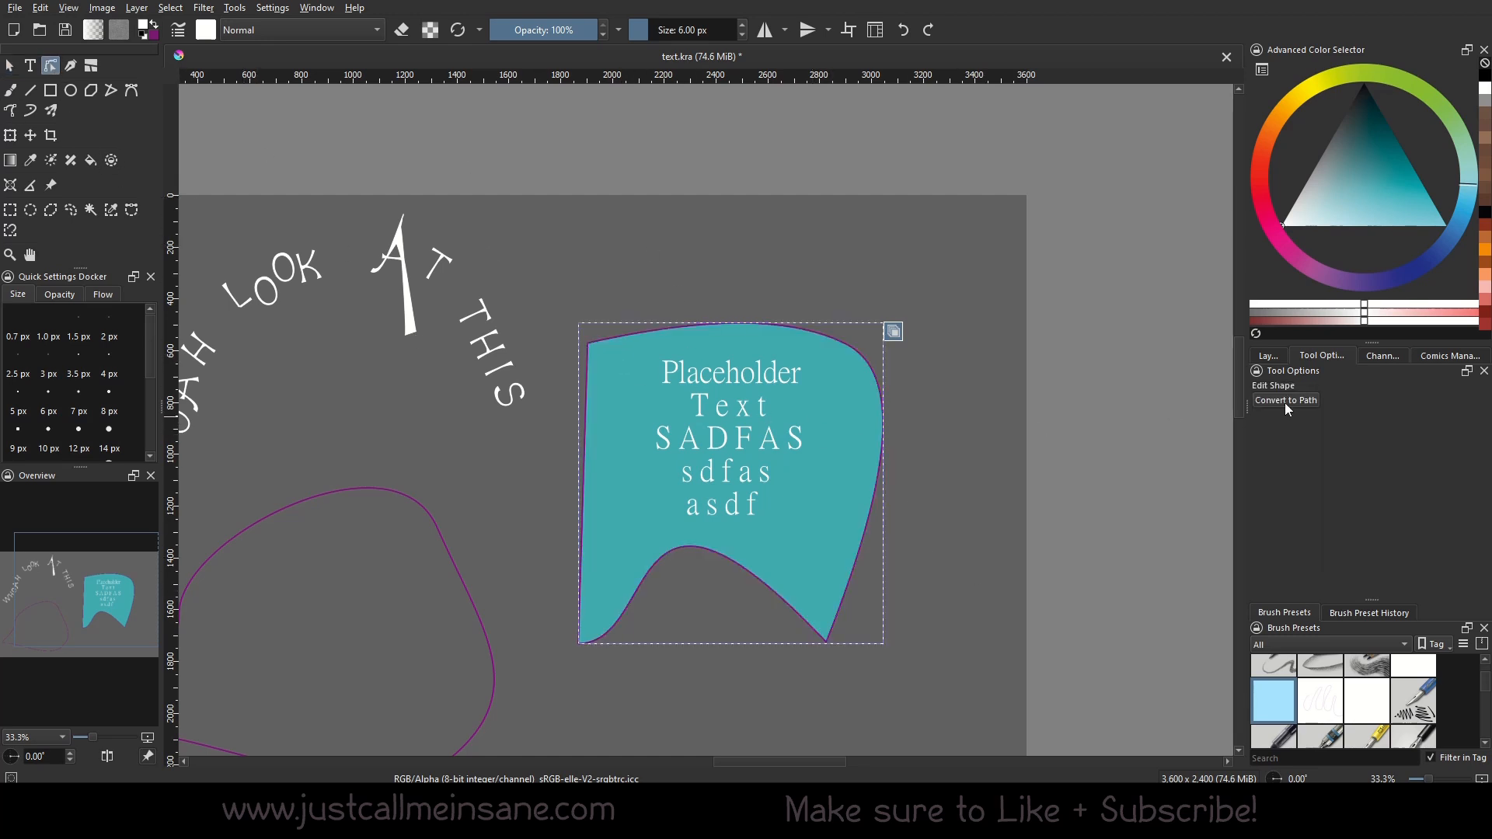
{"action": "left_click", "coordinate": [931, 336]}
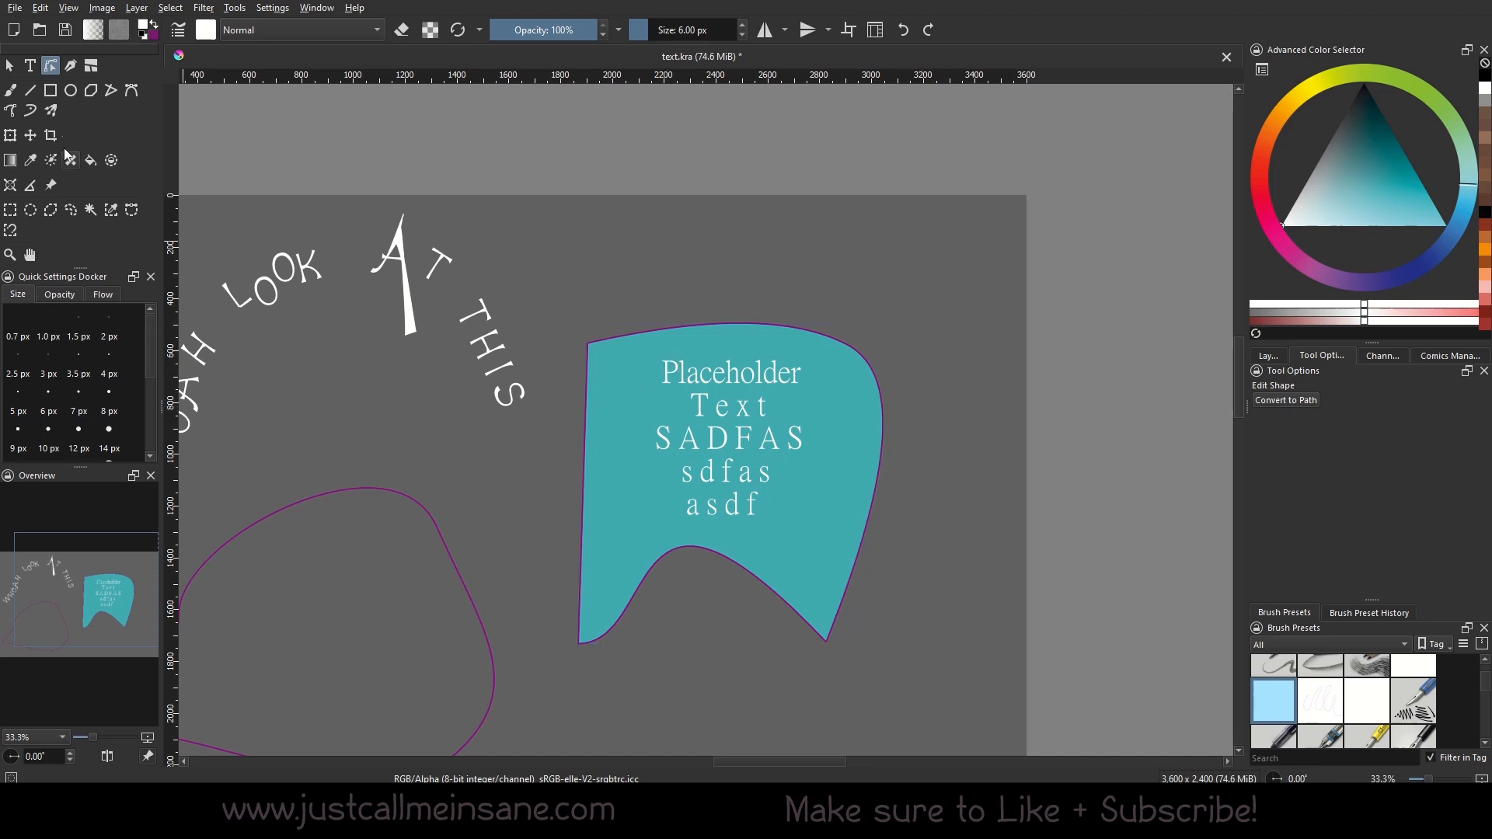
Ungroup the converted placeholder text and move the teal background shape down beside the curved letters, away from its lettering.
{"action": "left_click", "coordinate": [10, 66]}
{"action": "right_click", "coordinate": [773, 410]}
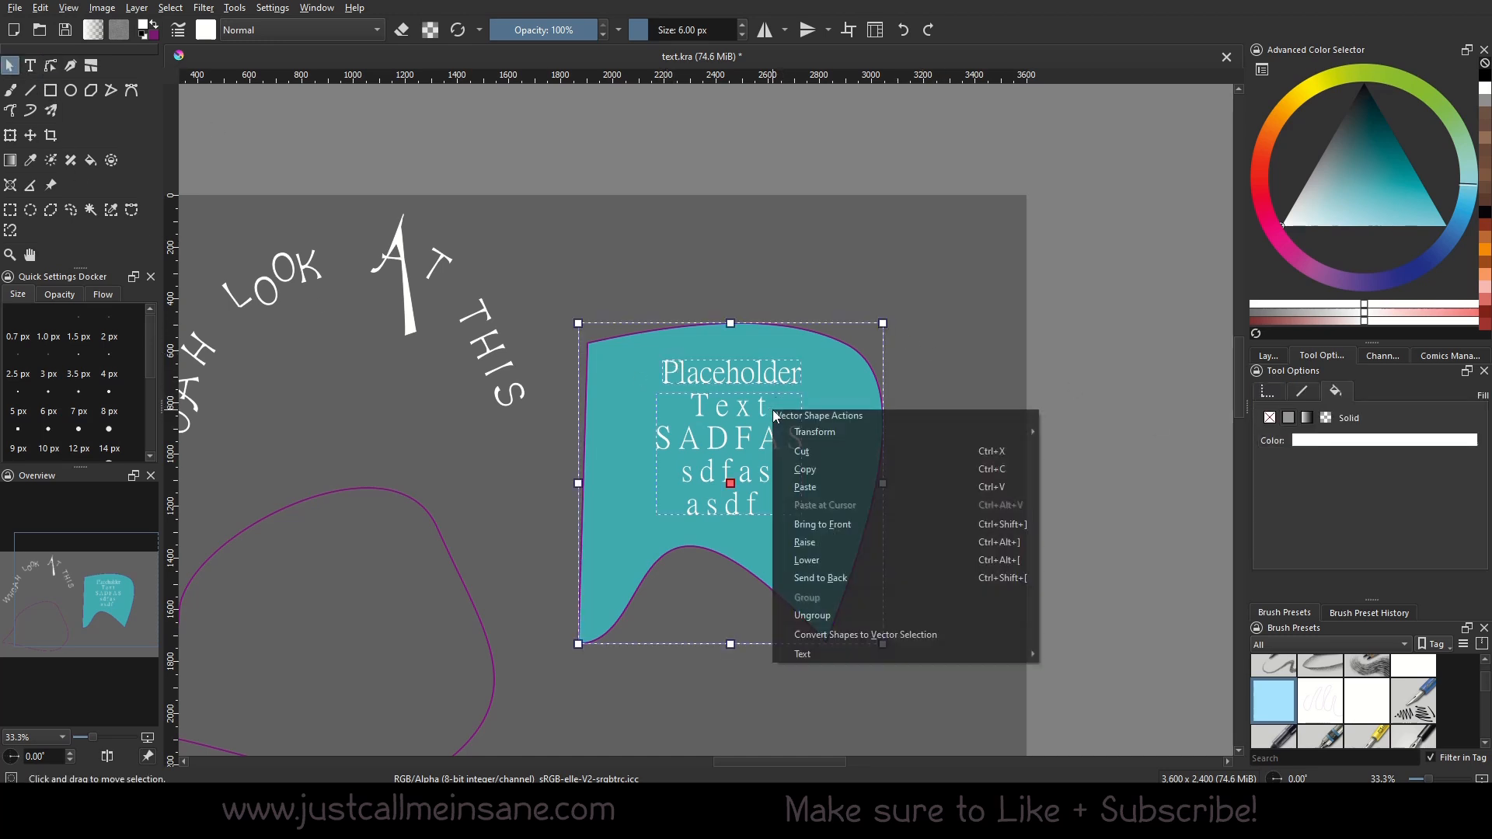
{"action": "left_click", "coordinate": [869, 610]}
{"action": "left_click_drag", "start_coordinate": [846, 573], "coordinate": [423, 700]}
Select all the separated placeholder letters, give them a solid teal fill, and deselect them.
{"action": "left_click_drag", "start_coordinate": [567, 164], "coordinate": [1026, 678]}
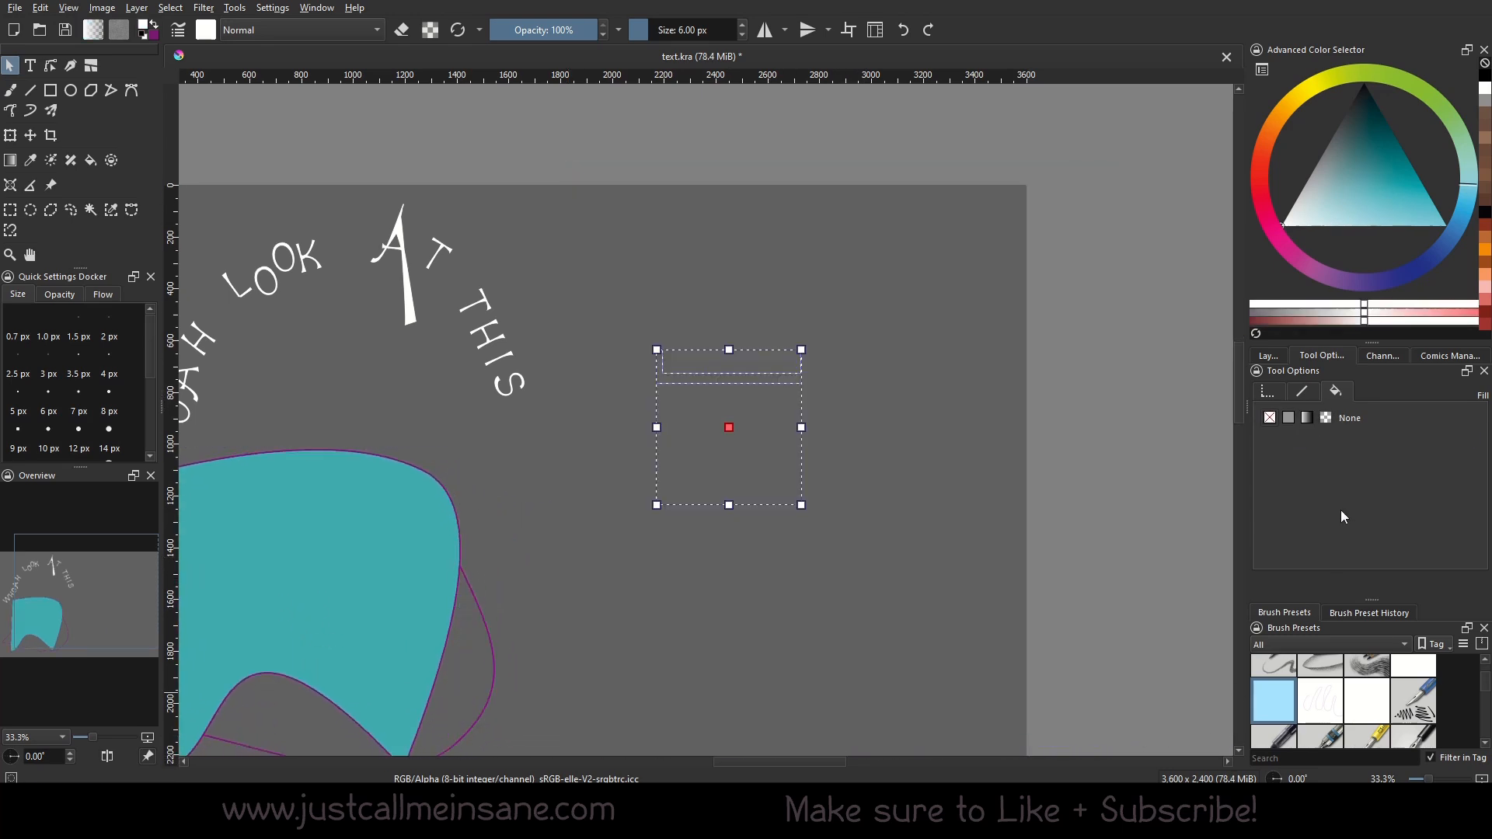
{"action": "left_click", "coordinate": [1288, 417]}
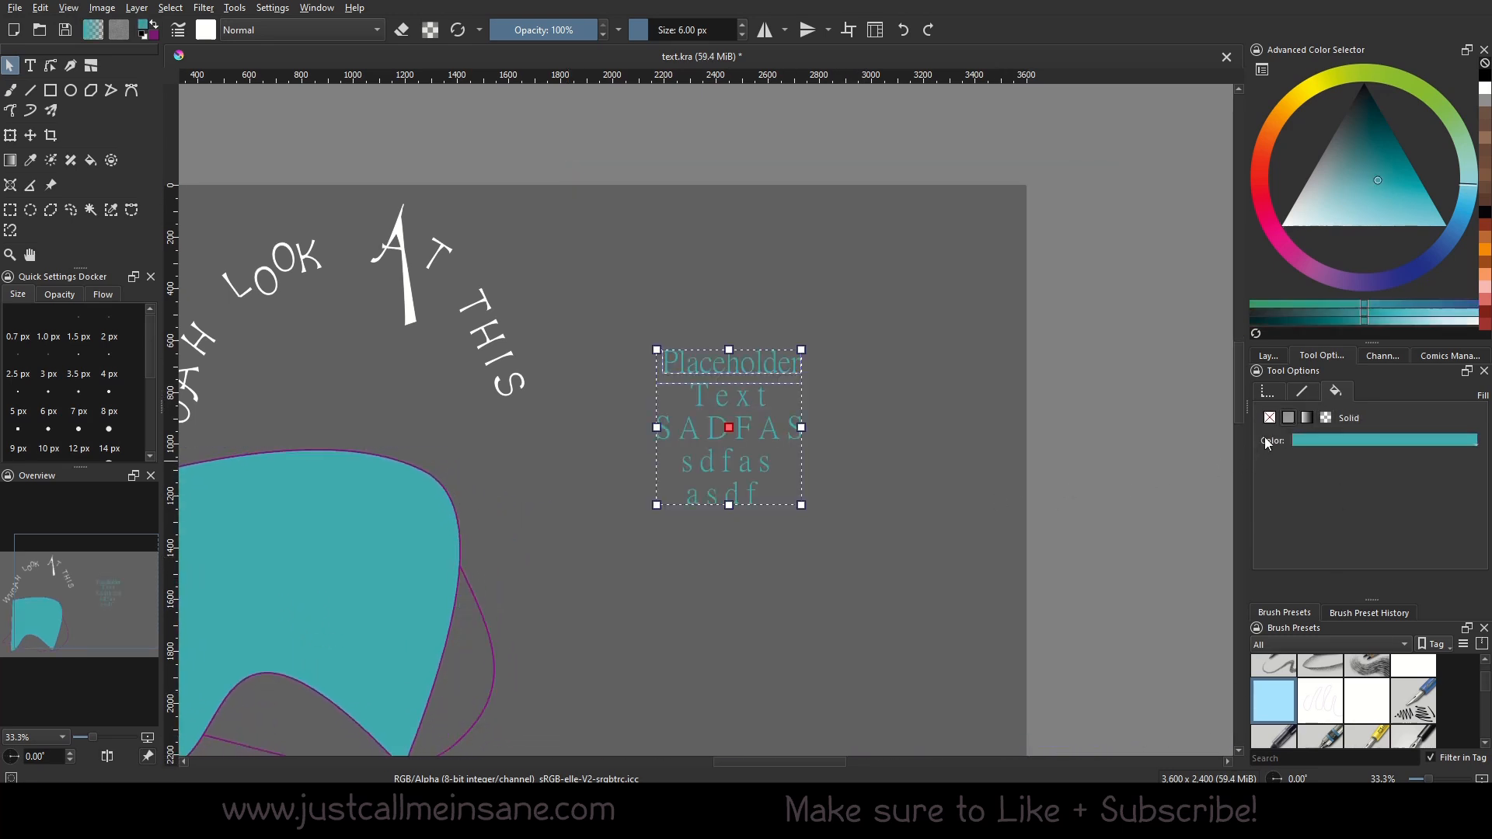
{"action": "left_click", "coordinate": [1029, 497]}
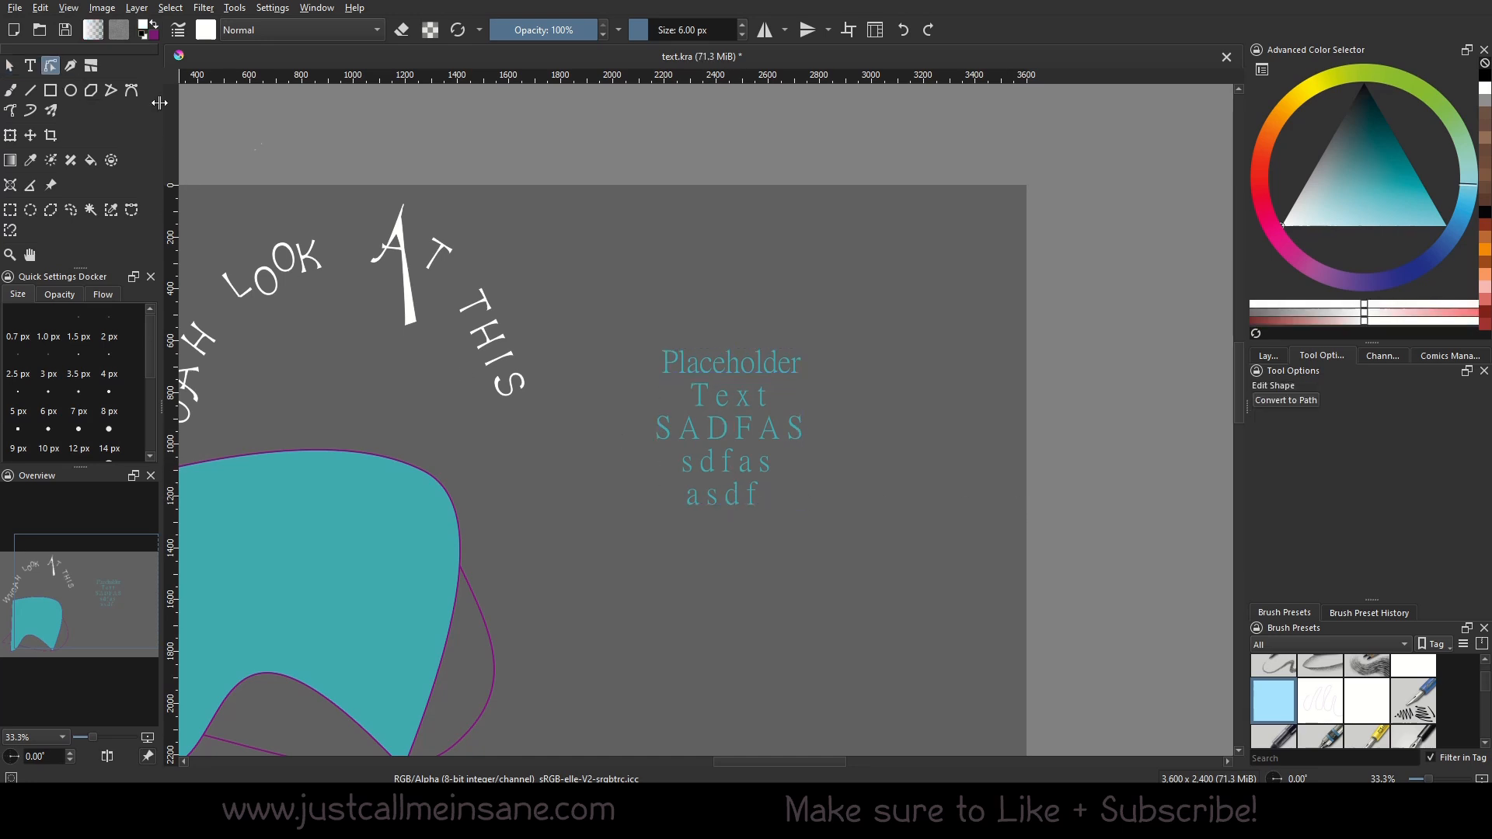
Open the teal letters below the Placeholder line for point editing to examine their nodes.
{"action": "scroll", "coordinate": [712, 431], "scroll_direction": "up", "scroll_amount": 3}
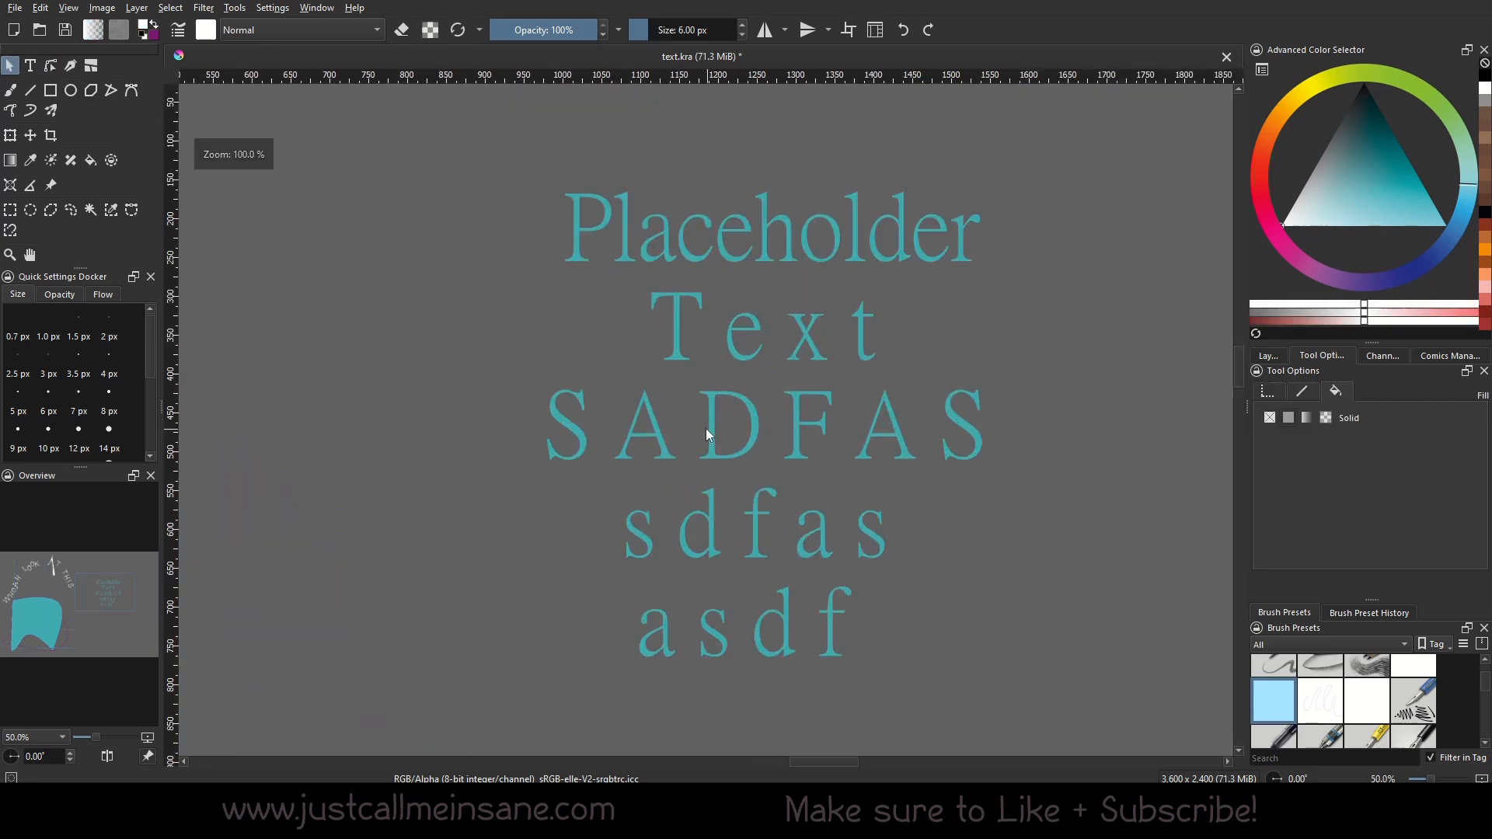
{"action": "left_click", "coordinate": [50, 65]}
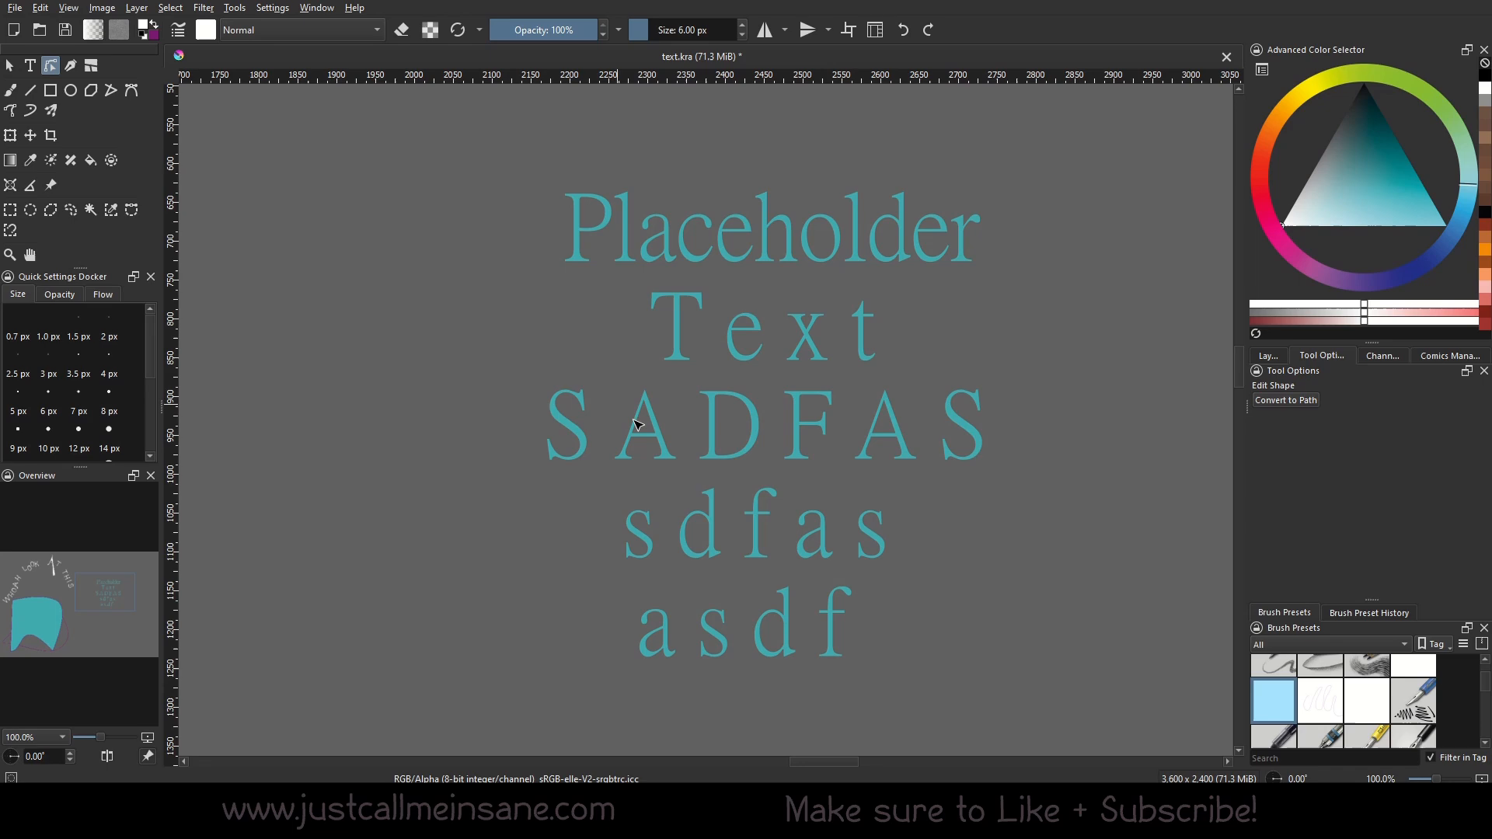
{"action": "left_click", "coordinate": [716, 451]}
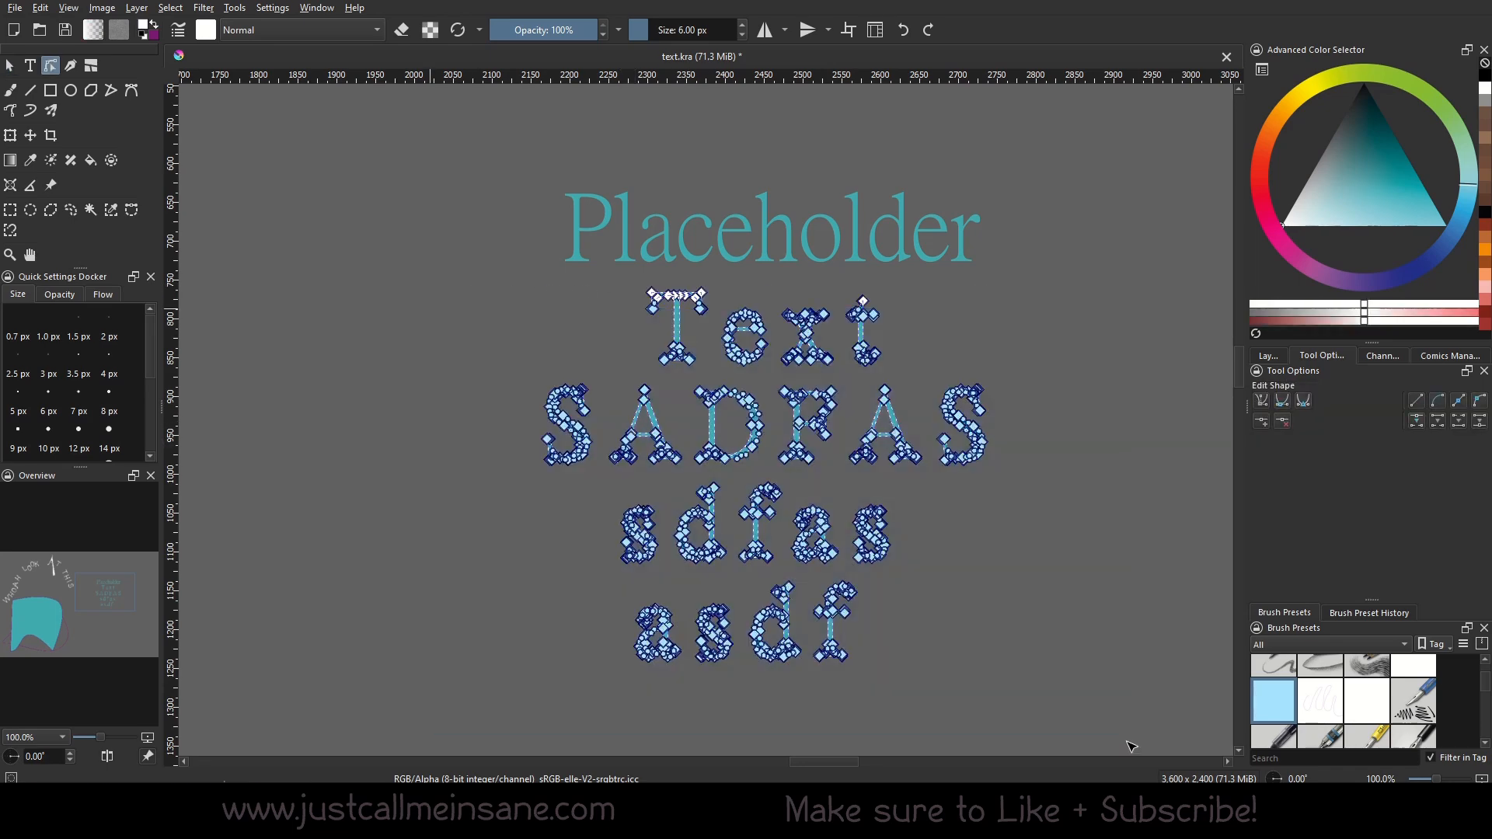
{"action": "scroll", "coordinate": [966, 591], "scroll_direction": "down", "scroll_amount": 3}
{"action": "scroll", "coordinate": [885, 512], "scroll_direction": "up", "scroll_amount": 2}
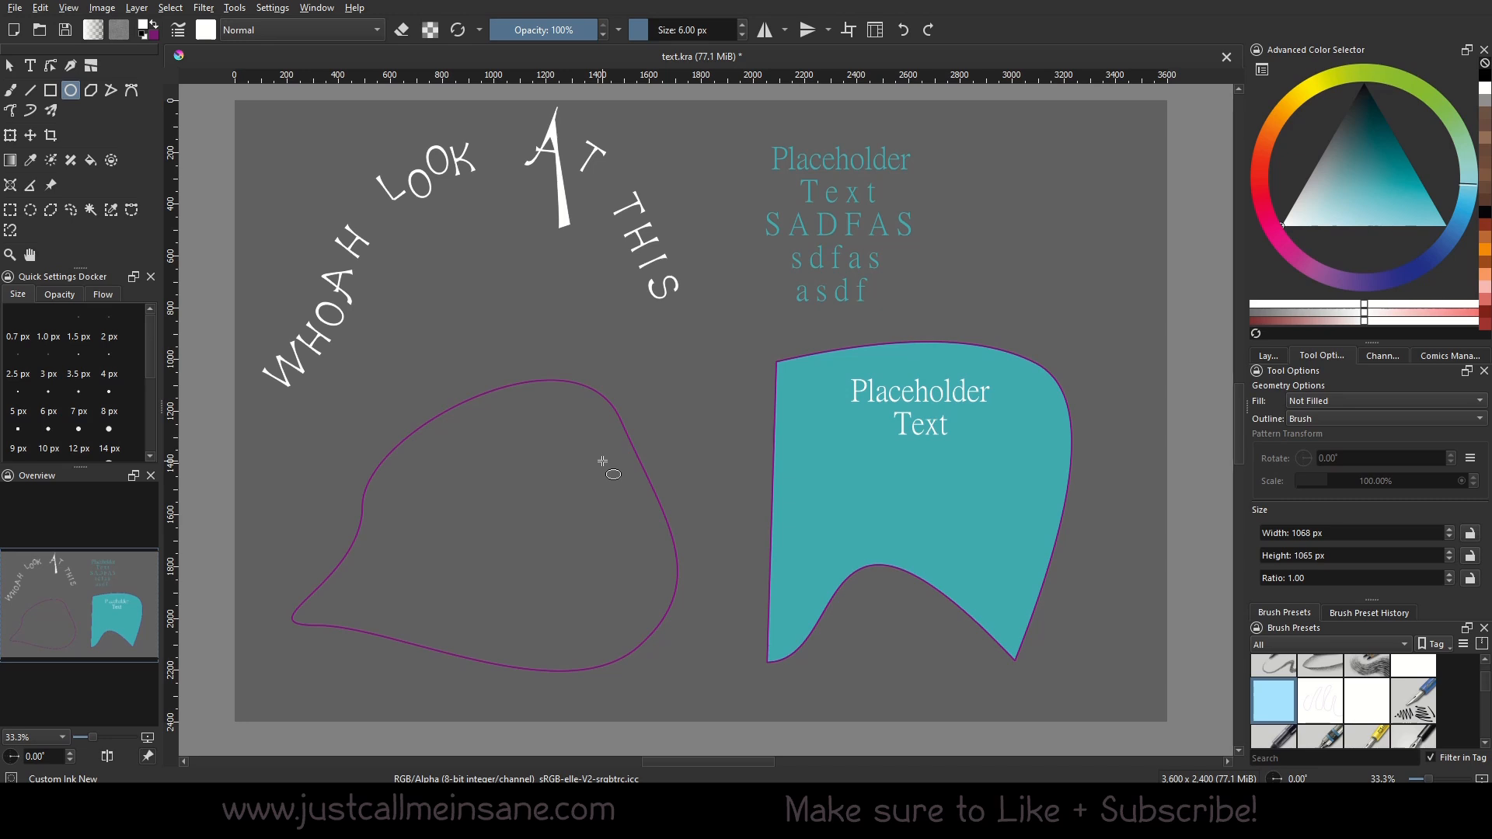
Open the loose purple guide outline for point editing to view its nodes, then leave point editing and deselect it.
{"action": "left_click", "coordinate": [10, 66]}
{"action": "left_click", "coordinate": [579, 384]}
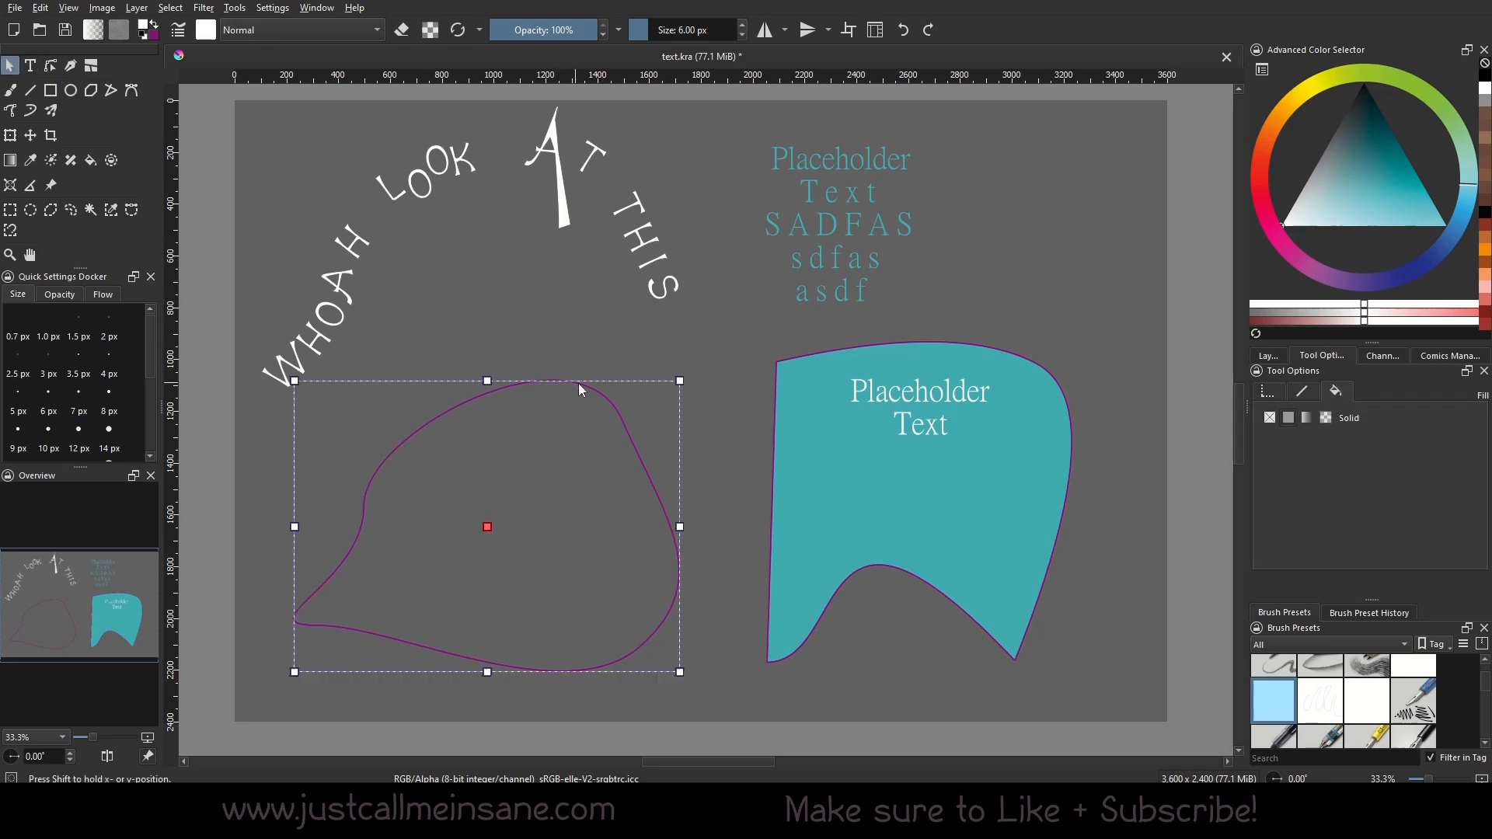
{"action": "double_click", "coordinate": [579, 384]}
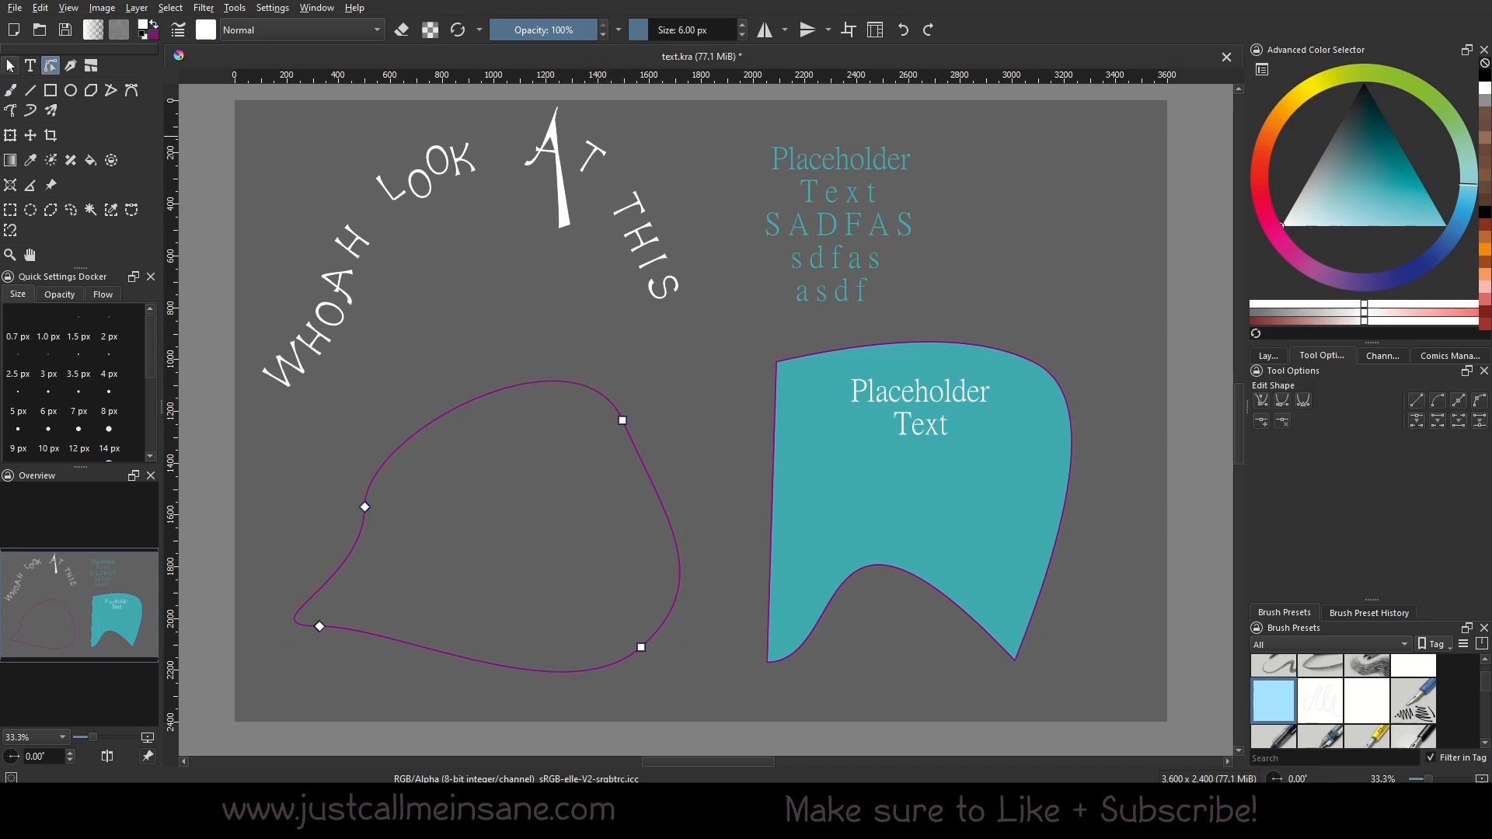
{"action": "left_click", "coordinate": [8, 64]}
{"action": "left_click", "coordinate": [733, 415]}
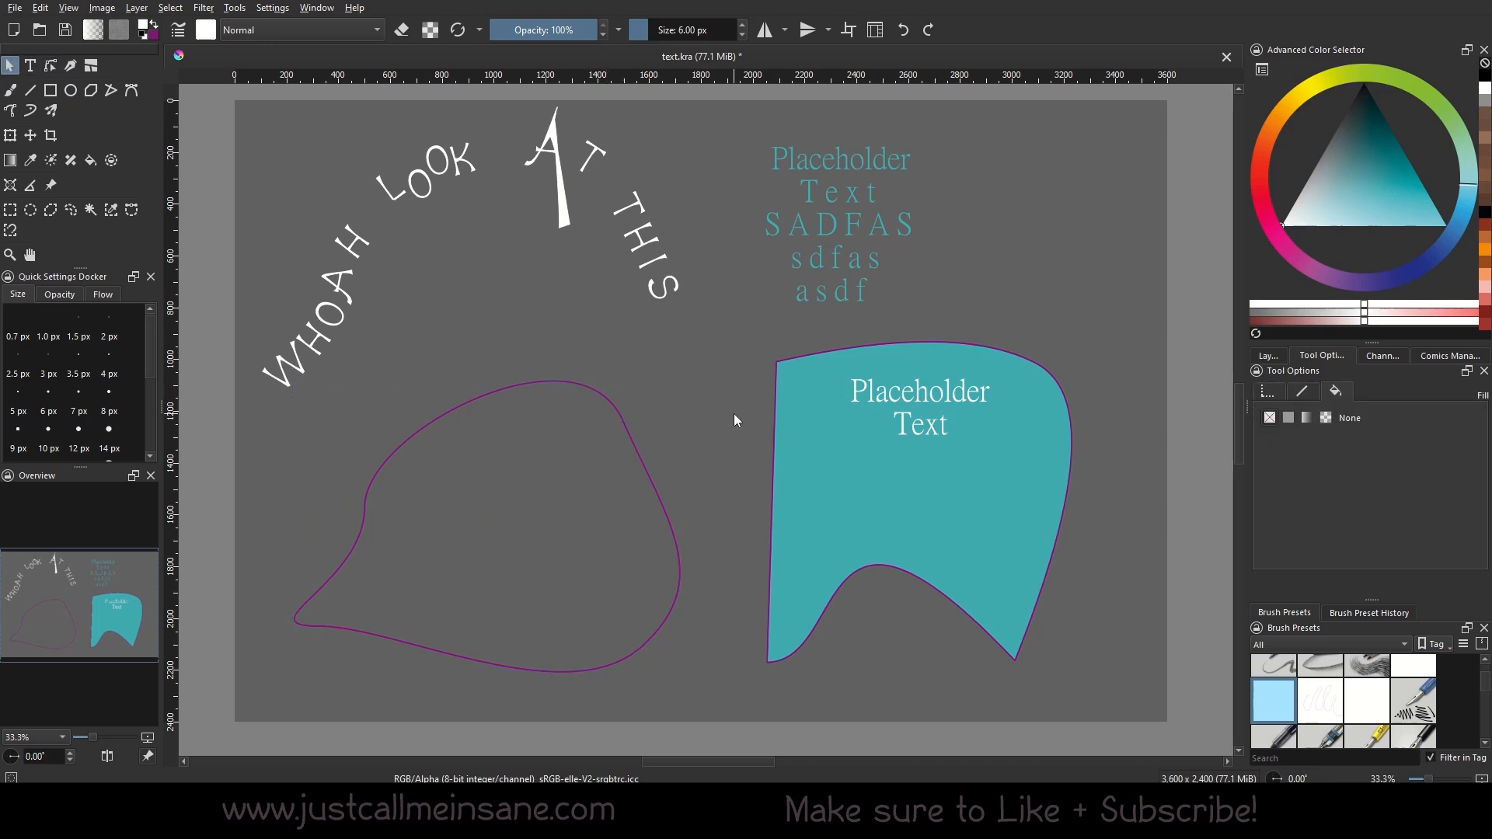